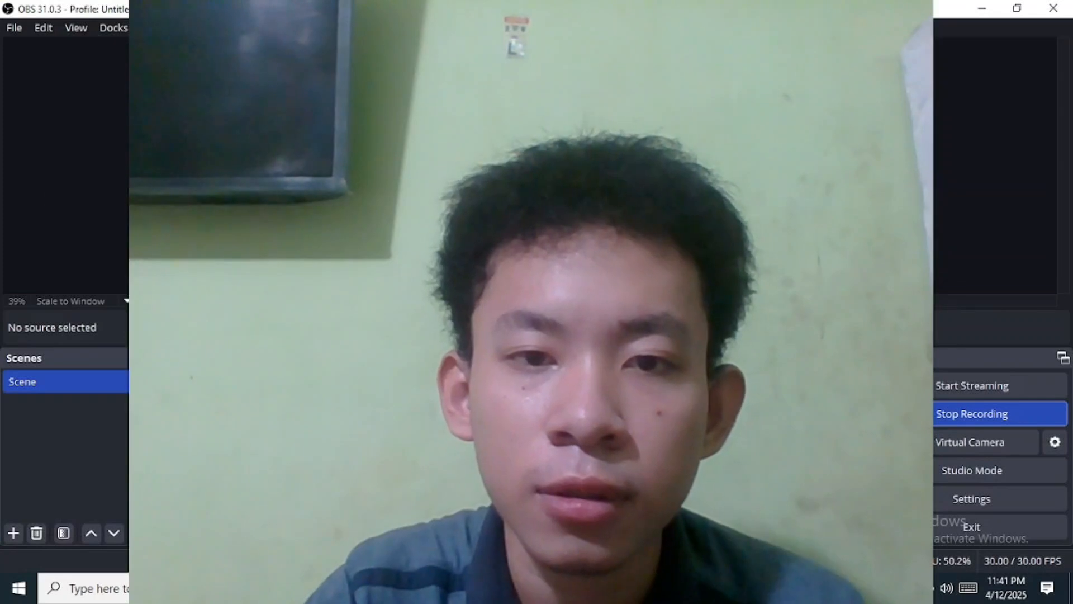
Step: Shrink the webcam video capture source and place it in the lower-right corner of the recording canvas
left_click(503, 162)
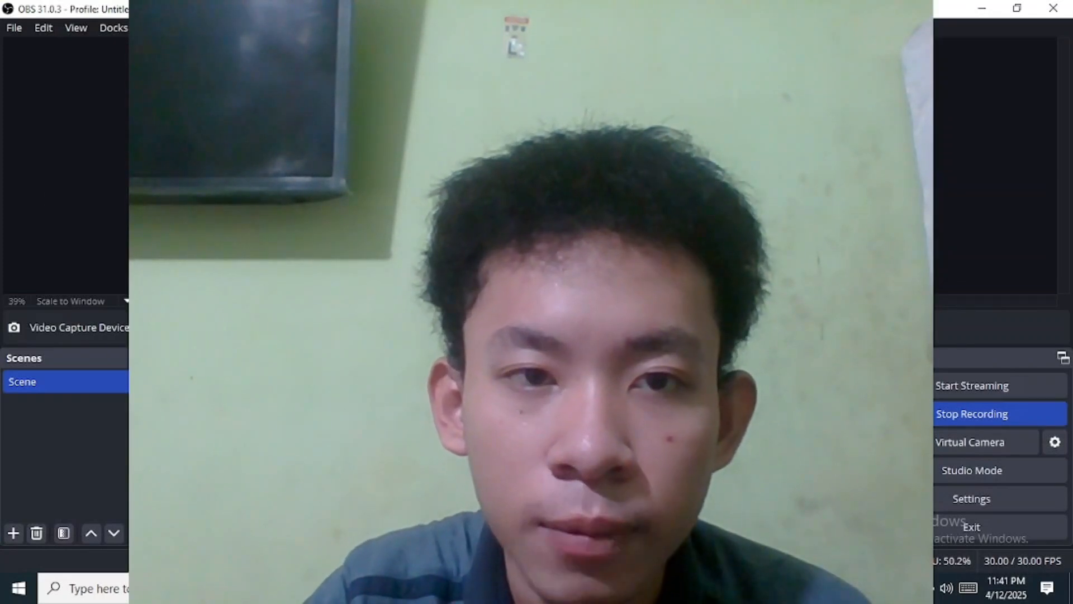
left_click_drag(368, 45, 639, 220)
left_click_drag(651, 263, 708, 266)
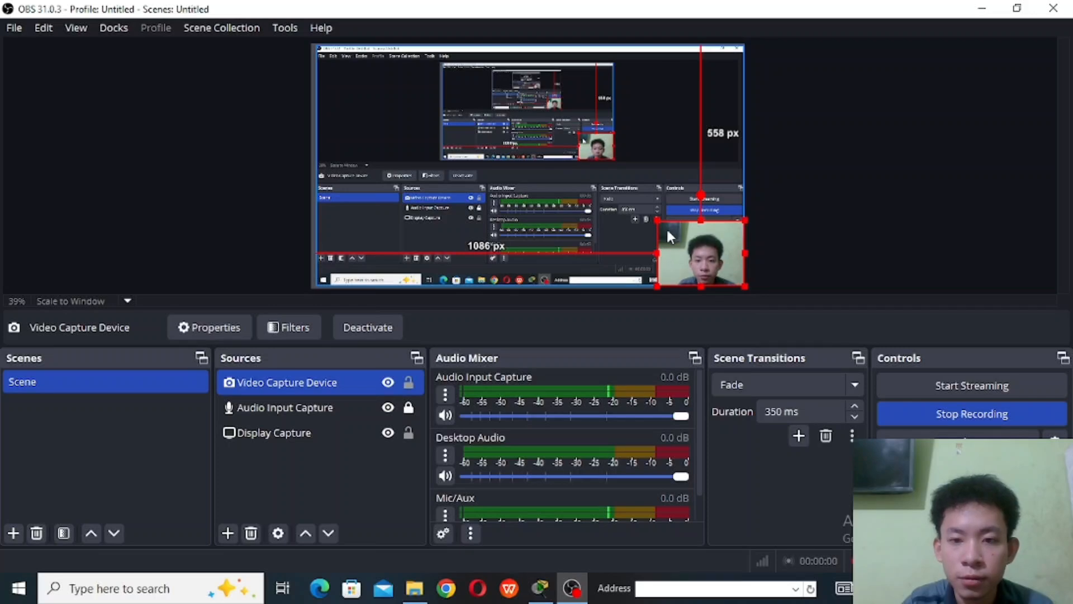
Step: Switch to Cisco Packet Tracer and place a Router-PT in the workspace with a 2950-24 switch below it
left_click(541, 588)
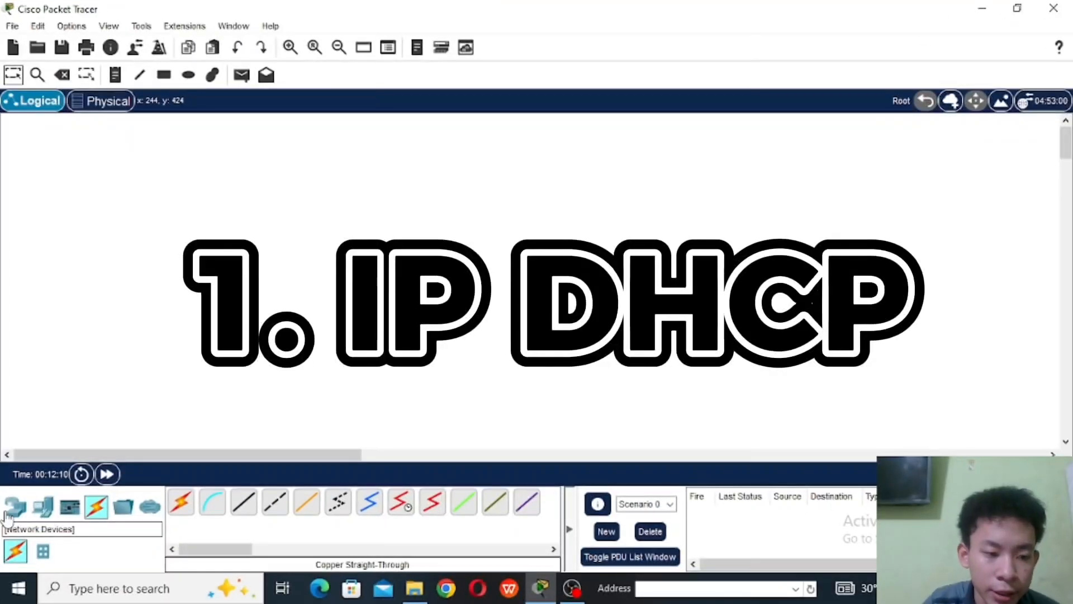
left_click(15, 507)
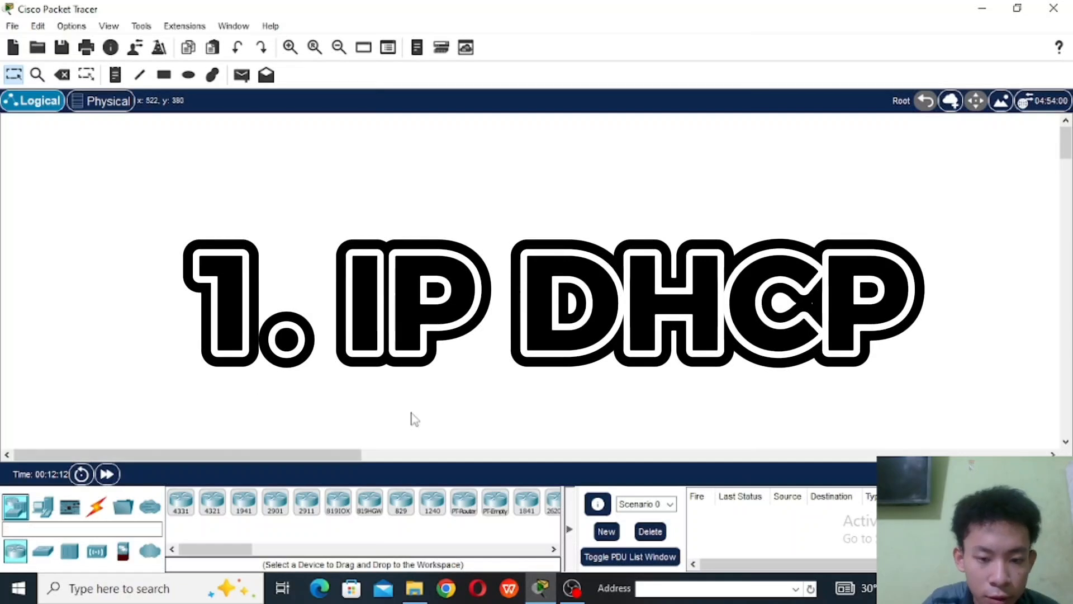
left_click(464, 503)
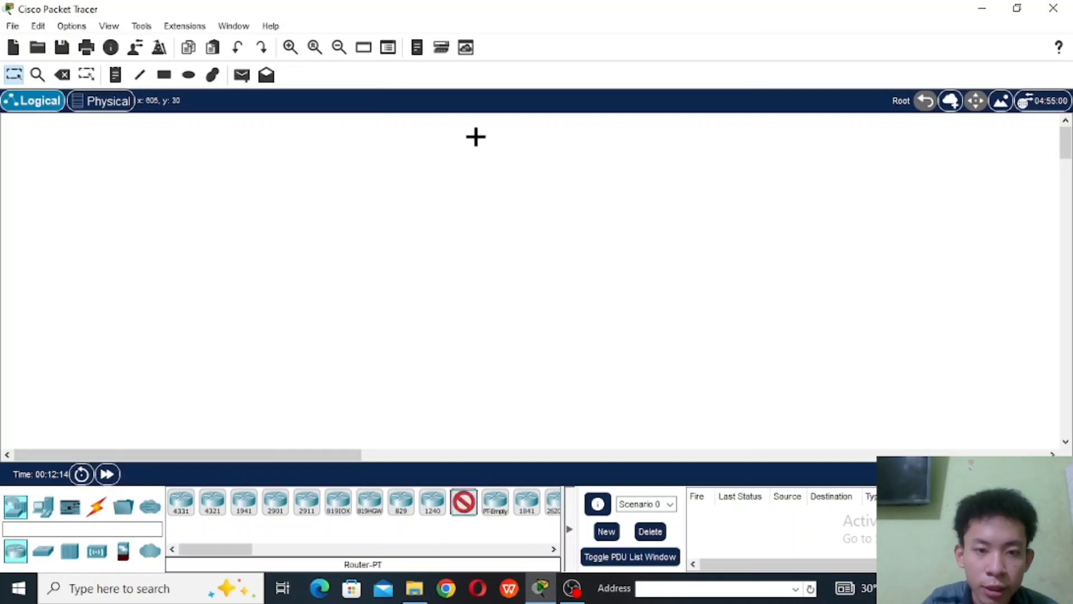
left_click(479, 154)
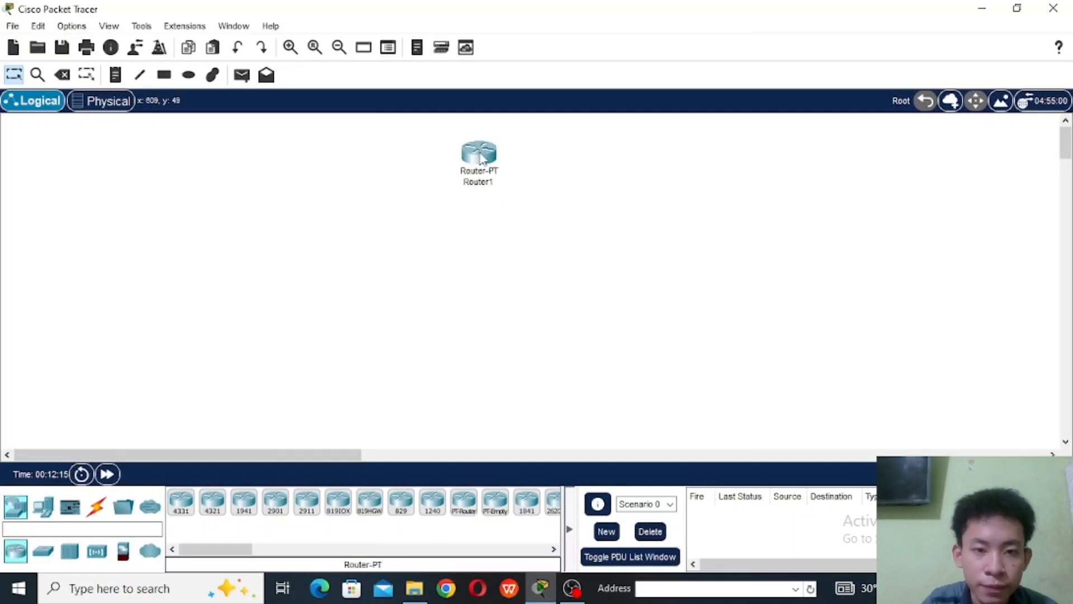
left_click(50, 556)
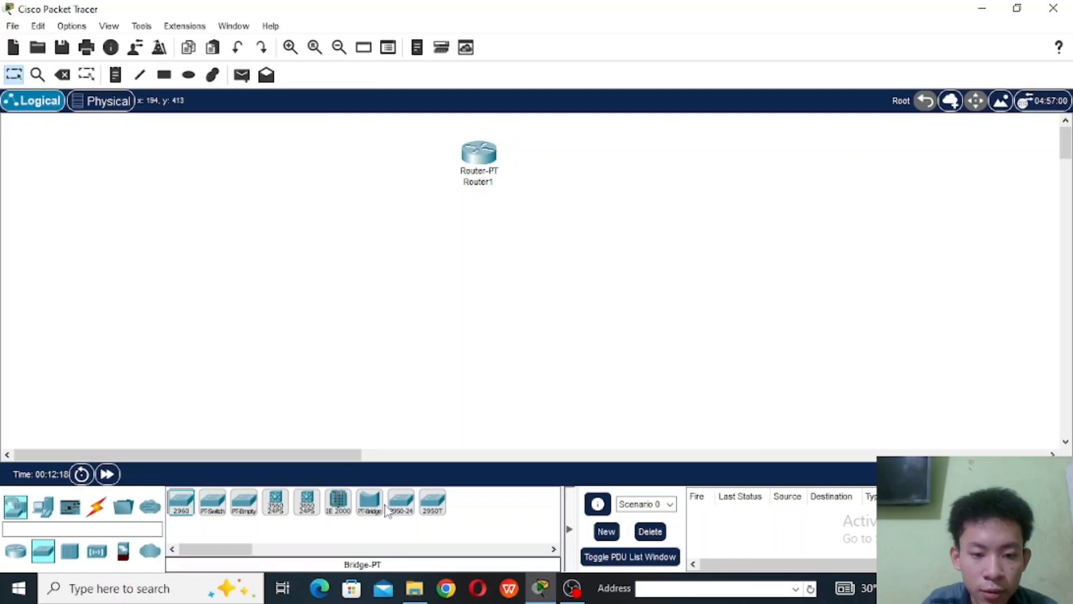
left_click(408, 511)
left_click(480, 234)
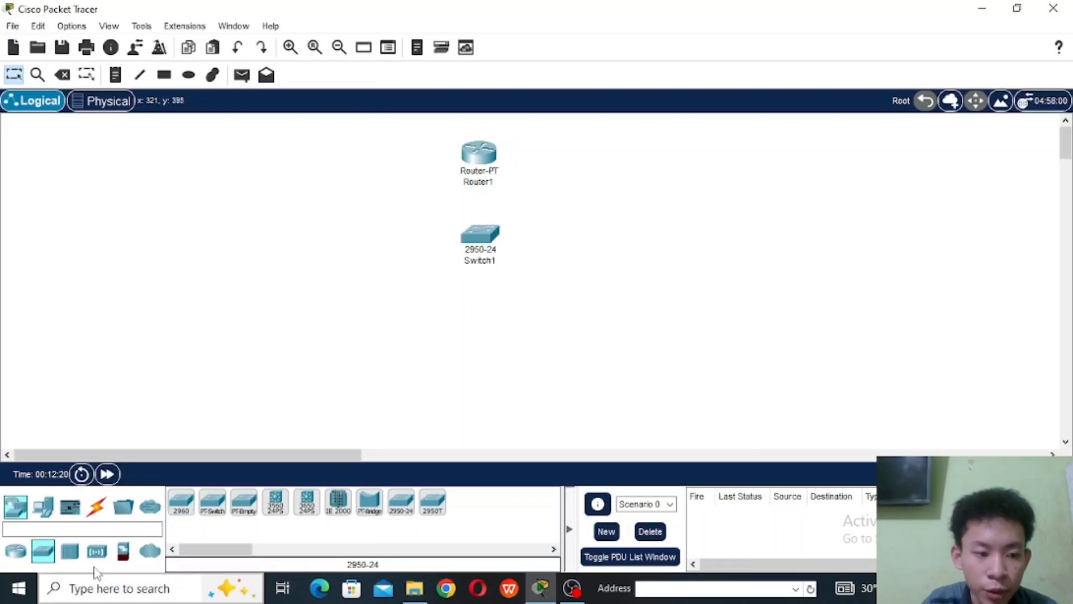
Step: Place a laptop, a PC and a second laptop in a row below the switch
left_click(45, 506)
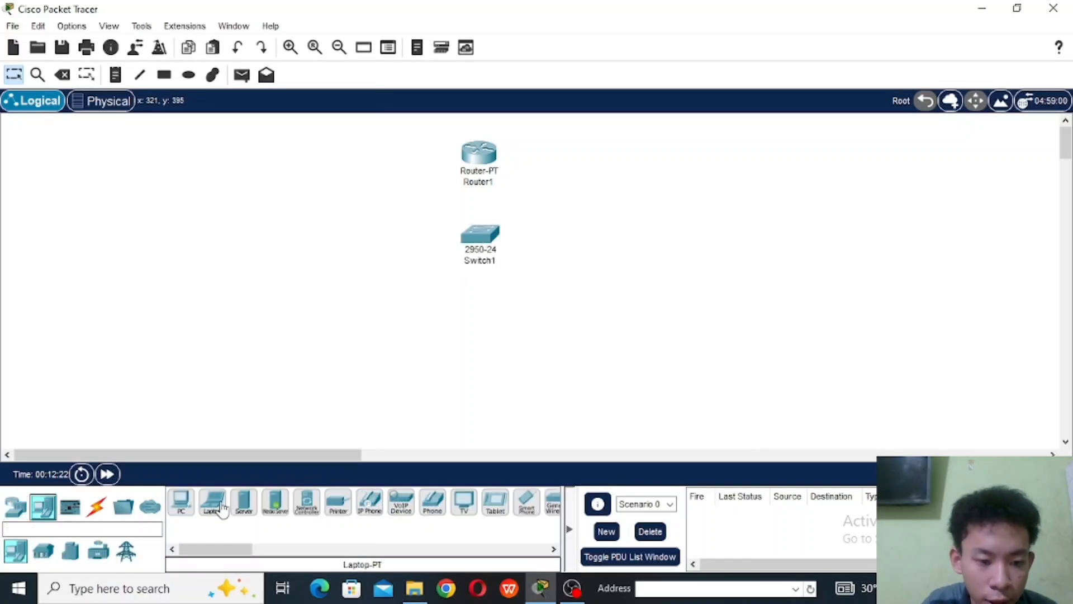
left_click(215, 505)
left_click(356, 313)
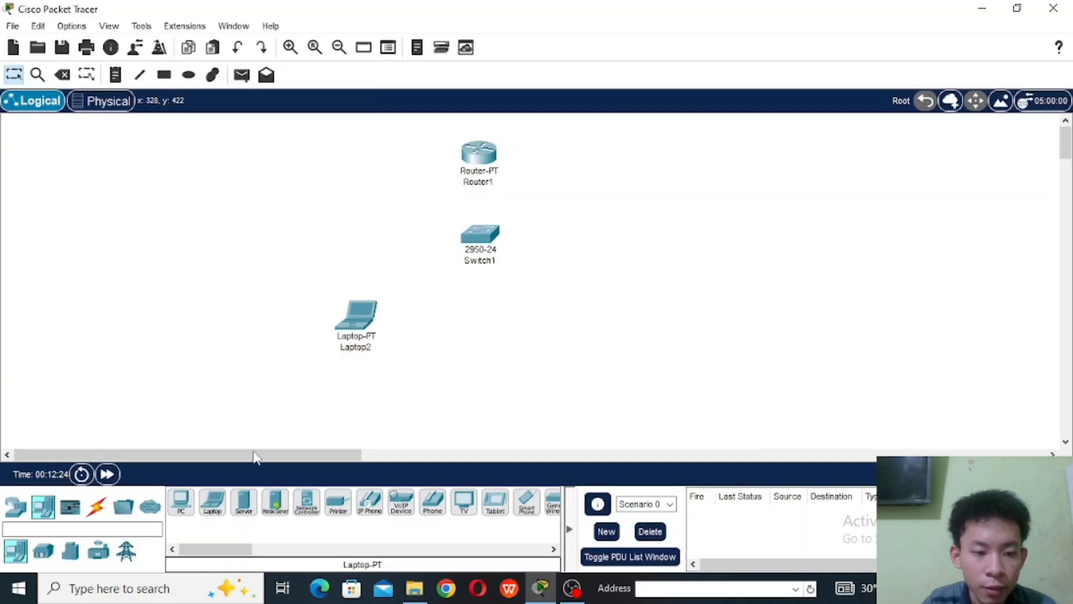
left_click(181, 504)
left_click(490, 348)
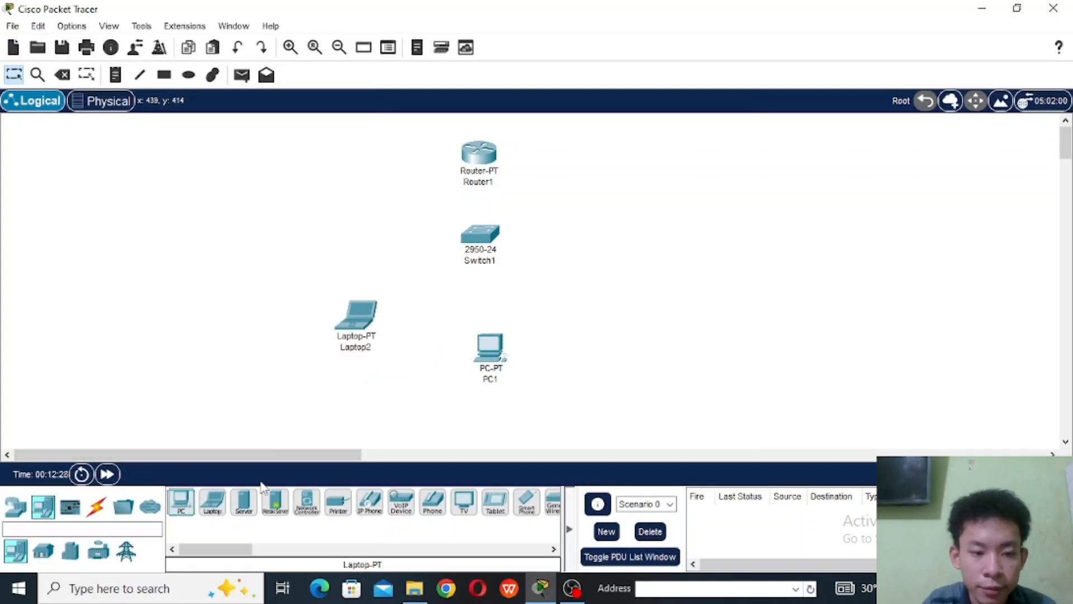
left_click(212, 503)
left_click(557, 338)
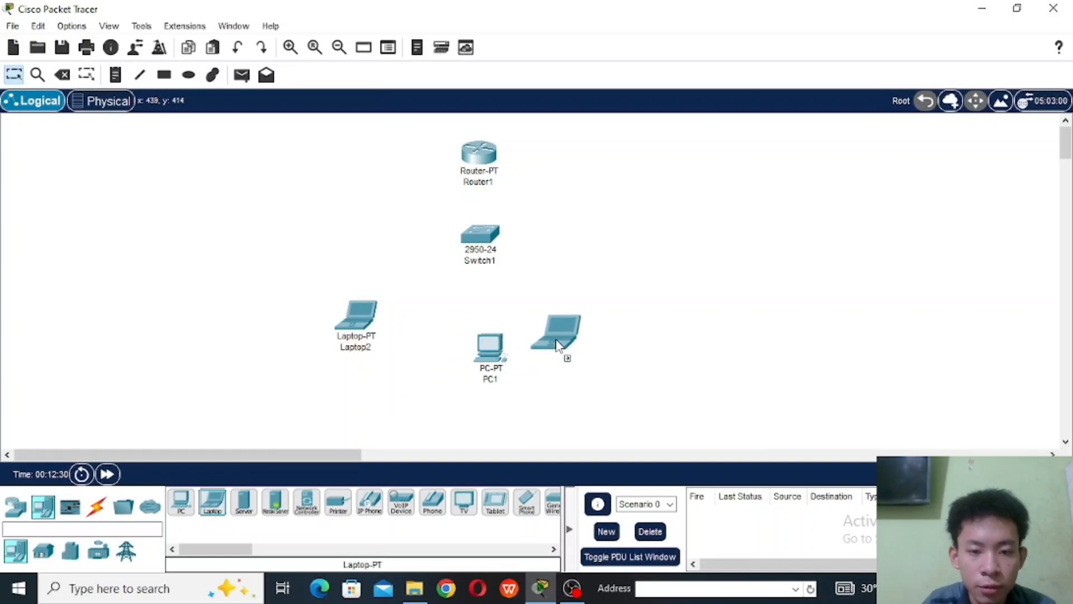
Step: Connect Laptop2's FastEthernet0 to Switch1's FastEthernet0/1 with a copper straight-through cable
left_click(96, 506)
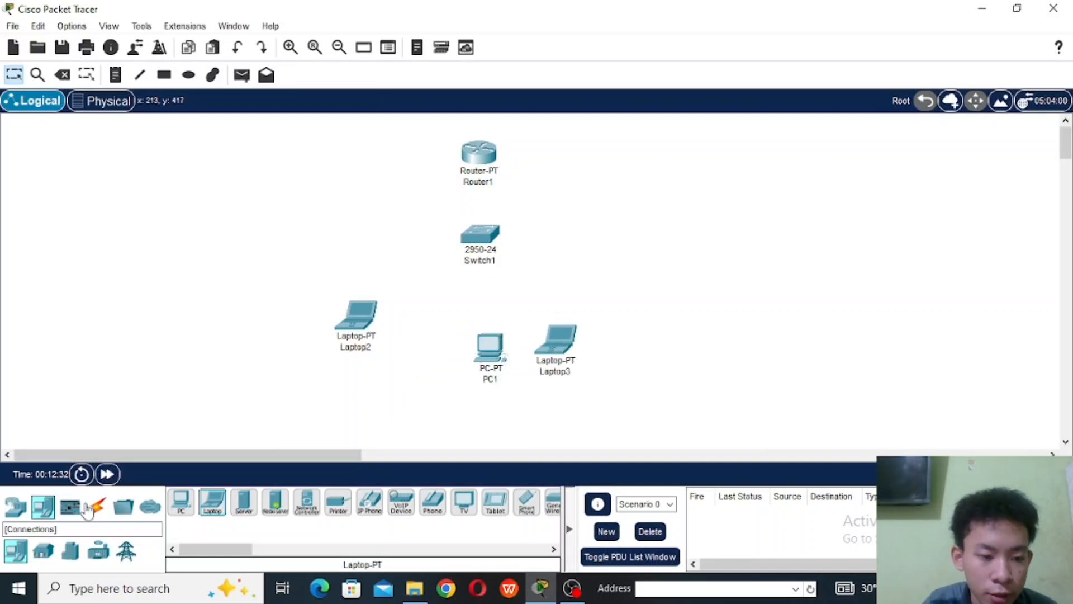
left_click(245, 503)
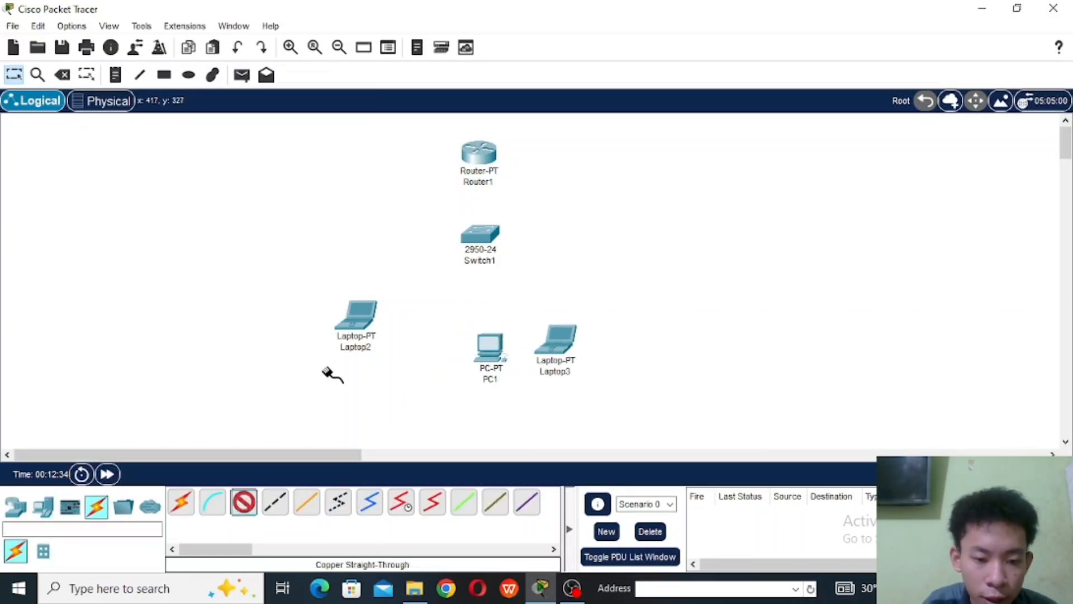
left_click(366, 334)
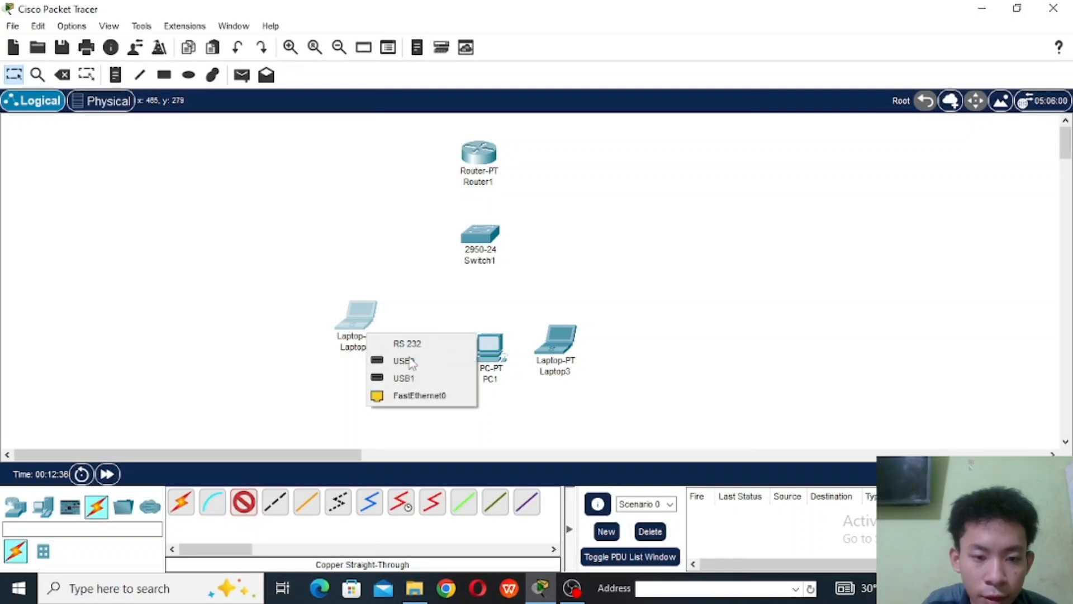
left_click(419, 395)
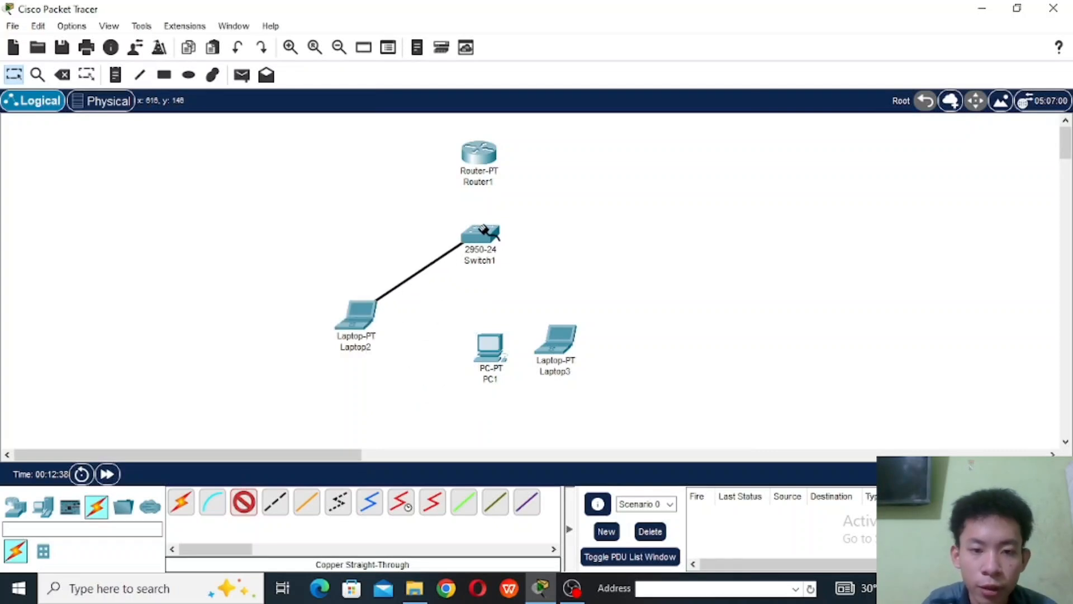
left_click(480, 234)
left_click(570, 29)
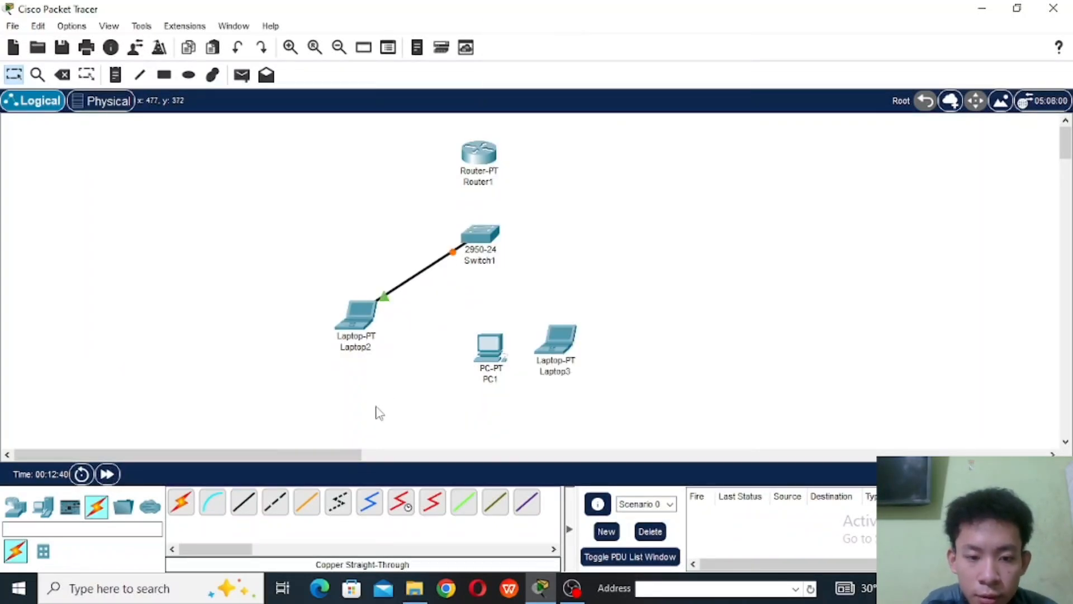
Step: Connect PC1's FastEthernet0 to Switch1's FastEthernet0/2 with a copper straight-through cable
left_click(243, 502)
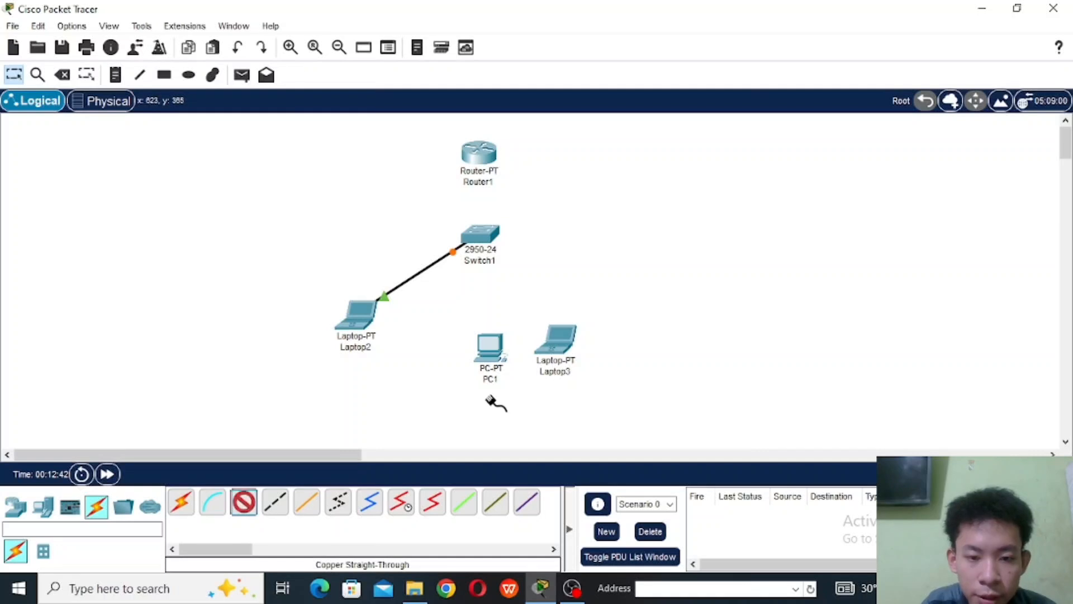
left_click(503, 356)
left_click(551, 418)
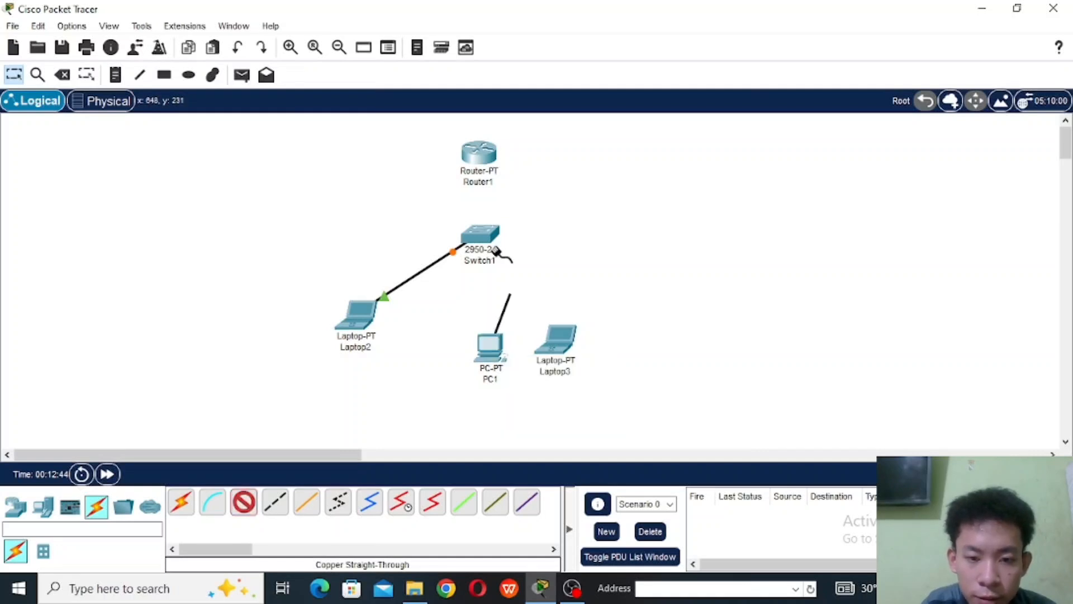
left_click(480, 236)
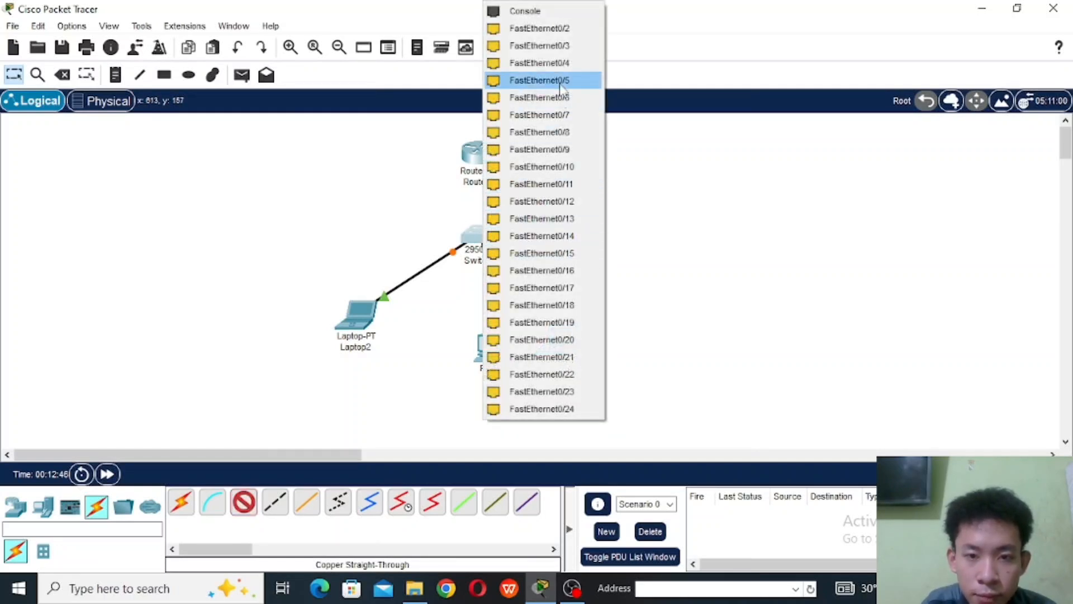
left_click(572, 31)
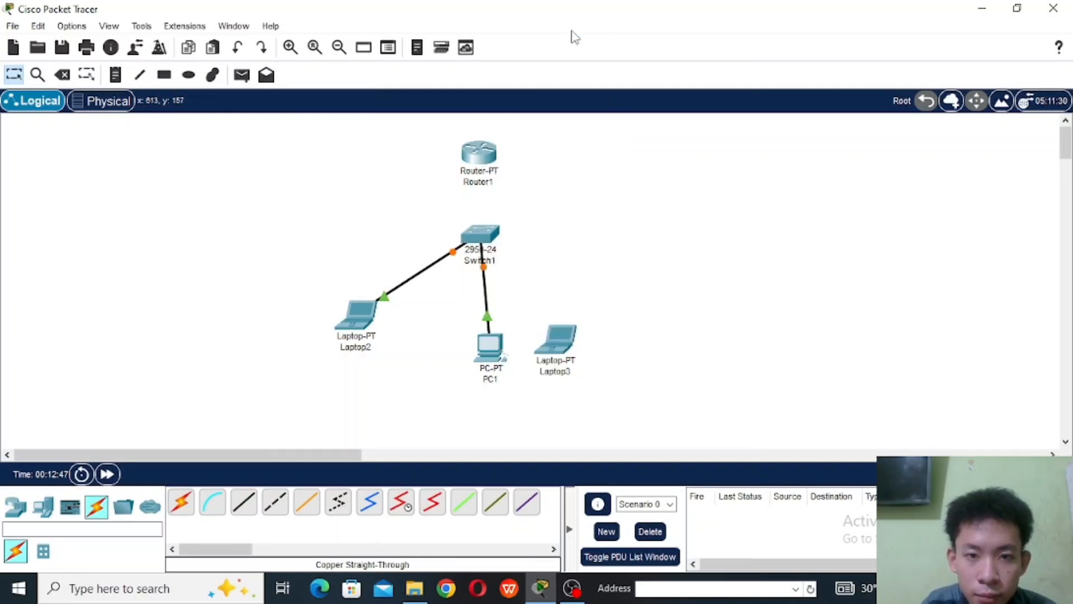
Step: Connect Laptop3's FastEthernet0 to Switch1's FastEthernet0/3 with a copper straight-through cable
left_click(242, 502)
left_click(559, 335)
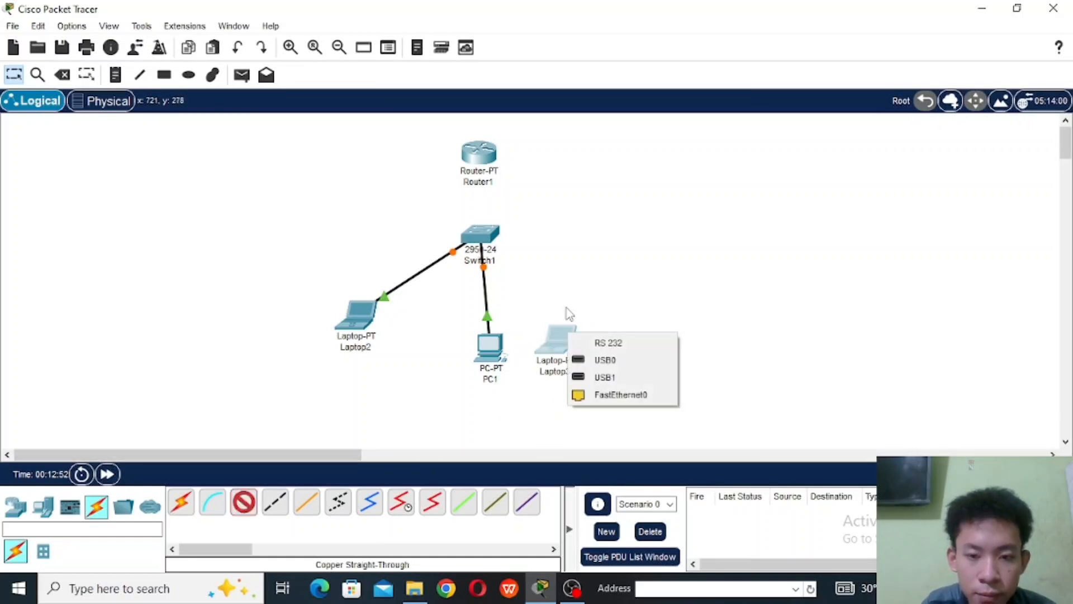
left_click(615, 397)
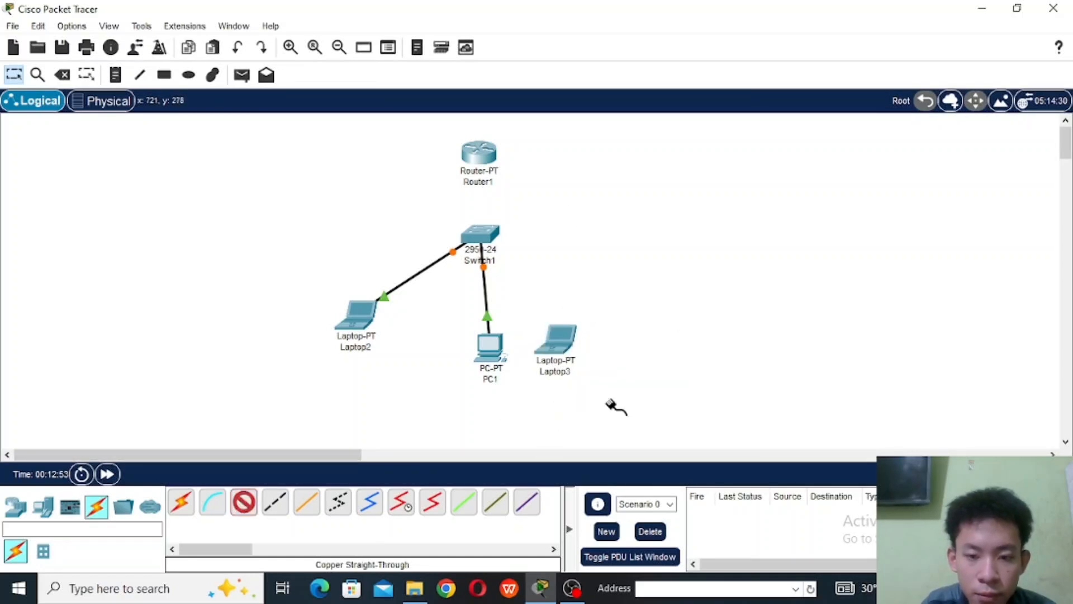
left_click(479, 234)
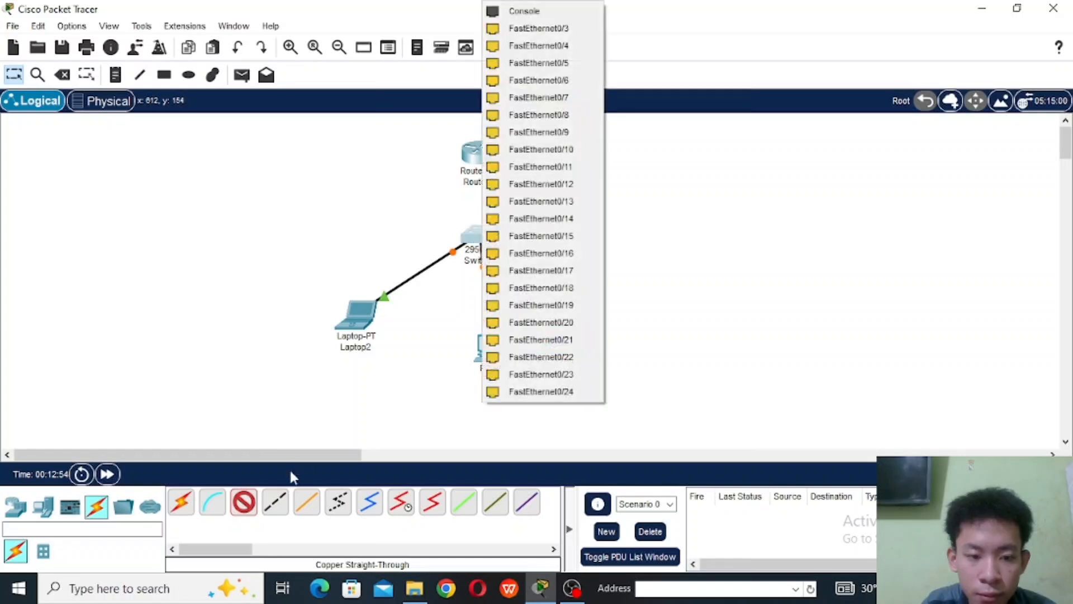
left_click(570, 34)
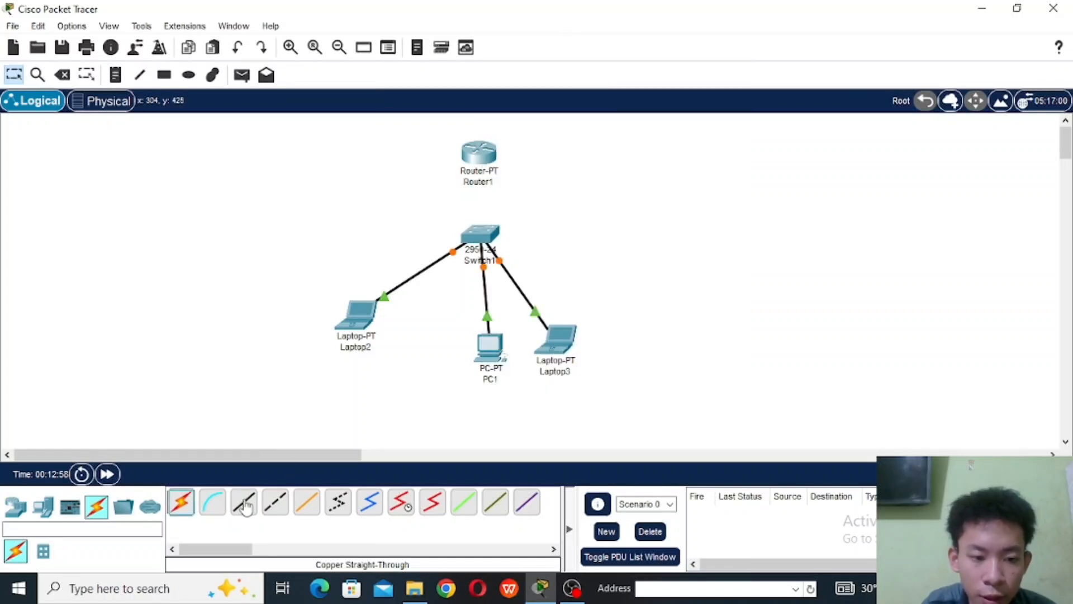
Step: Connect Switch1's FastEthernet0/4 to Router1 with a copper straight-through cable and fast-forward the simulation time
left_click(244, 506)
left_click(480, 238)
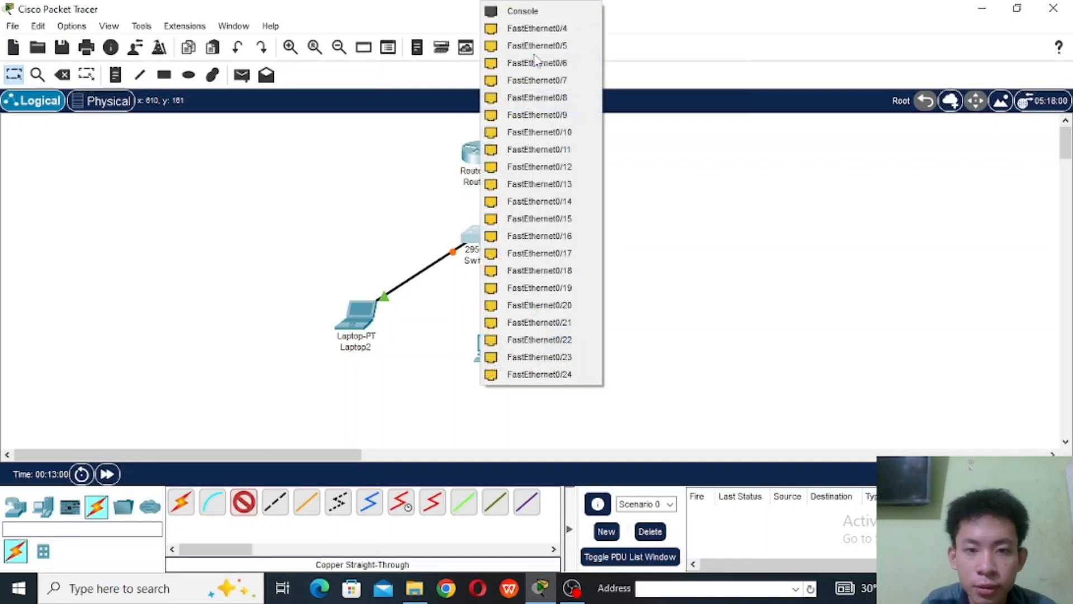
left_click(537, 28)
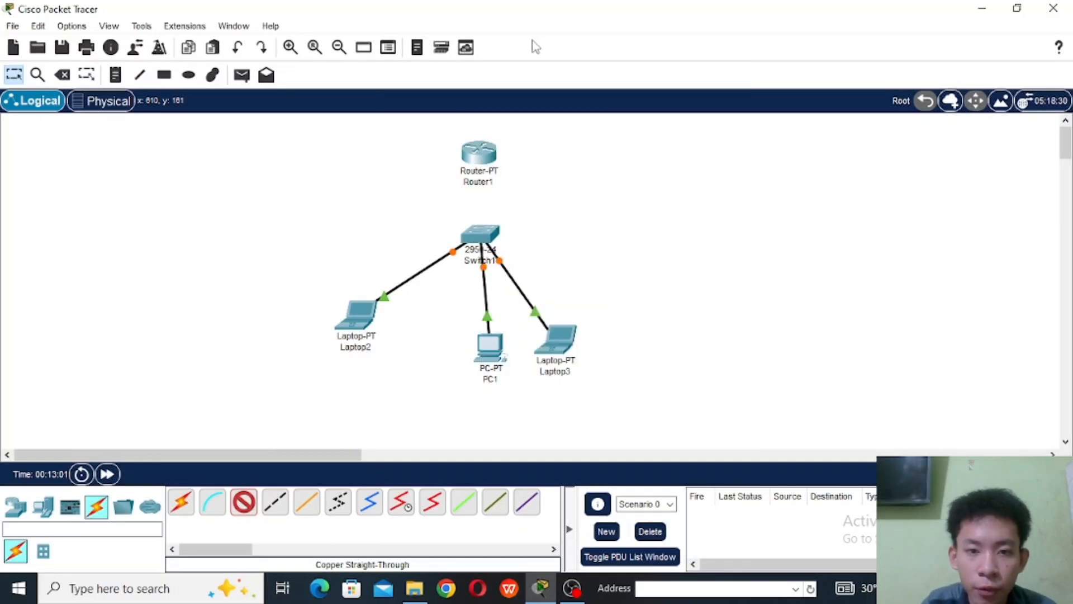
left_click(484, 152)
left_click(562, 197)
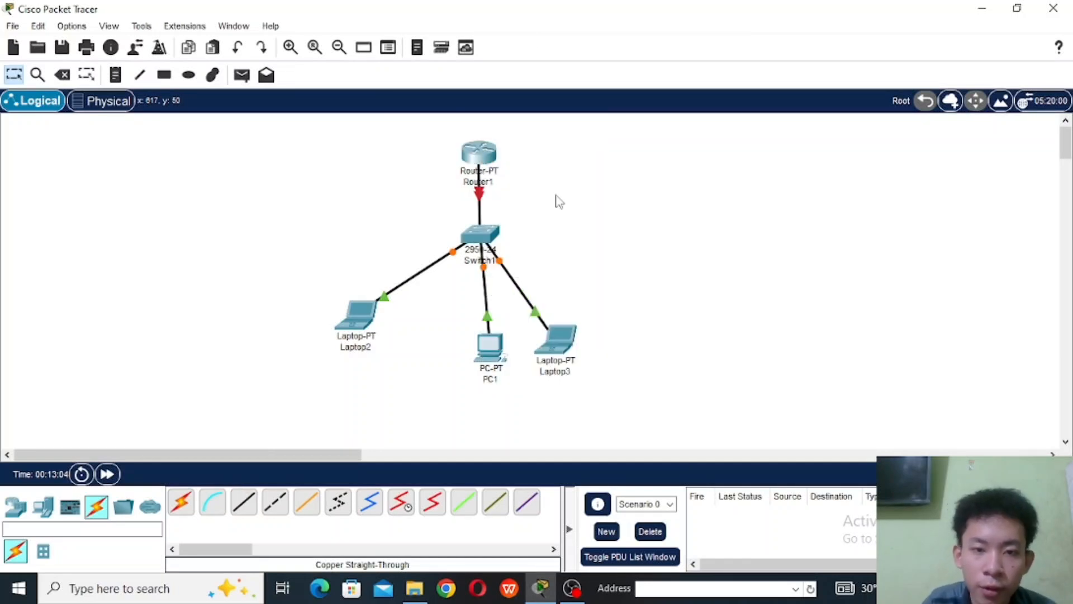
left_click(106, 474)
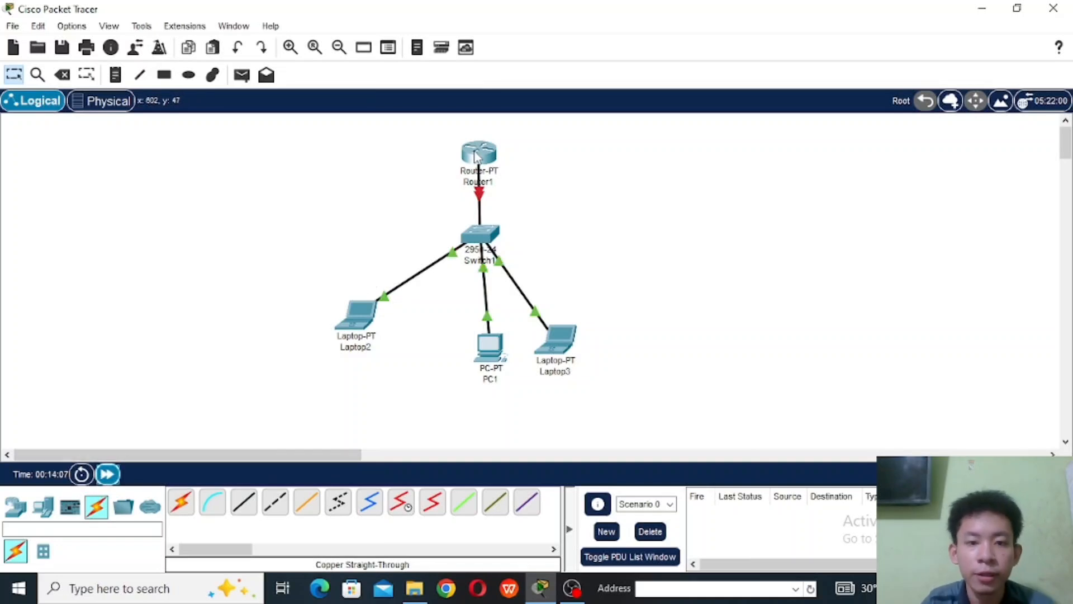
Step: Open Router1's command line, answer no to the initial configuration dialog and start the console session
left_click(476, 156)
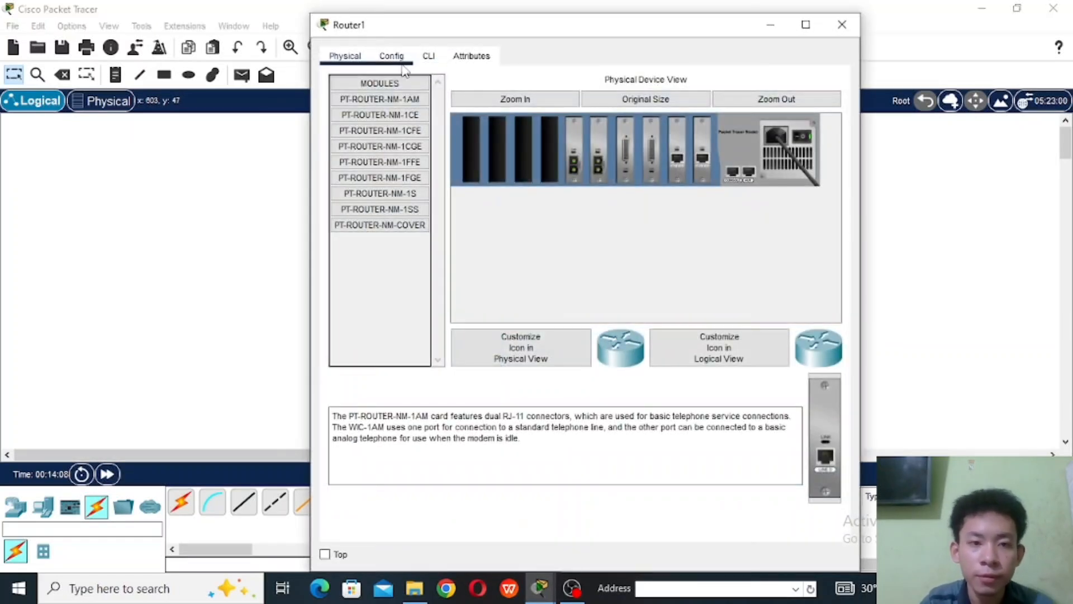
left_click(428, 57)
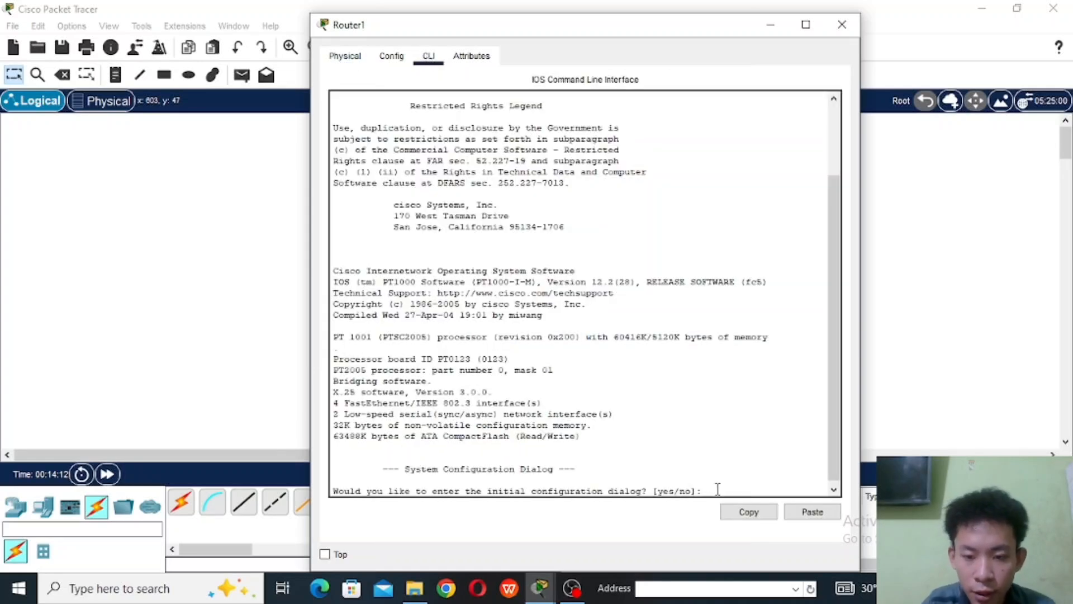
type("no")
key("Return")
key("Return")
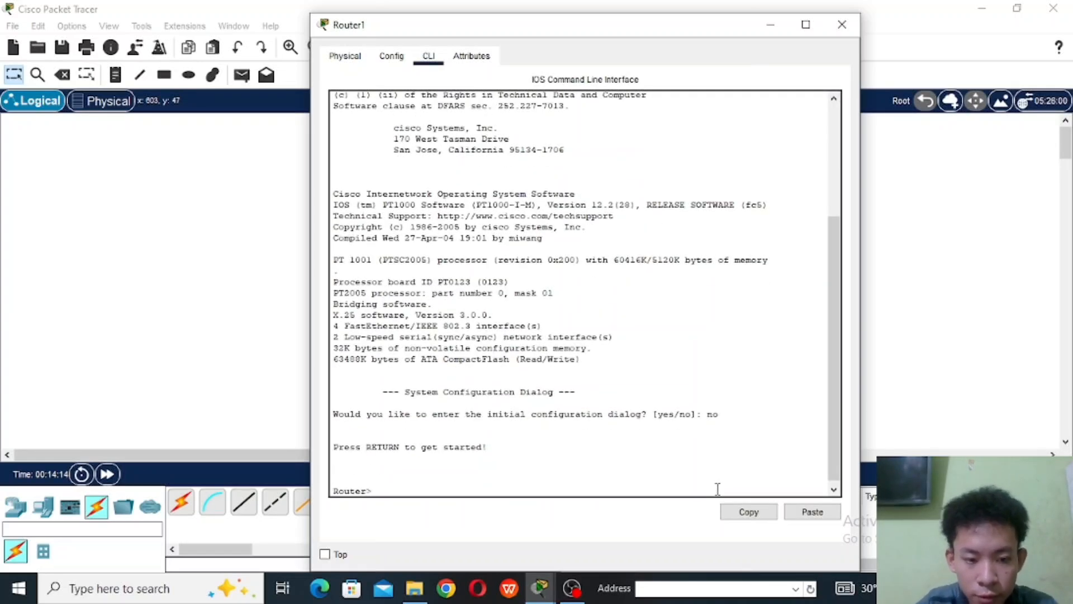
Step: Enter privileged mode on Router1 with en, and global configuration mode with conf ter
type("en")
key("Return")
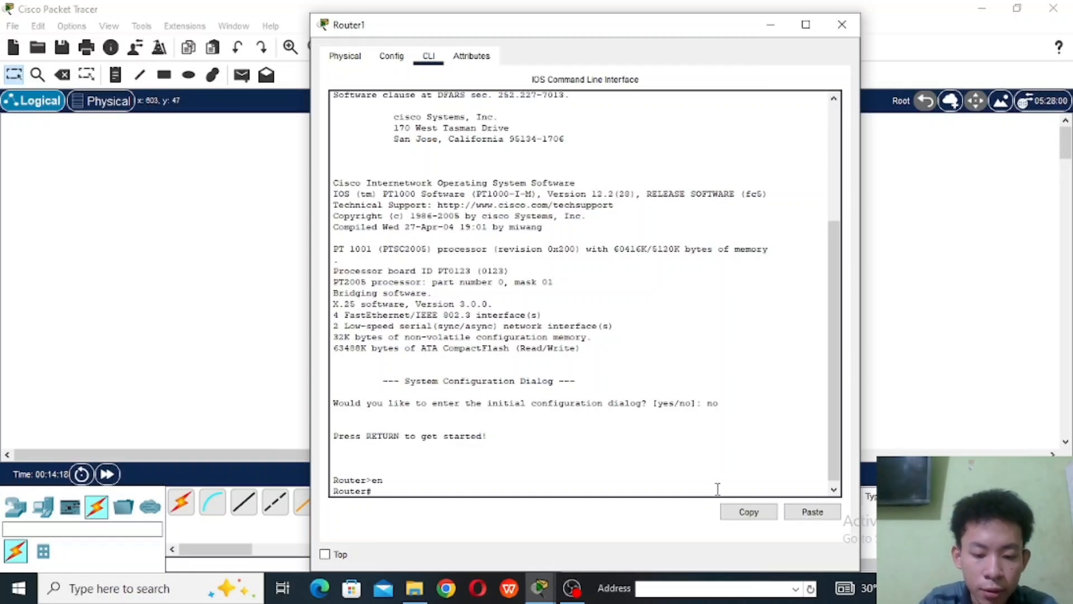
type("conf ter")
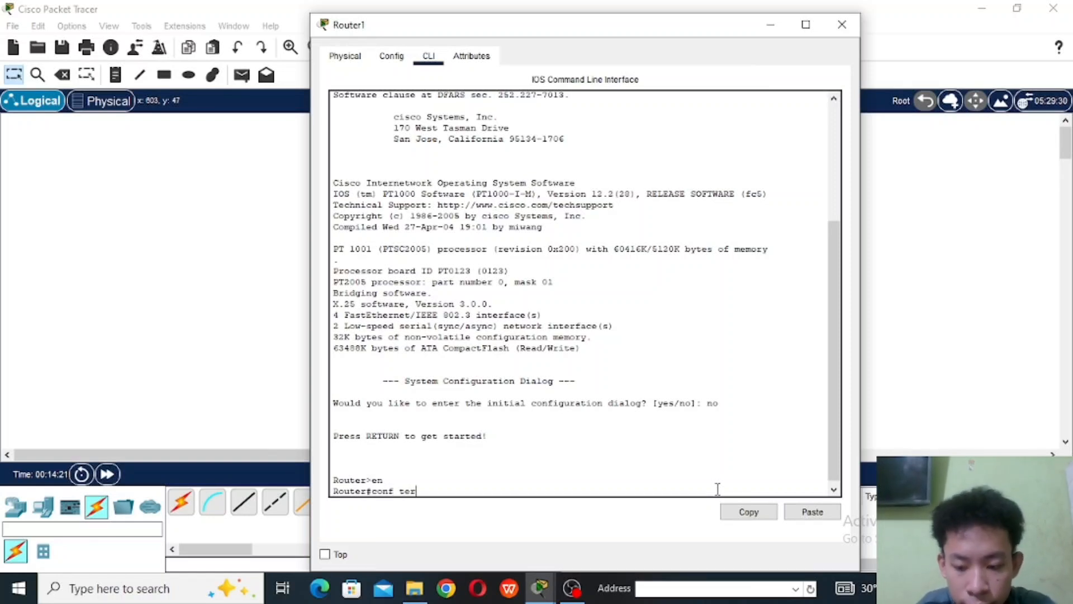
key("Return")
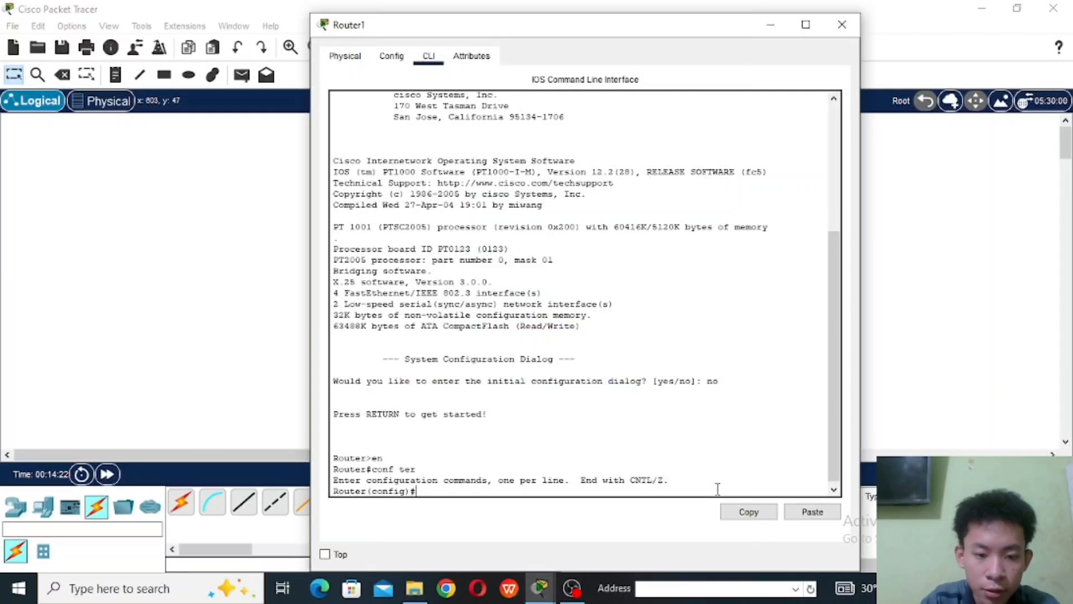
Step: Enter interface f0/0 configuration on Router1 and assign it IP address 192.168.30.1 with subnet mask 255.255.255.0
type("i")
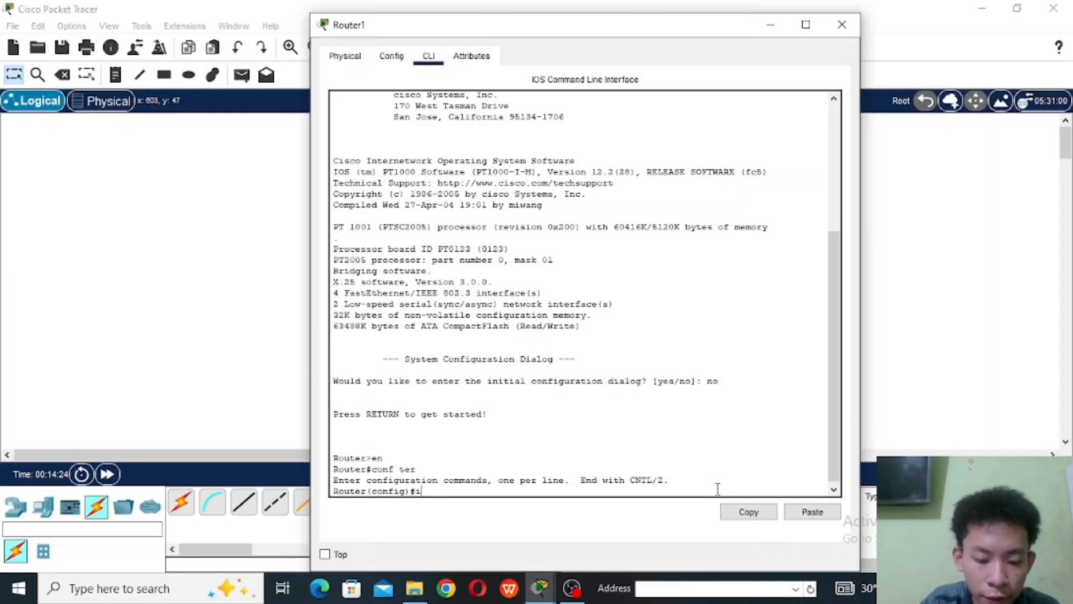
type("nterface")
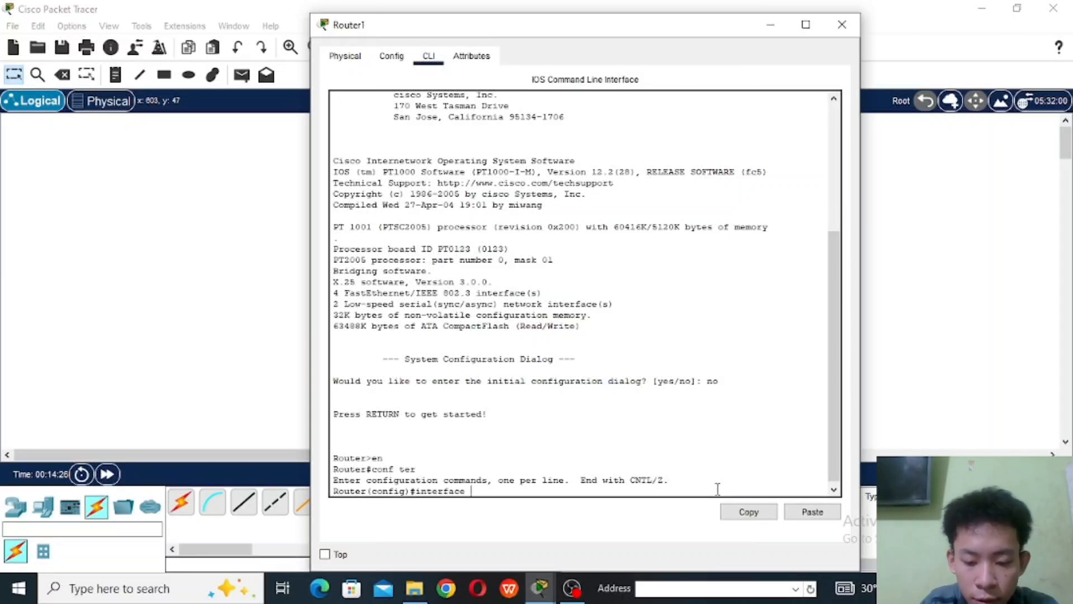
type(" f0/0")
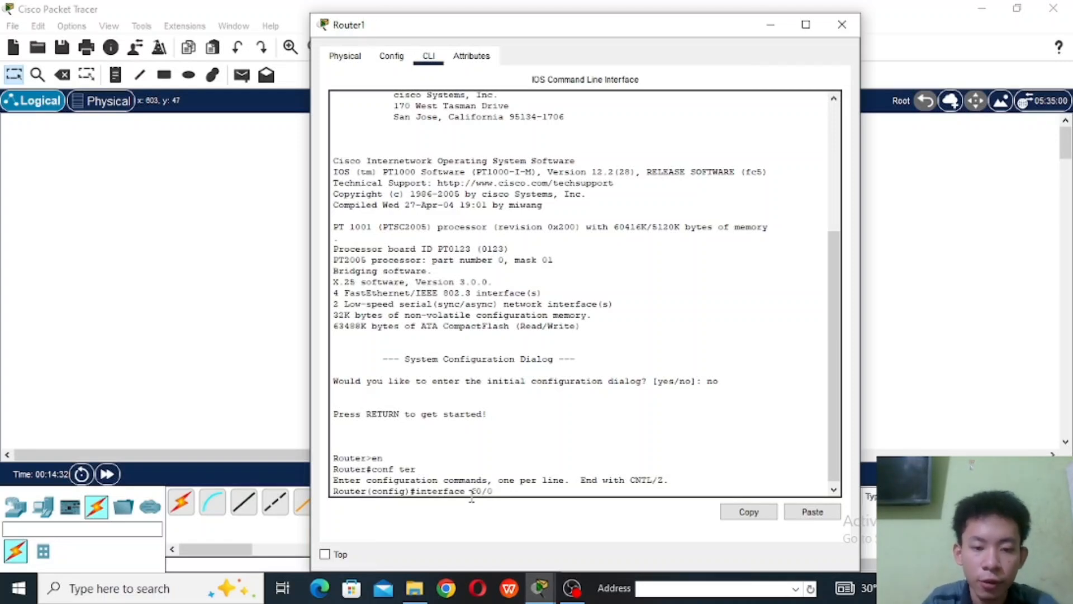
key("Return")
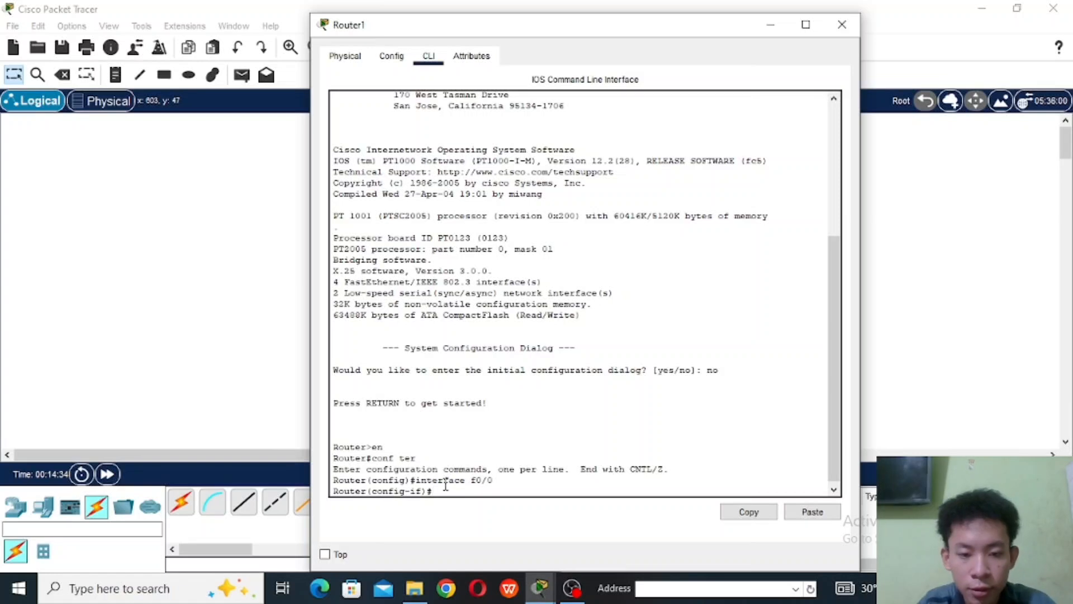
type("ip")
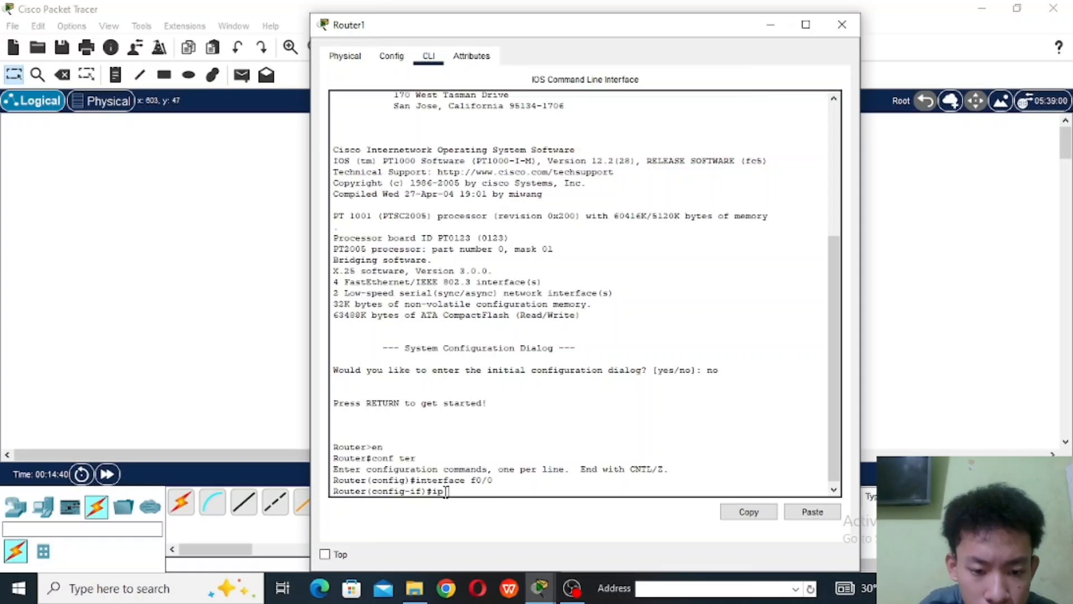
type("ress 19")
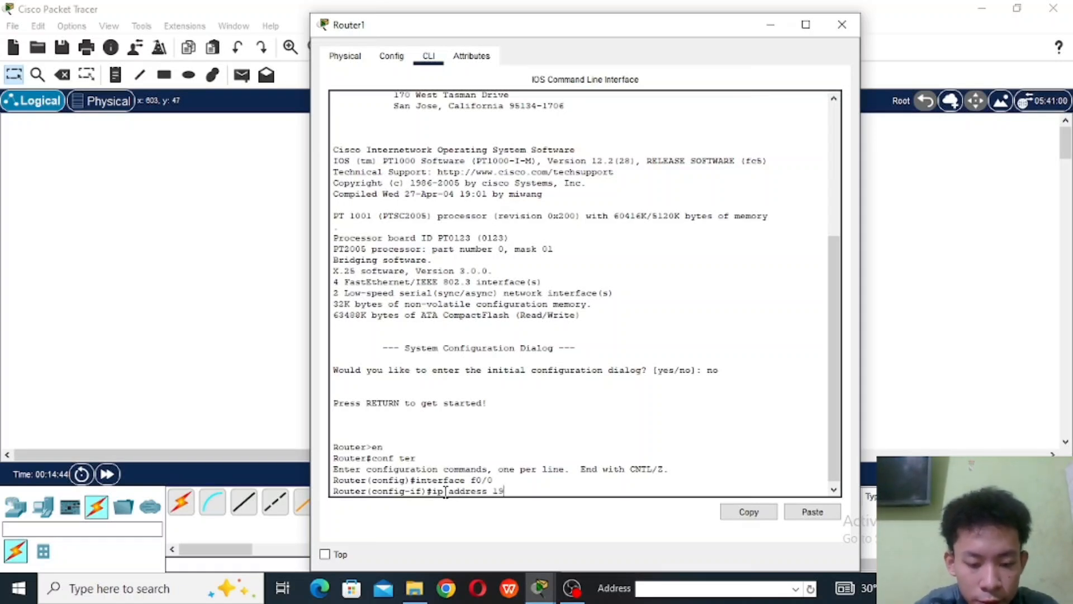
type("2.1")
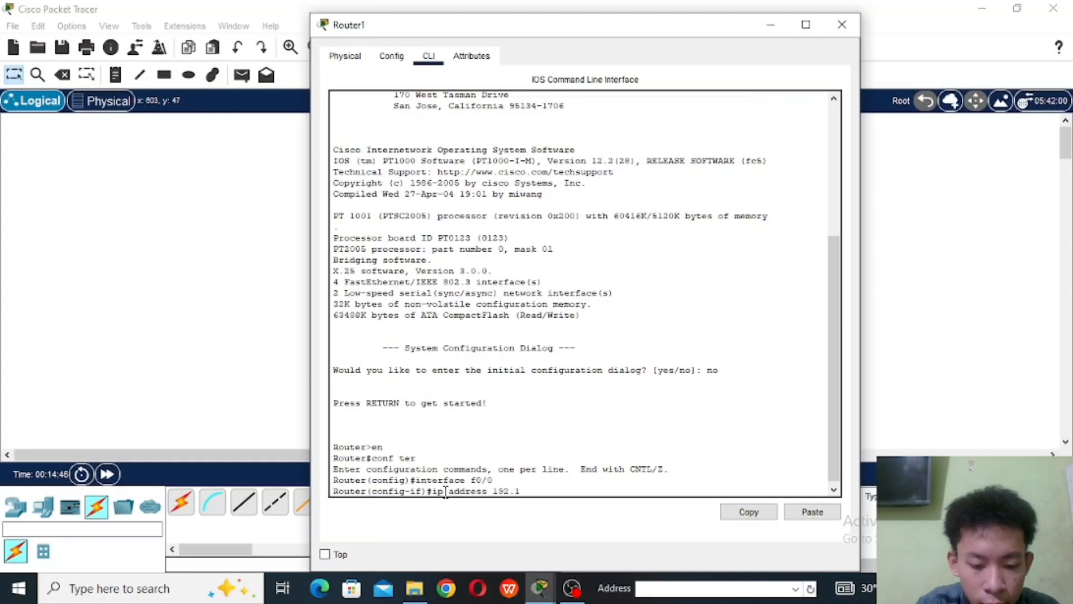
type("68.30.")
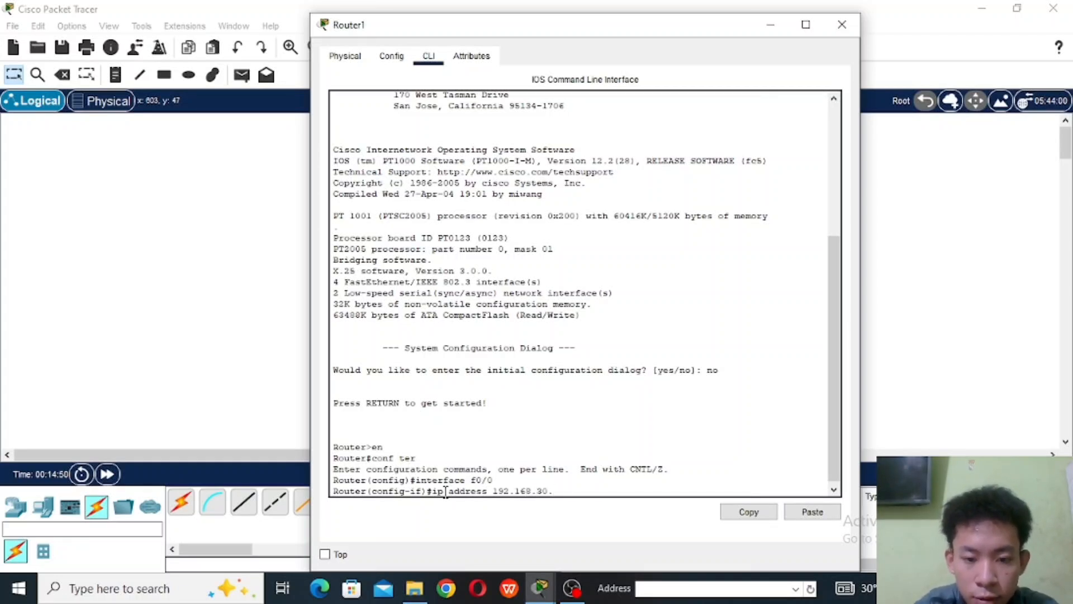
type("1 255")
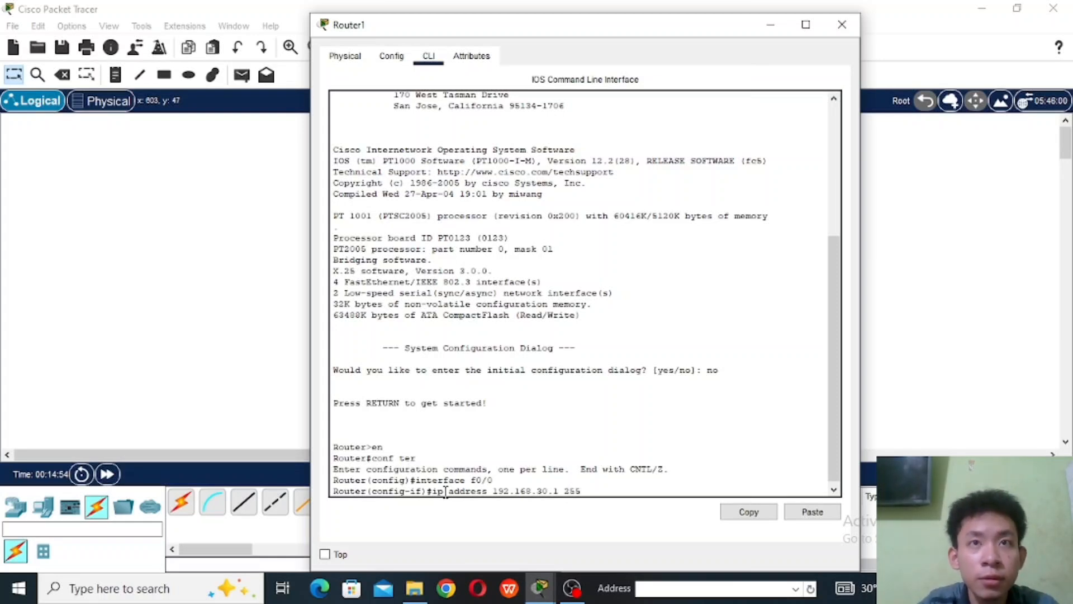
type(".255")
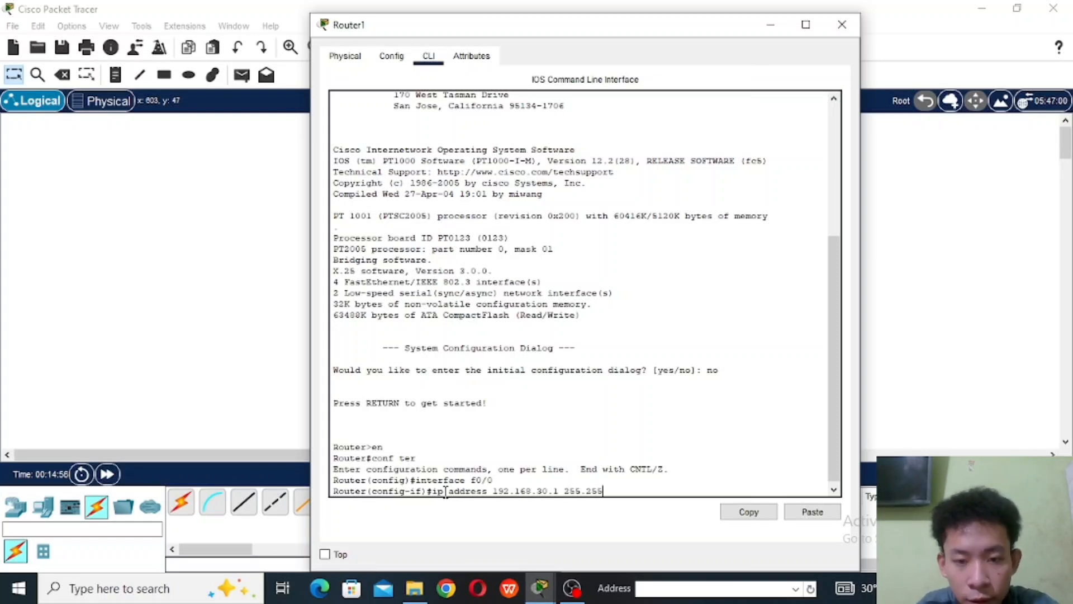
type(".255.")
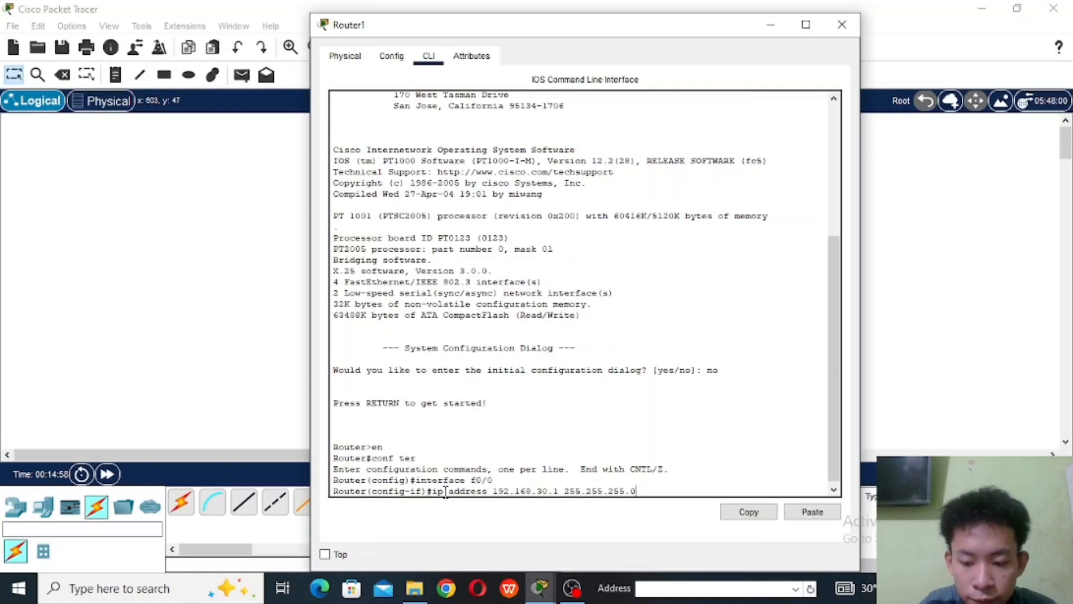
type("0")
key("Return")
Step: Enable interface f0/0 with no shut and return to global configuration mode with ex
type("no")
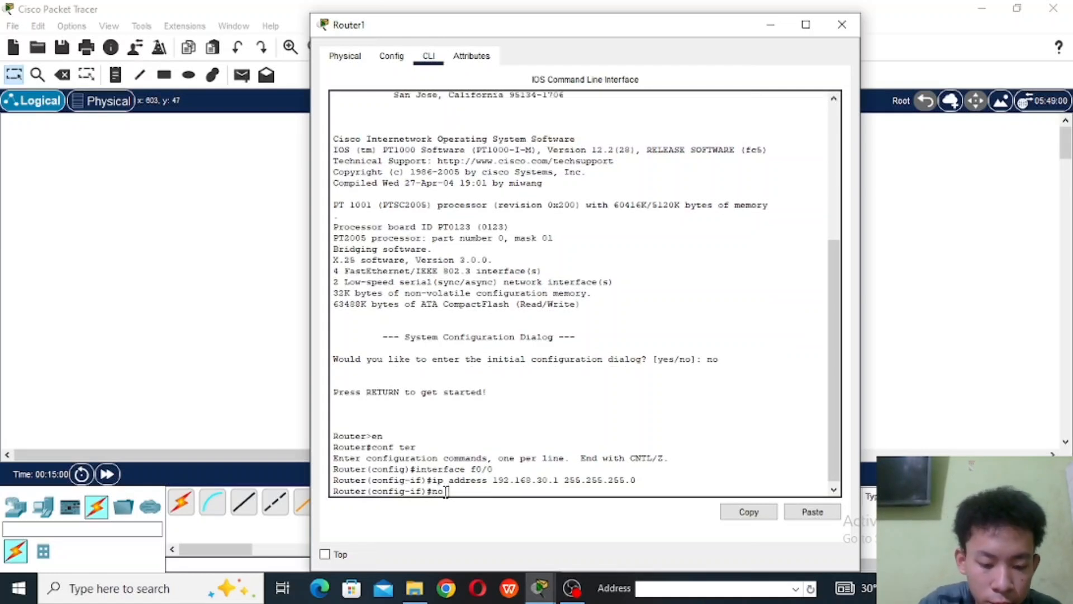
type(" shut")
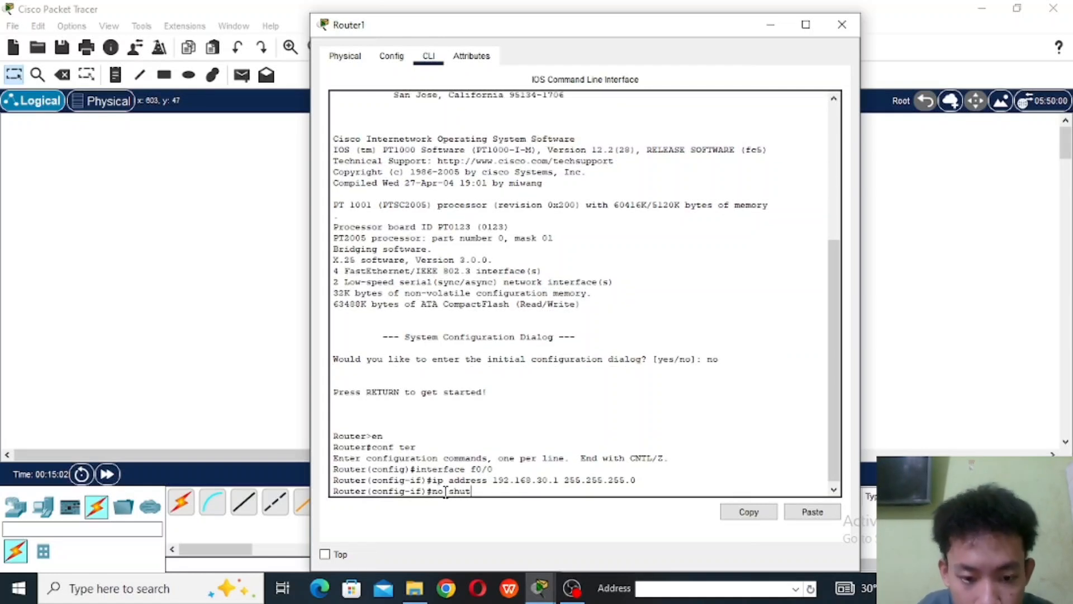
key("Return")
type("e")
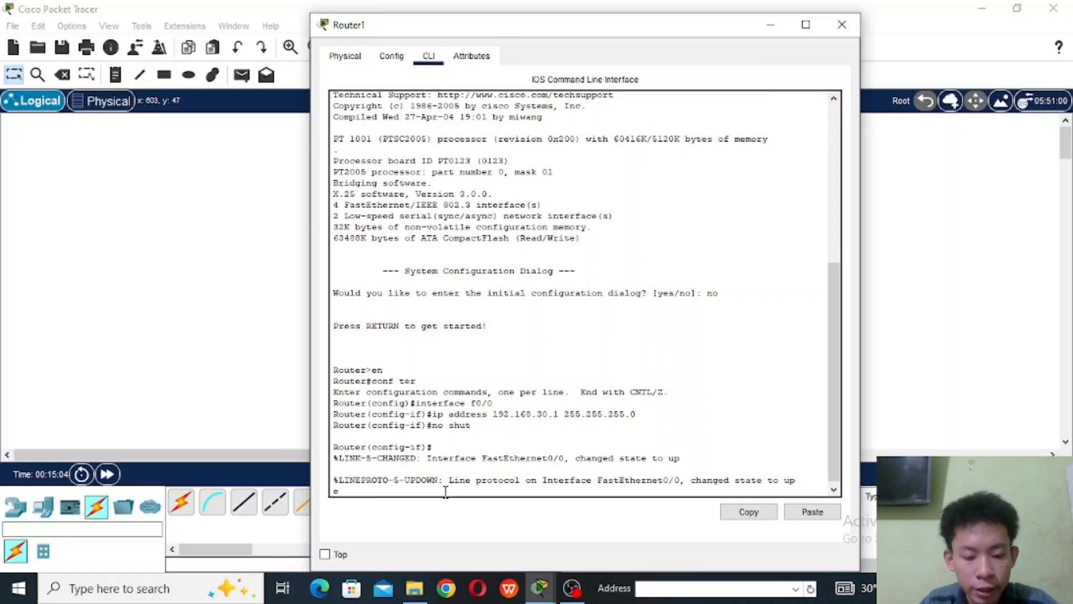
type("x")
key("Return")
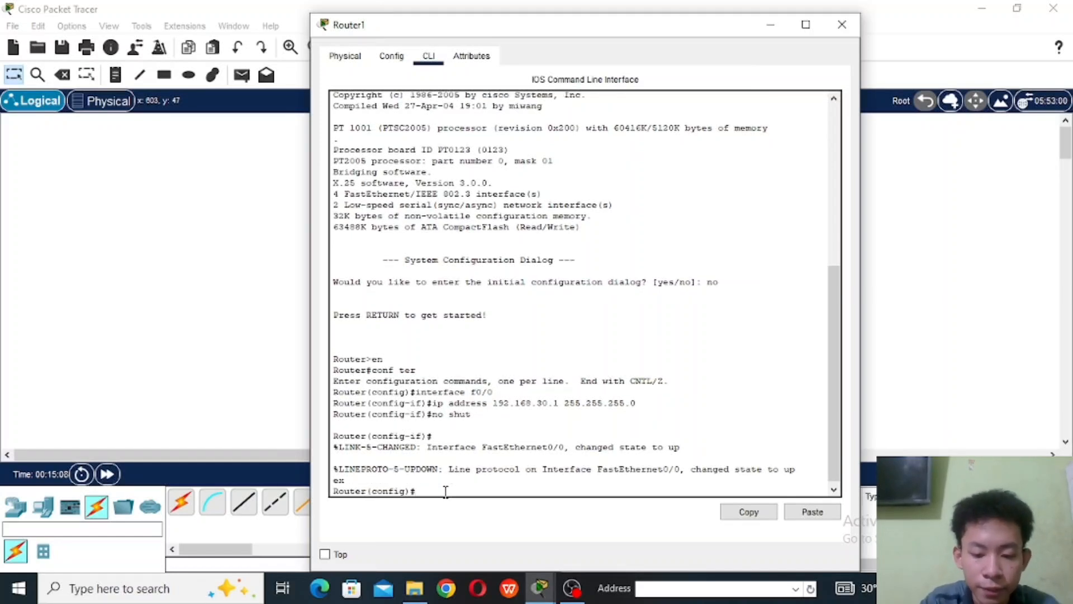
Step: Create a DHCP pool named network1 on Router1 with the ip dhcp pool command
type("i")
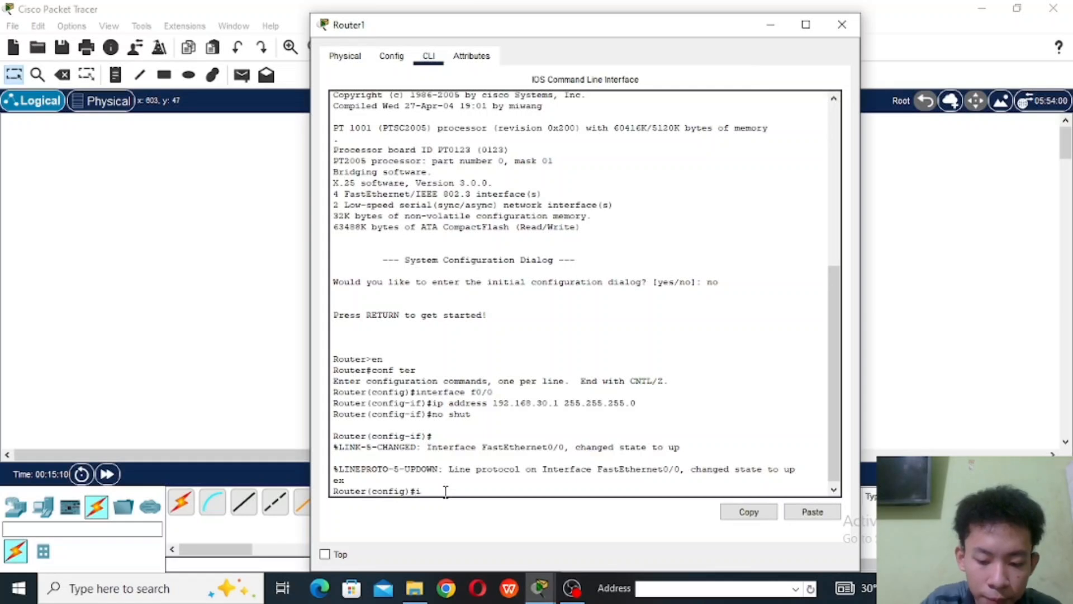
type("p dhcp po")
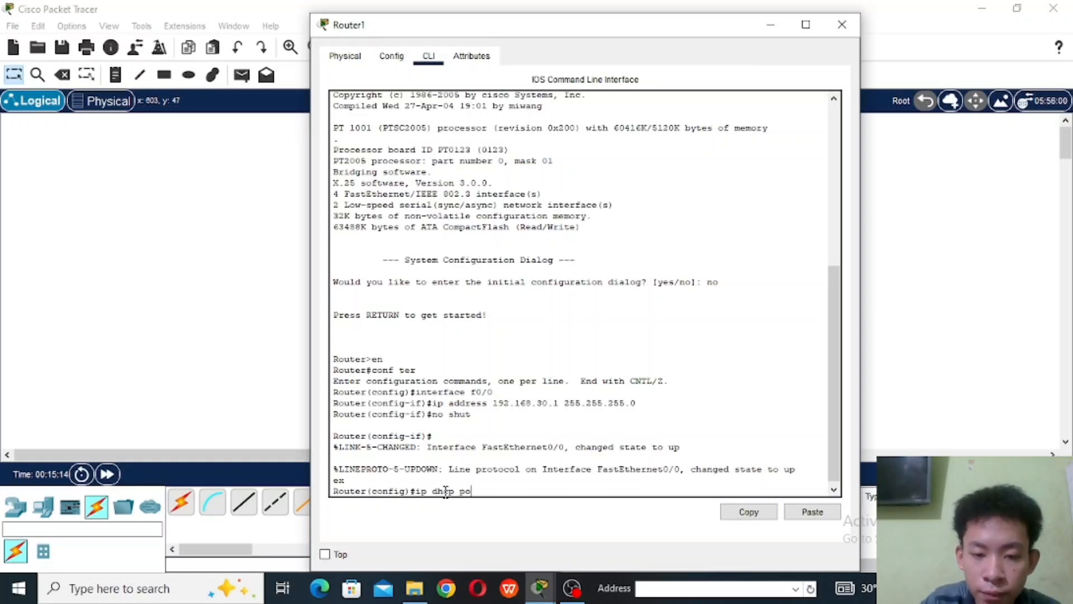
type("ol network1")
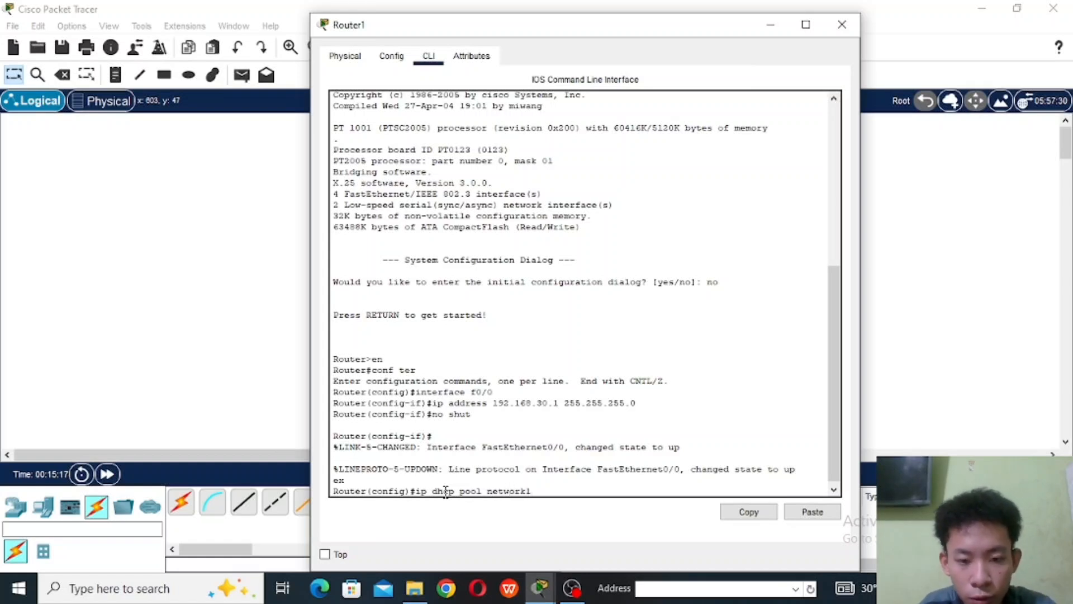
key("Return")
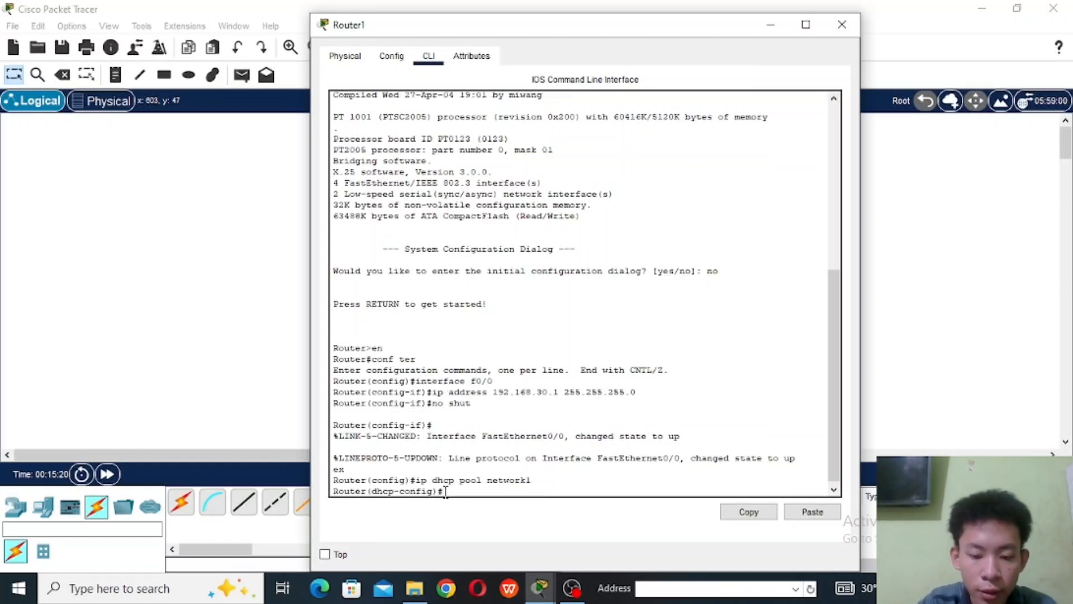
Step: Set the DHCP pool's network to 192.168.30.0 with subnet mask 255.255.255.0
type("etwo")
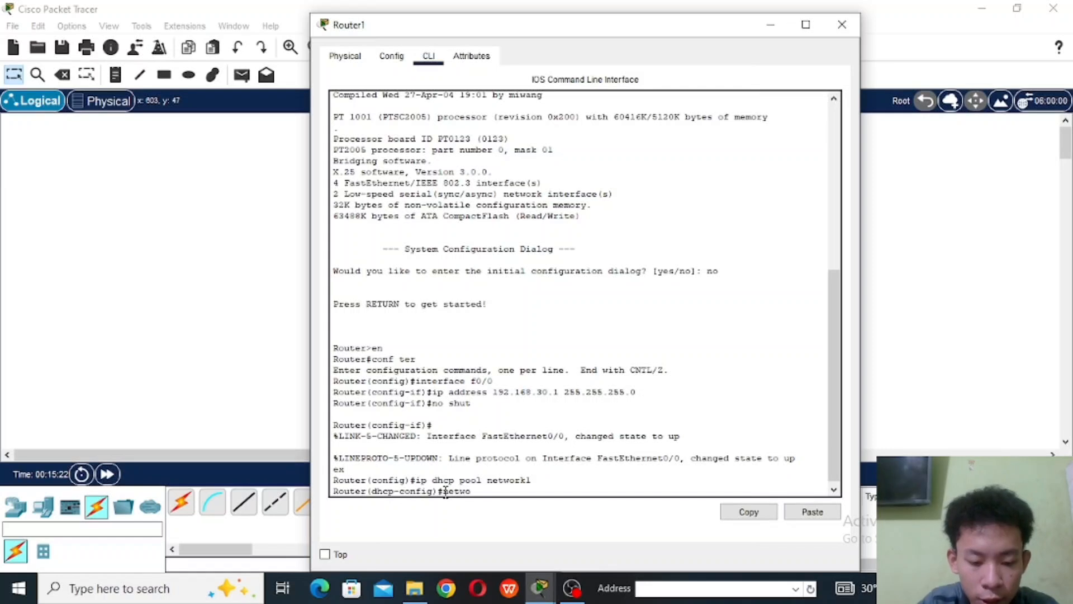
type("rk 1")
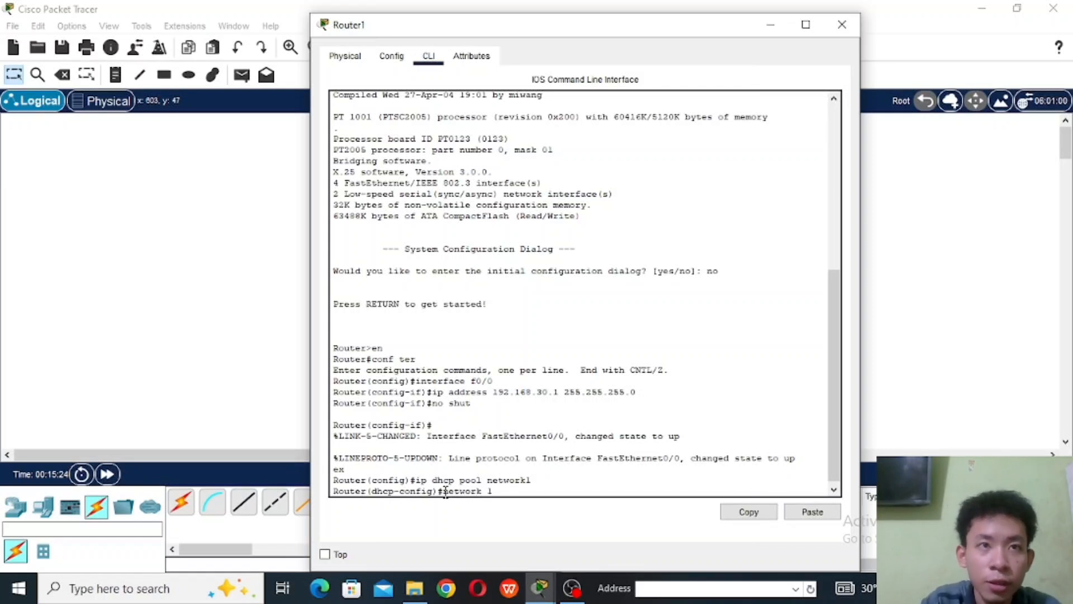
type("92")
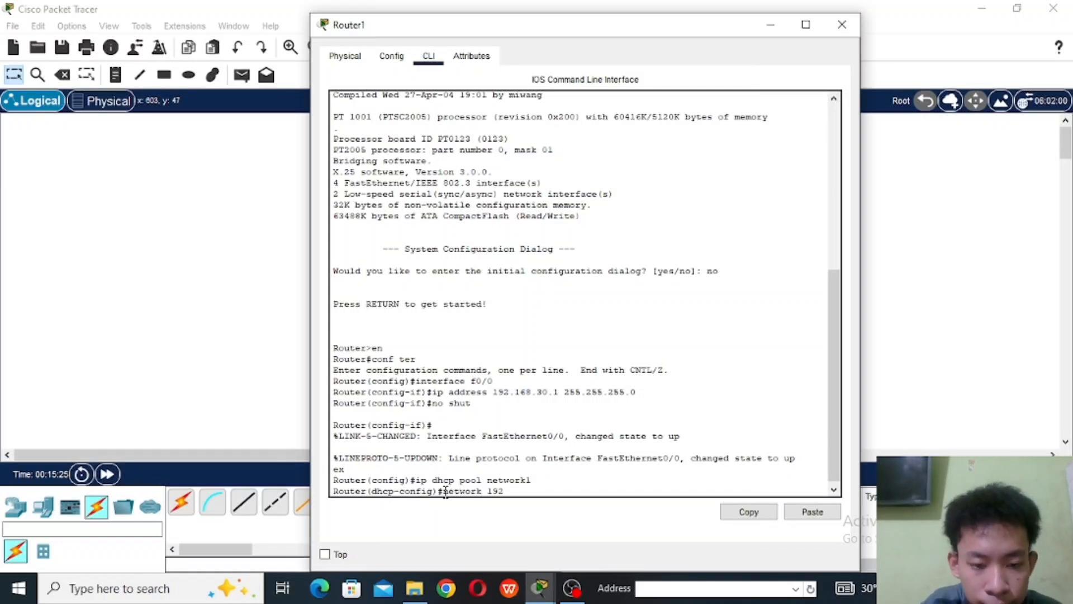
type(".16")
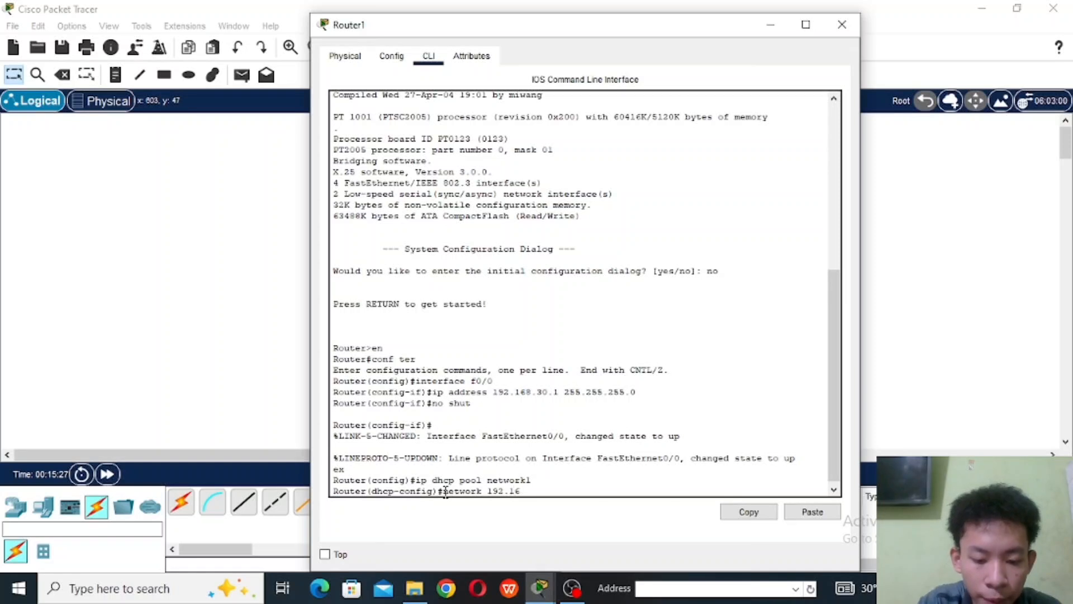
type("8.3")
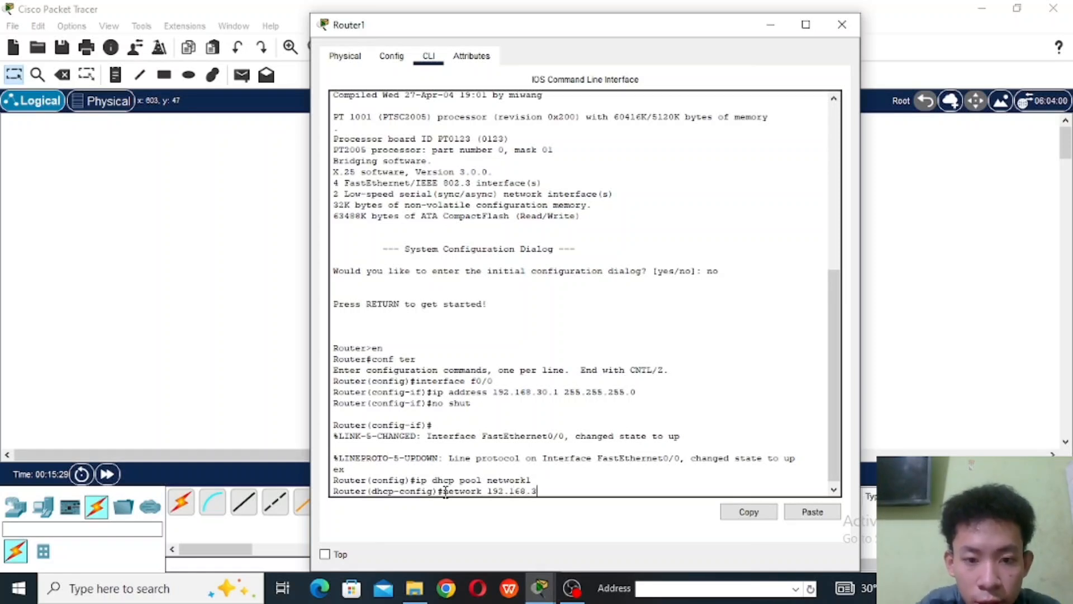
type("0.0")
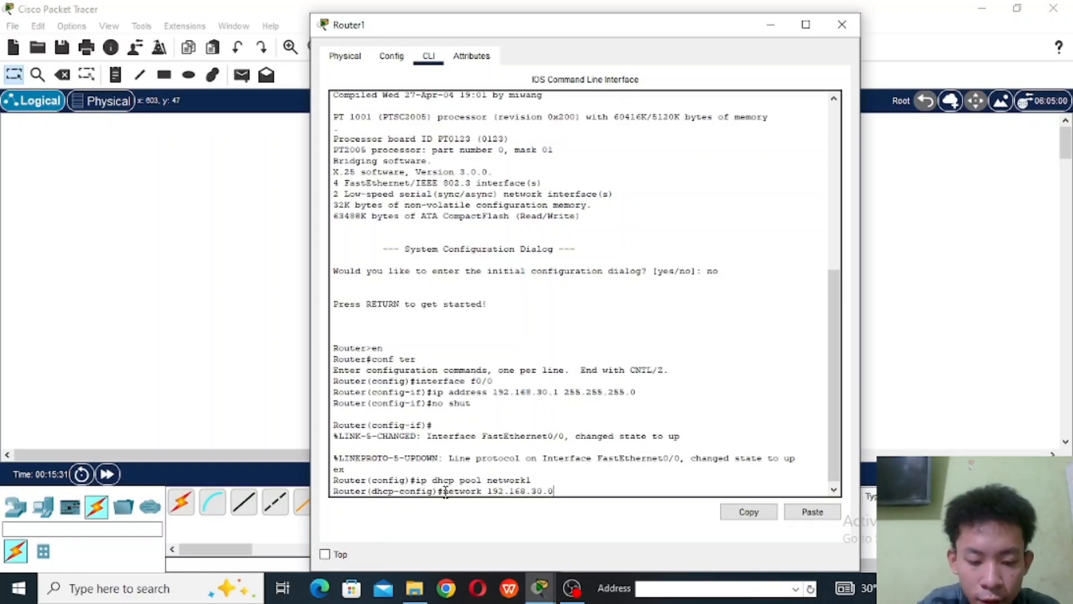
type(" 255")
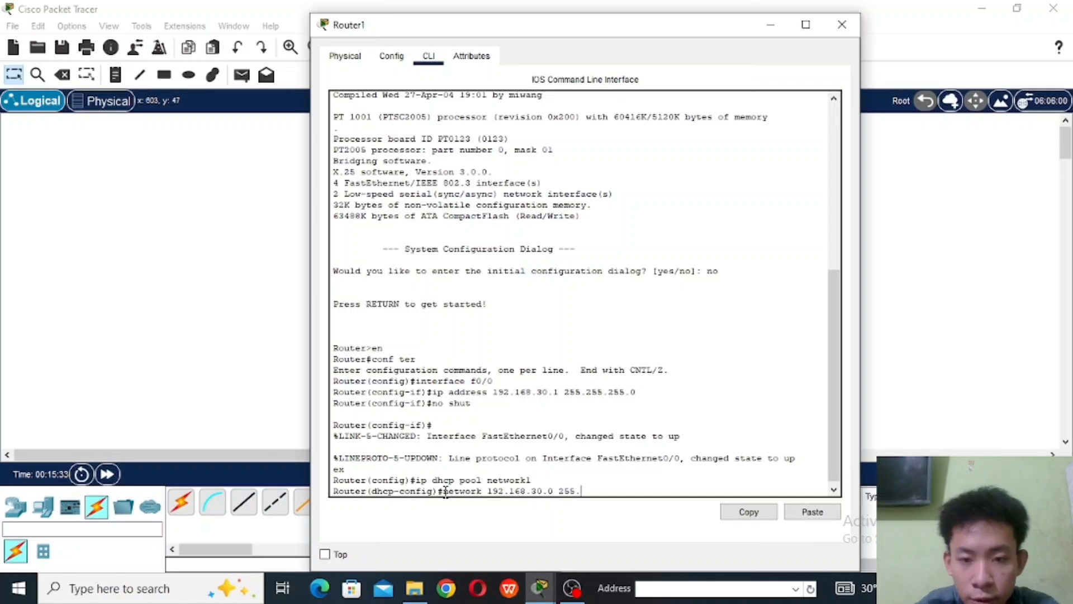
type(".244")
key("BackSpace")
key("BackSpace")
type("55.255.0")
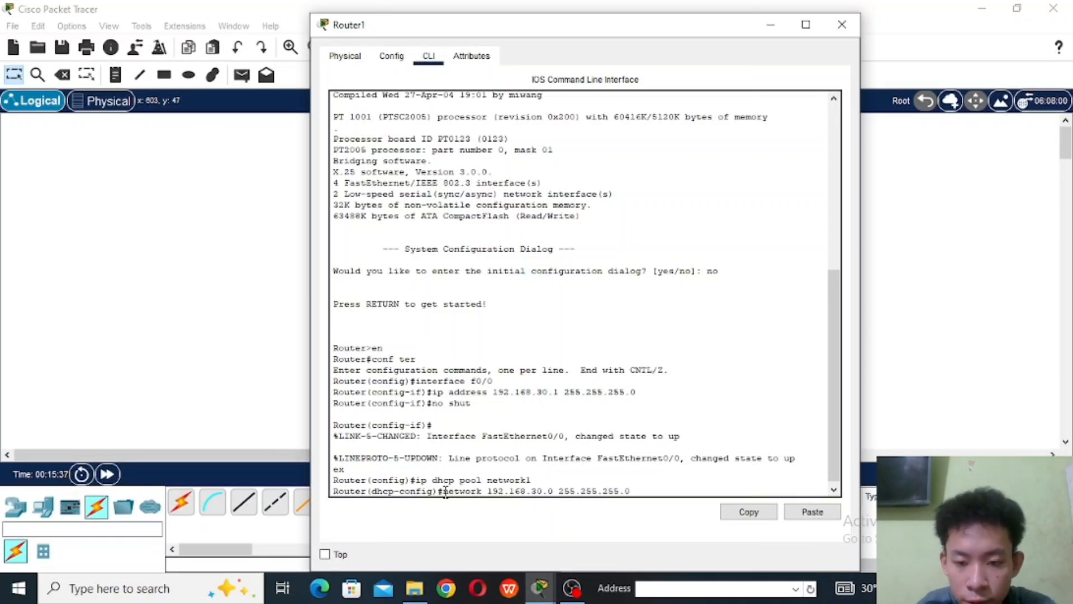
key("Return")
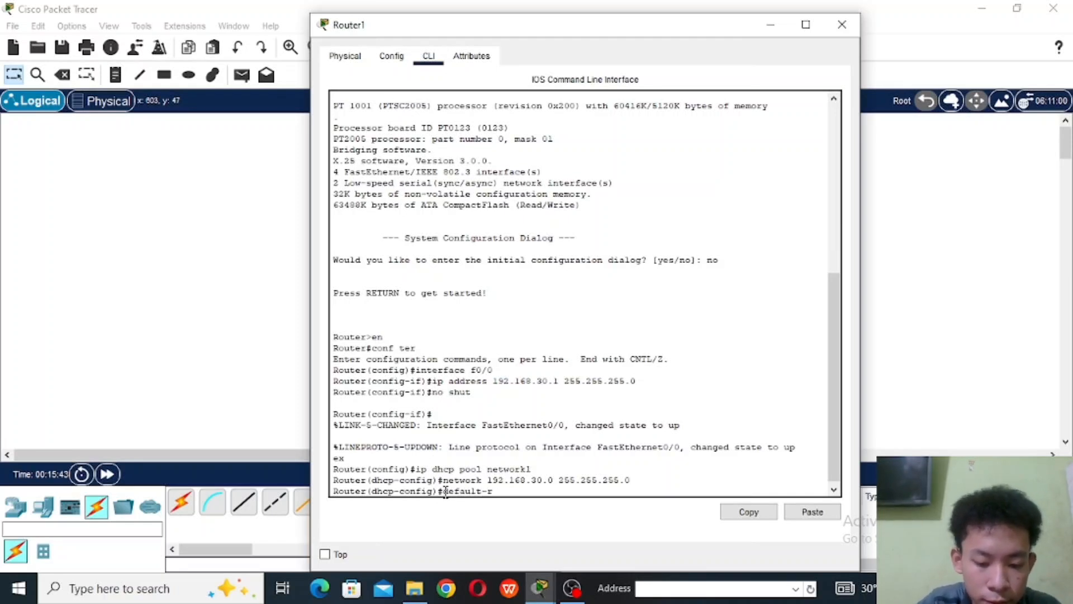
Step: Set the DHCP pool's default-router to 192.168.30.1 and its dns-server to 2.2.2.2
type("uter 192.")
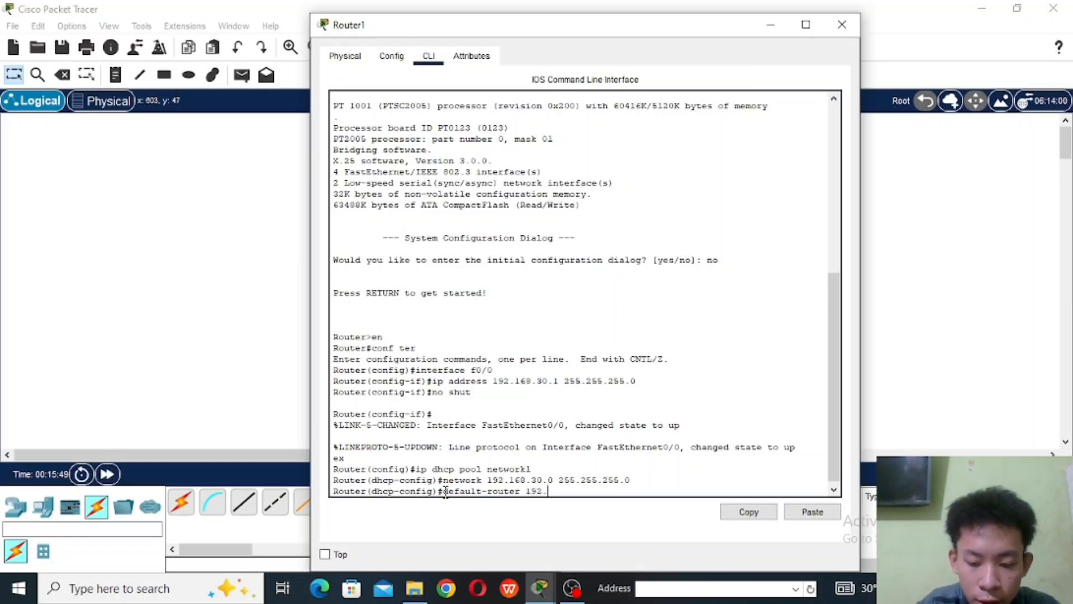
type("168.30.1")
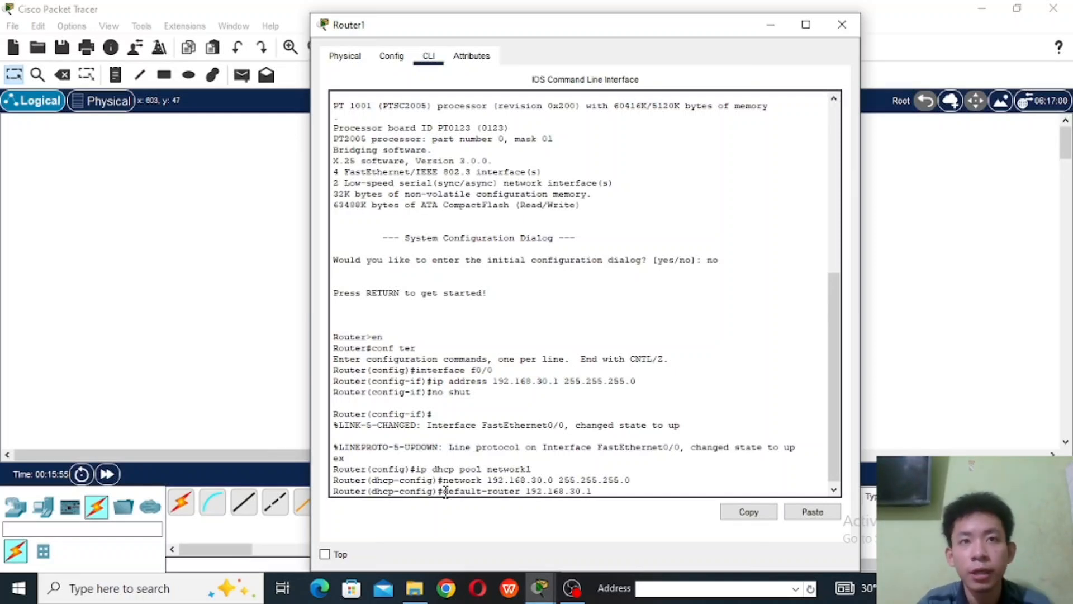
key("Return")
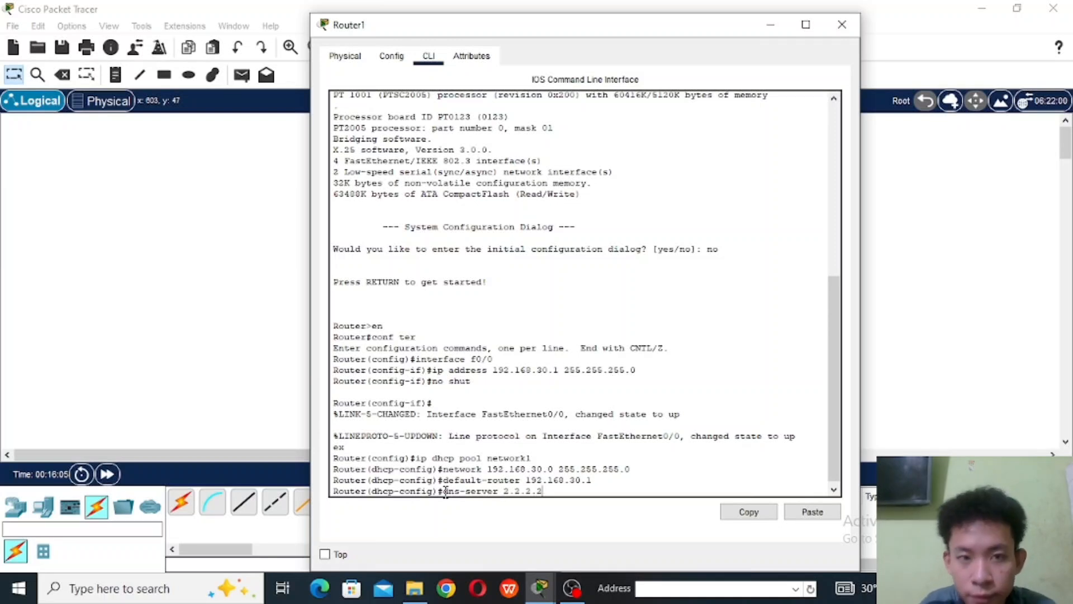
key("Return")
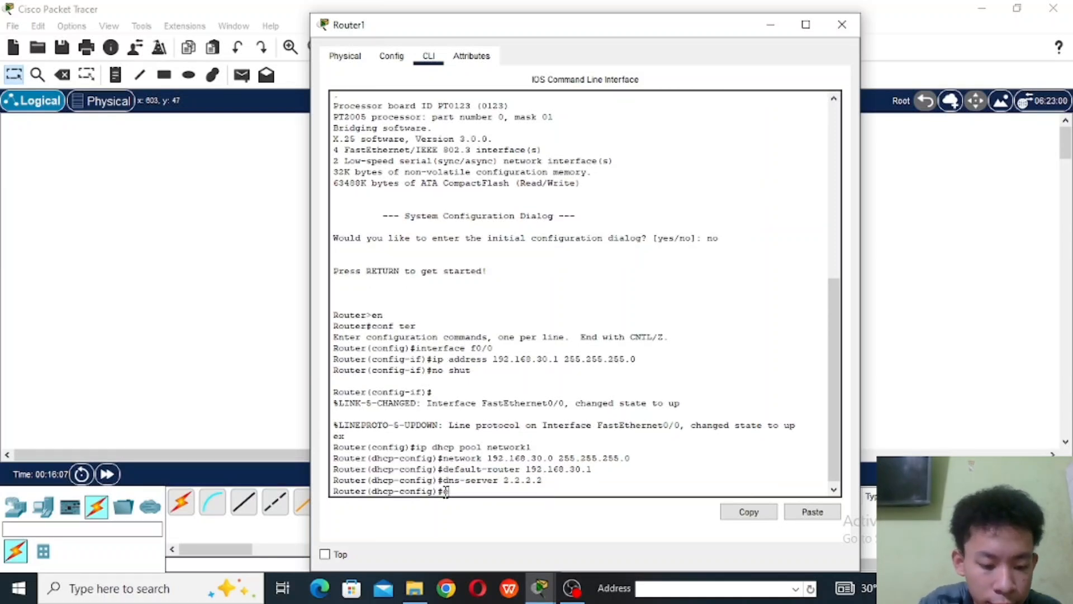
Step: Exit DHCP and global configuration modes with ex, and close Router1's window
type("ex")
key("Return")
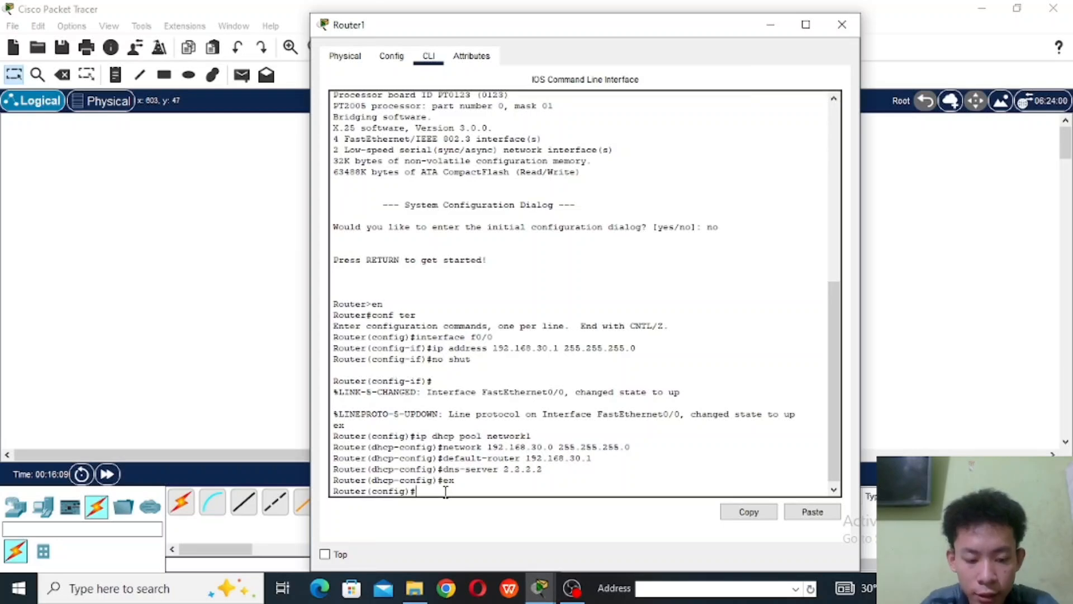
type("ex")
key("Return")
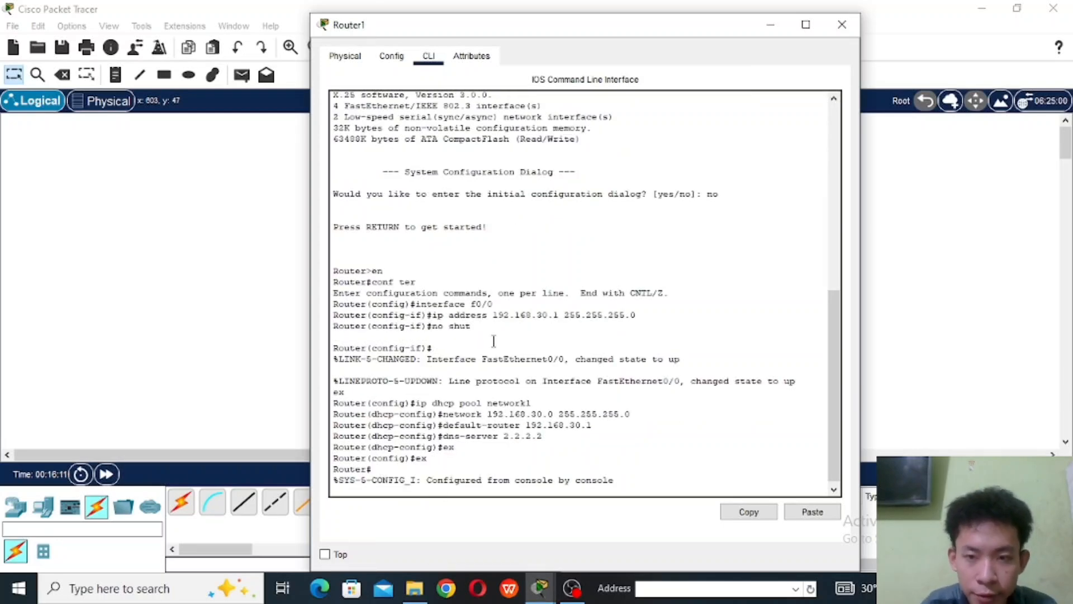
left_click(844, 22)
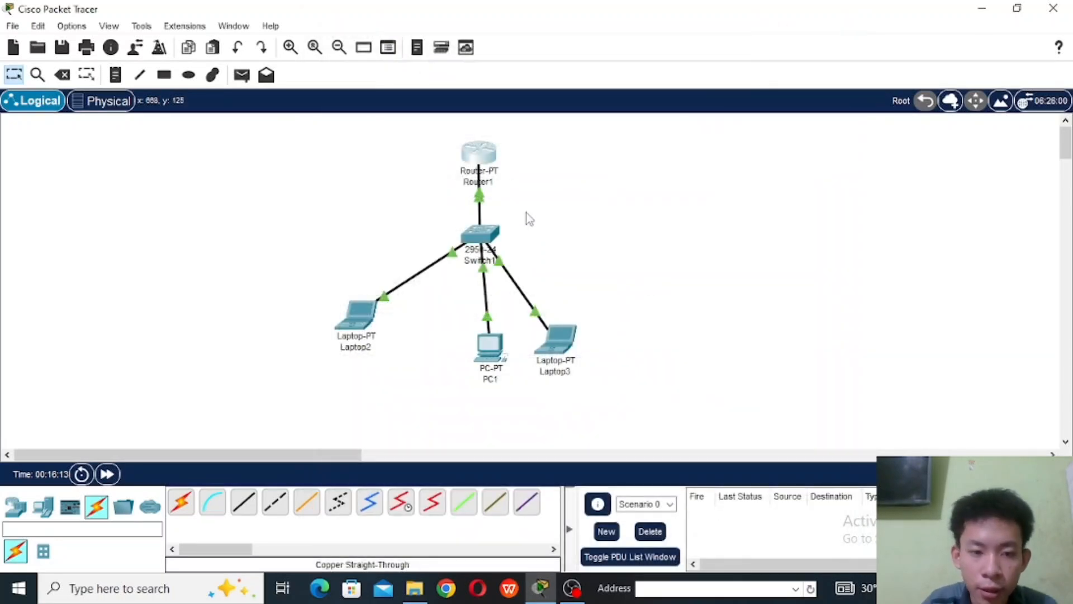
Step: Switch Laptop2's IPv4 configuration to DHCP and close its window
left_click(361, 307)
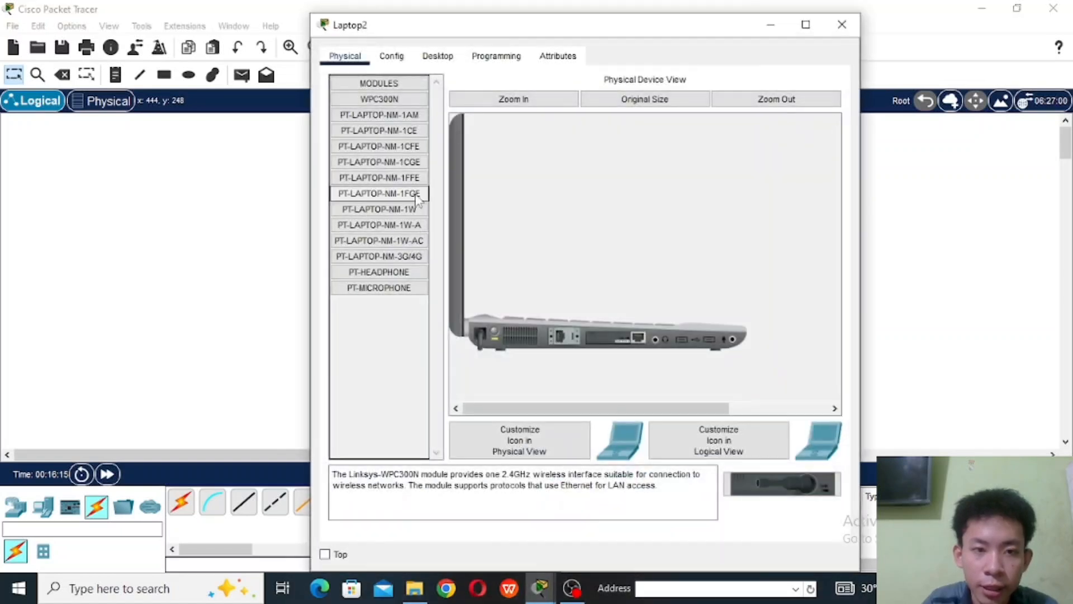
left_click(429, 66)
left_click(389, 127)
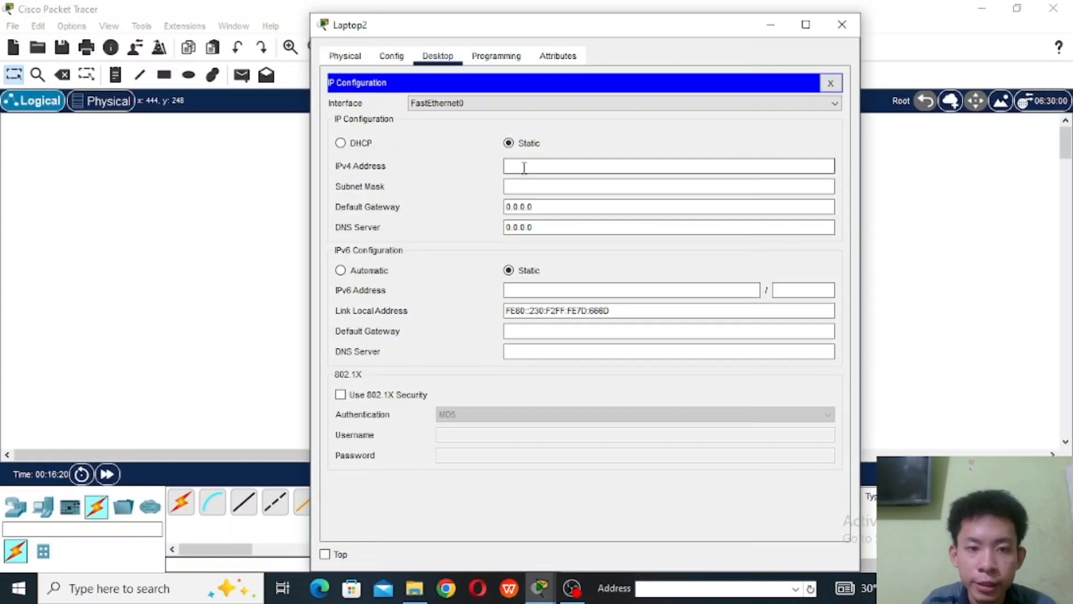
left_click(341, 142)
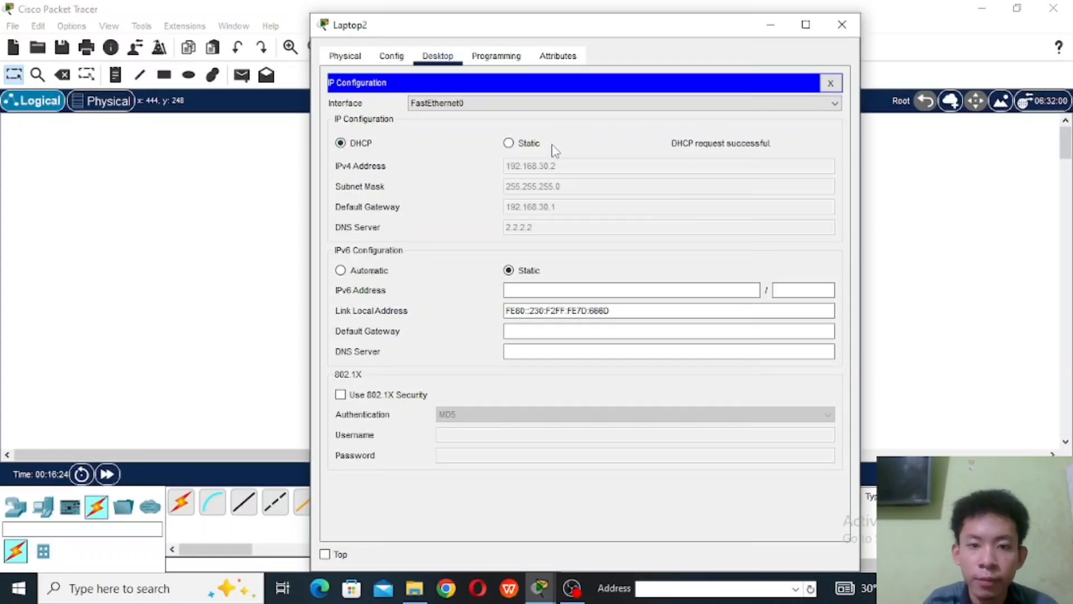
left_click(755, 31)
Step: Switch PC1's IPv4 configuration to DHCP and close its window
left_click(491, 360)
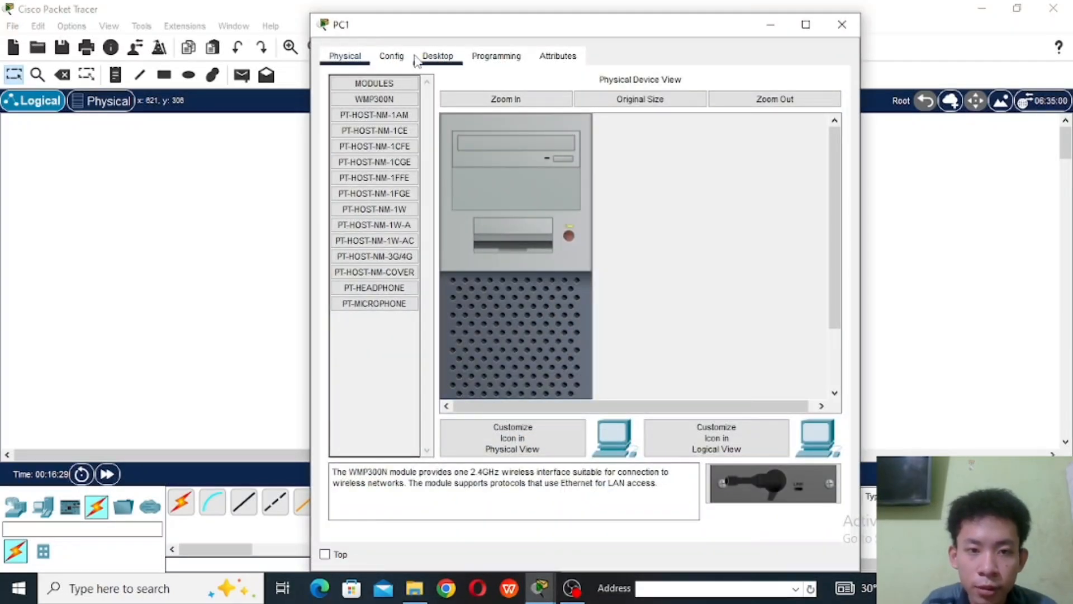
left_click(438, 56)
left_click(371, 122)
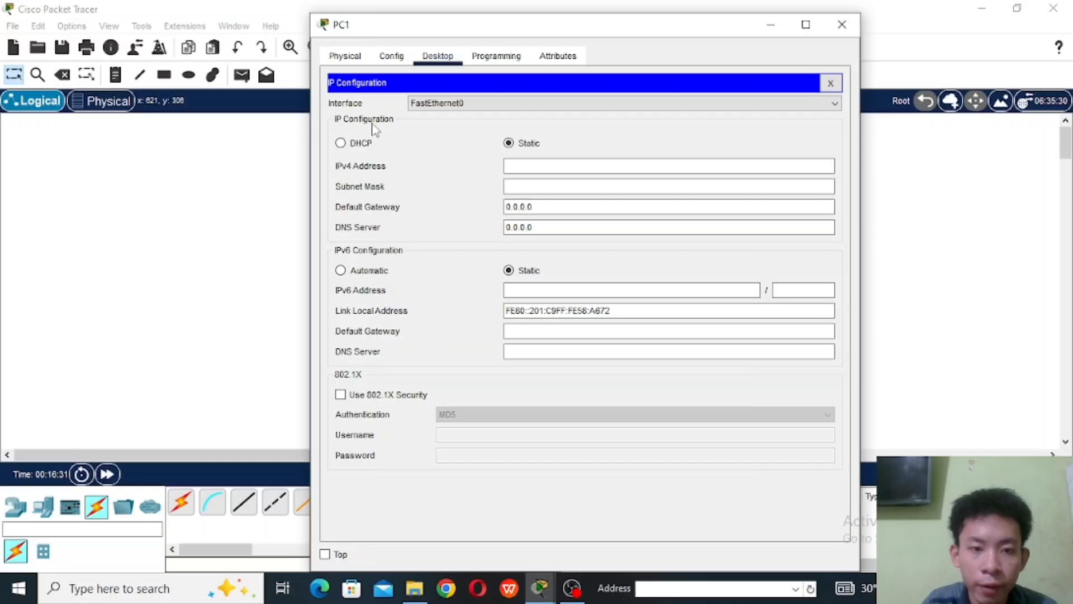
left_click(342, 143)
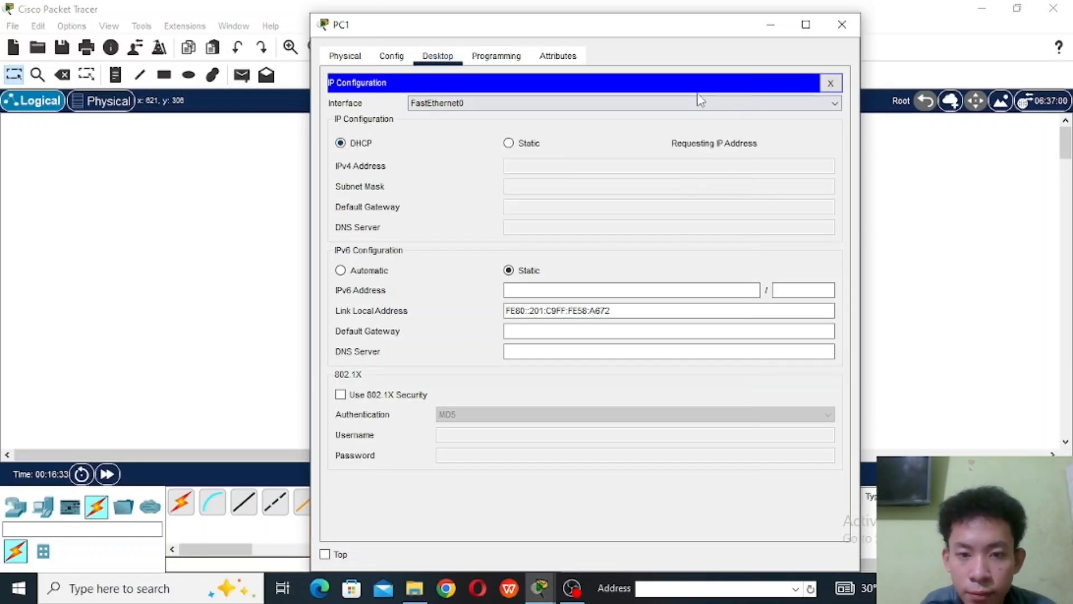
left_click(839, 22)
Step: Switch Laptop3's IPv4 configuration to DHCP and close its window
left_click(553, 339)
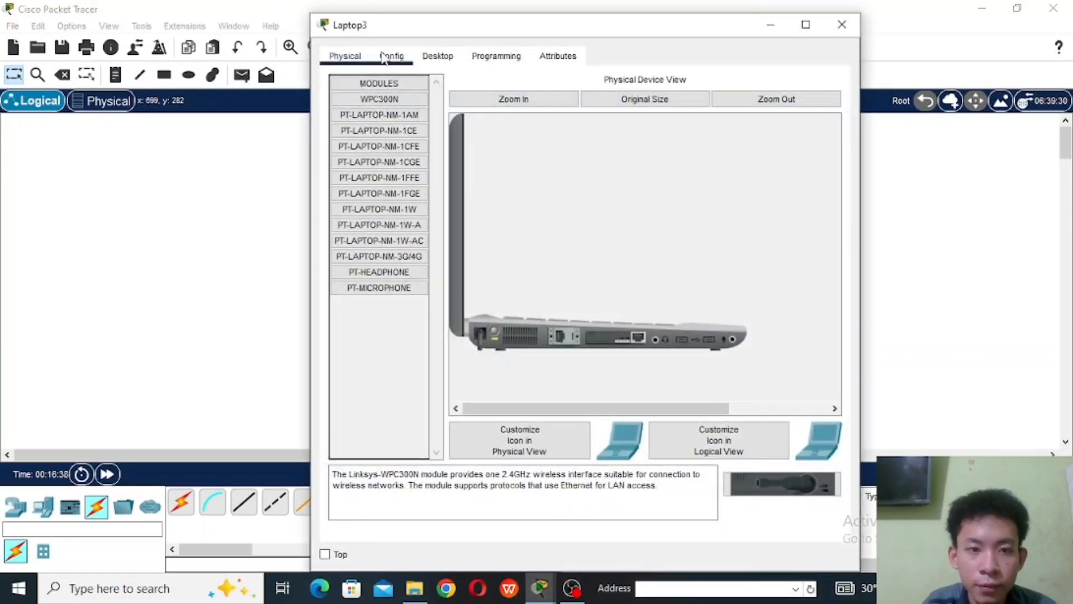
left_click(384, 57)
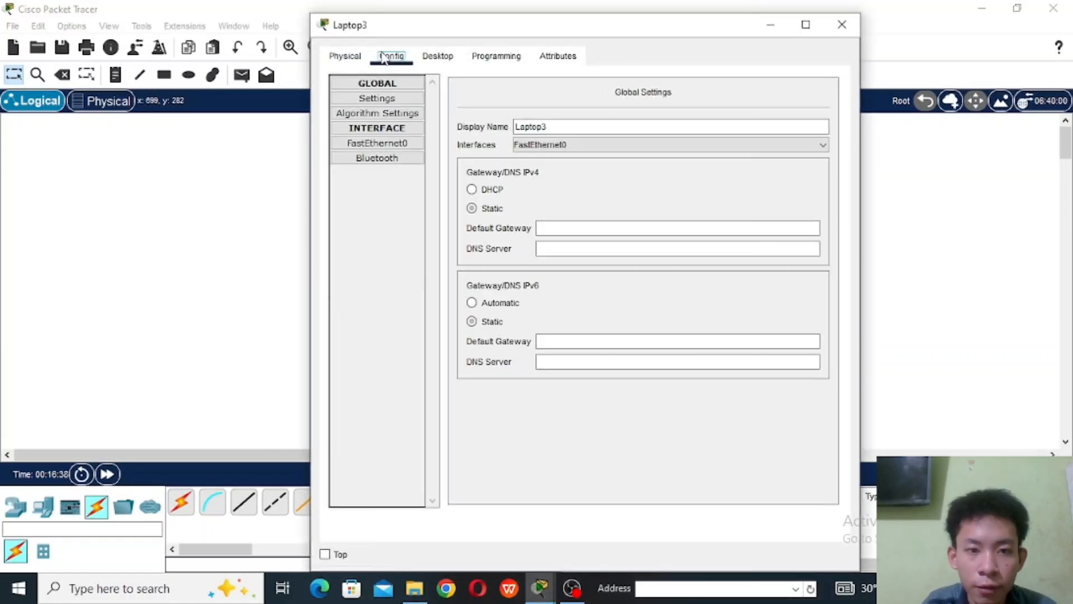
left_click(435, 60)
left_click(386, 121)
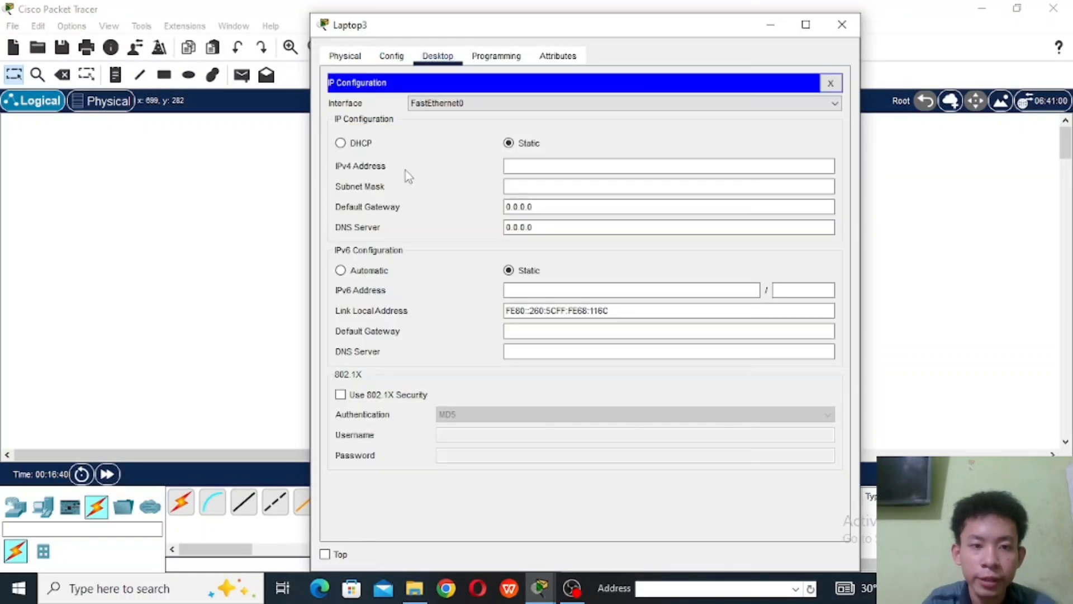
left_click(341, 143)
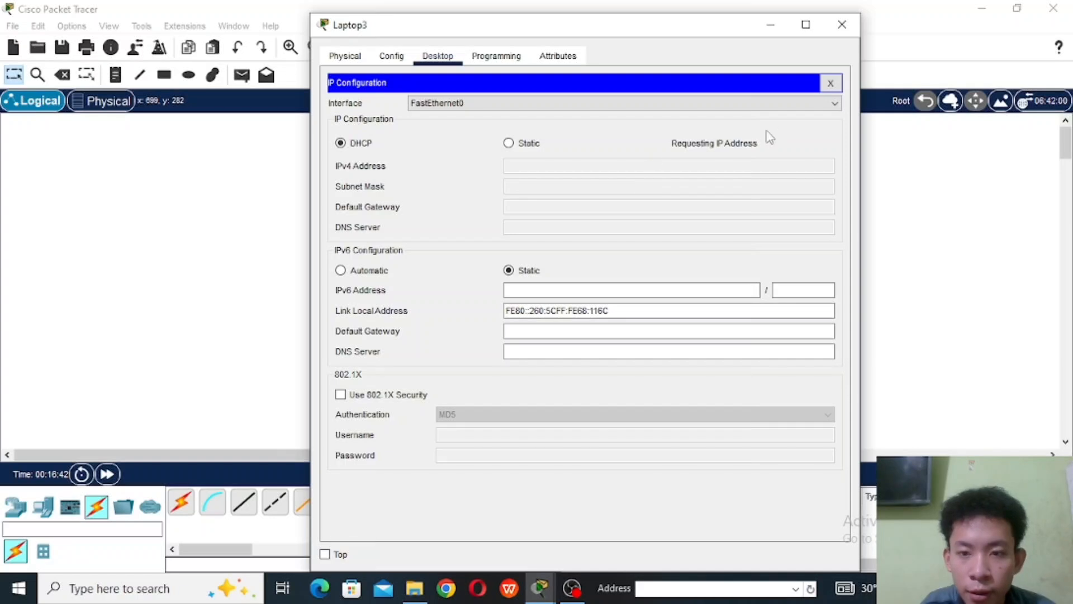
left_click(842, 25)
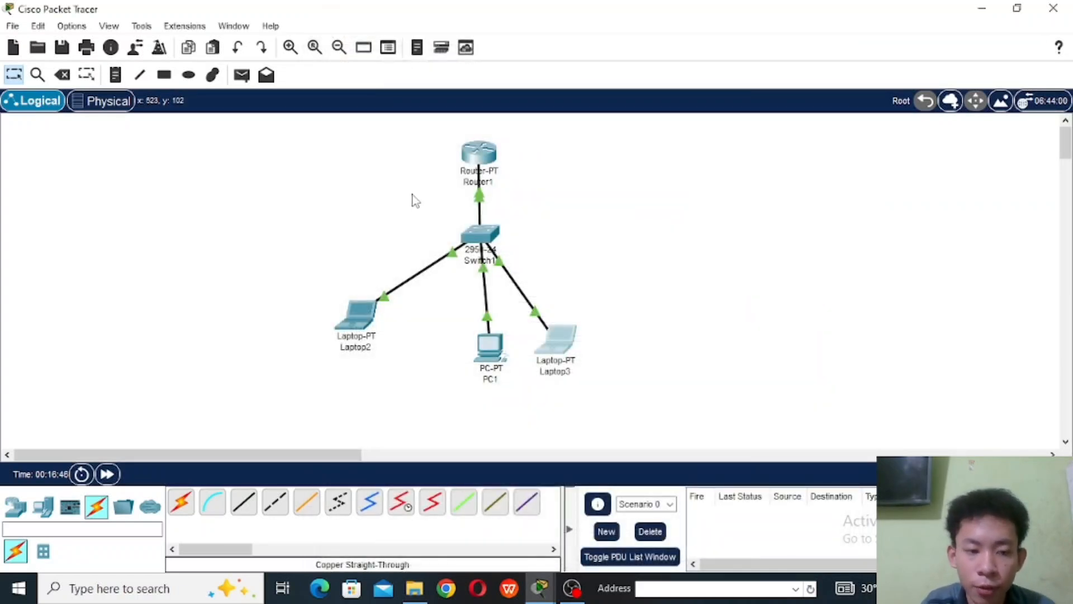
Step: Fast-forward the simulation time and send a simple PDU from Laptop2 to PC1 to test connectivity
key("p")
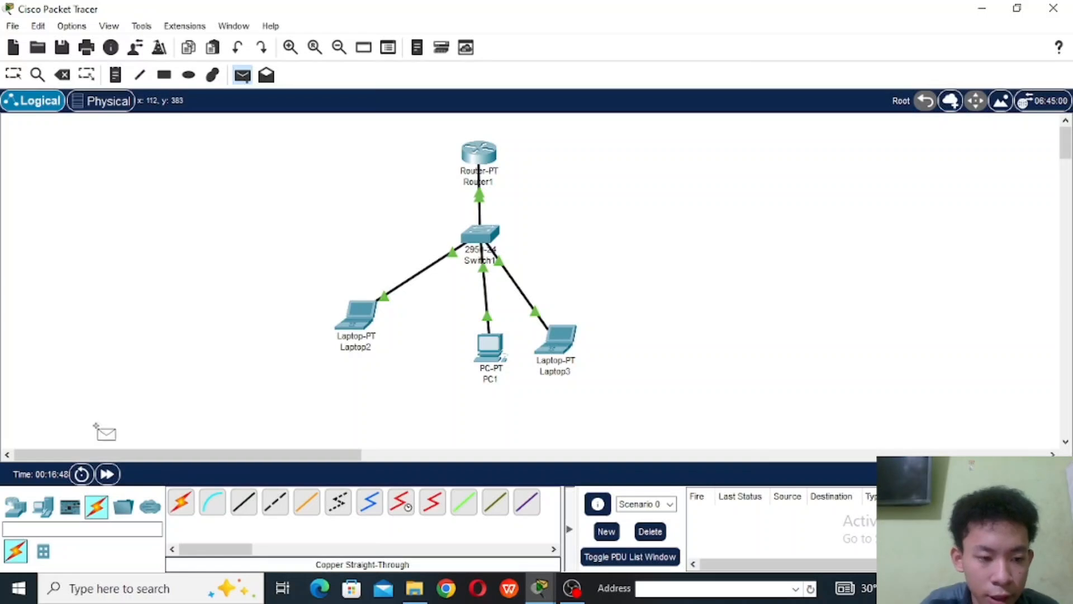
left_click(107, 474)
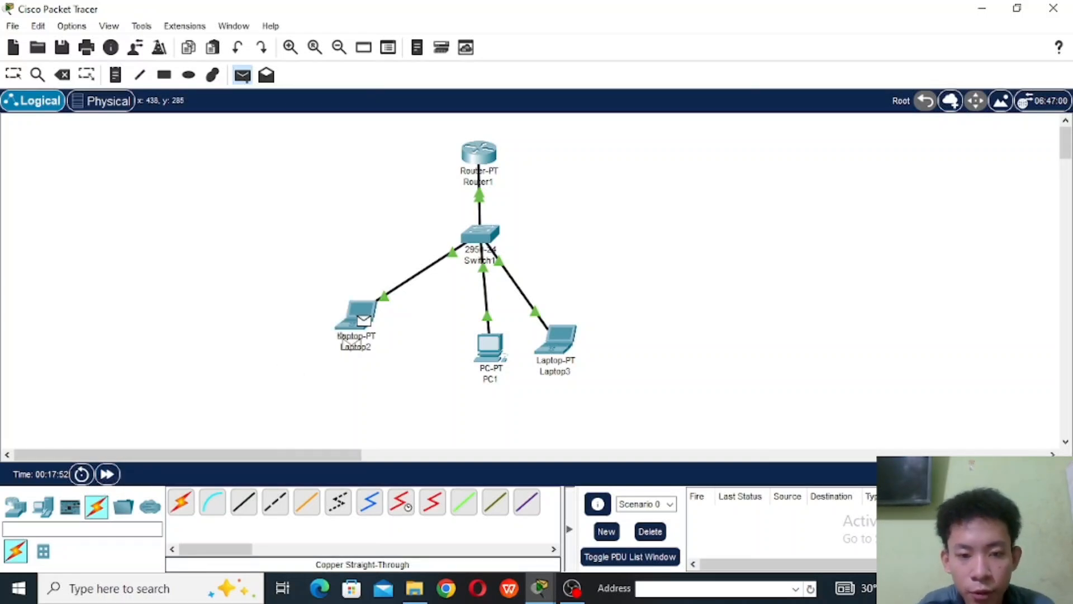
left_click(361, 317)
left_click(489, 347)
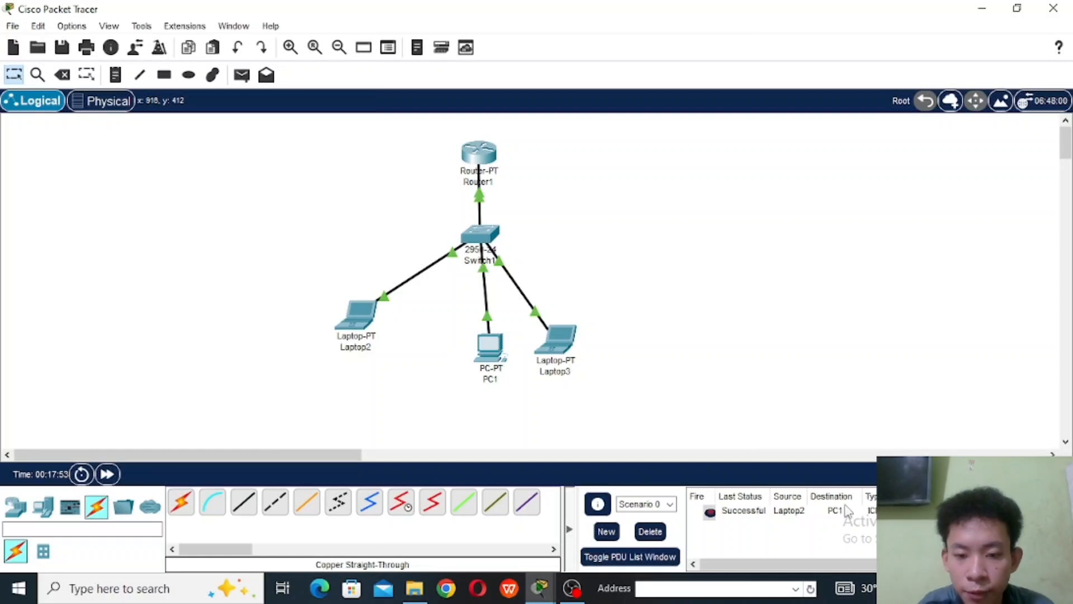
Step: Send a simple PDU from Laptop2 to Router1 to test the connection to the gateway
key("p")
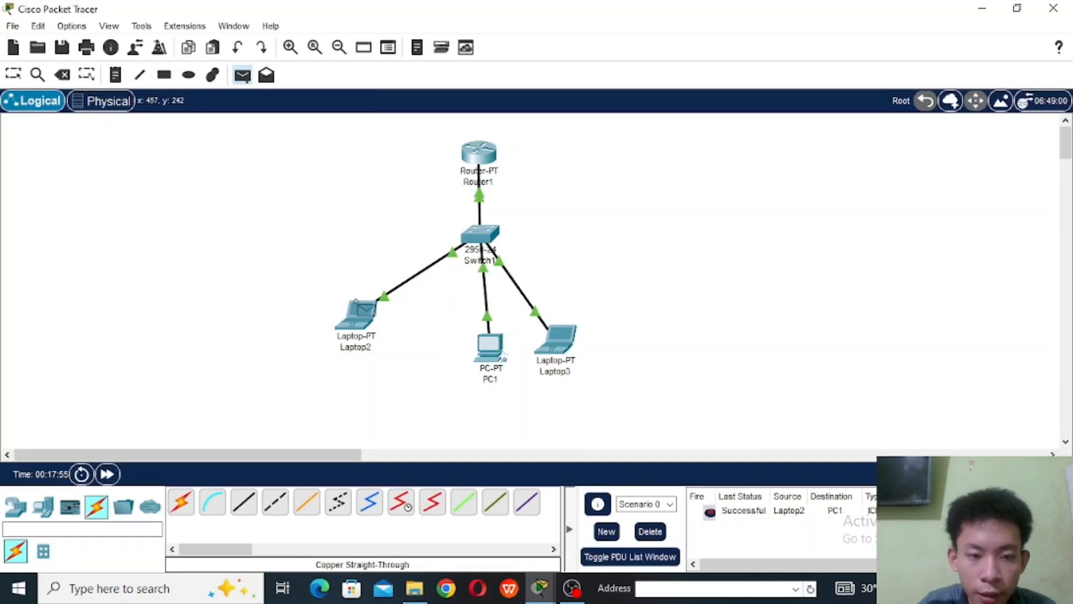
left_click(356, 302)
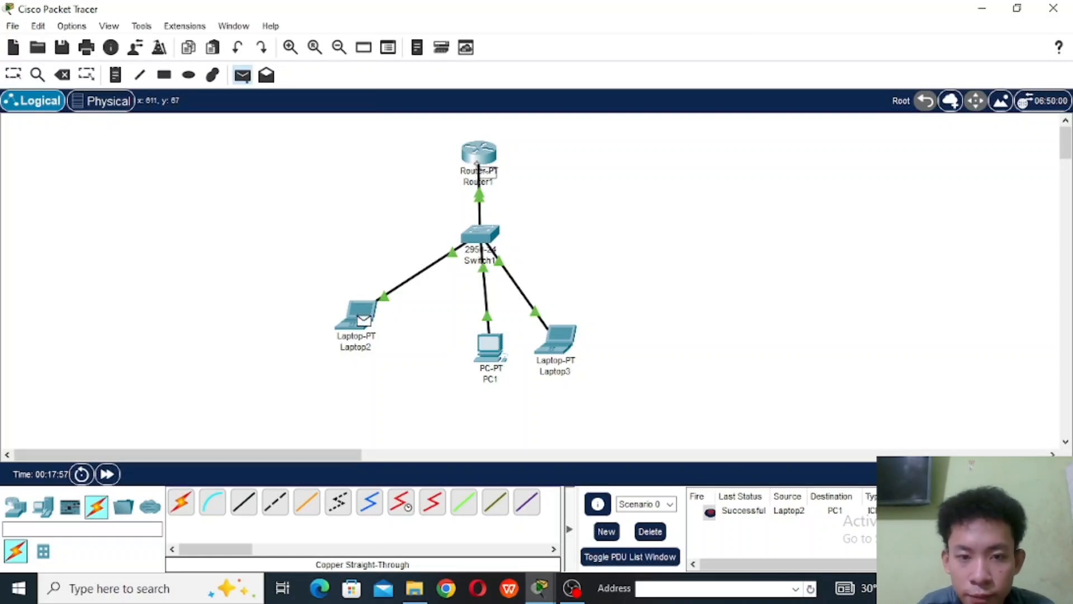
left_click(477, 163)
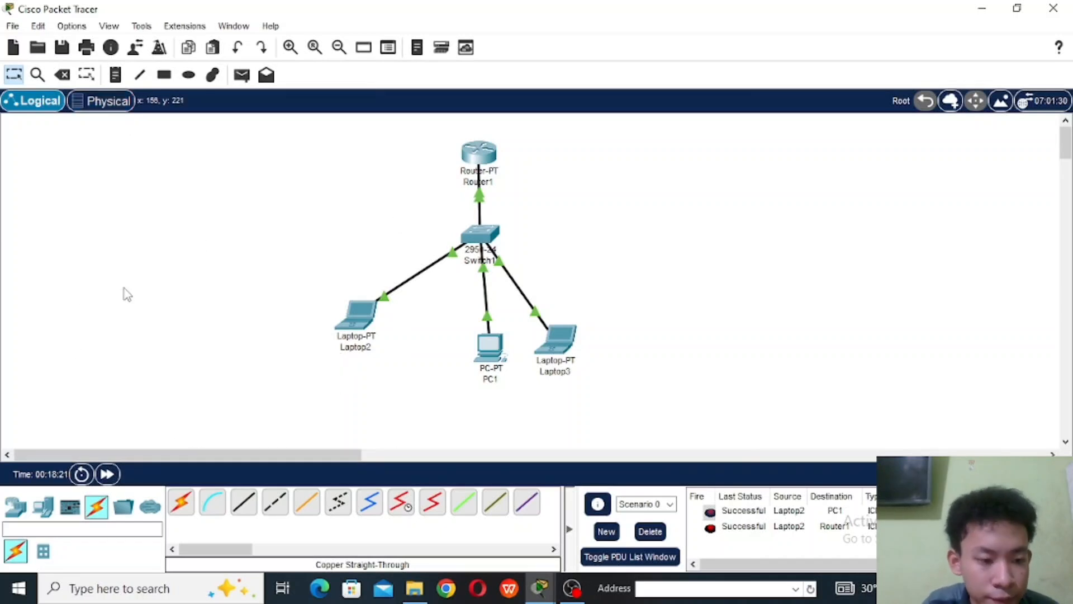
Step: Place a Server-PT end device in the workspace above Laptop2, beside the switch
left_click(44, 507)
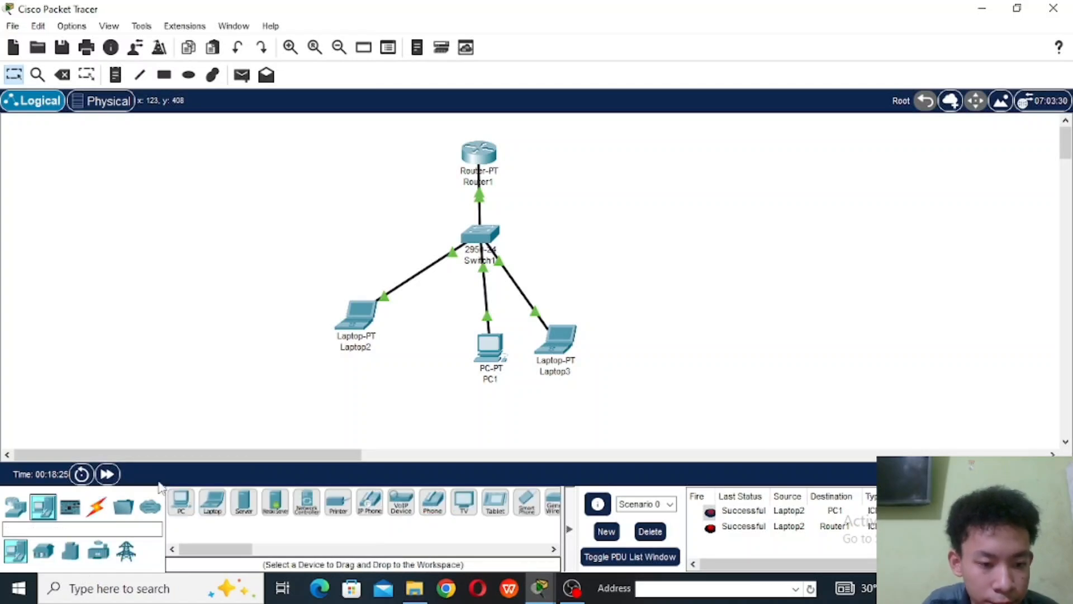
left_click(244, 501)
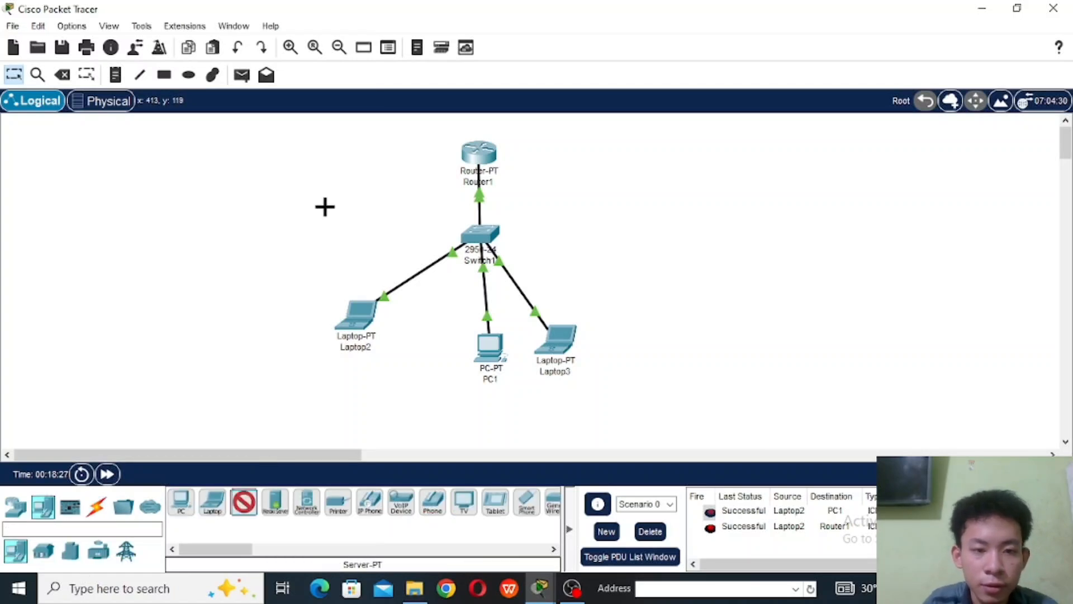
left_click(299, 223)
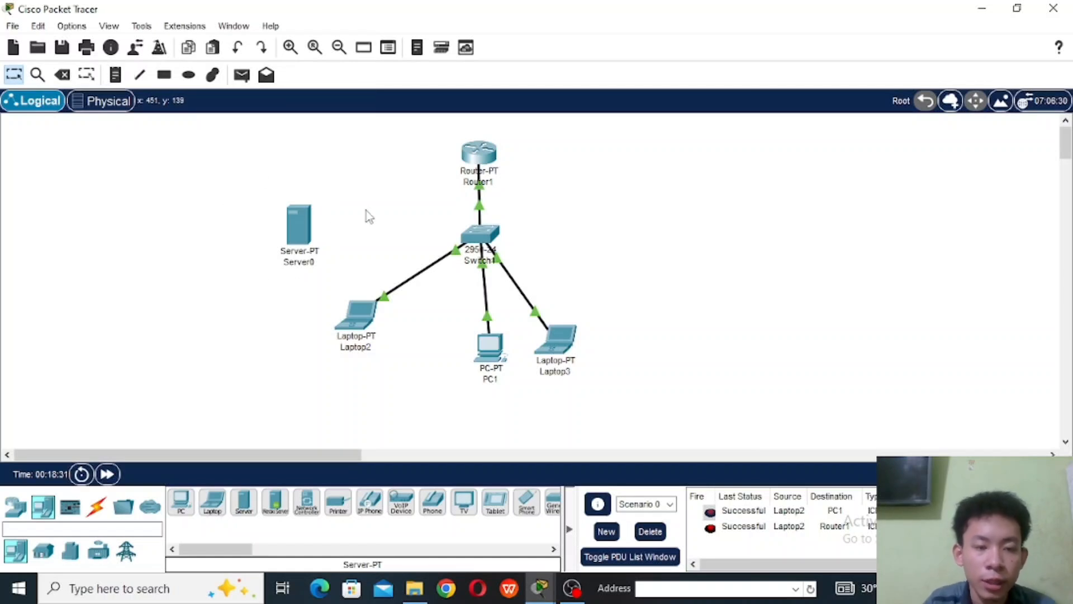
Step: Connect Server0 to Switch1's FastEthernet0/5 port with a copper straight-through cable
left_click(96, 506)
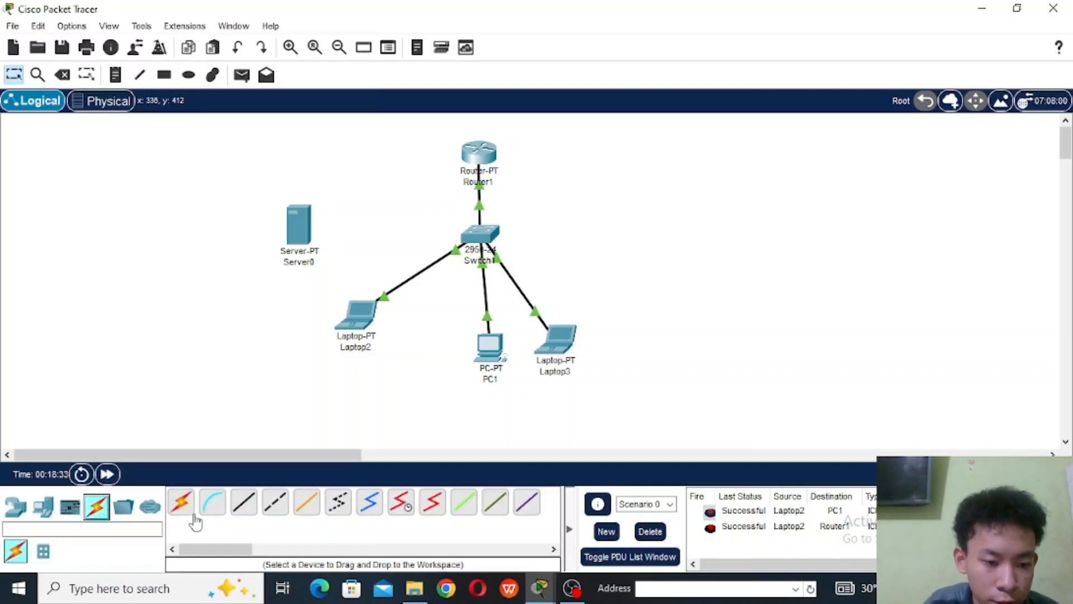
left_click(244, 501)
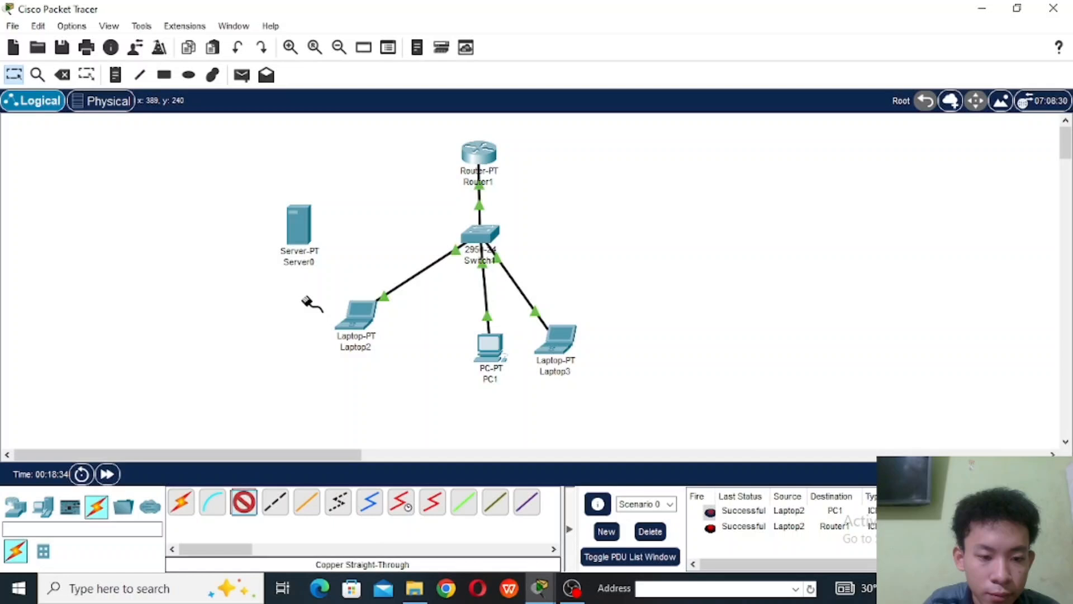
left_click(304, 231)
left_click(315, 239)
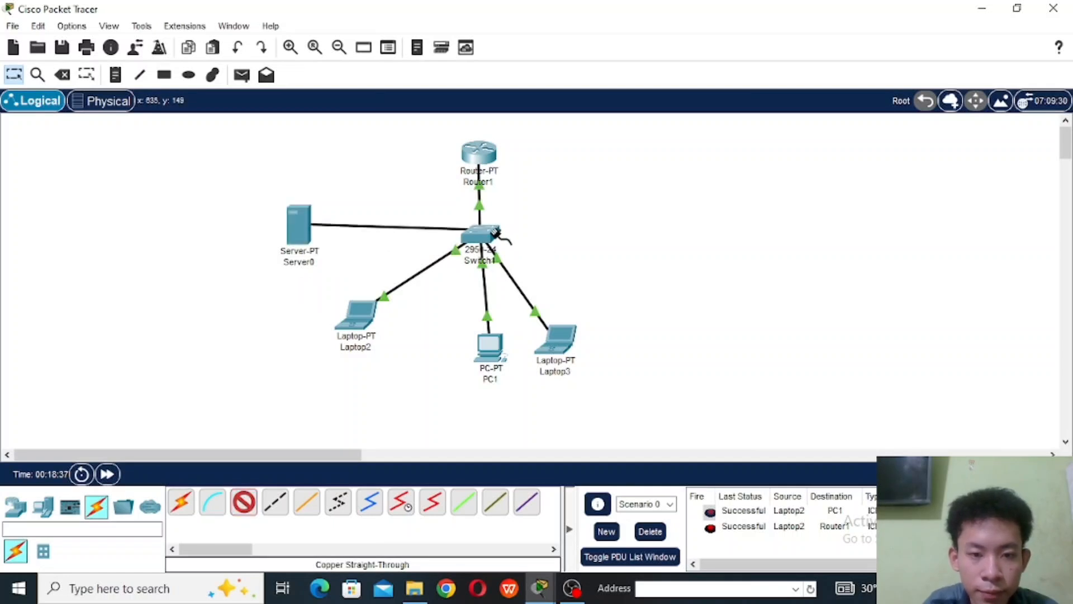
left_click(484, 235)
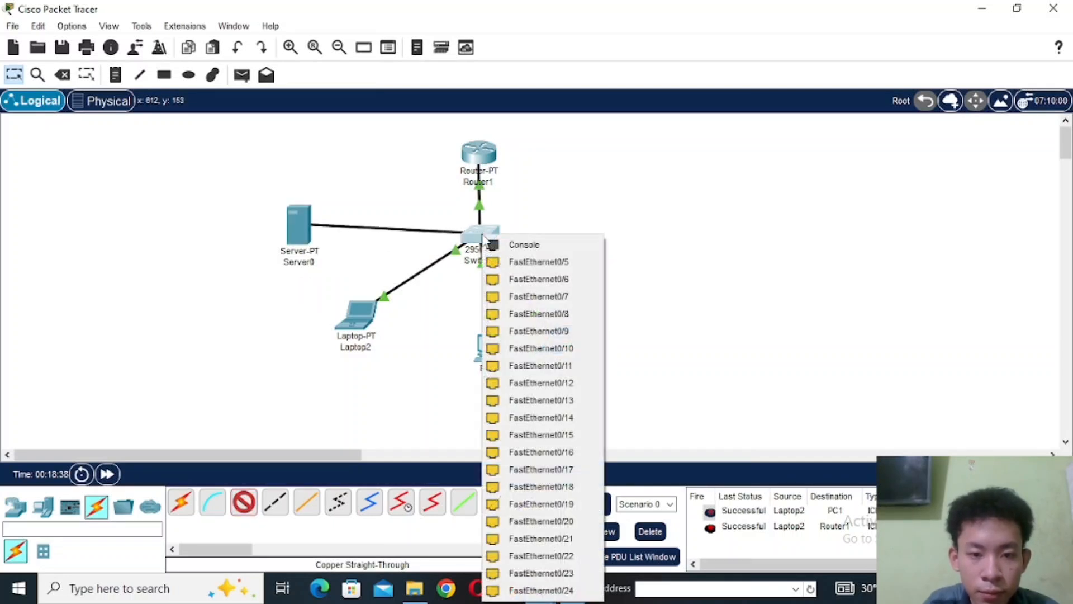
left_click(526, 262)
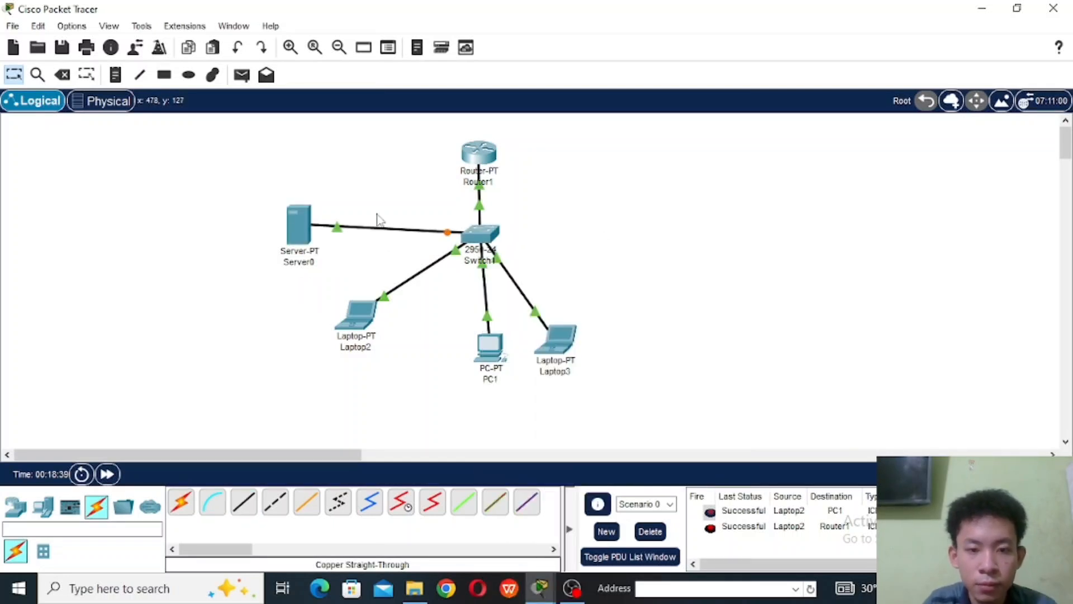
Step: Try to obtain Server0's IPv4 settings through DHCP, resetting to static once and requesting again, and close its window
left_click(298, 235)
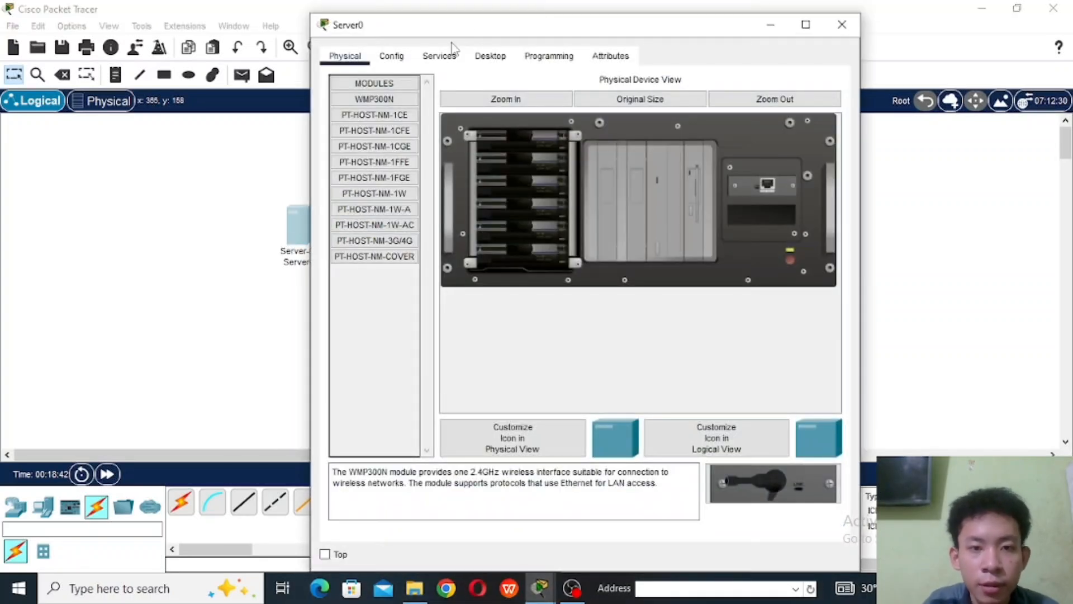
left_click(491, 56)
left_click(396, 106)
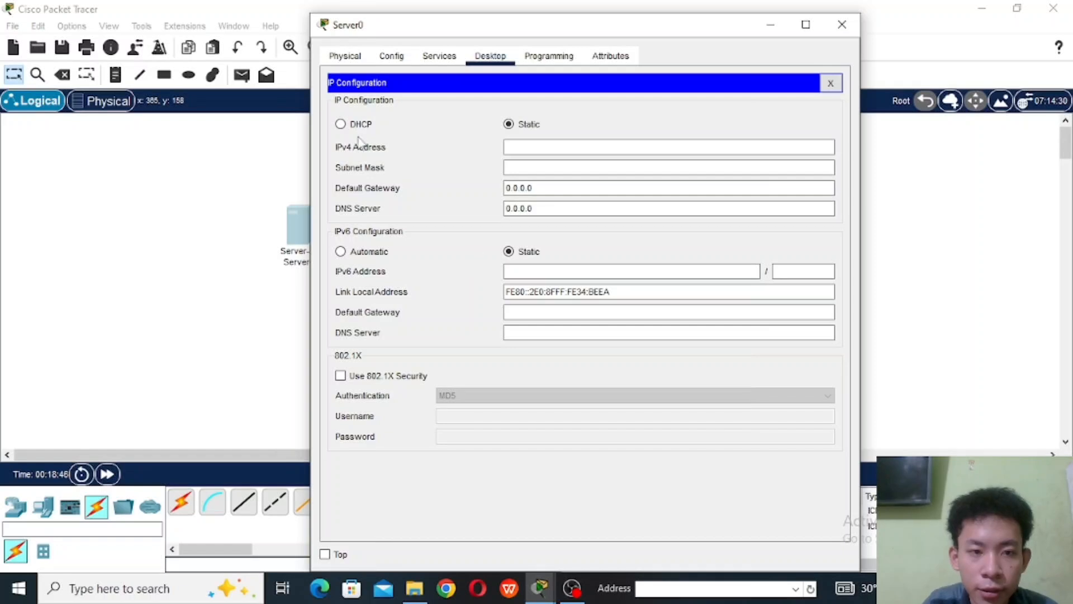
left_click(341, 124)
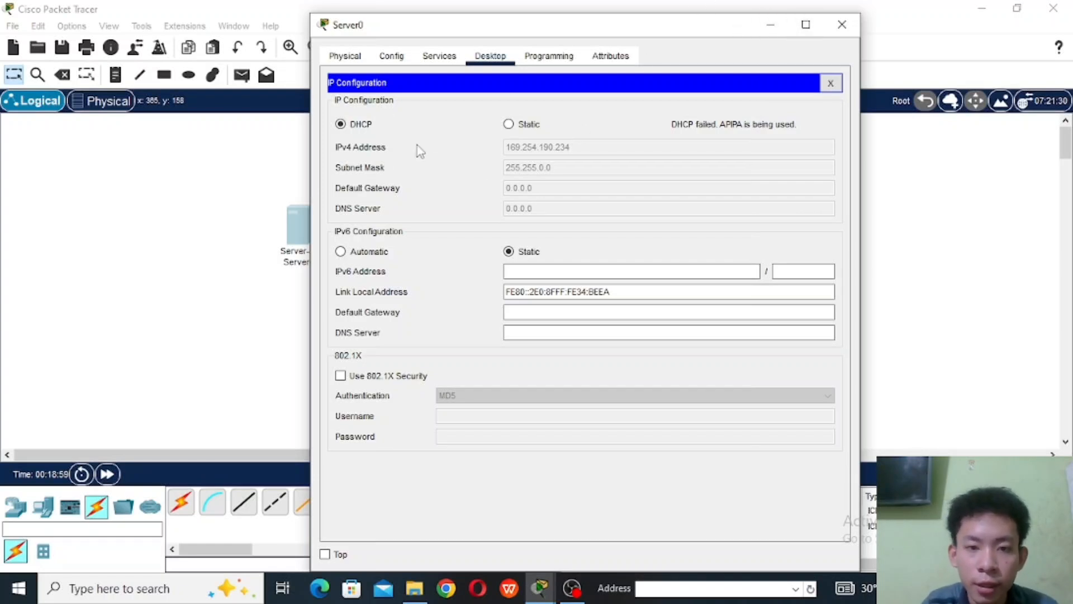
left_click(508, 124)
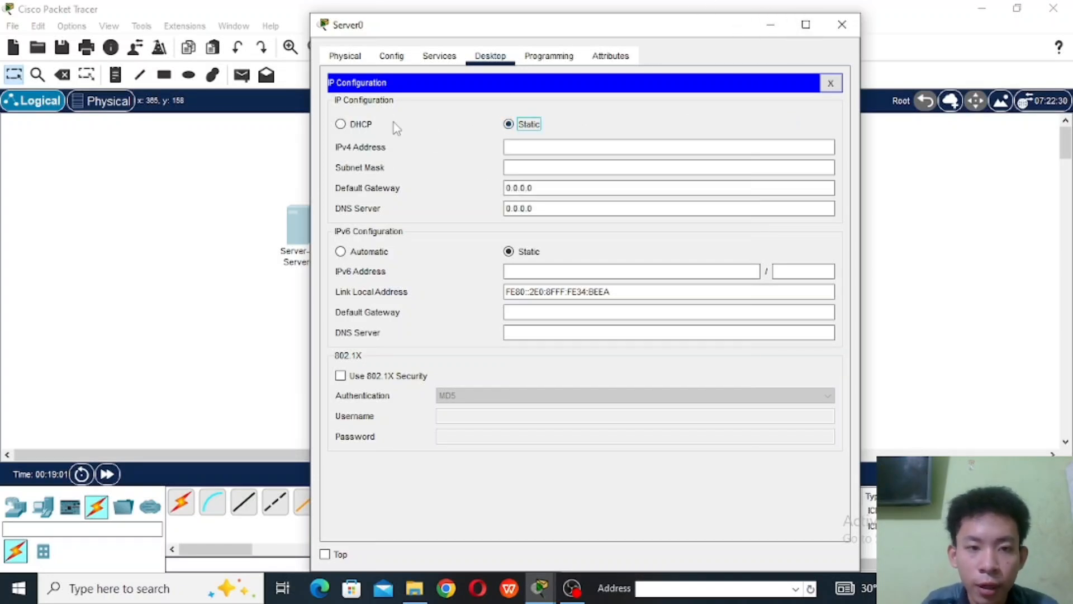
left_click(341, 125)
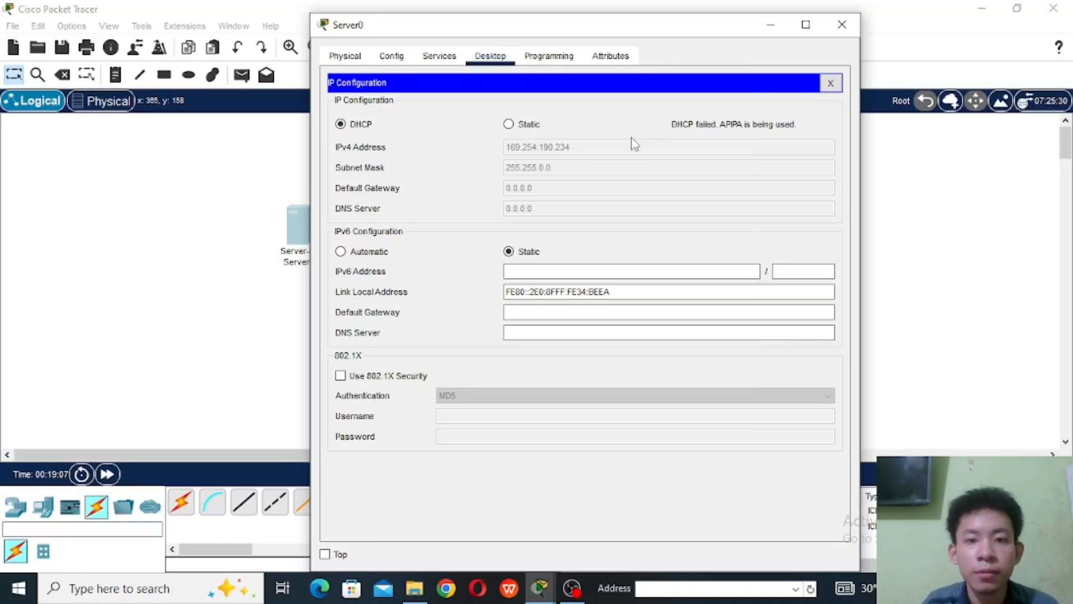
left_click(842, 26)
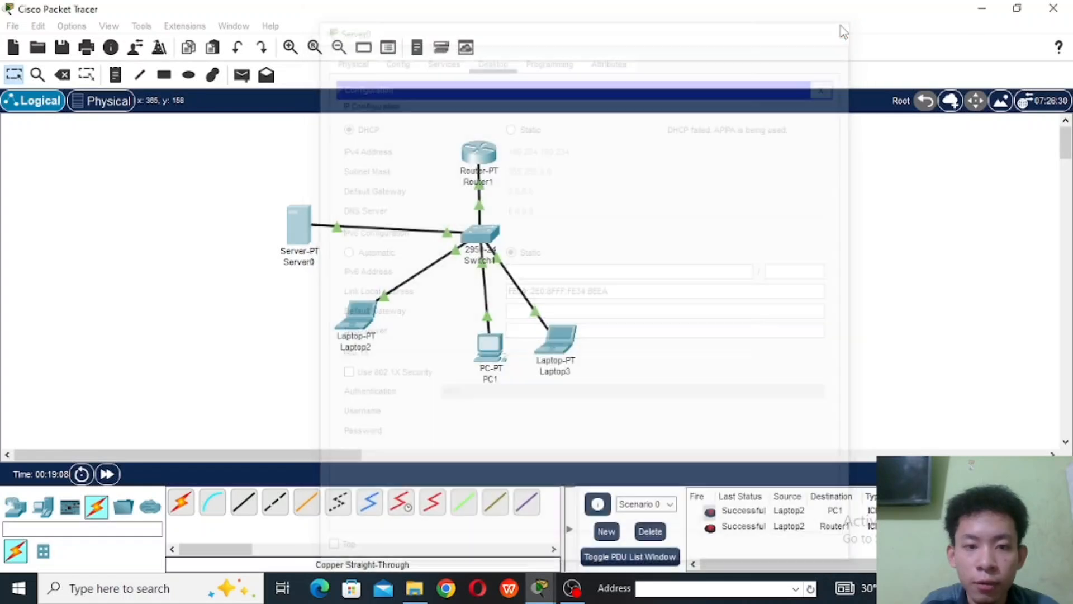
Step: Reopen Server0's IP configuration and repeat the DHCP request by switching IPv4 to static and back to DHCP
left_click(294, 232)
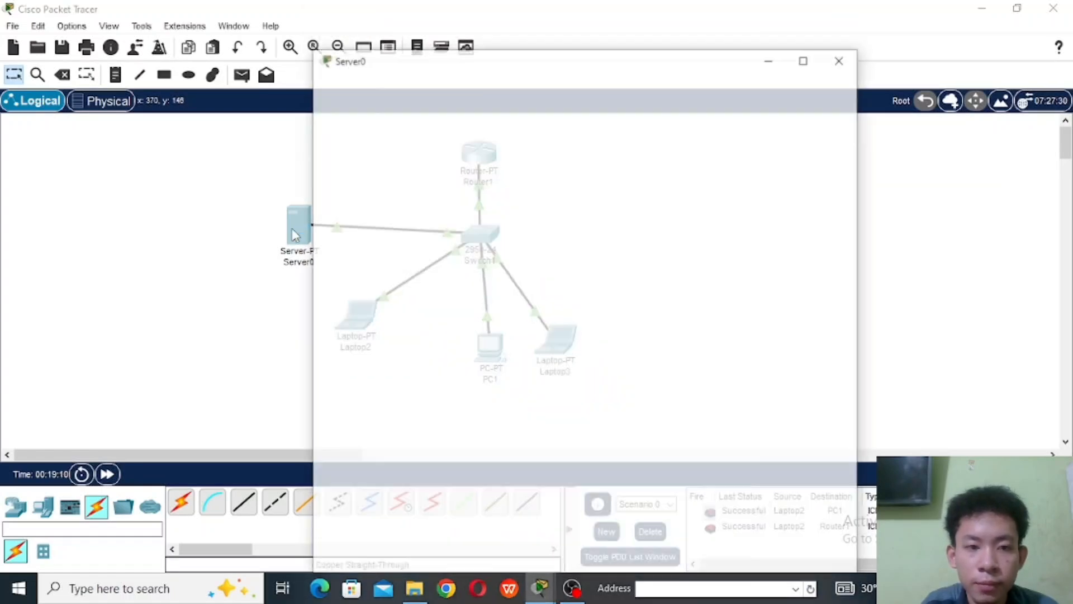
left_click(380, 129)
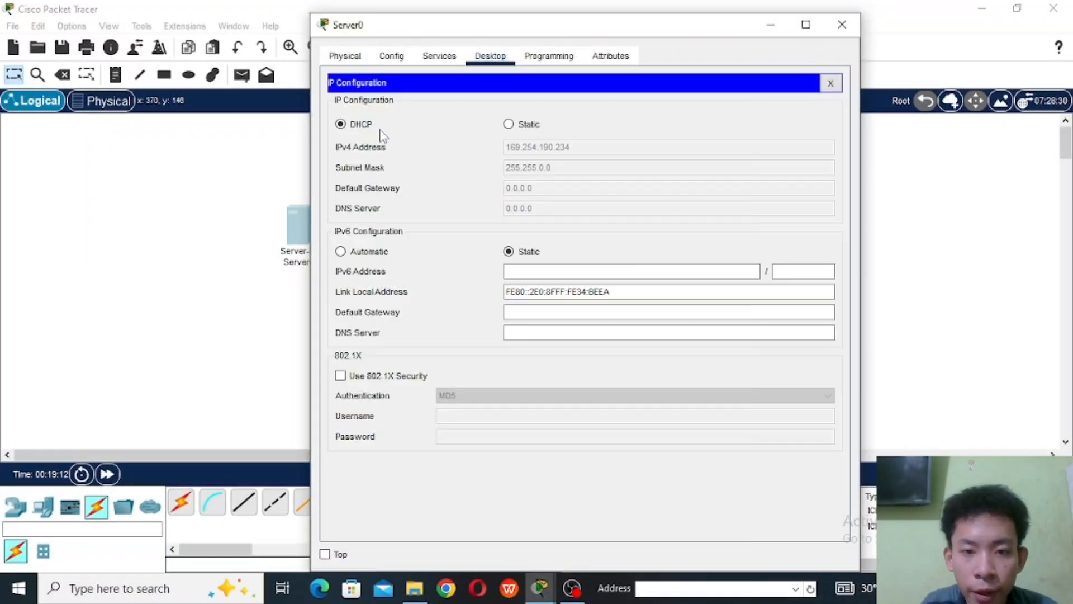
left_click(509, 124)
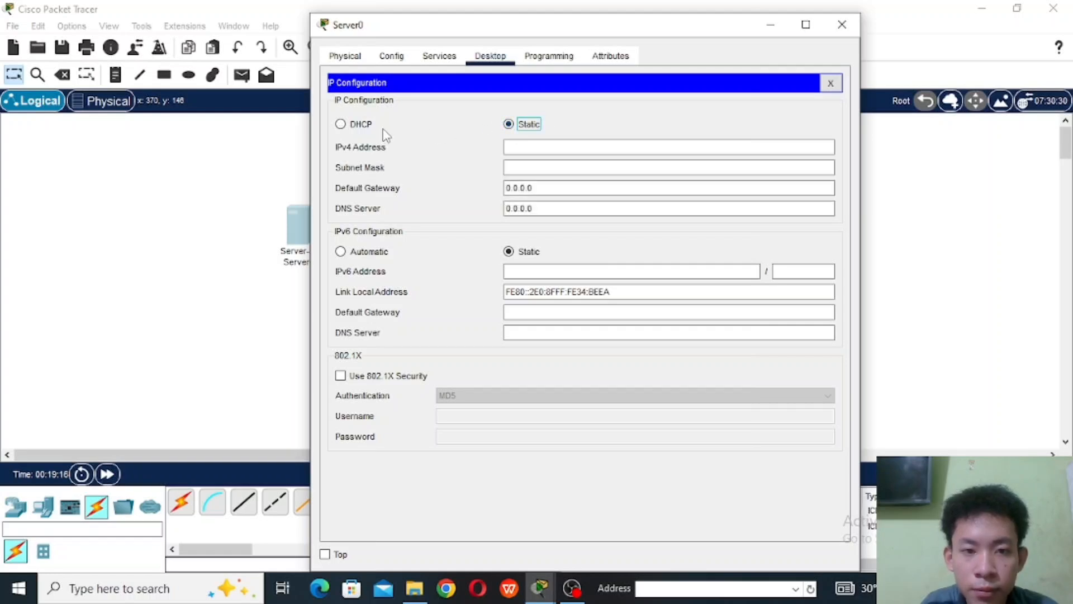
left_click(341, 124)
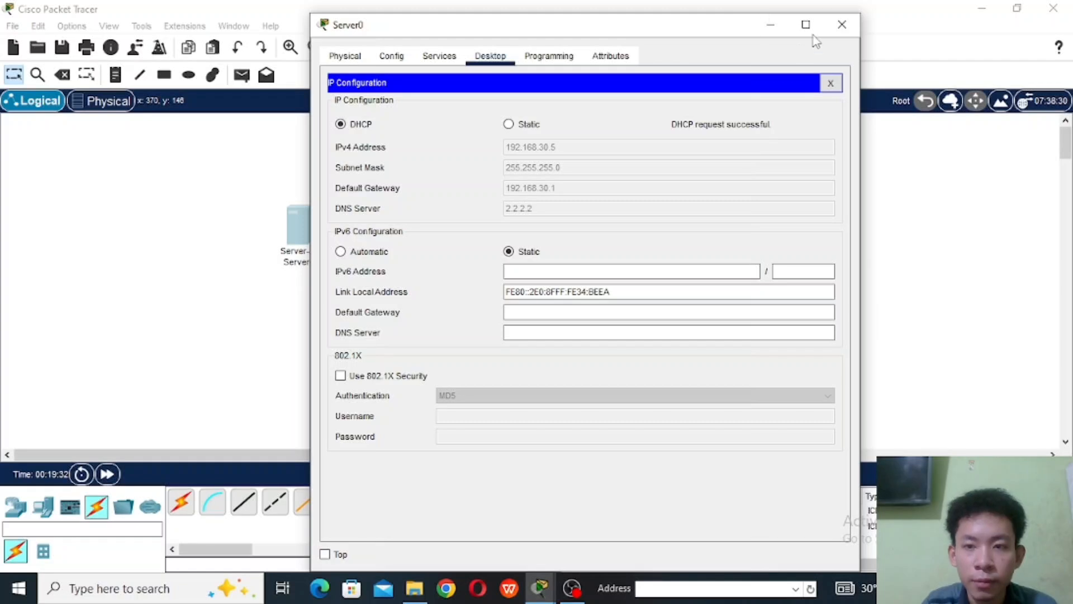
Step: Enable the DNS service on Server0 and add an A record for rafael.com pointing to 192.168.30.5
left_click(440, 56)
left_click(369, 158)
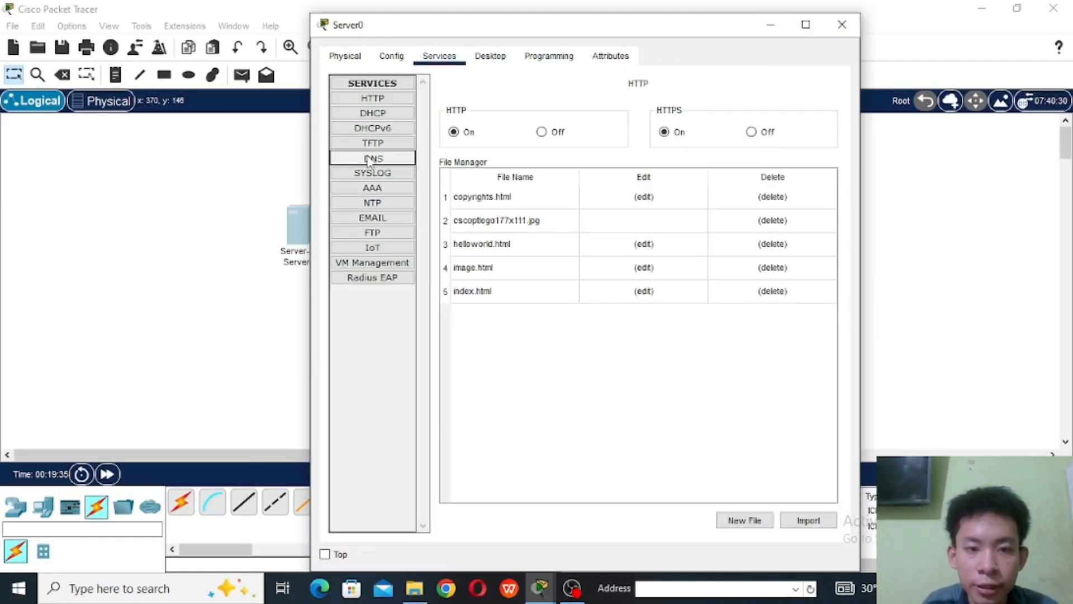
left_click(582, 149)
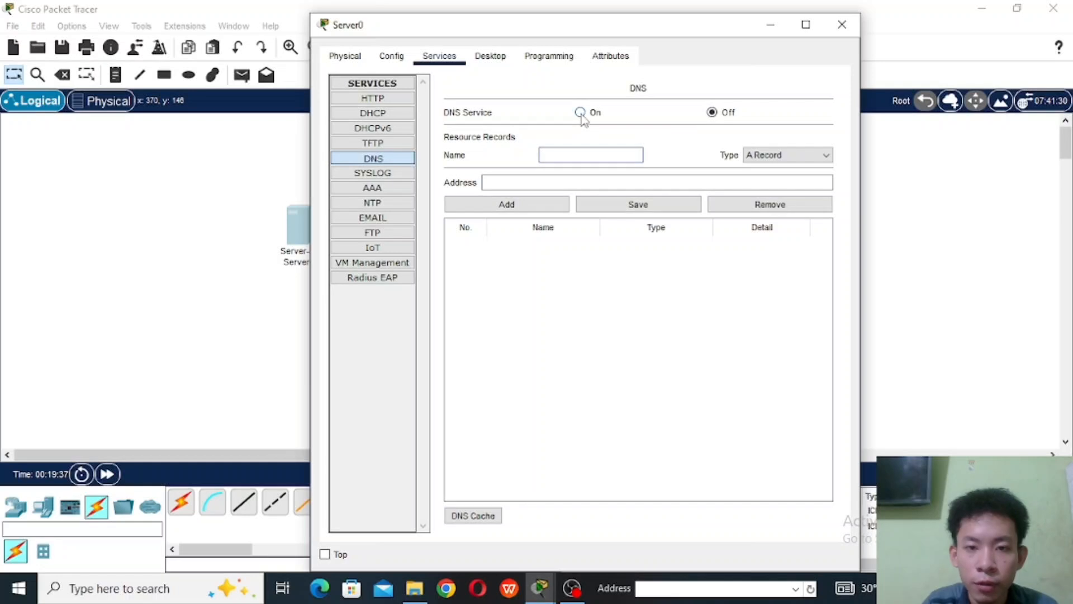
left_click(581, 113)
left_click(576, 152)
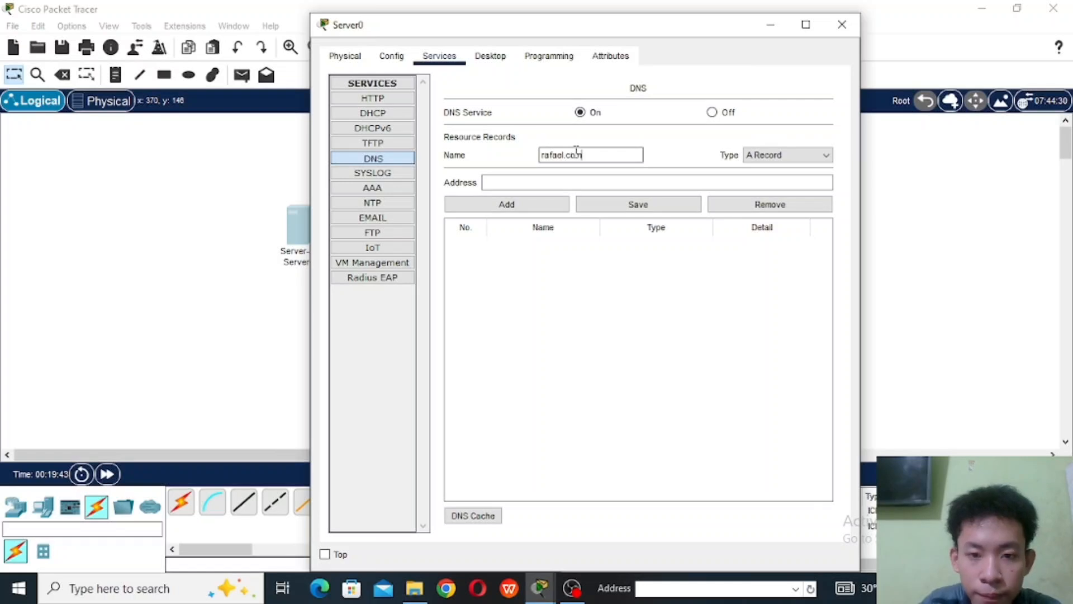
left_click(590, 185)
type("192.168.30.5")
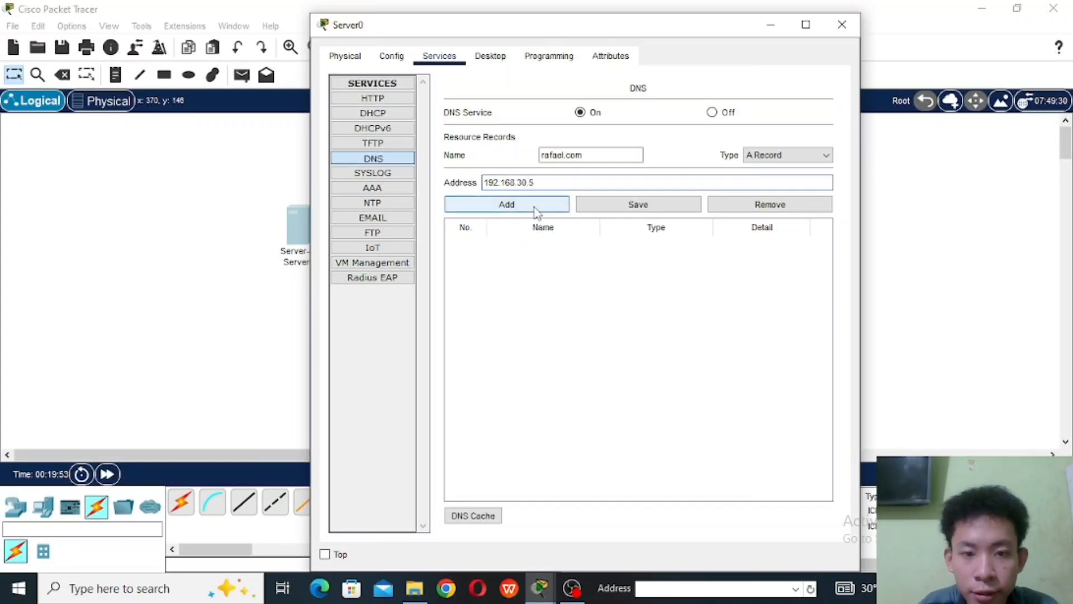
left_click(538, 211)
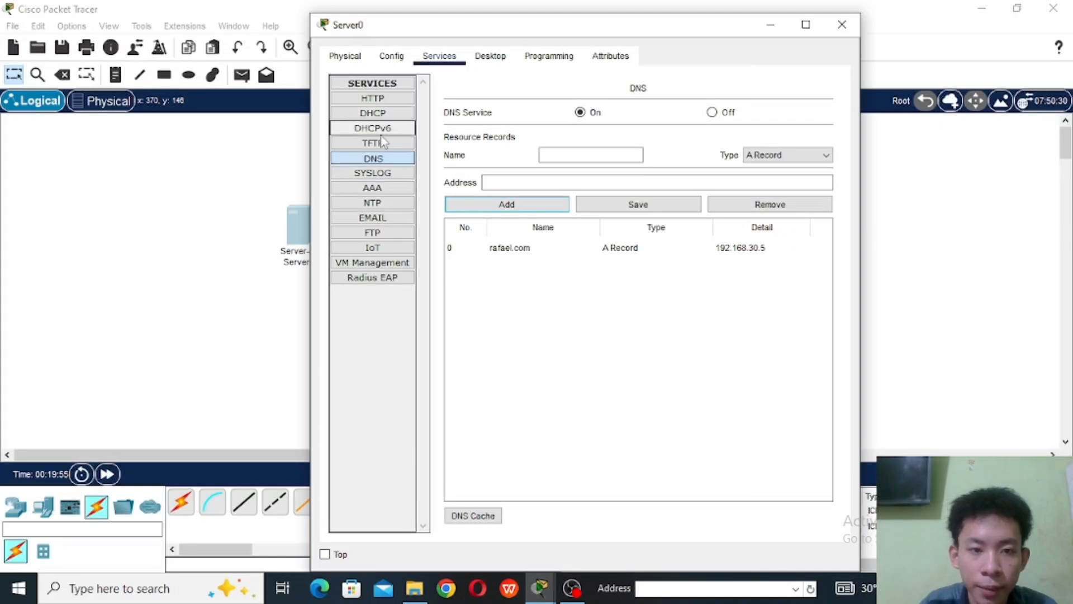
Step: Open index.html in Server0's HTTP service for editing and delete everything below the centered heading line
left_click(378, 102)
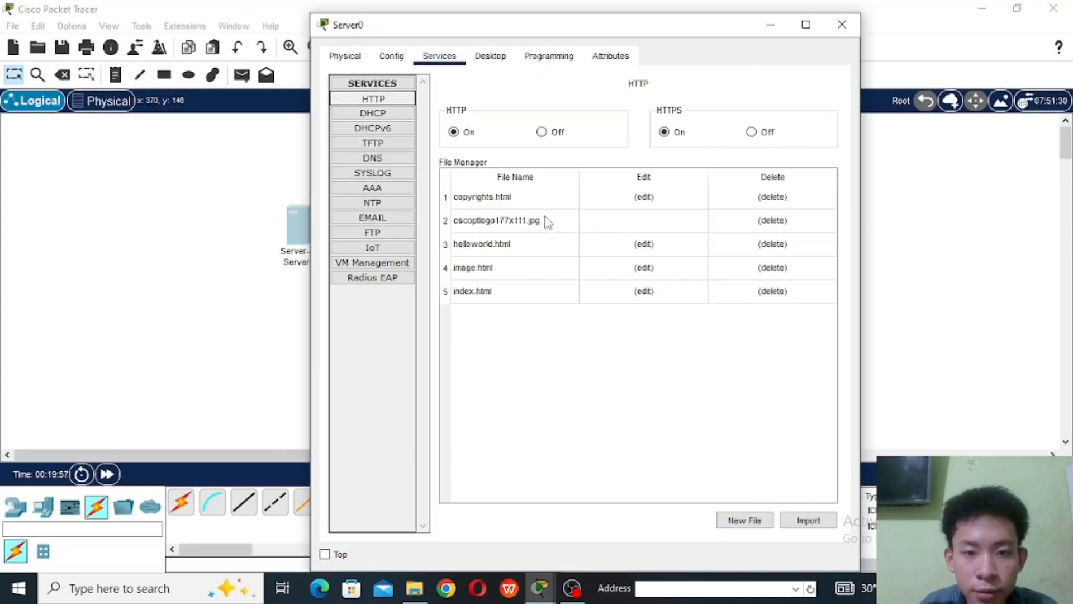
left_click(641, 295)
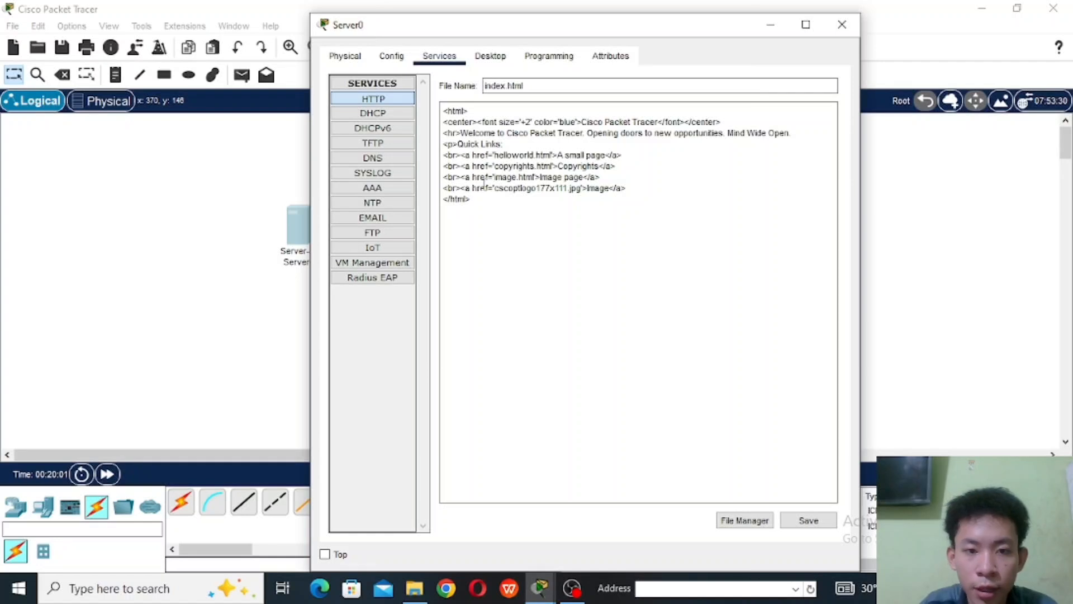
left_click_drag(481, 199, 444, 133)
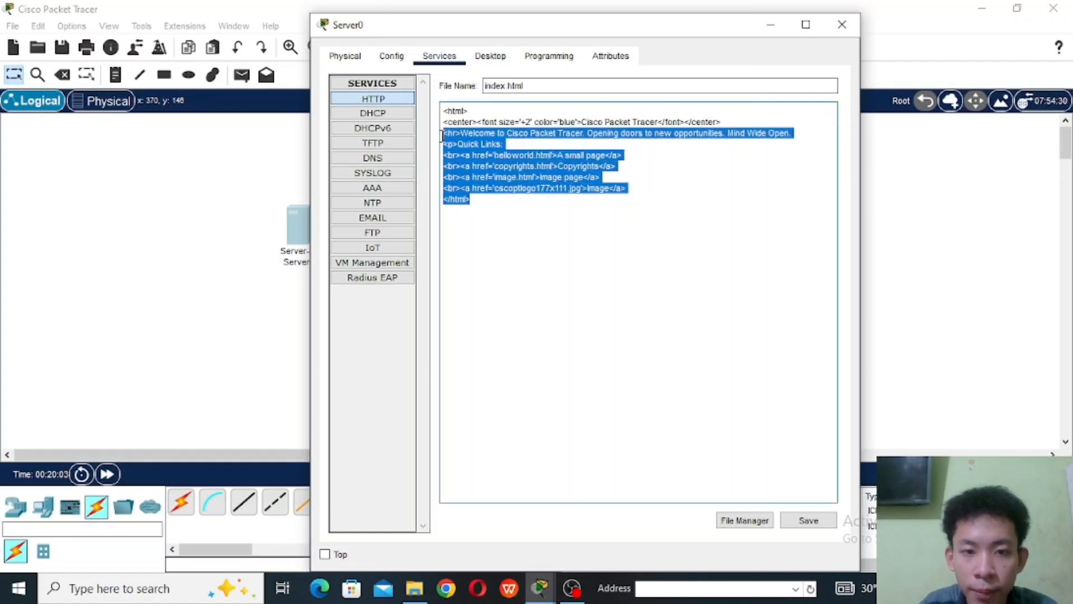
key("BackSpace")
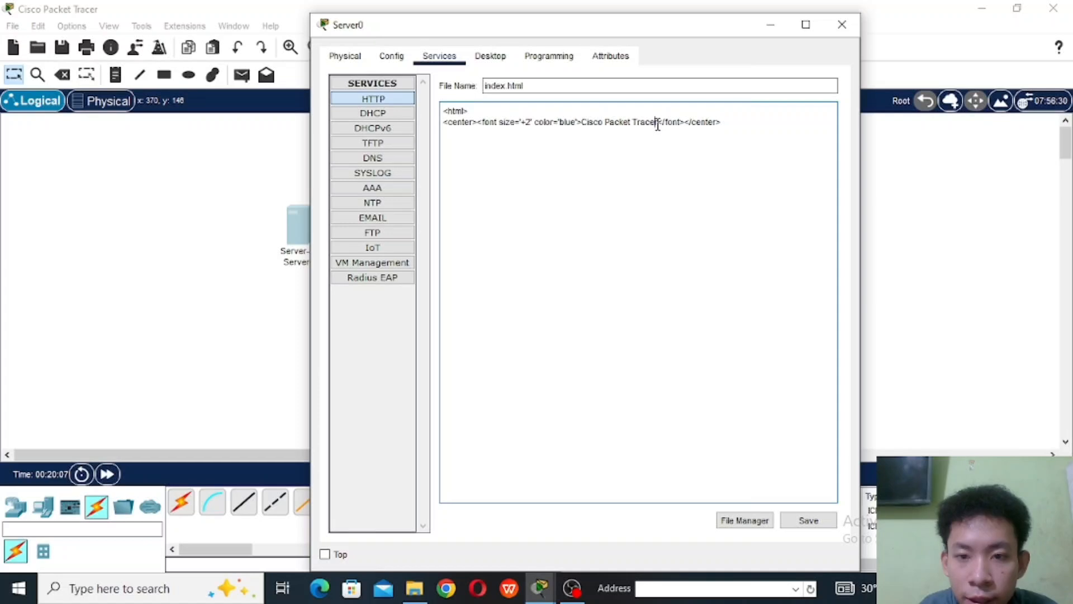
Step: Replace the heading text "Cisco Packet Tracer" in index.html with an uppercase WELLCOME TO greeting that names the website's owner
left_click_drag(658, 124, 582, 122)
key("BackSpace")
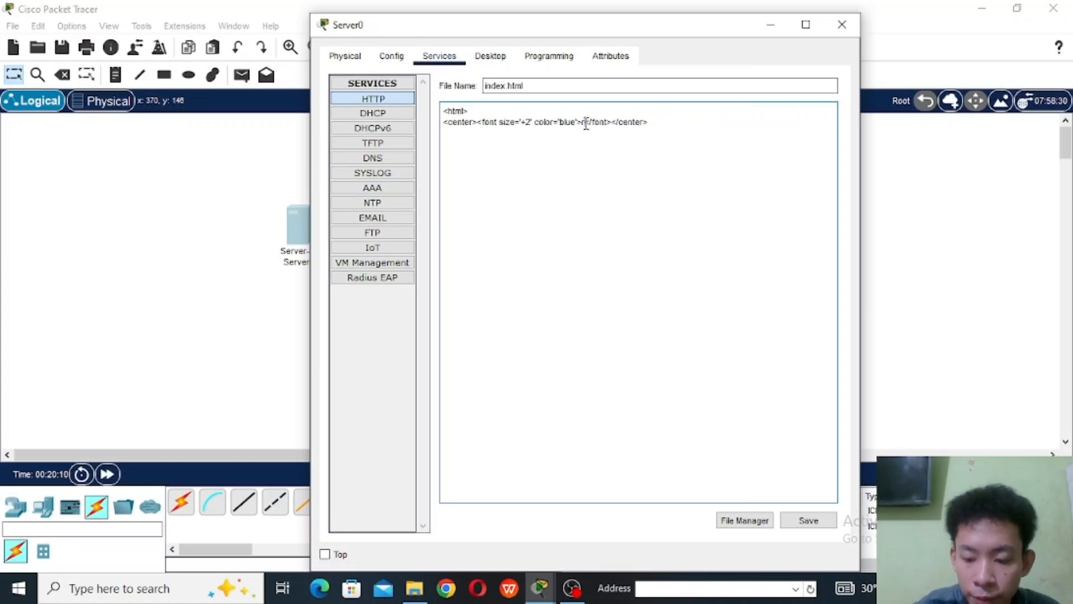
key("BackSpace")
type("WELL")
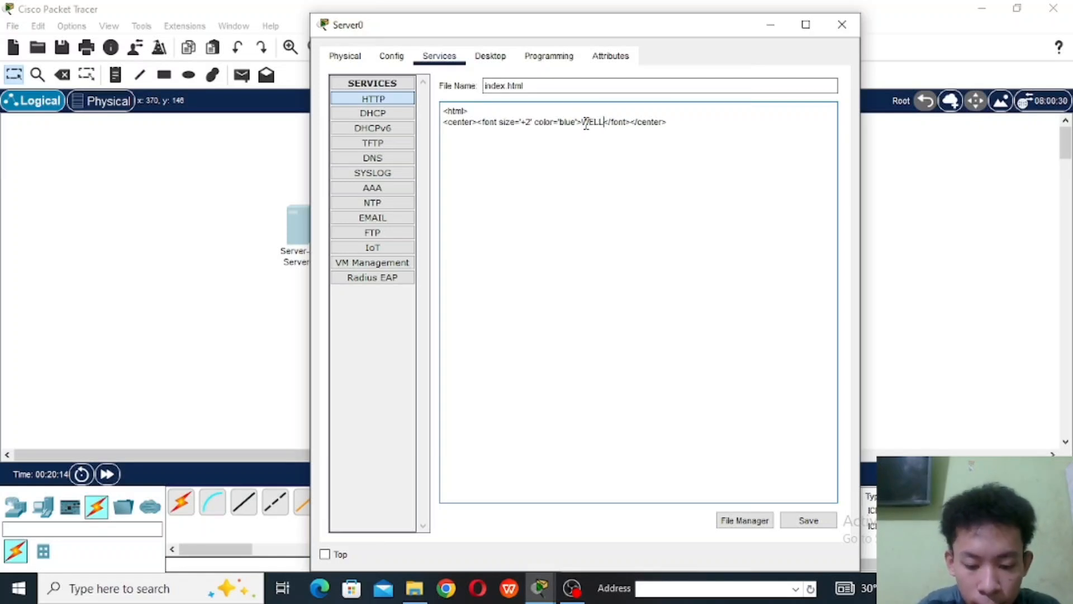
type("COME ")
type("TO RAFAE")
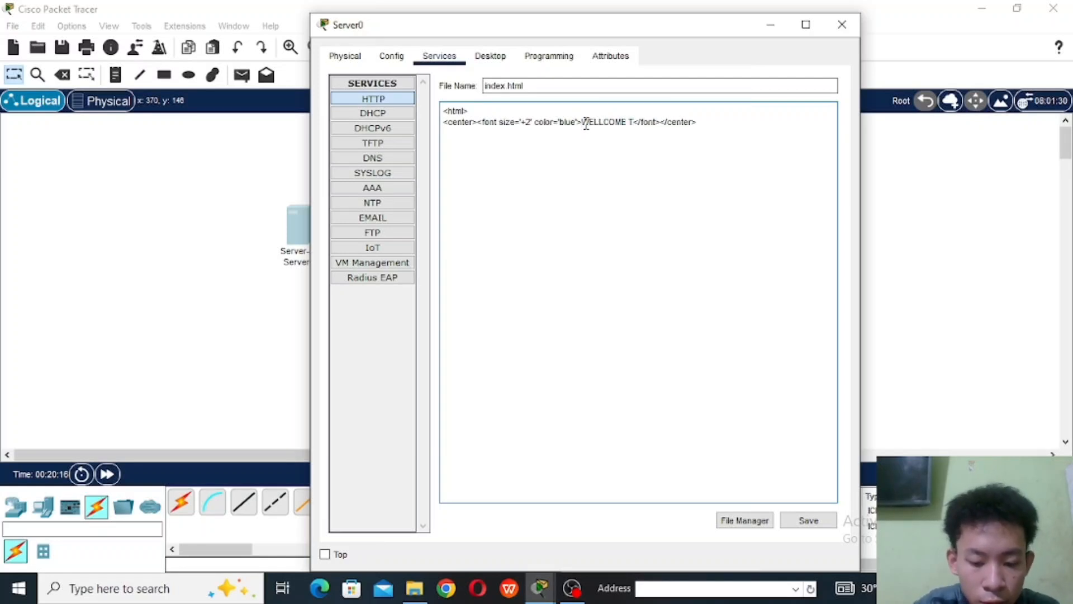
type("L WEBSIT")
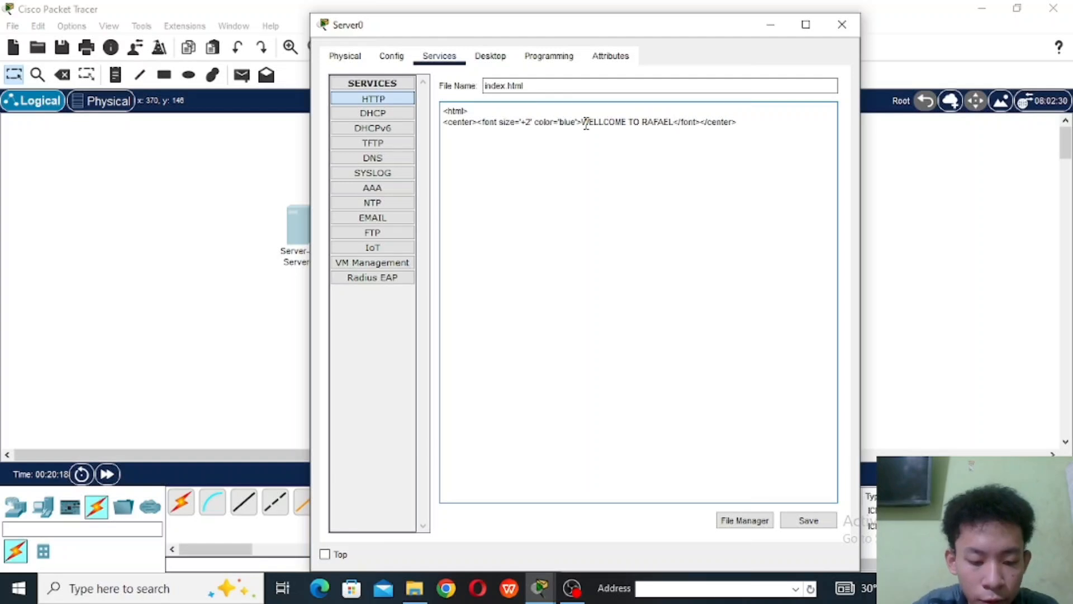
type("E")
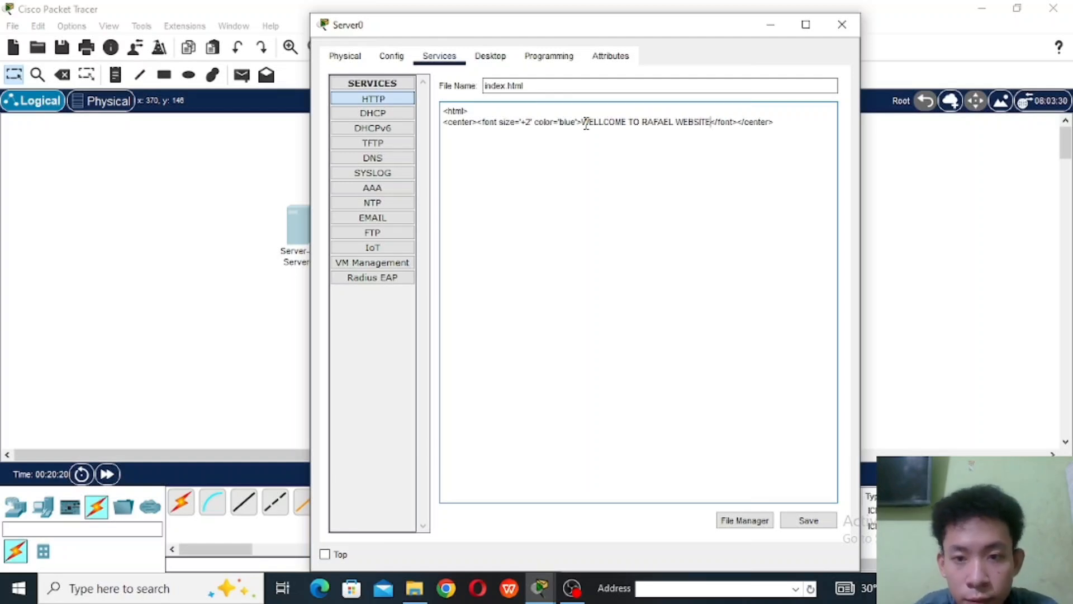
Step: Save index.html over the existing file and close Server0's window
left_click(814, 529)
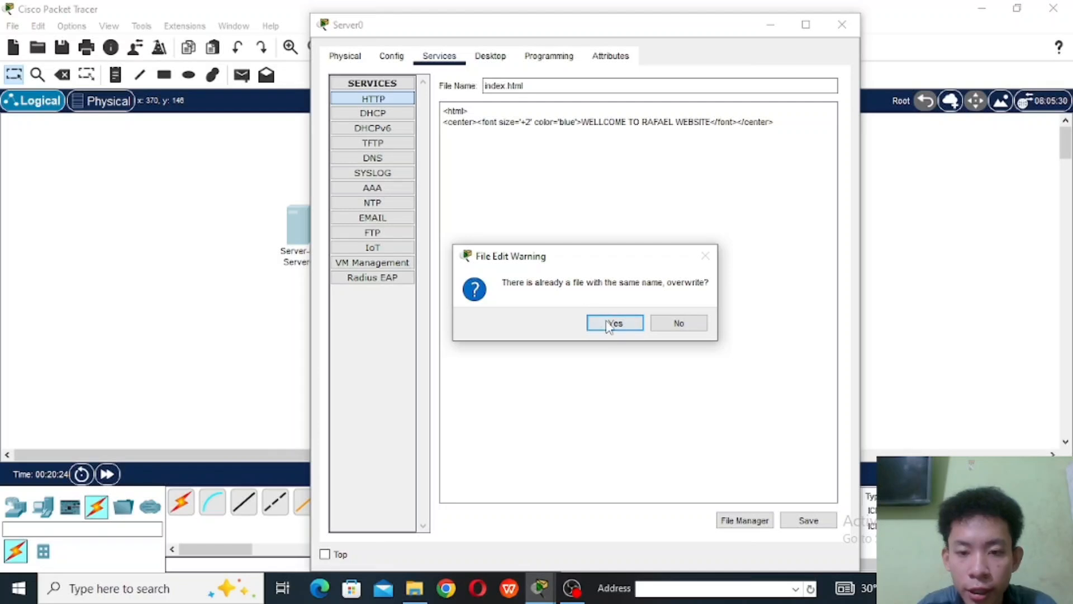
left_click(610, 325)
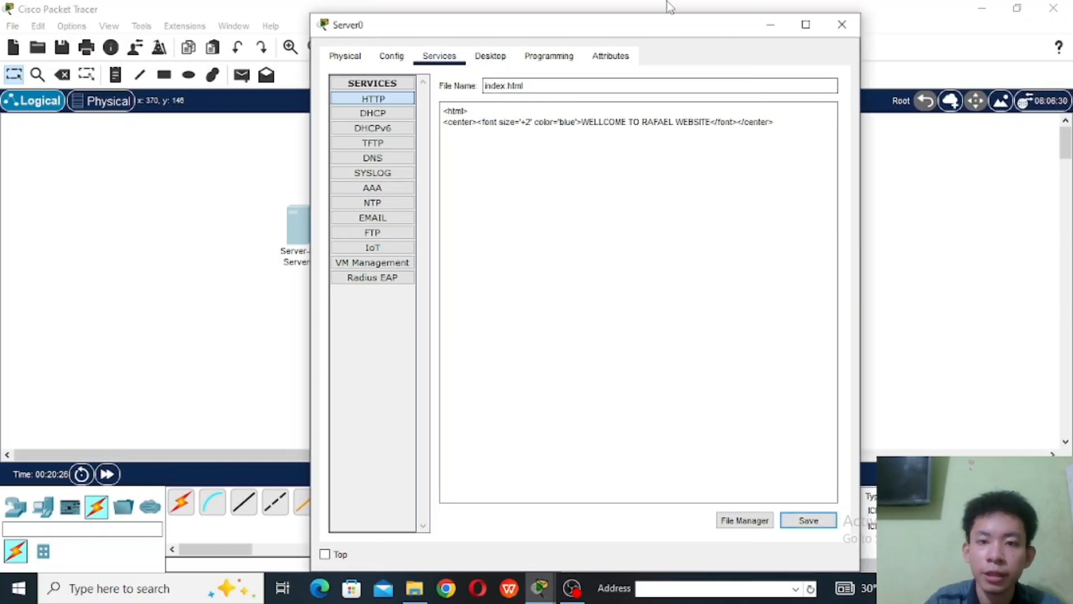
left_click(841, 24)
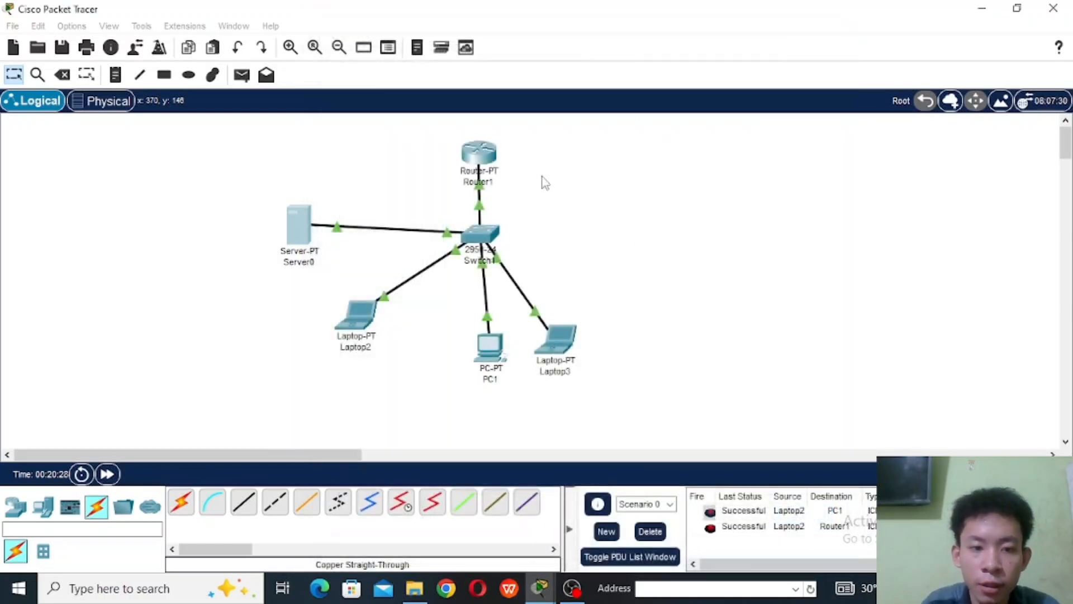
Step: Switch Laptop2's IPv4 configuration to static with address 192.168.30.2 and subnet mask 255.255.255.0
left_click(355, 316)
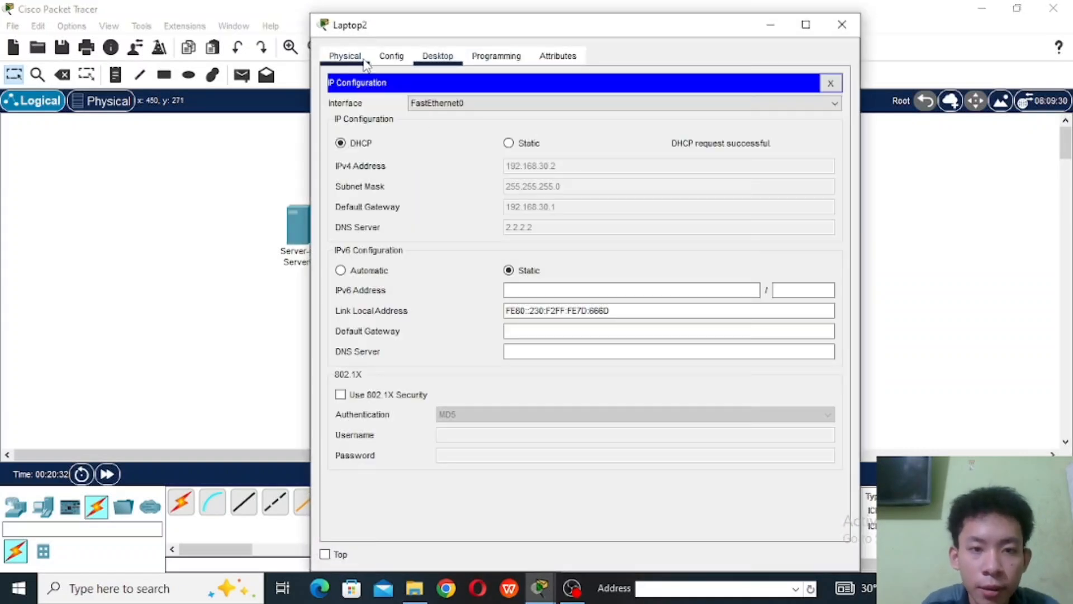
left_click(393, 56)
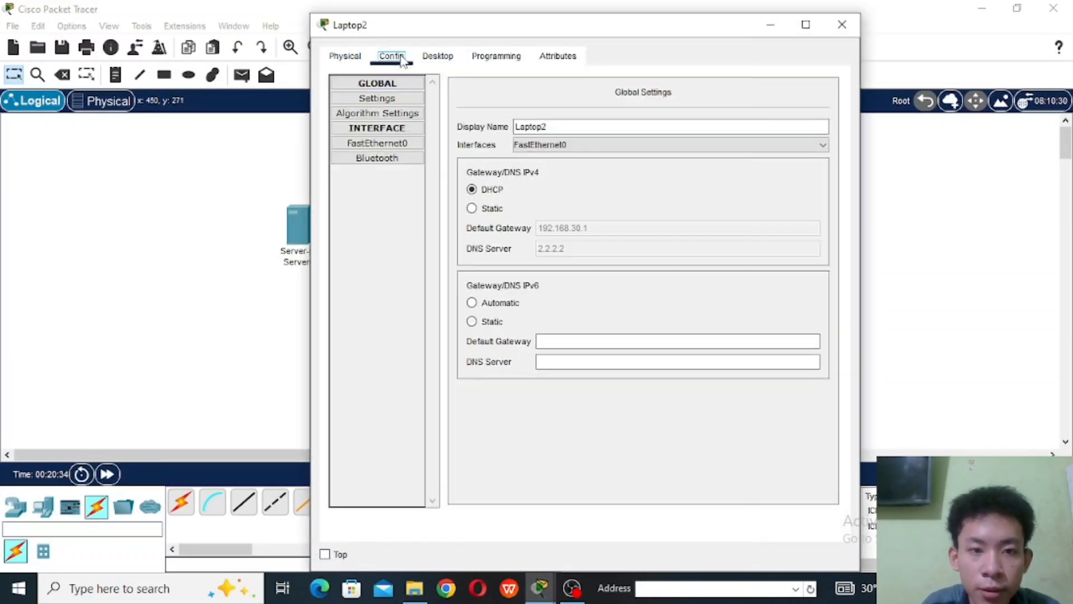
left_click(432, 59)
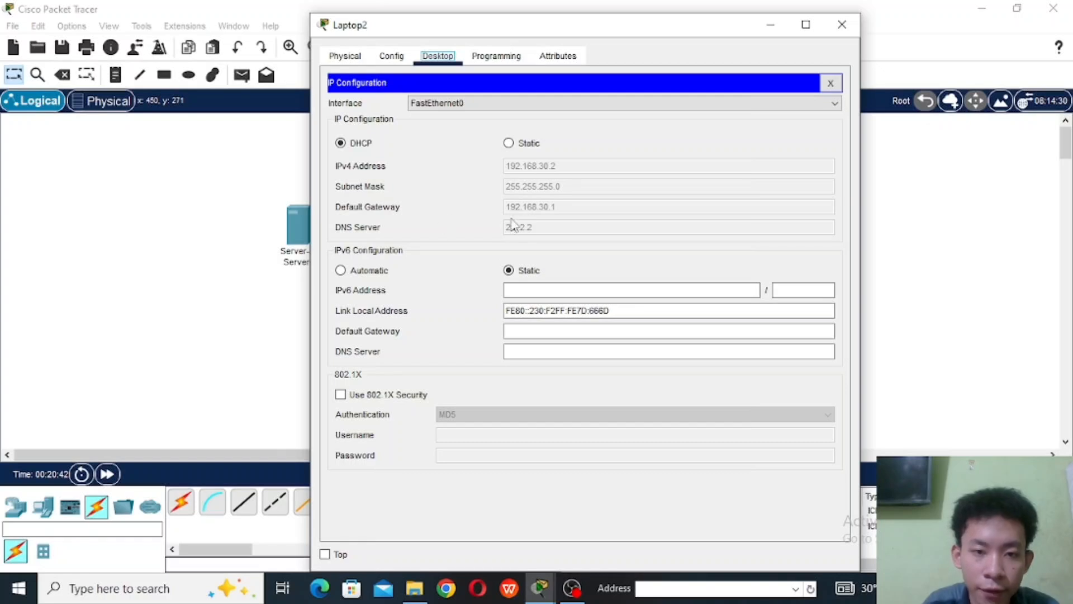
left_click(509, 143)
left_click(540, 167)
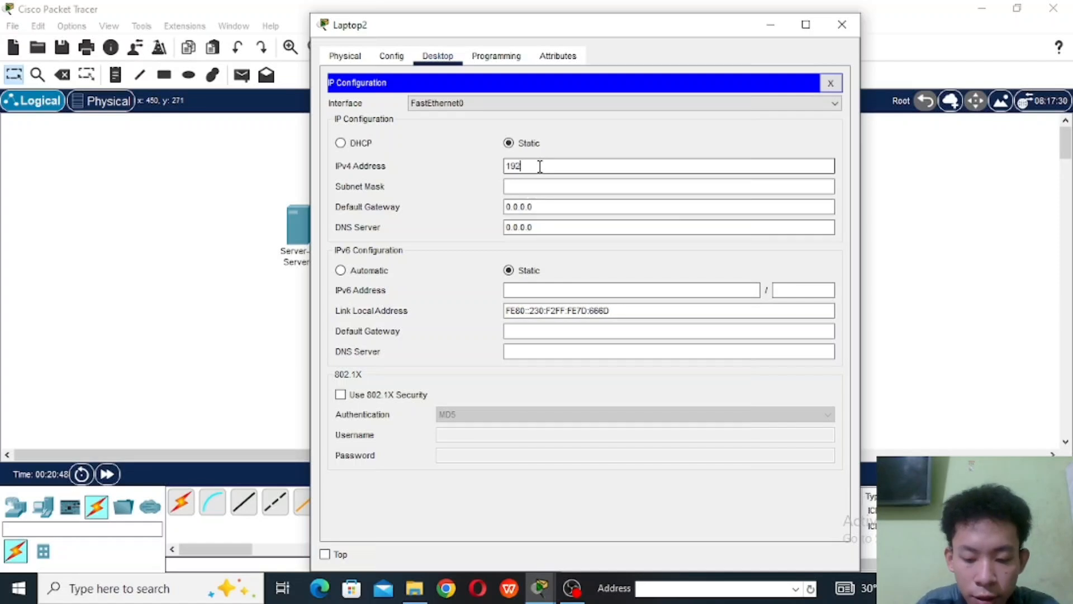
type("192.168")
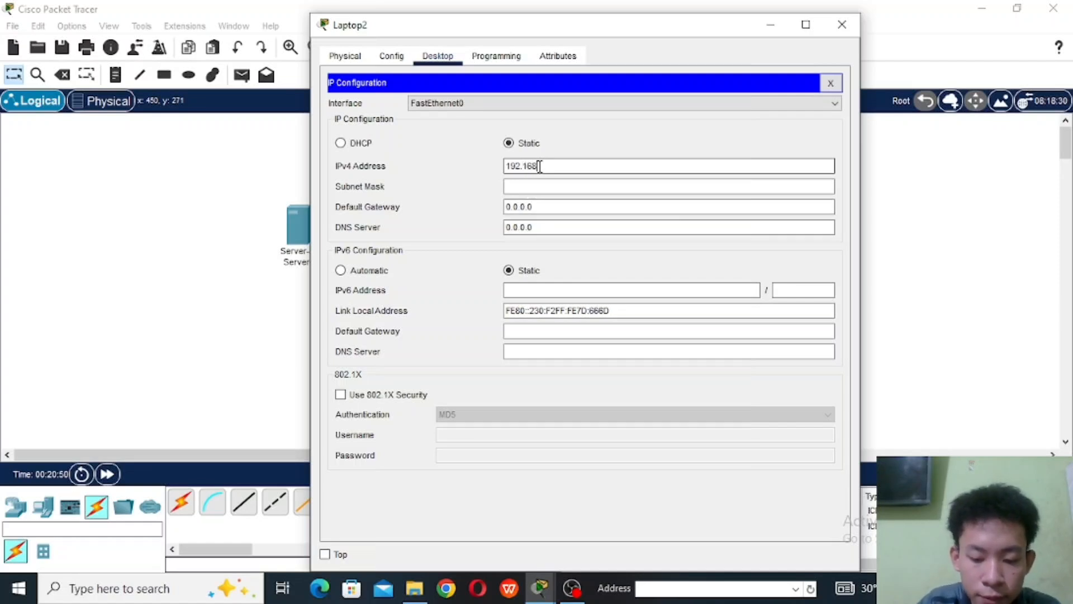
type(".30")
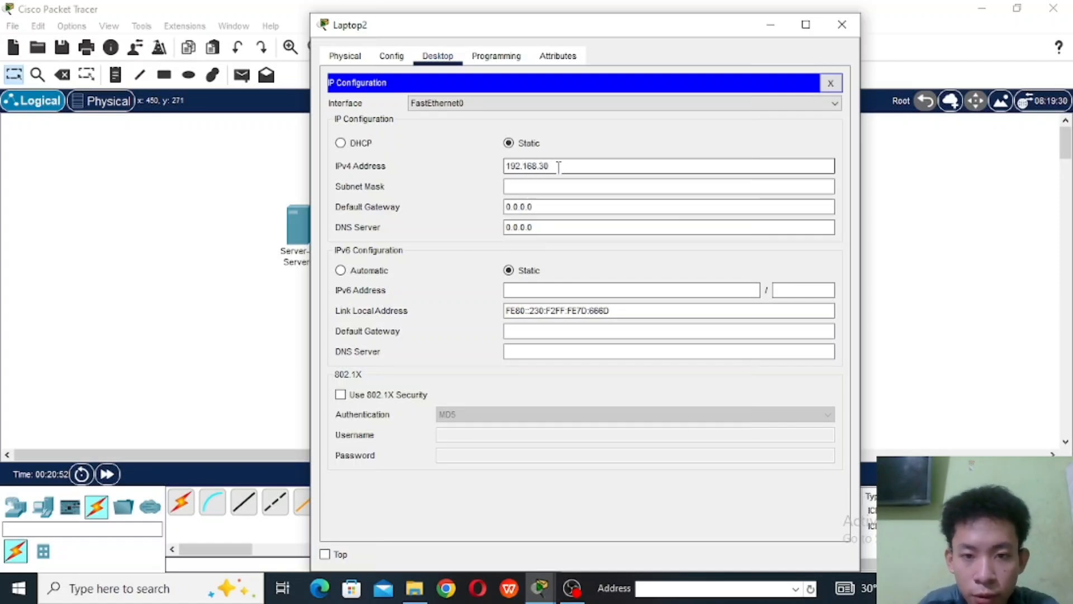
left_click_drag(559, 167, 497, 176)
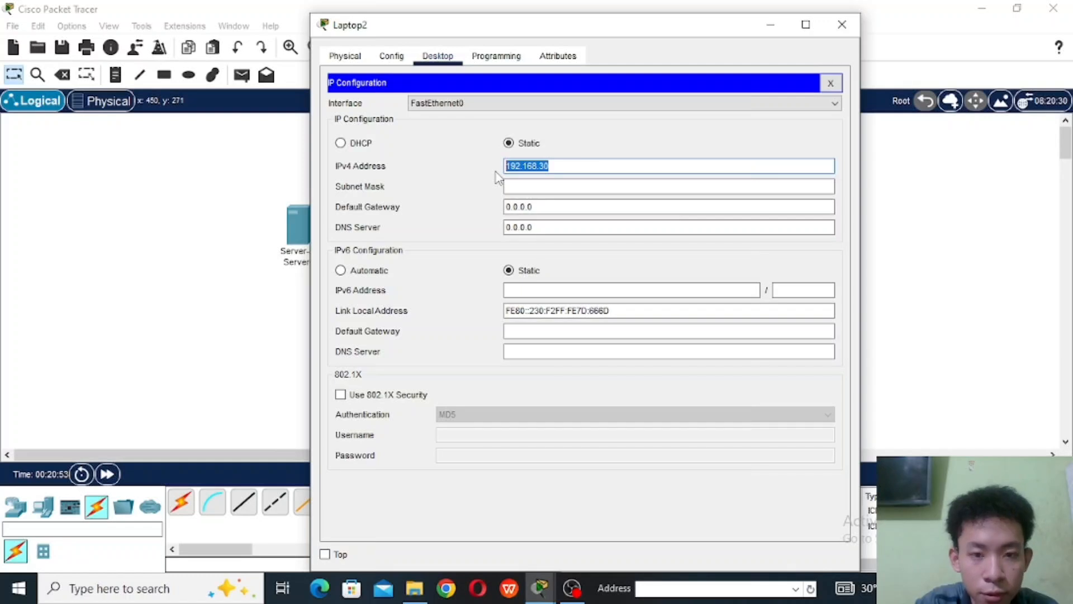
left_click(557, 165)
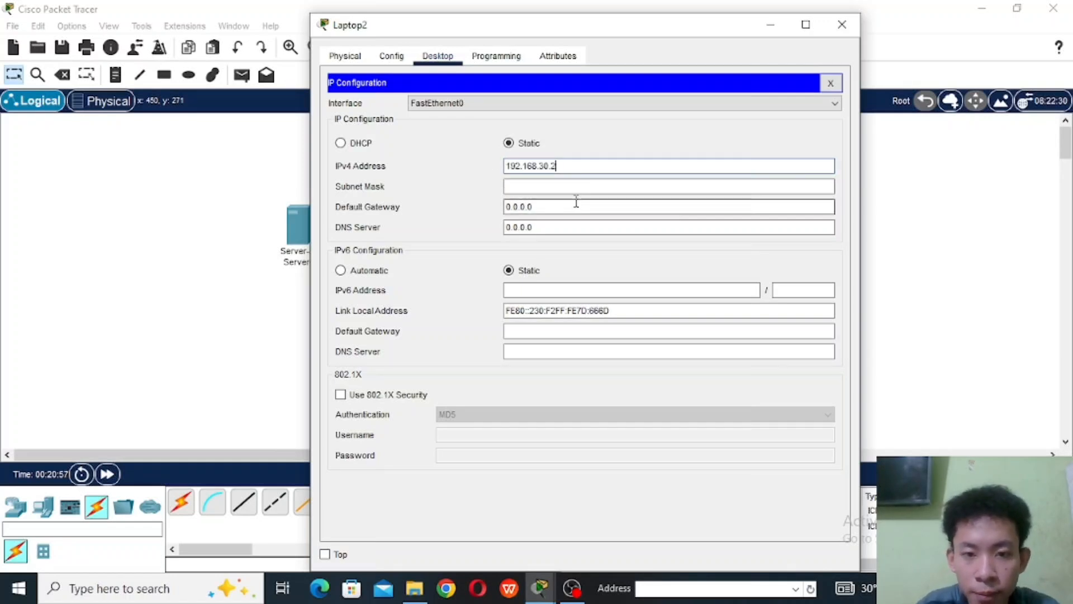
left_click(573, 188)
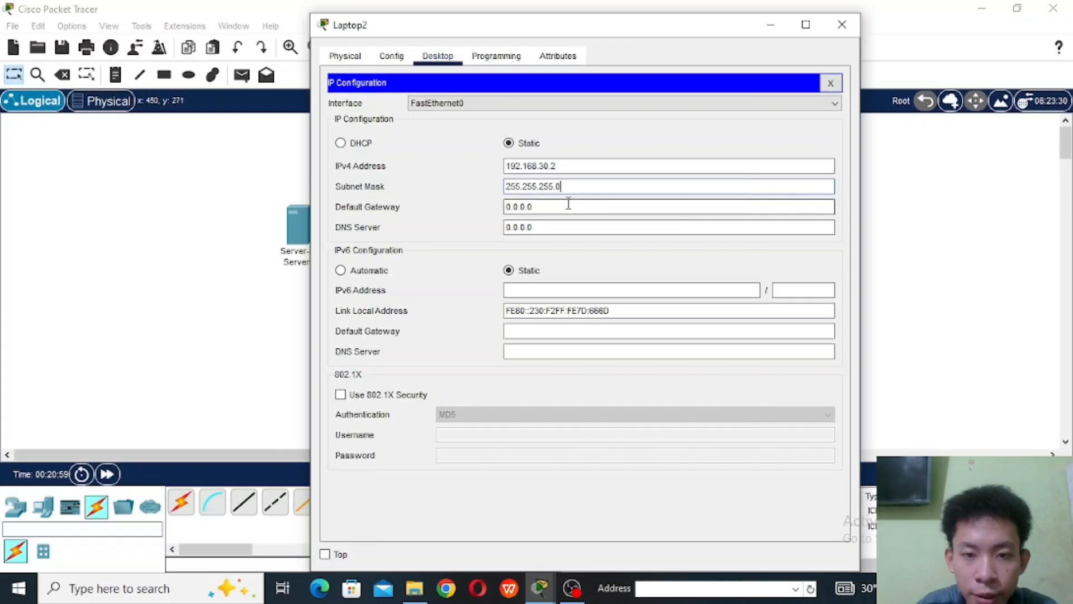
Step: Set Laptop2's IPv4 default gateway to 192.168.30.1
double_click(564, 207)
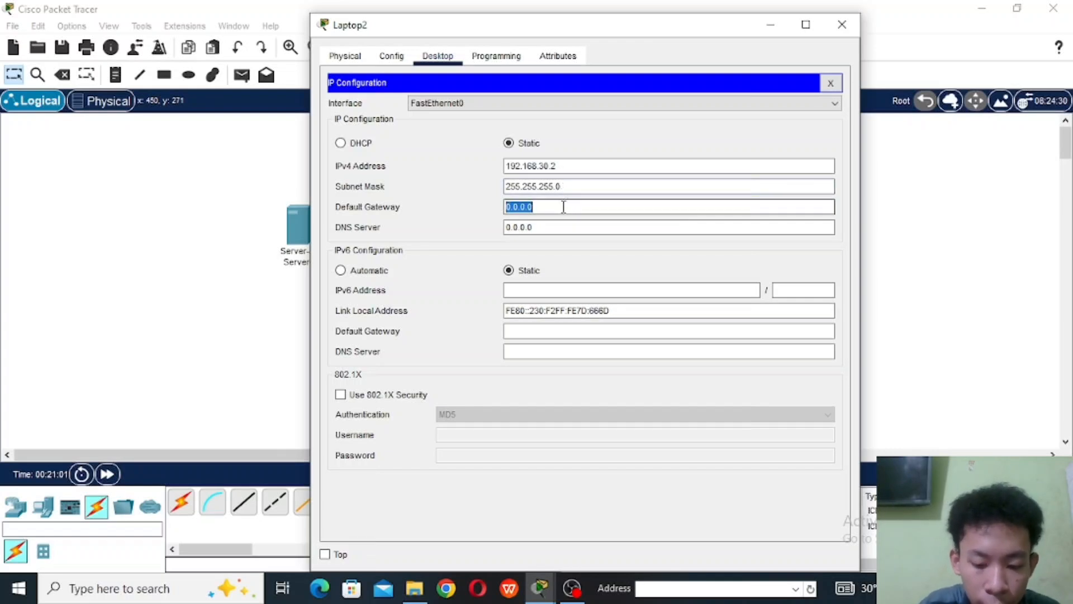
left_click(564, 207)
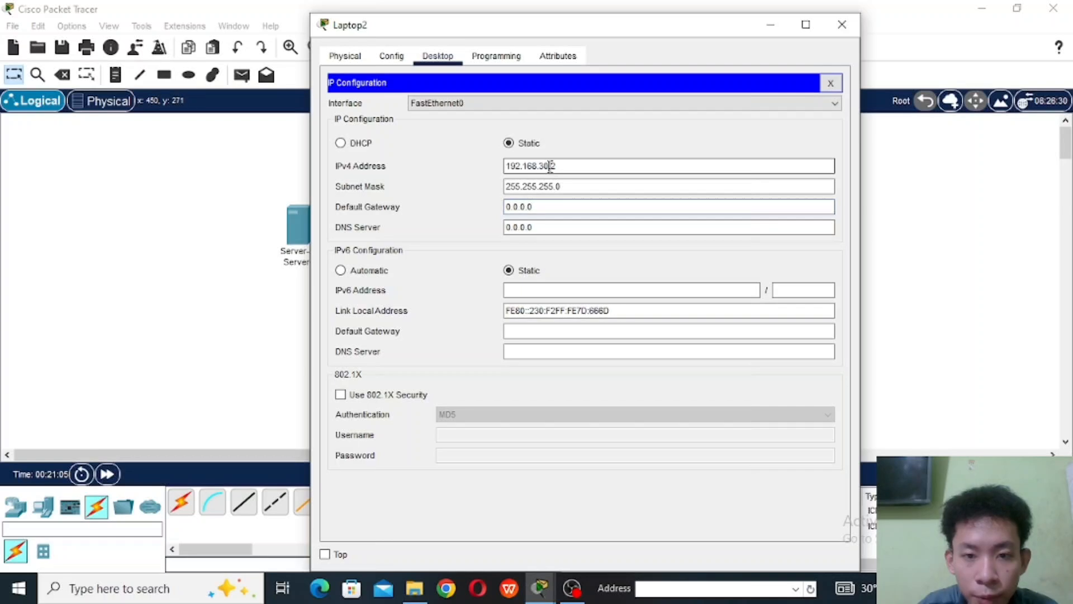
left_click_drag(550, 166, 469, 174)
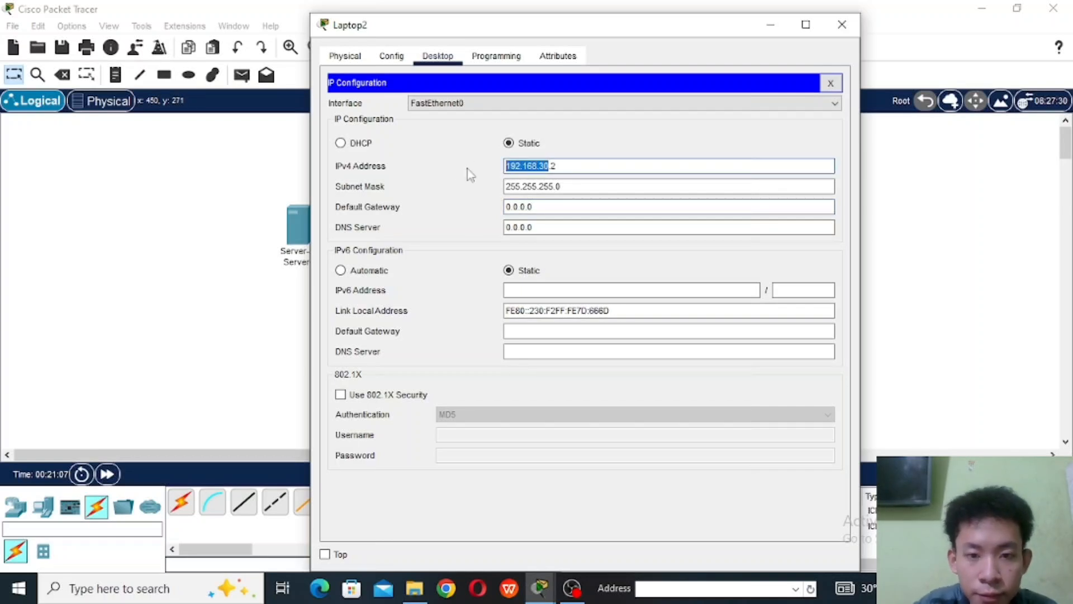
triple_click(565, 204)
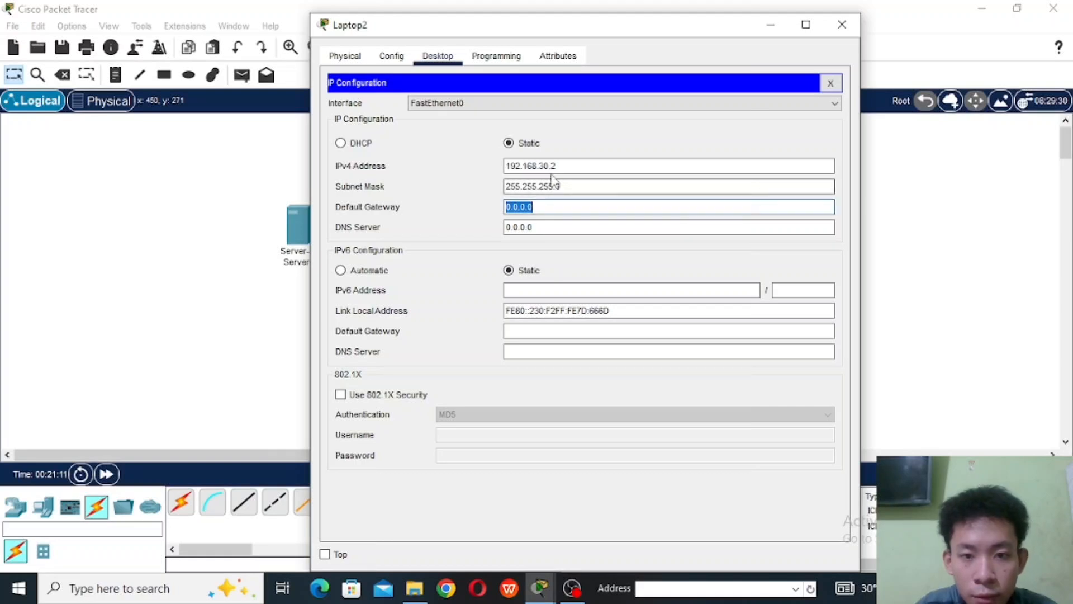
left_click_drag(550, 166, 503, 167)
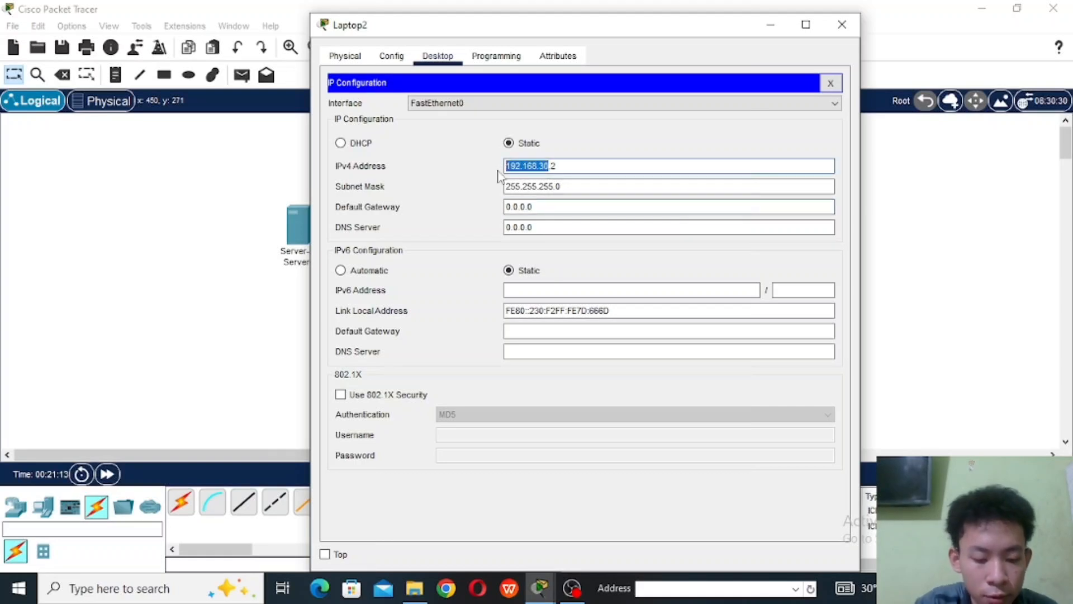
left_click(565, 207)
triple_click(566, 208)
triple_click(566, 209)
triple_click(566, 209)
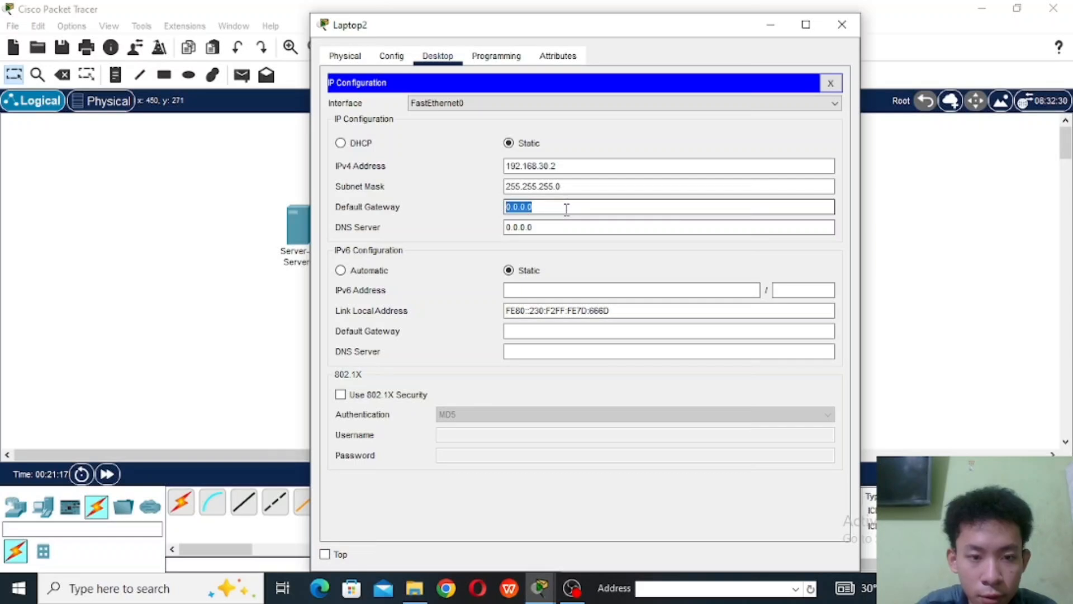
double_click(567, 209)
triple_click(566, 209)
triple_click(566, 208)
type("192.168.30.1")
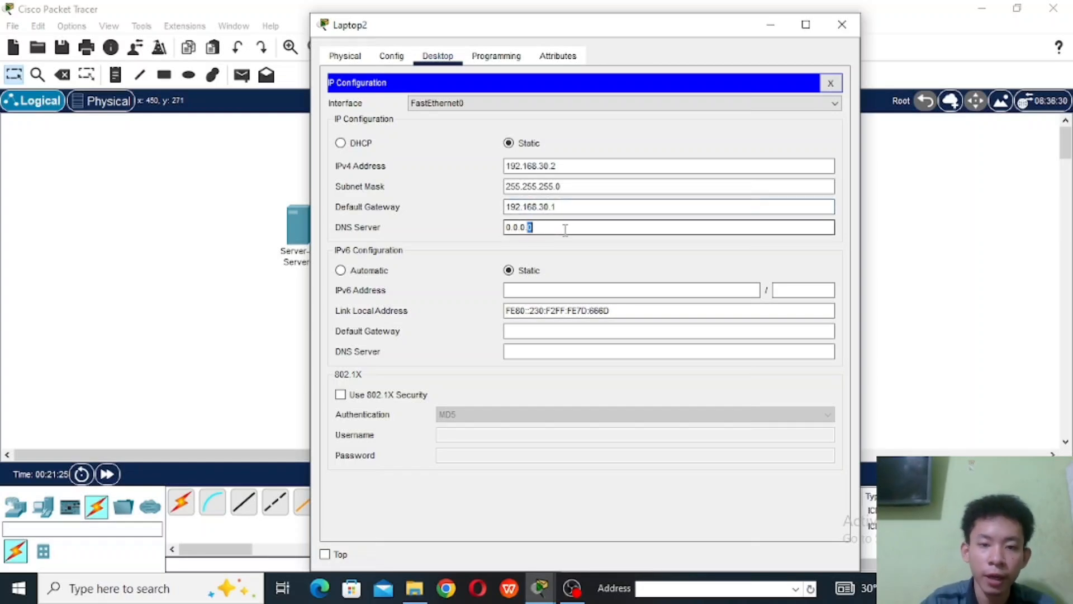
Step: Set Laptop2's IPv4 DNS server to 192.168.30.5 and close its window
triple_click(565, 228)
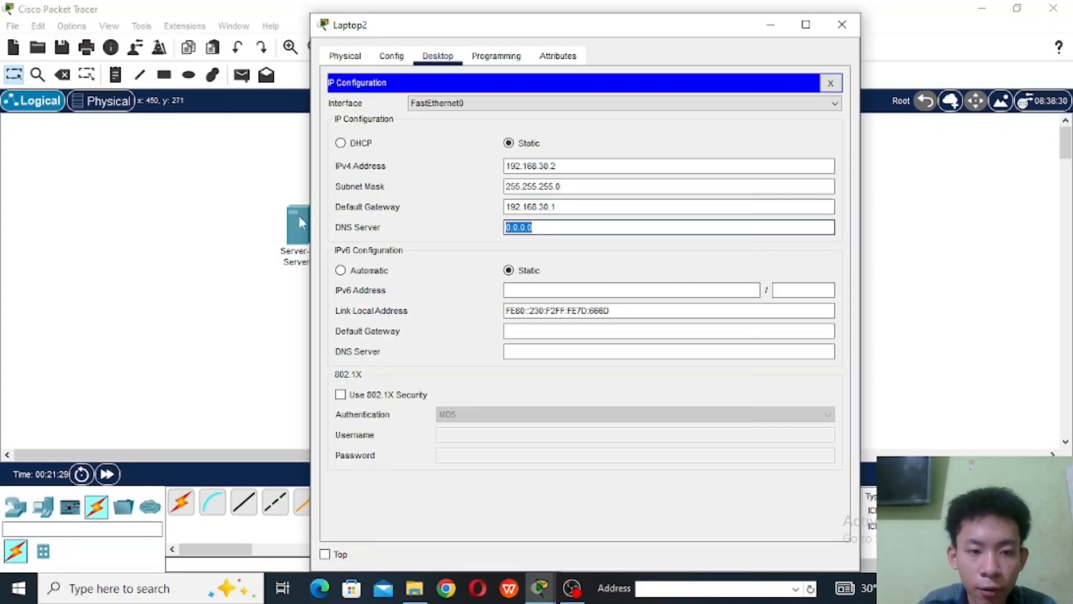
double_click(547, 233)
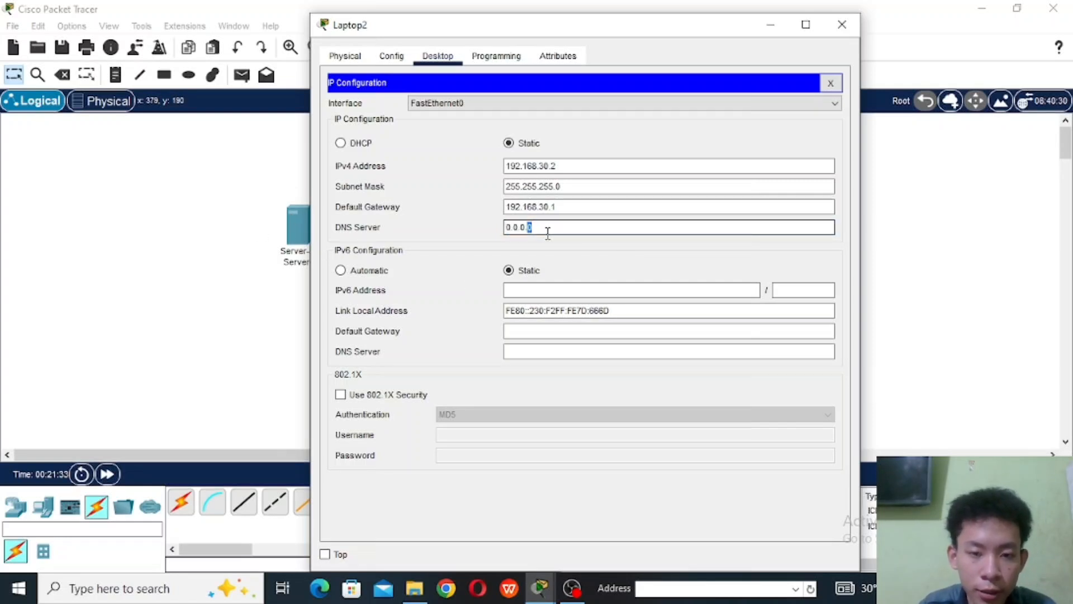
triple_click(547, 234)
type("192.168.30")
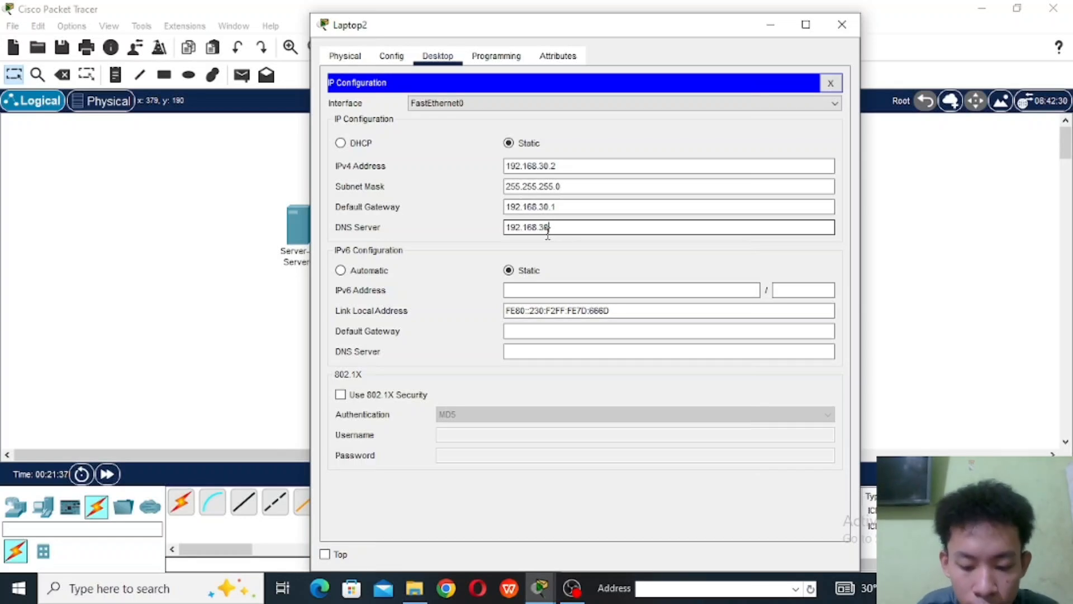
type(".5")
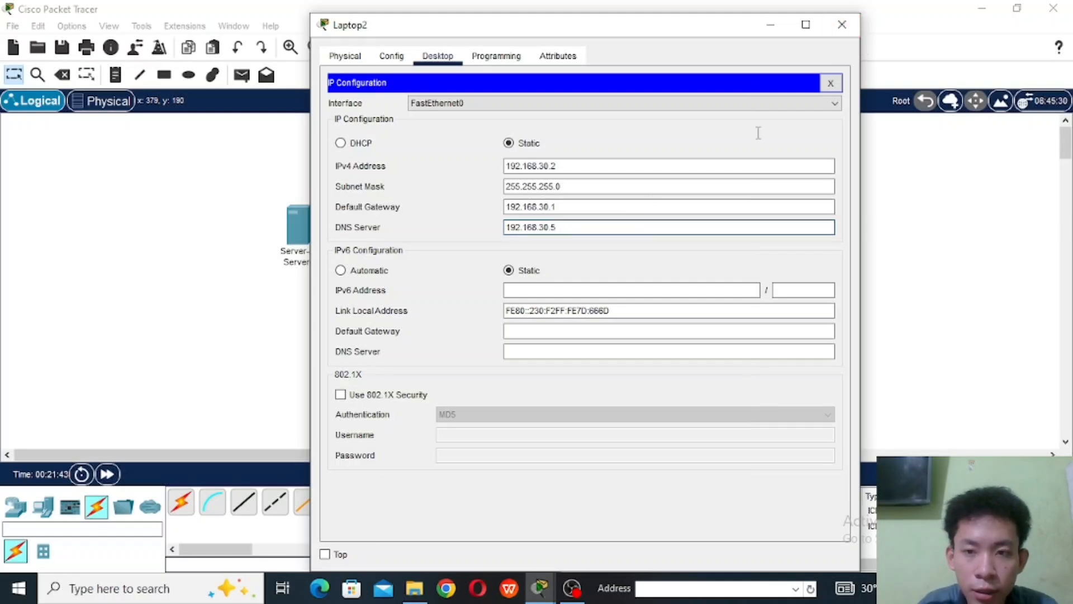
left_click(841, 26)
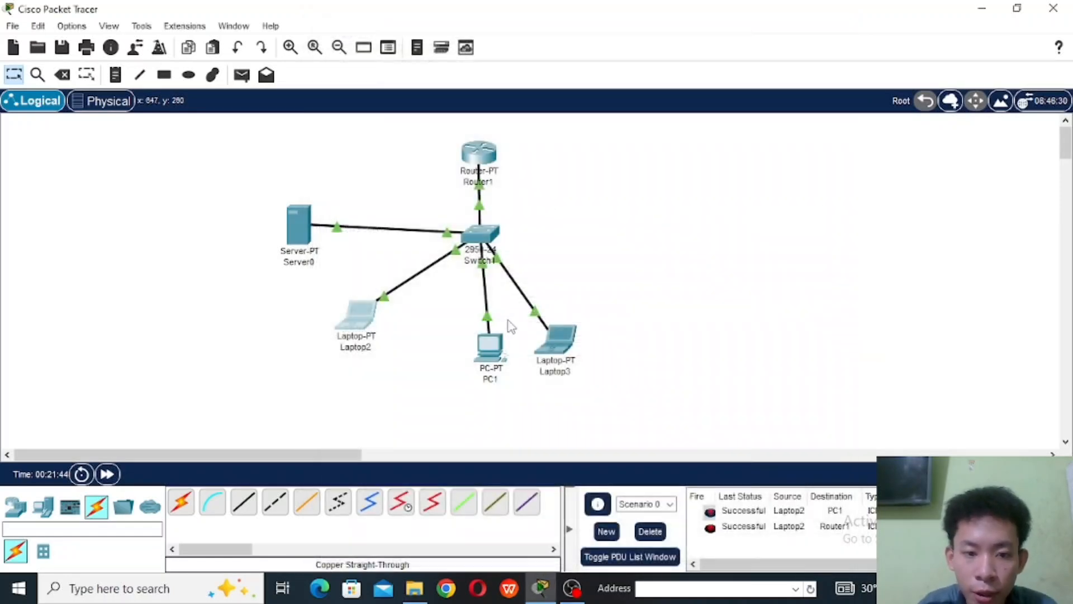
Step: Switch PC1's IPv4 configuration to static with address 192.168.30.3 and subnet mask 255.255.255.0
left_click(490, 349)
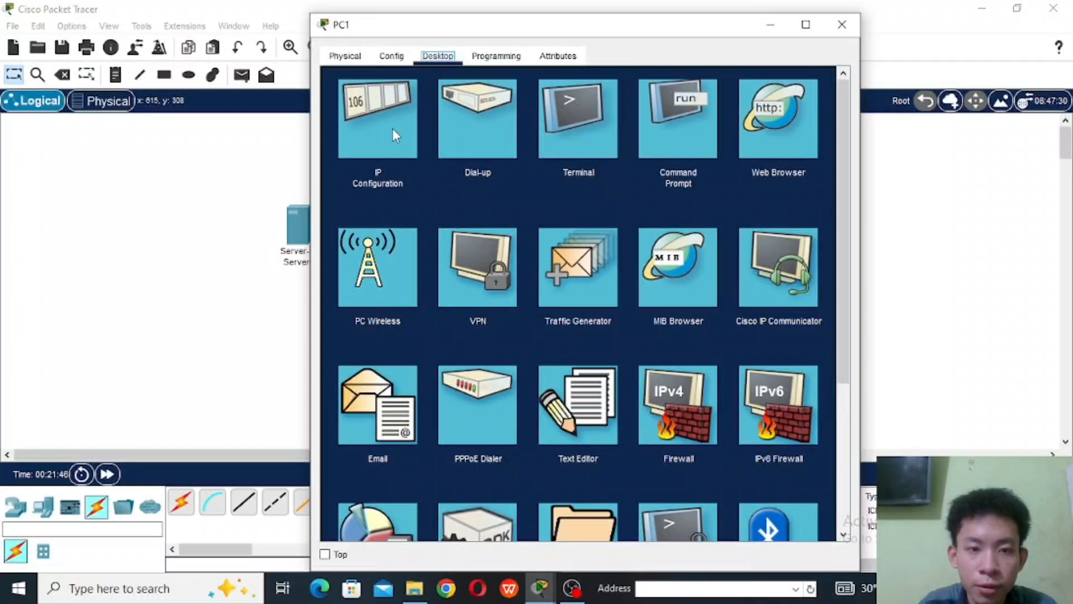
left_click(392, 129)
left_click(511, 144)
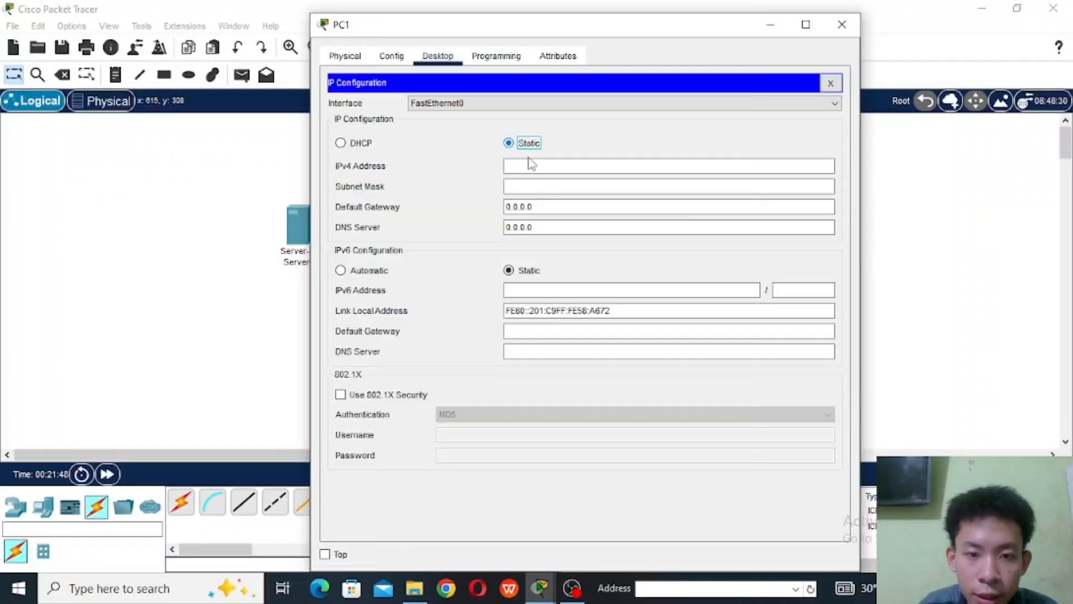
left_click(535, 166)
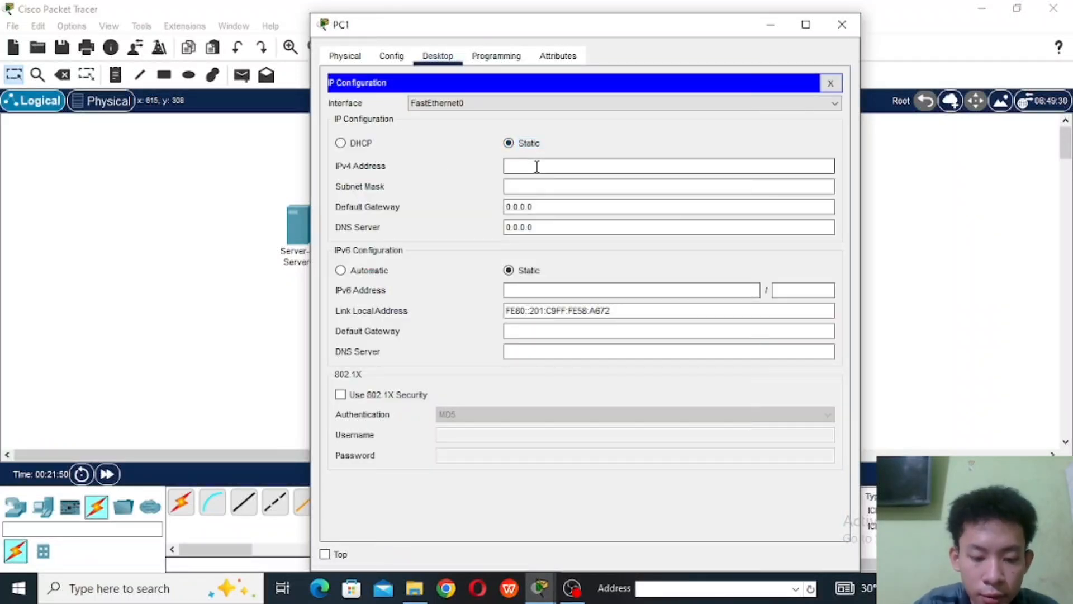
type("192.168.30.3")
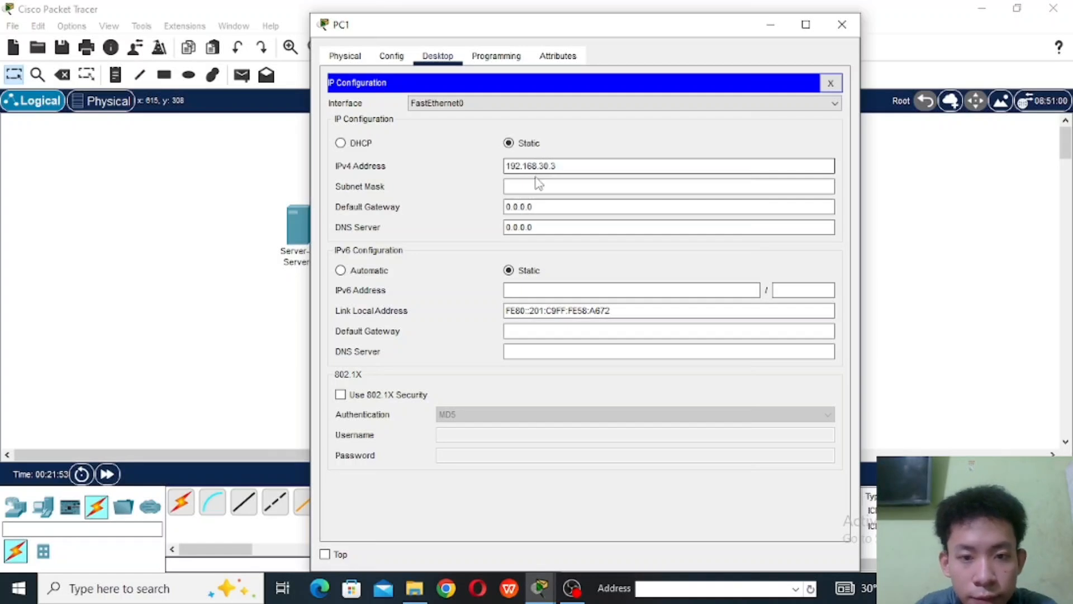
left_click(541, 186)
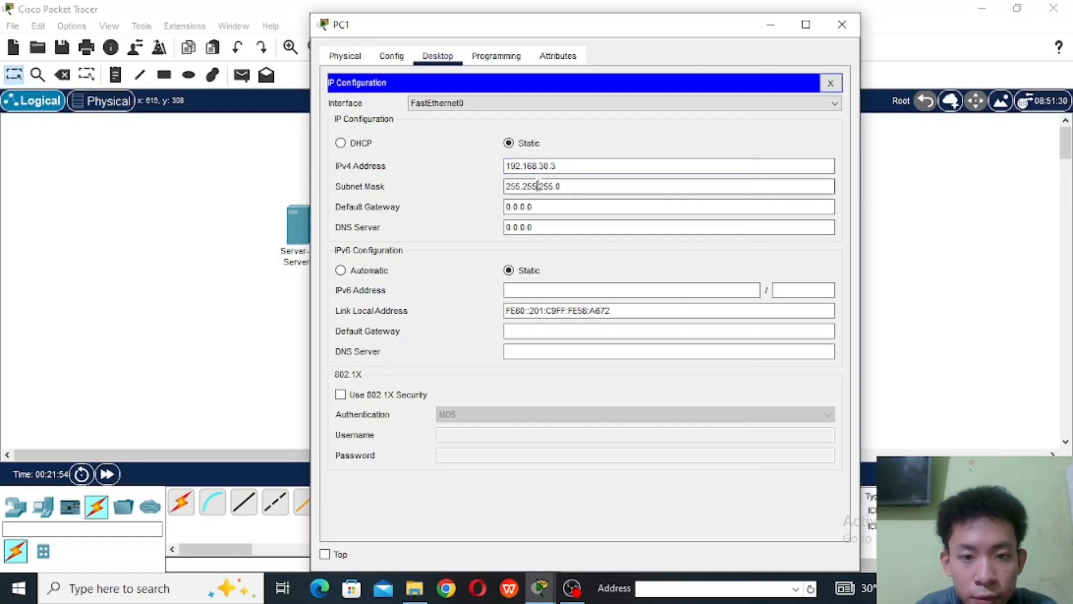
Step: Set PC1's IPv4 default gateway to 192.168.30.1 and DNS server to 192.168.30.5, closing its window when done
left_click(555, 205)
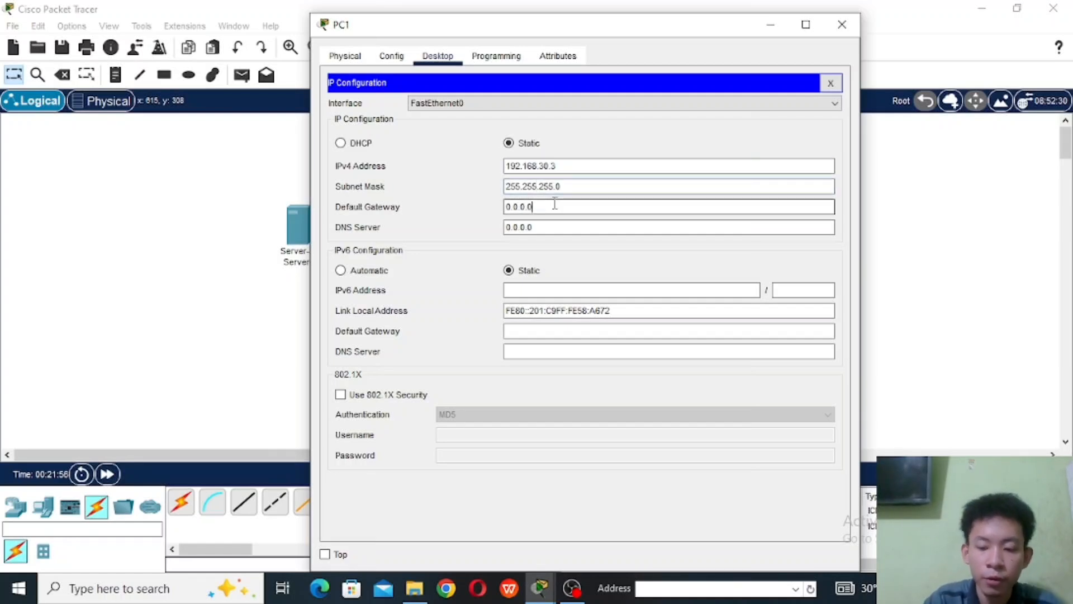
triple_click(555, 205)
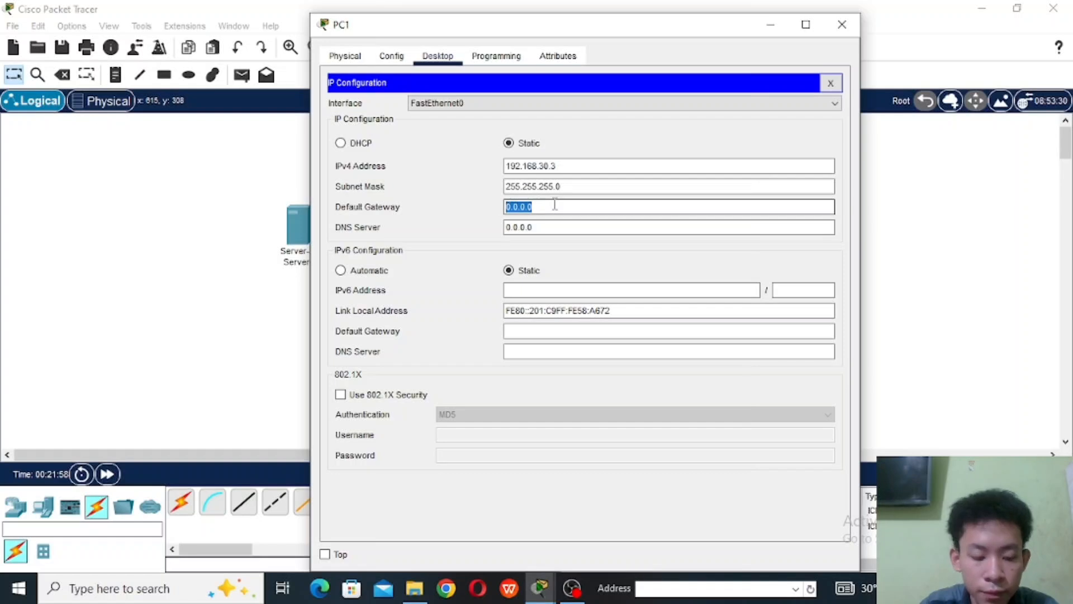
type("192.168.30.1")
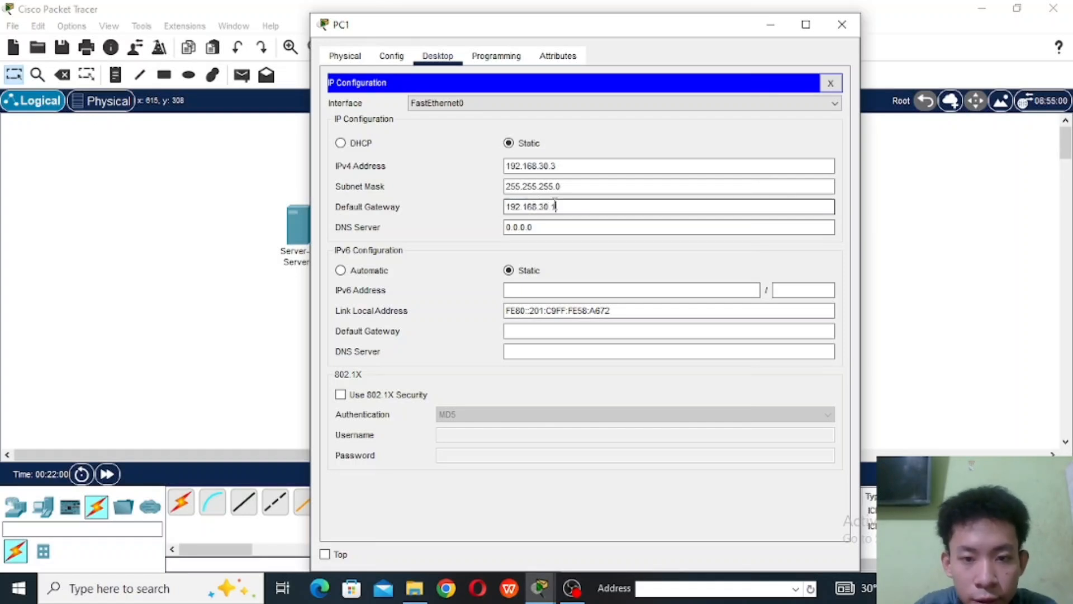
triple_click(547, 234)
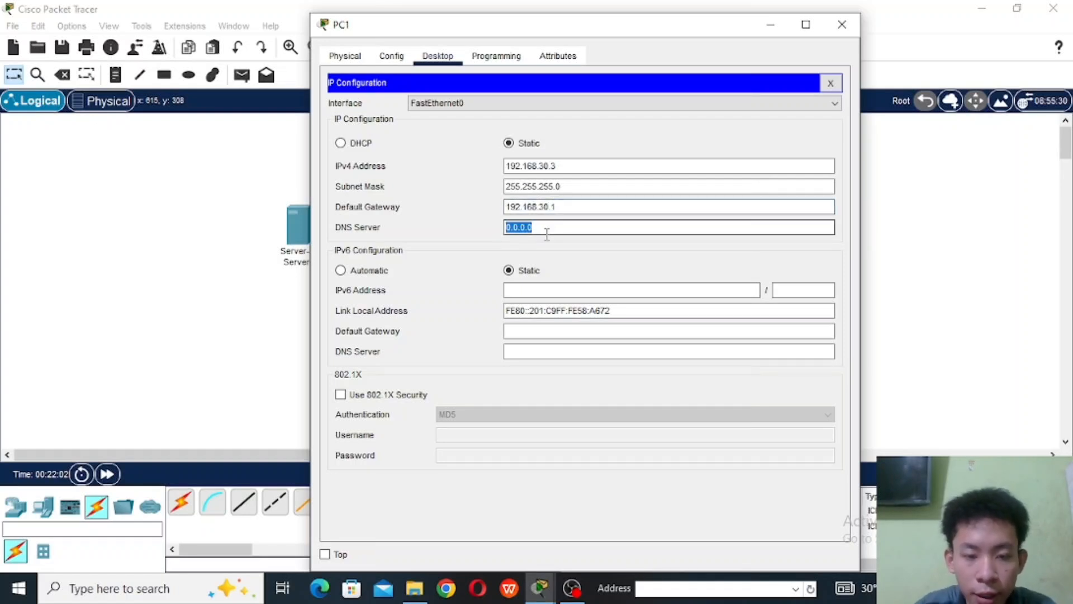
type("192.168.30.5")
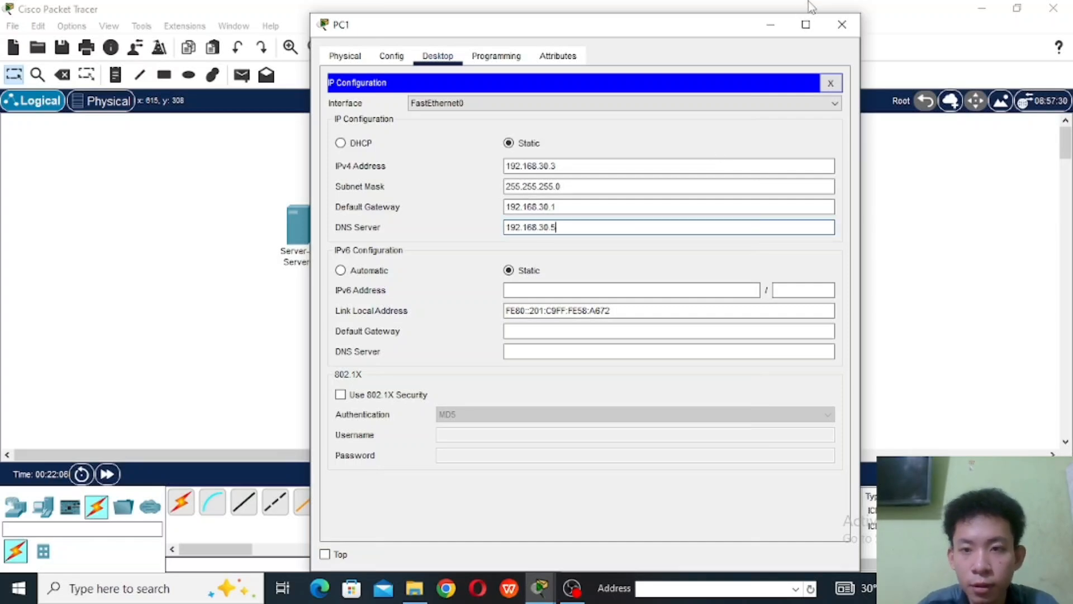
left_click(834, 15)
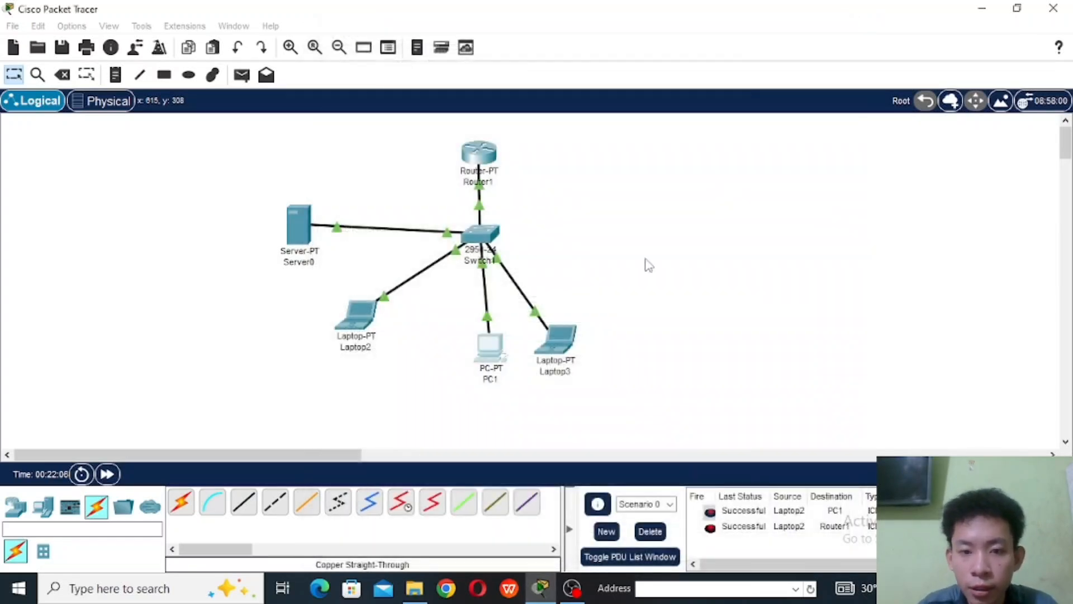
Step: Switch Laptop3's IPv4 configuration from DHCP to static with address 192.168.30.4 and subnet mask 255.255.255.0
left_click(567, 342)
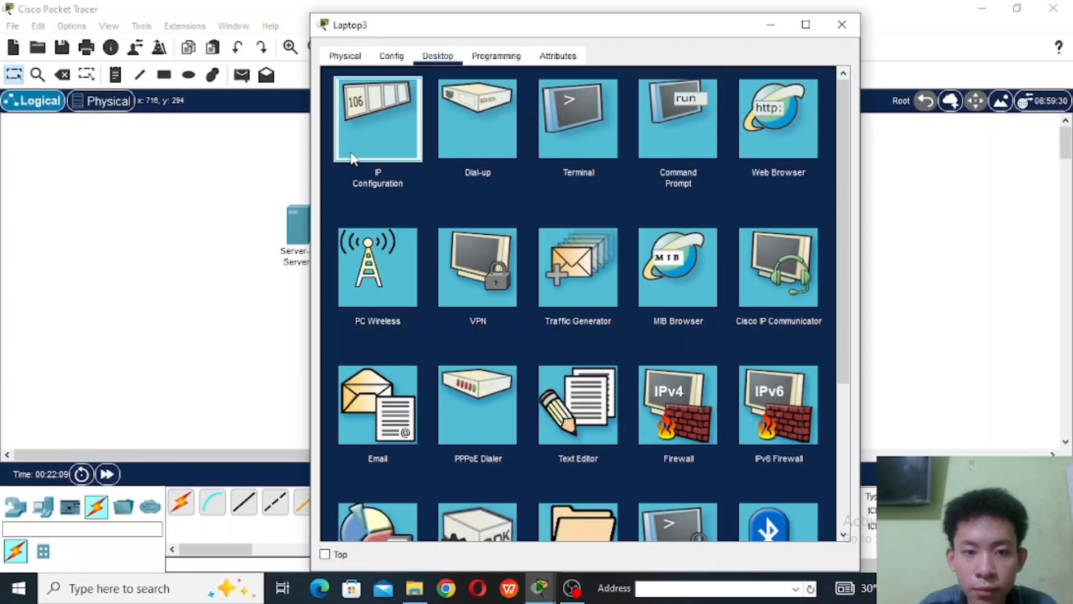
left_click(377, 119)
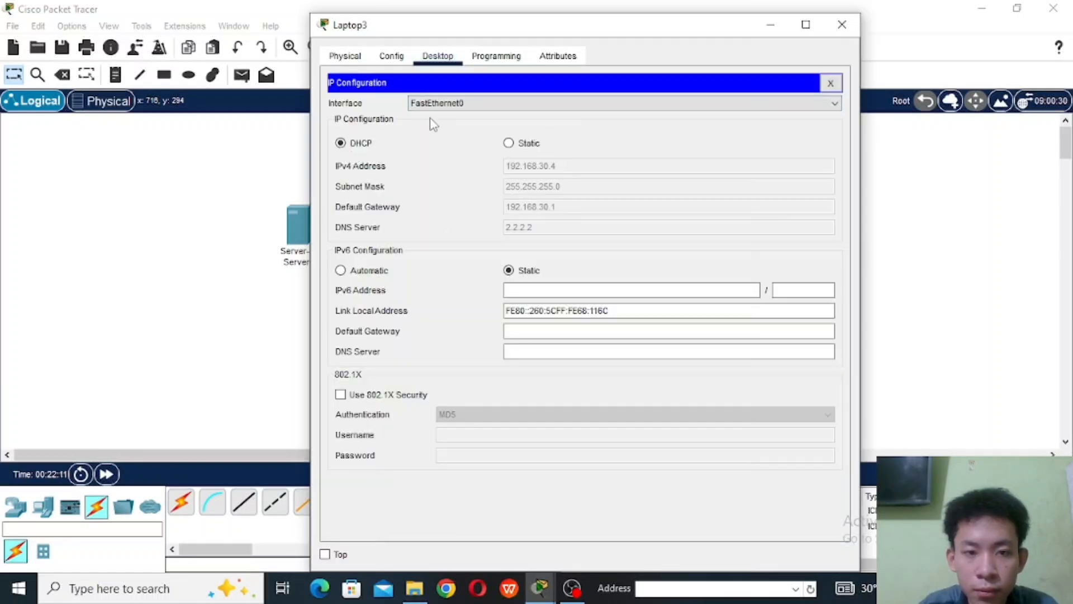
left_click(509, 143)
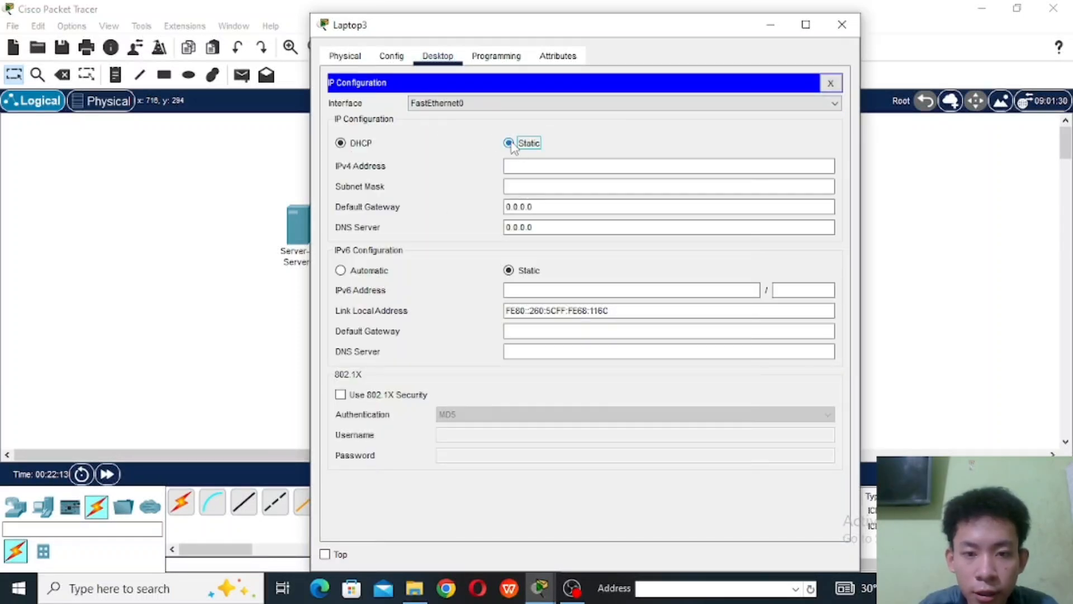
left_click(558, 166)
type("192.168.30.4")
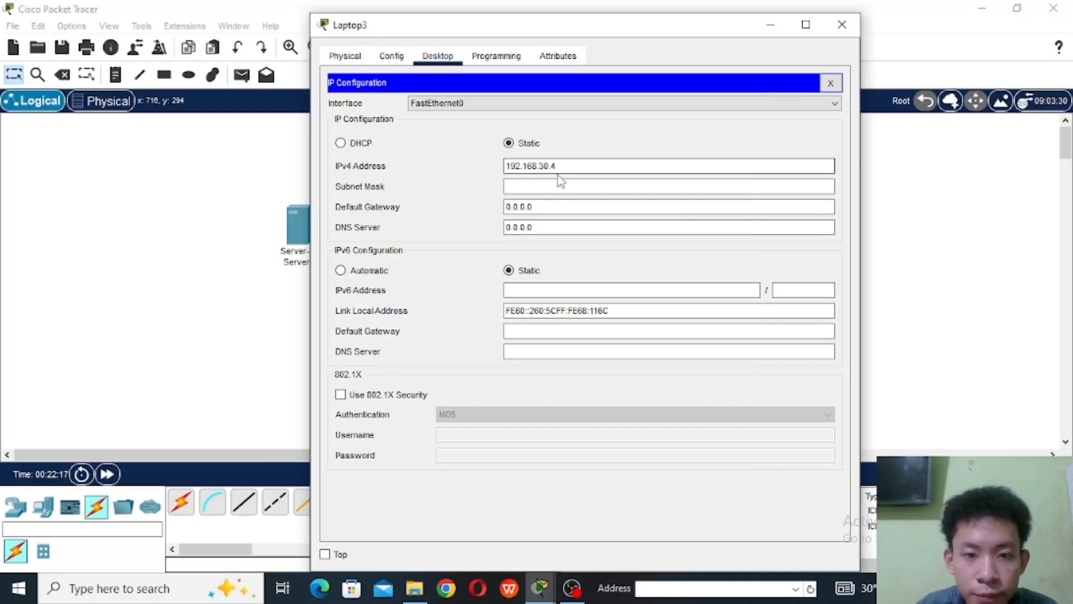
left_click(558, 186)
Step: Set Laptop3's IPv4 default gateway to 192.168.30.1
left_click(551, 207)
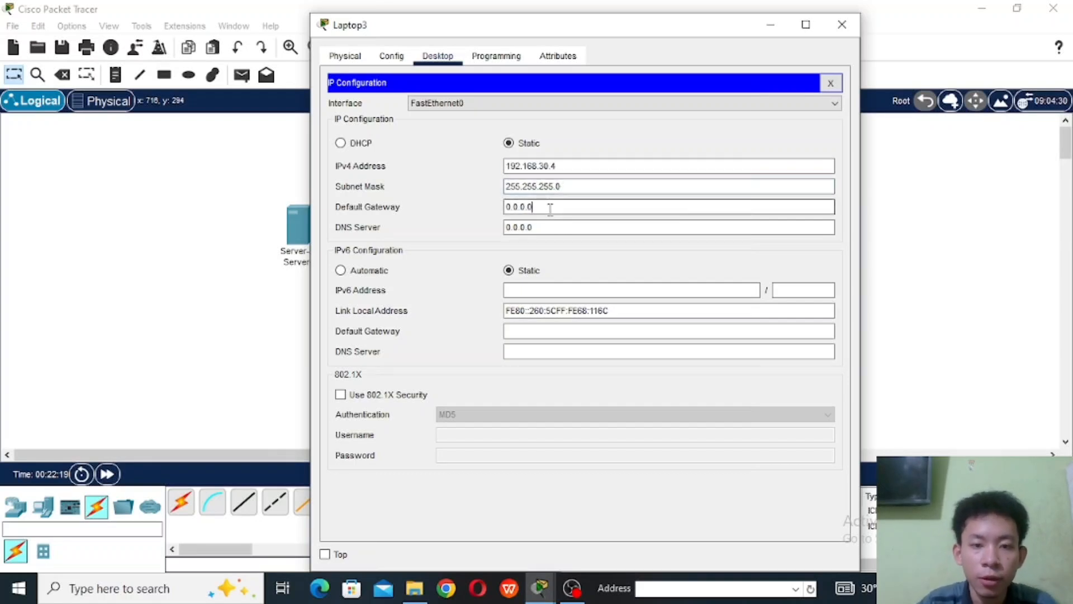
double_click(550, 208)
left_click(550, 208)
triple_click(550, 207)
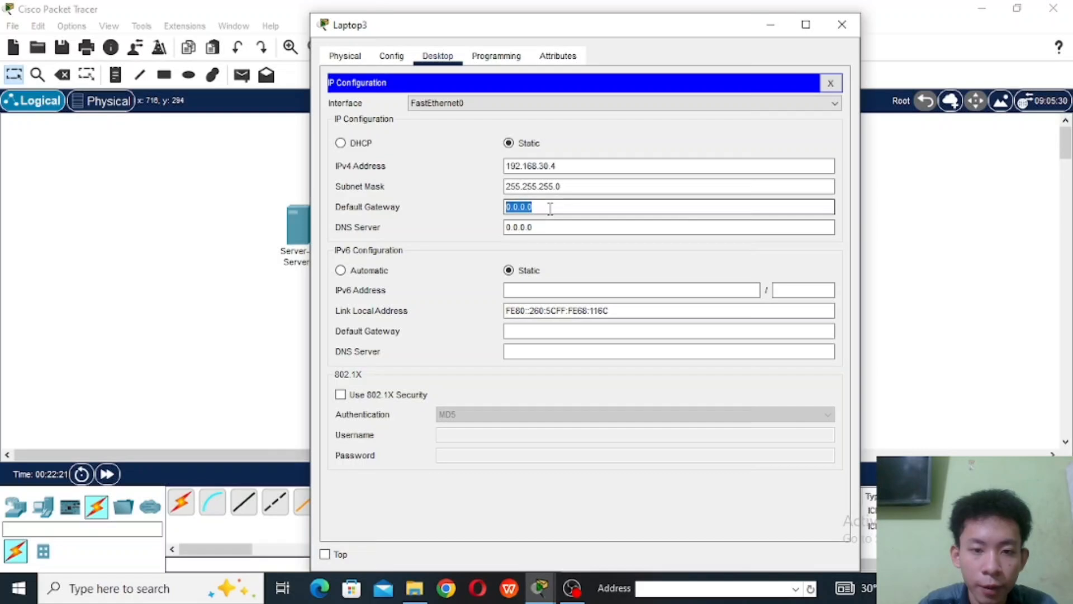
type("192.168.30")
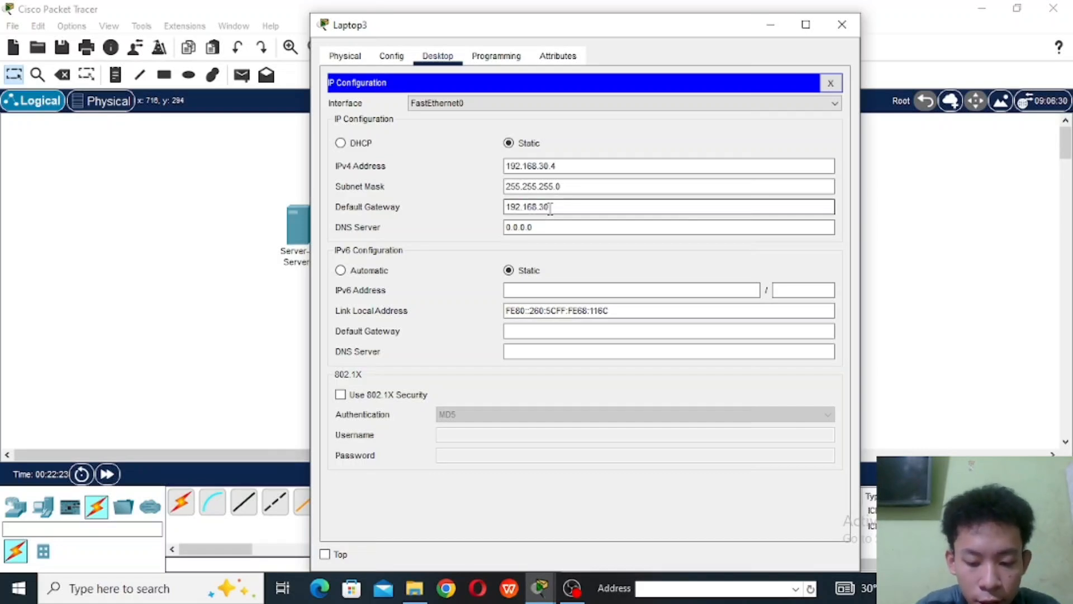
type(".1")
Step: Set Laptop3's IPv4 DNS server to 192.168.30.5 and close its window
left_click(550, 225)
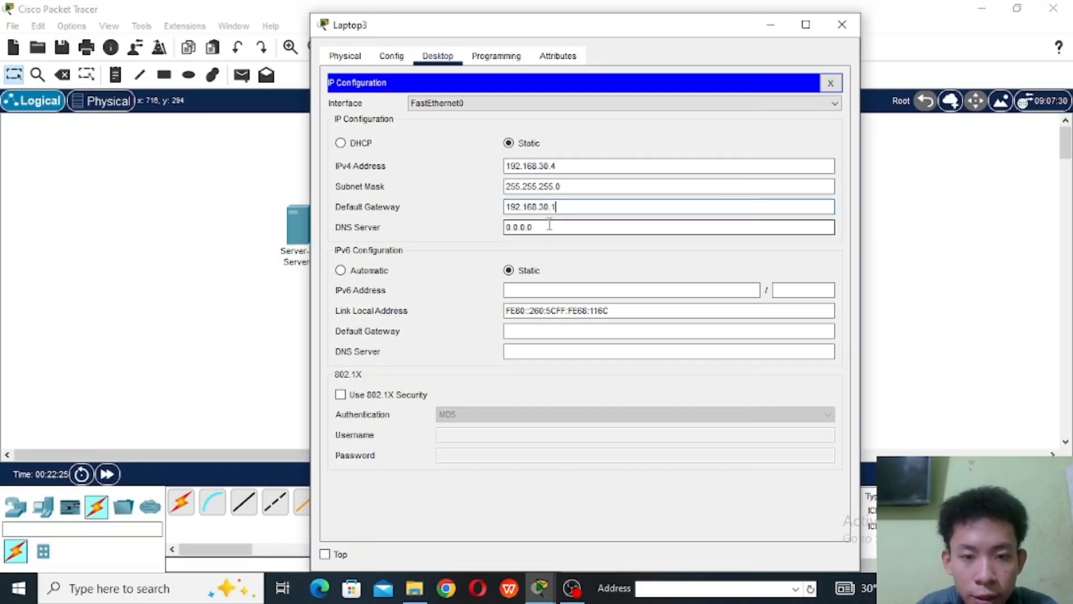
triple_click(549, 226)
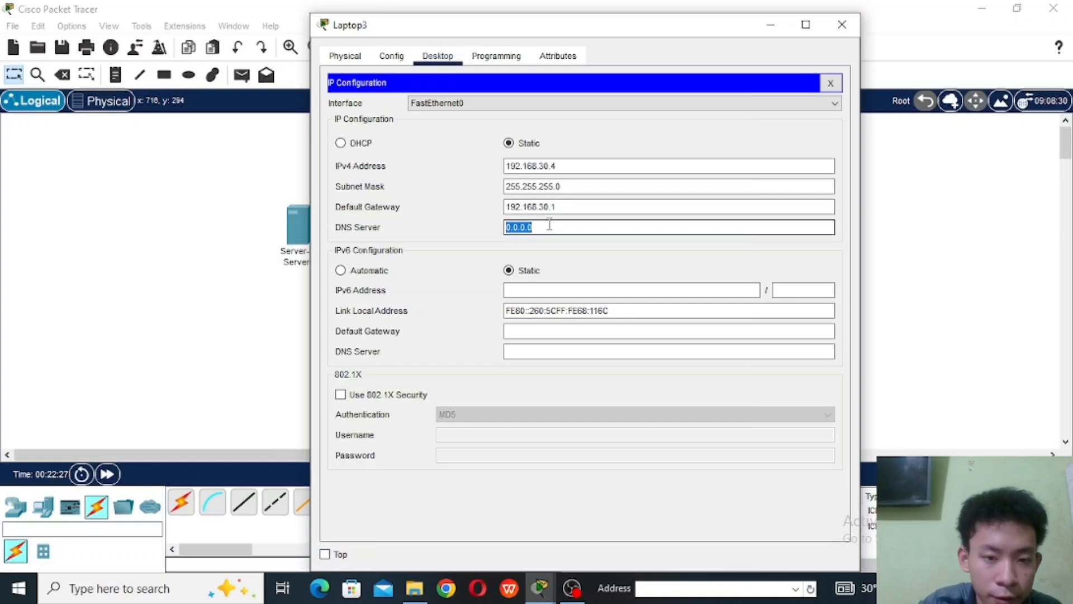
type("192.168.30")
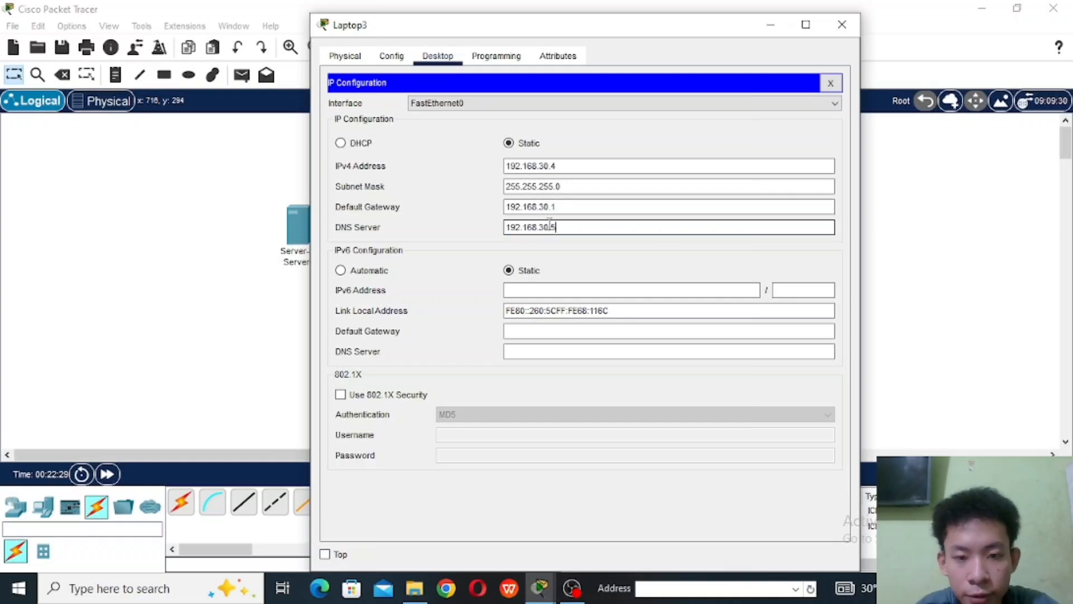
type(".5")
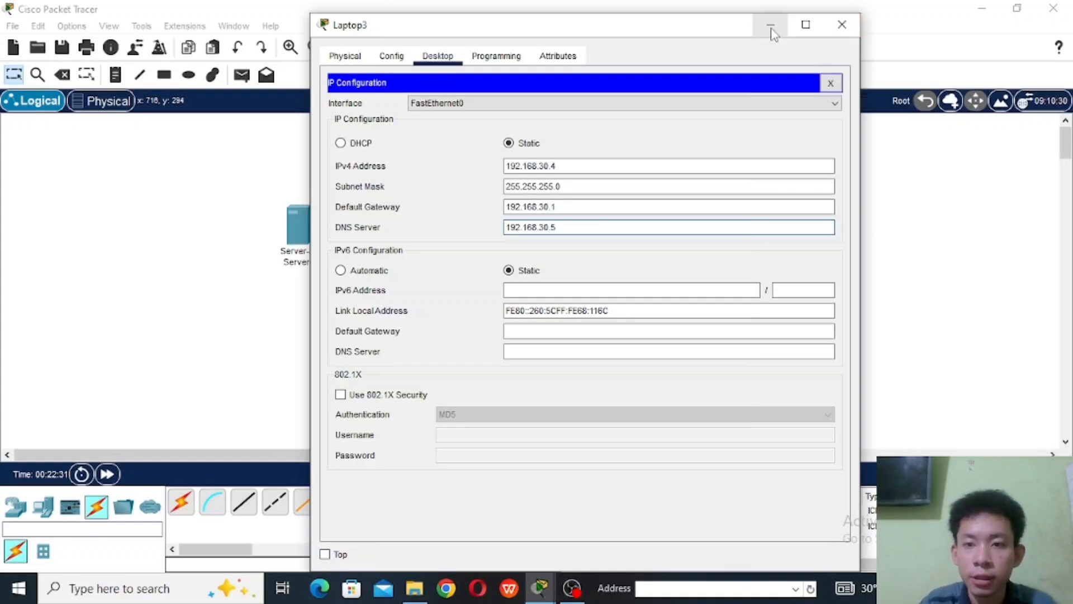
left_click(845, 28)
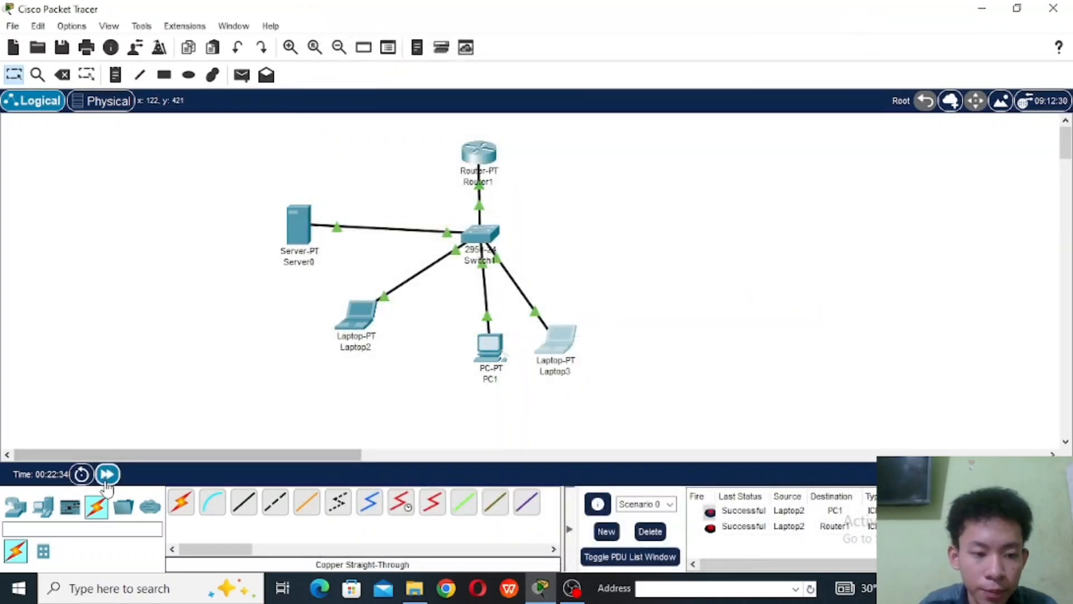
Step: Fast-forward network time to test a simple PDU from Server0 to Laptop2, and delete all PDUs in Scenario 0
left_click(106, 478)
key("p")
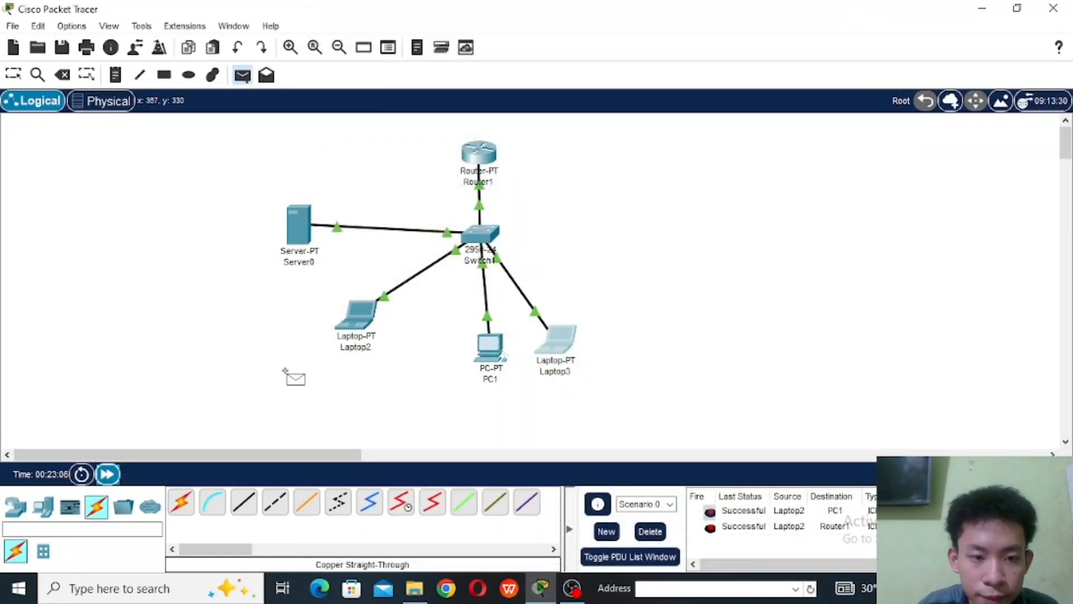
left_click(302, 229)
left_click(369, 338)
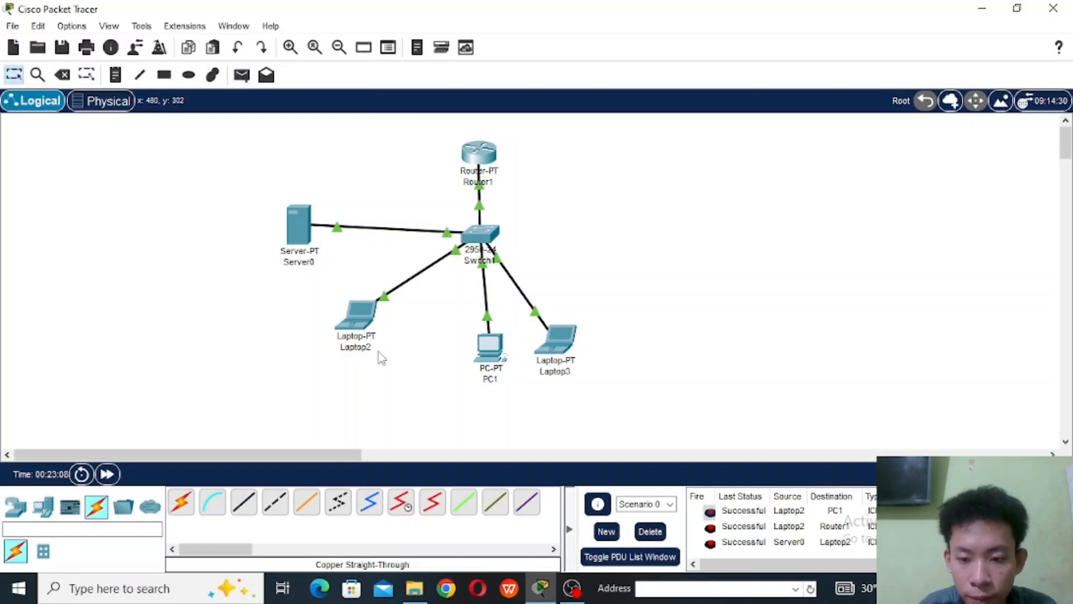
left_click(654, 533)
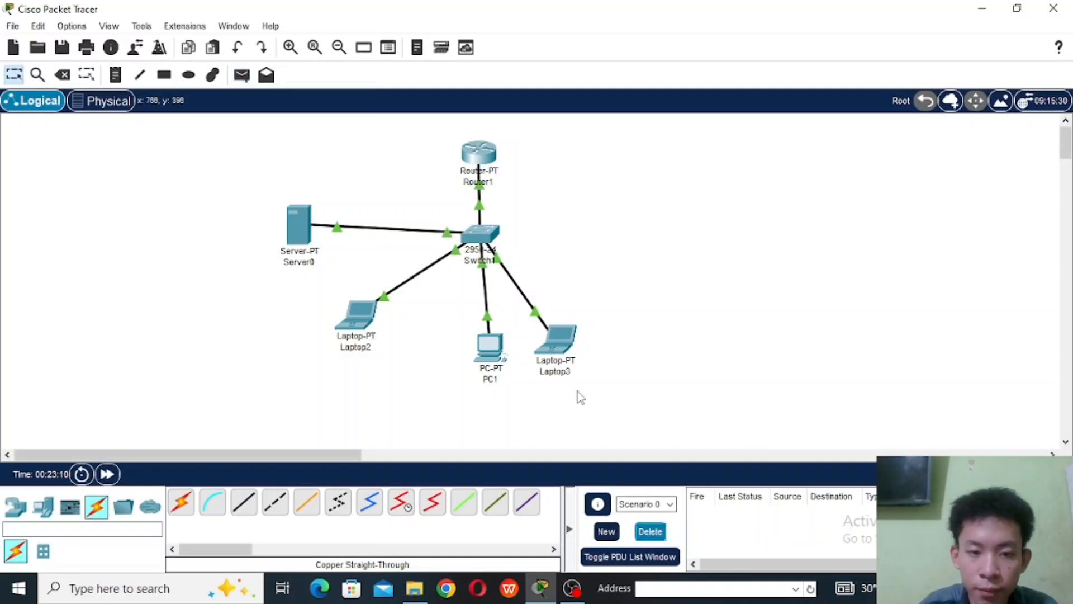
Step: Load the custom website by its domain name in Laptop2's web browser, and close Laptop2's window
left_click(358, 316)
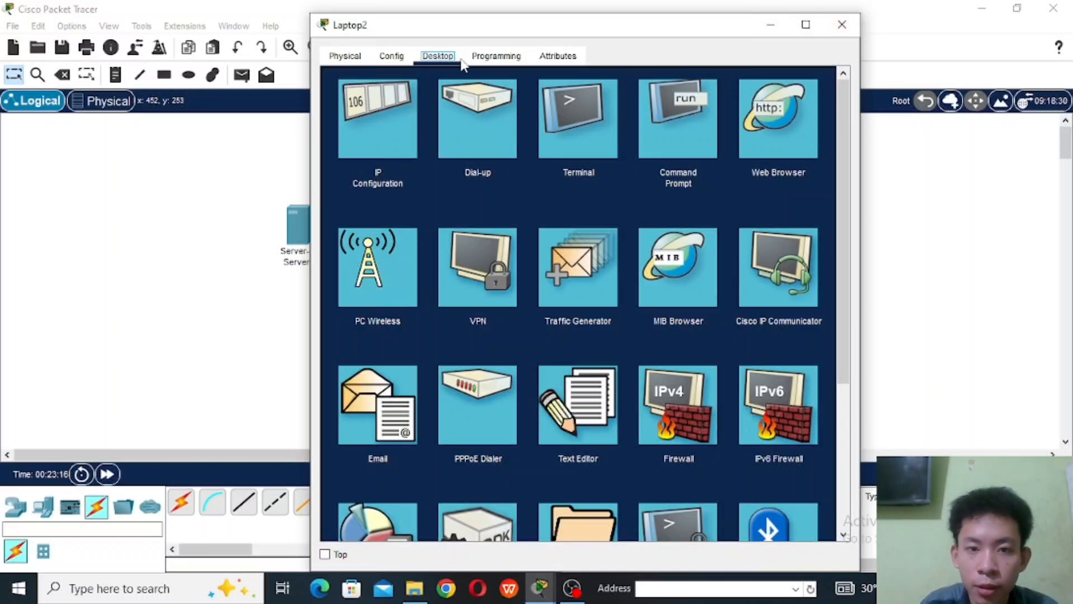
left_click(767, 115)
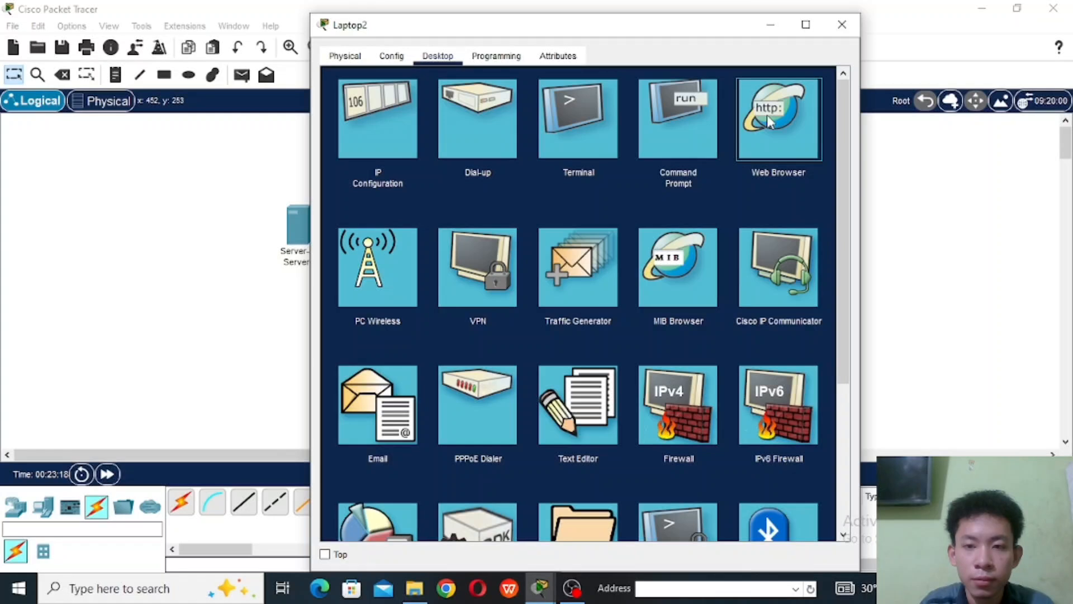
left_click(767, 115)
left_click(542, 100)
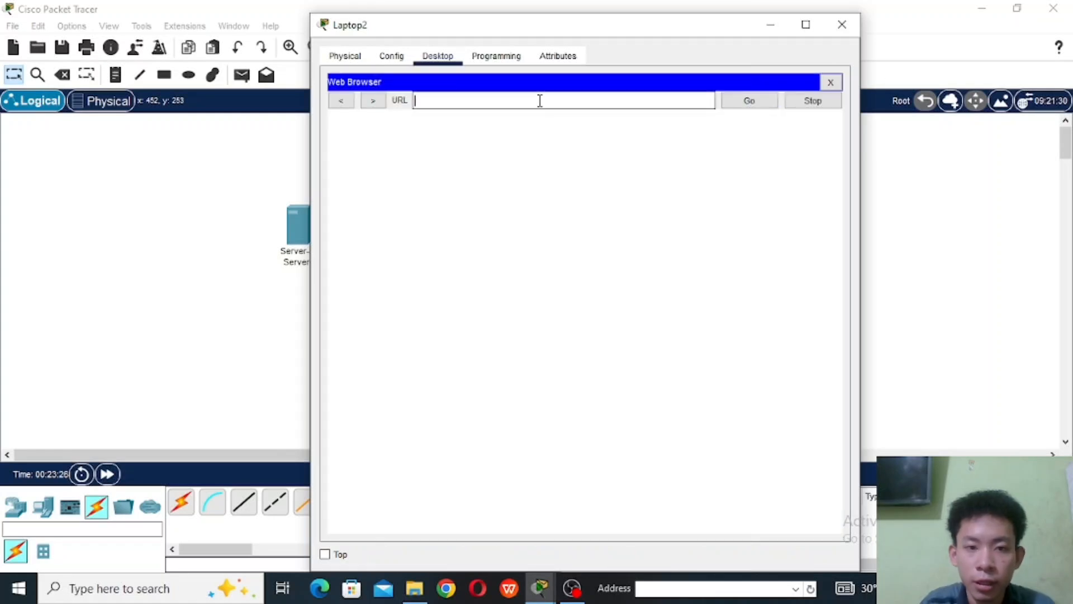
type("RAFAE")
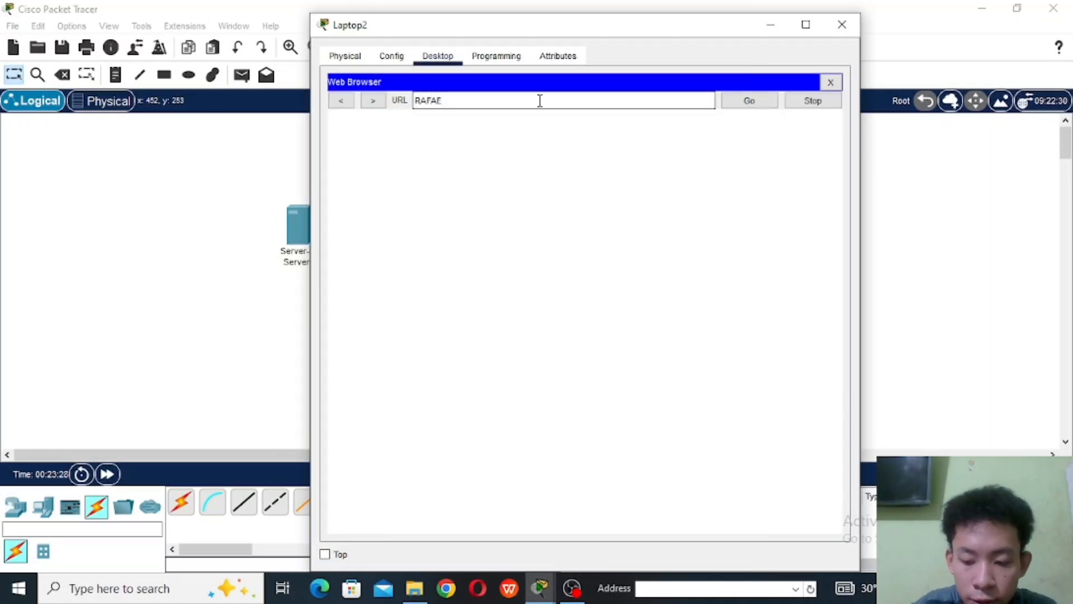
key("BackSpace")
key("BackSpace")
key("BackSpace")
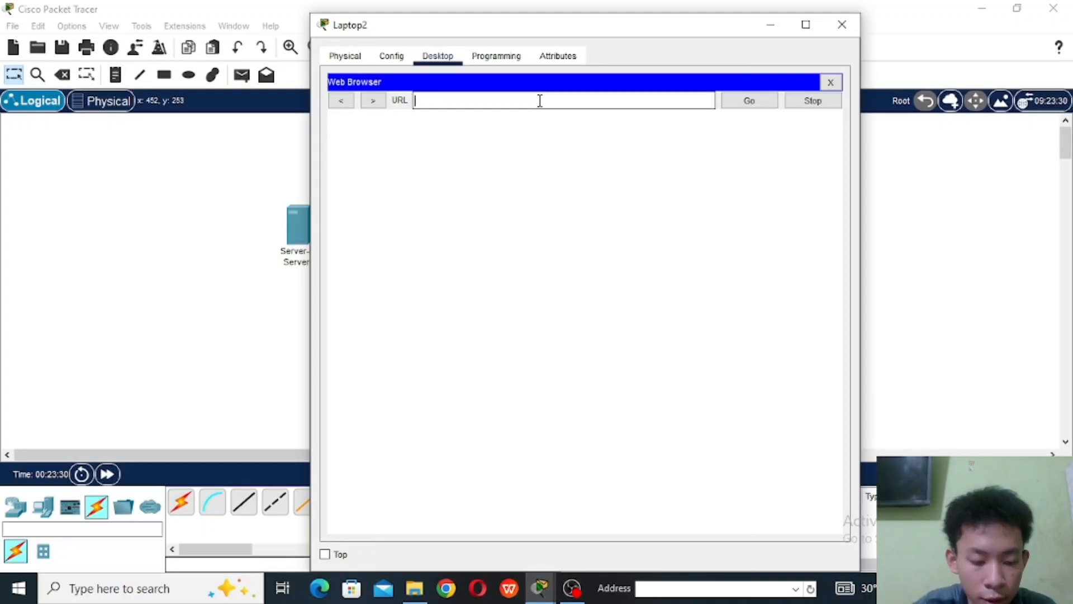
type("rafael")
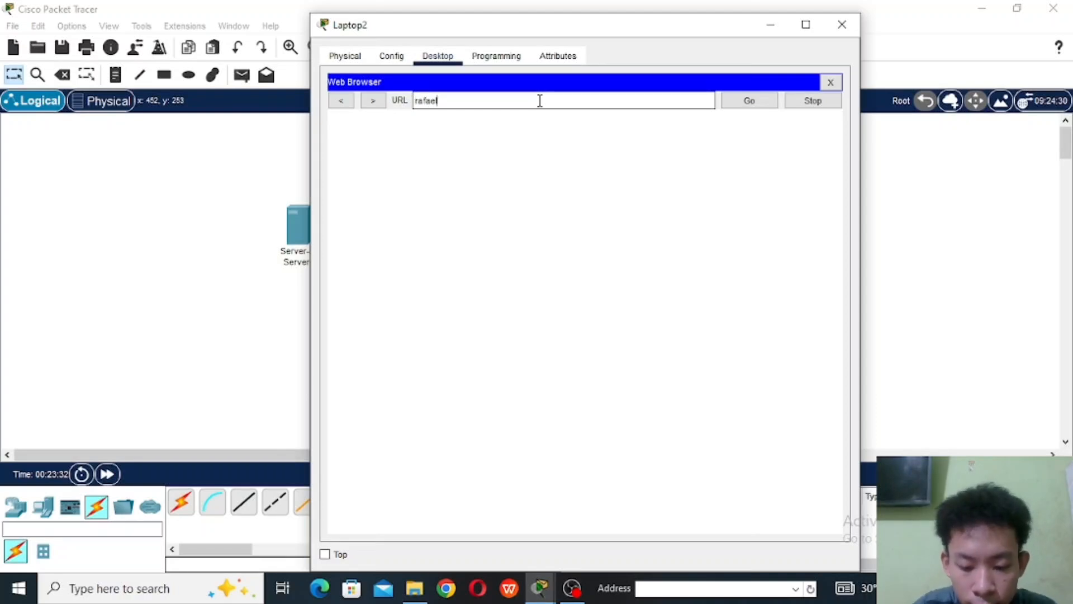
type(".com")
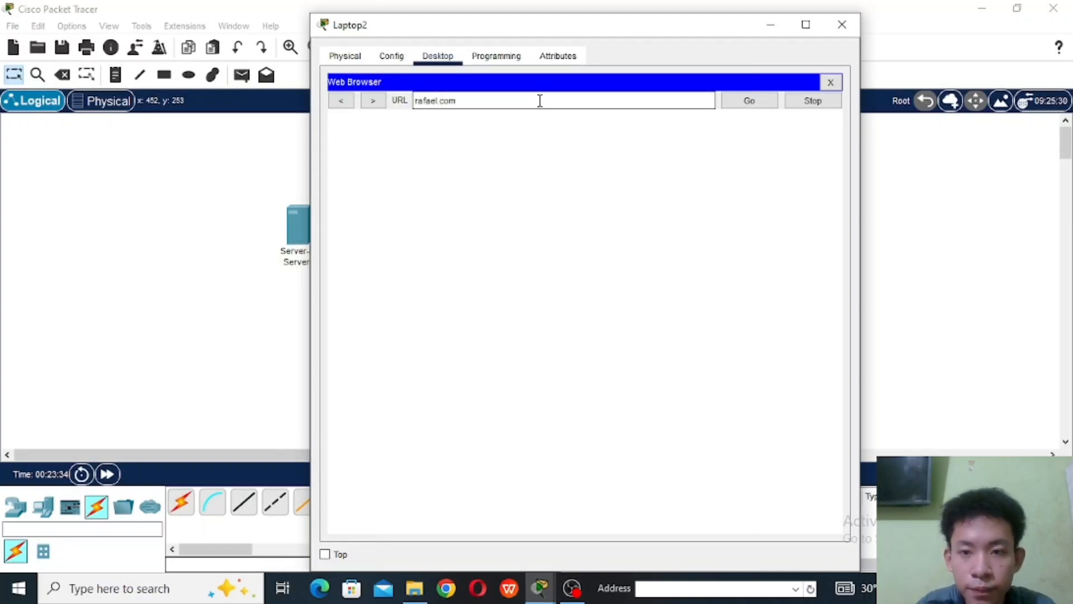
key("Return")
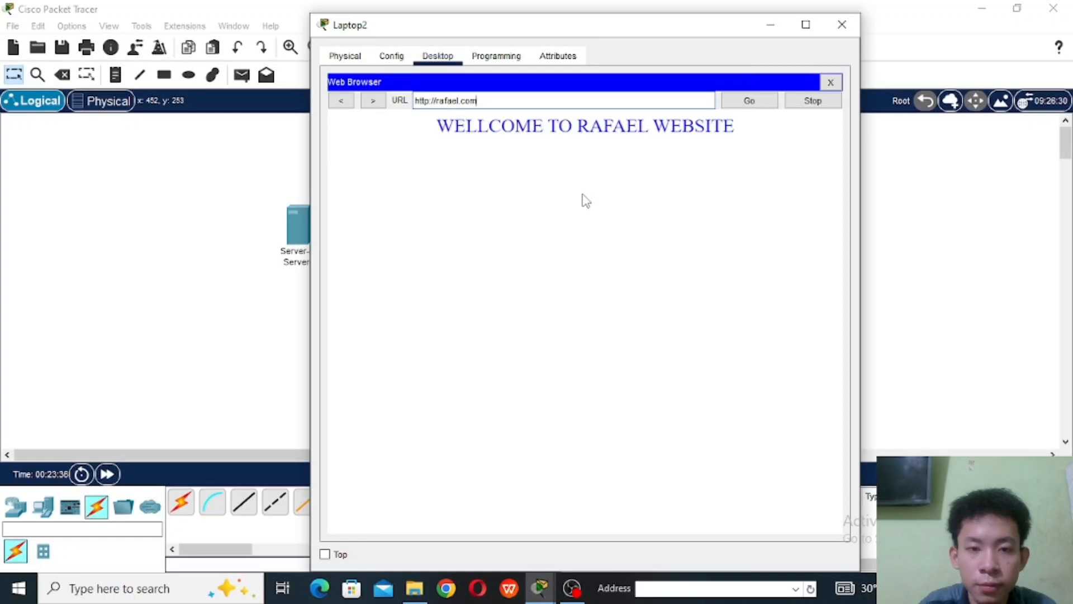
left_click(842, 24)
Step: Load the server's page at 192.168.30.5 in Laptop3's web browser, and dismiss Laptop3's window
left_click(554, 348)
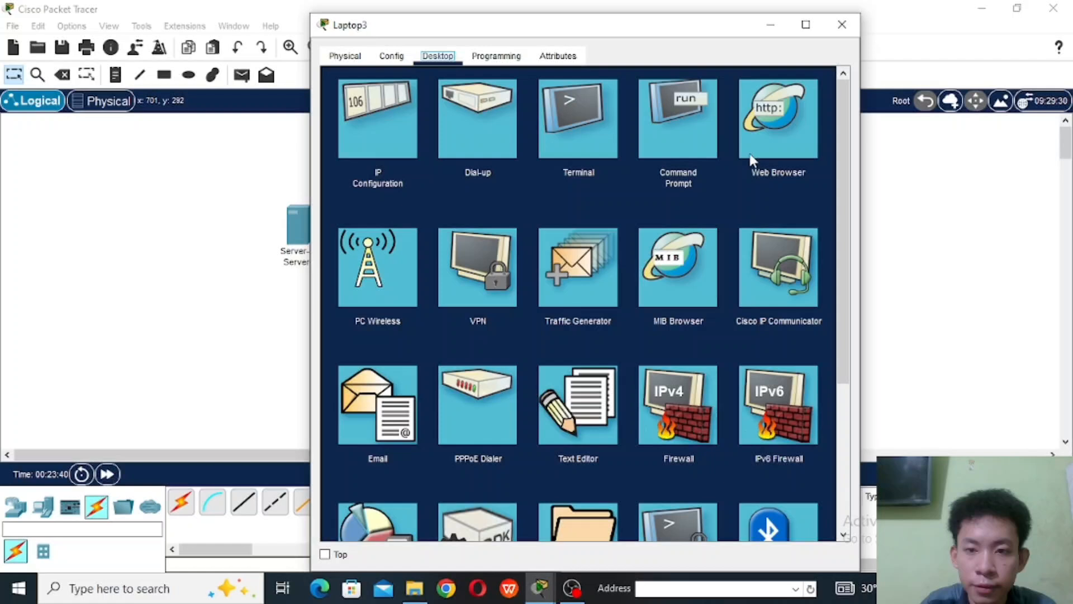
left_click(750, 161)
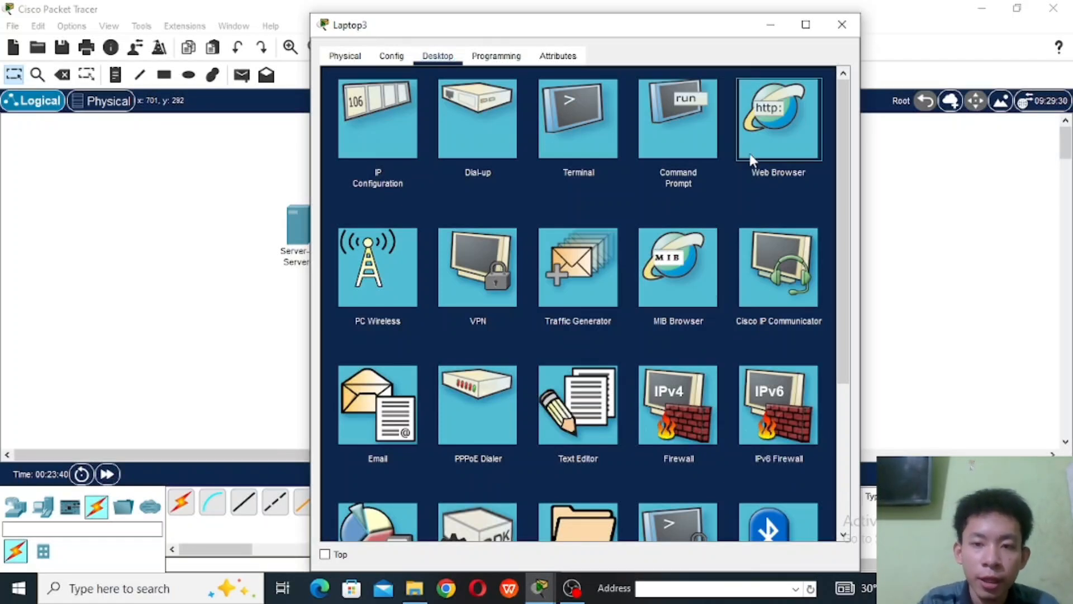
left_click(780, 122)
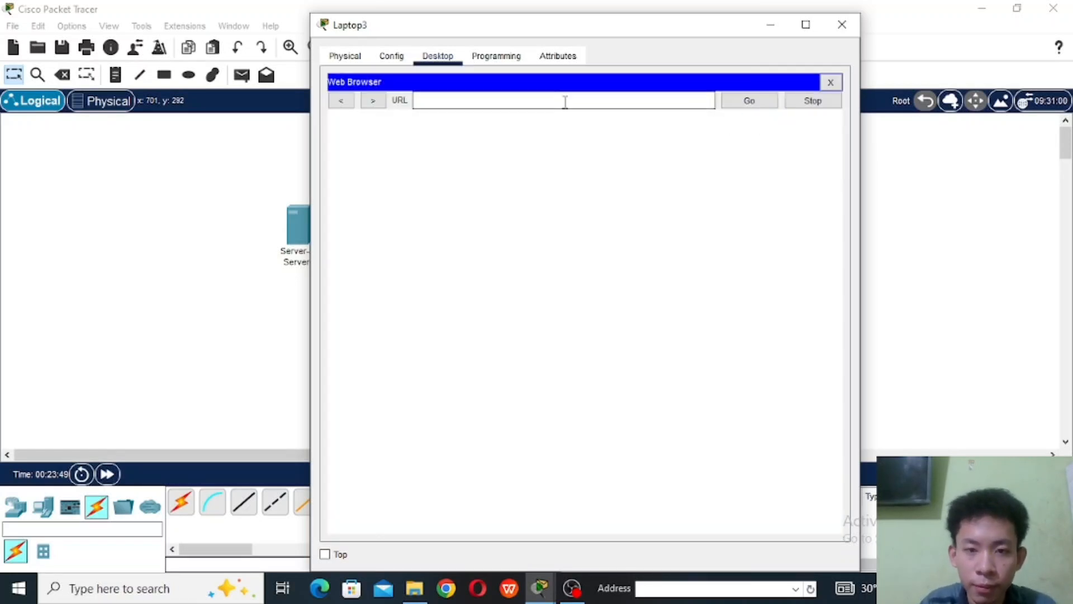
type("192.168.30")
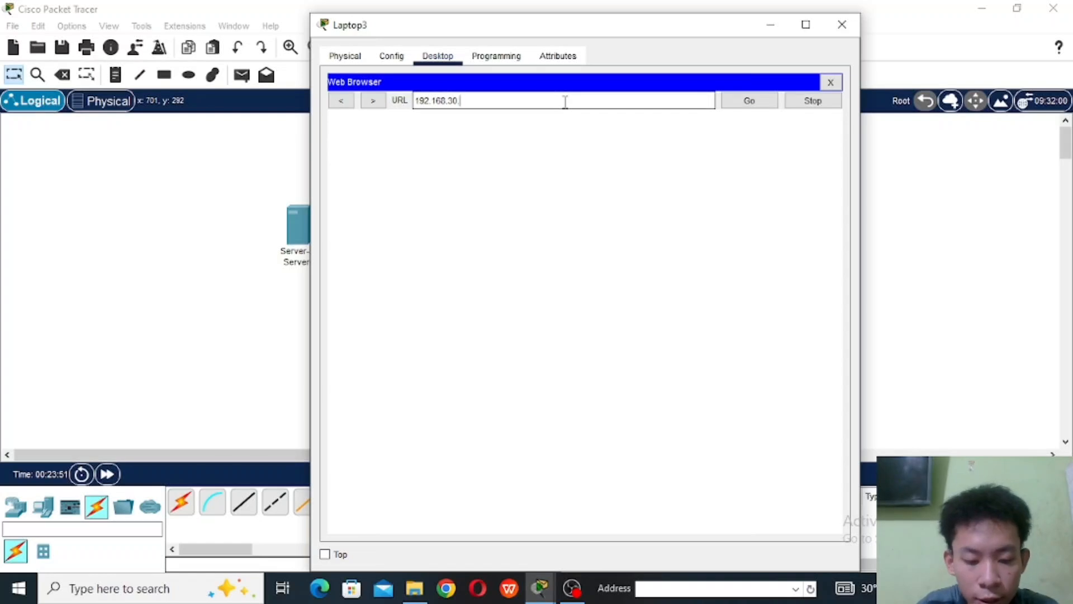
type(".5")
key("Return")
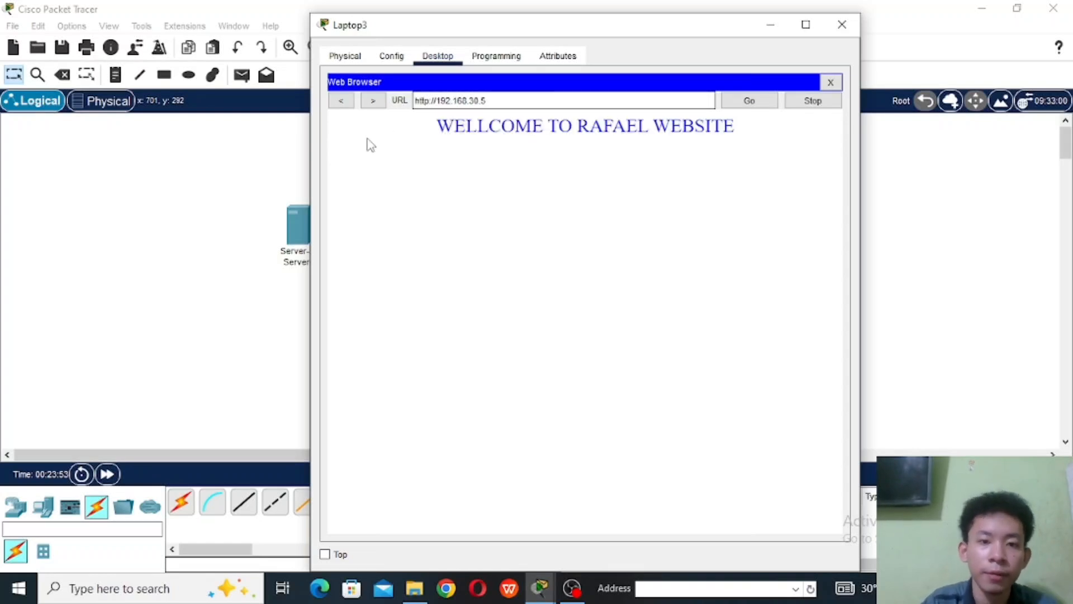
left_click(770, 27)
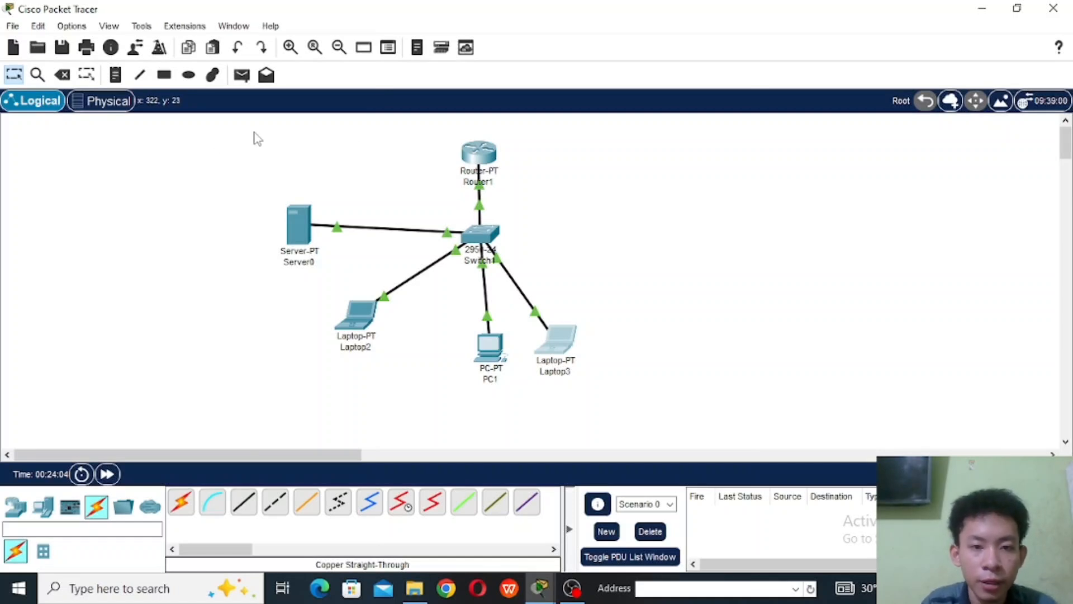
Step: Delete all six devices of the existing topology together with their links to empty the workspace
left_click_drag(257, 138, 764, 407)
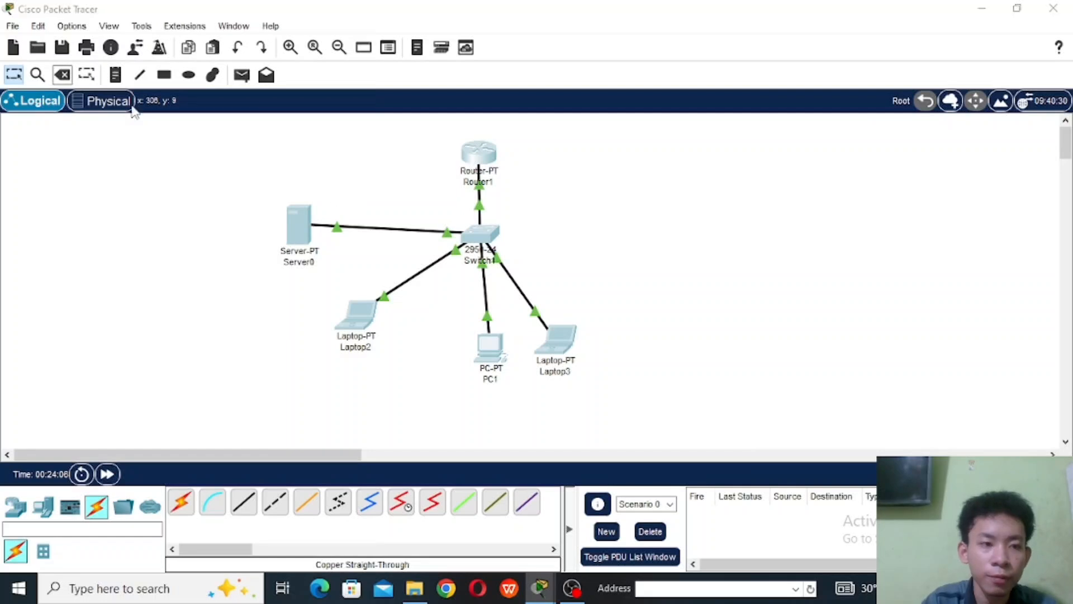
key("Delete")
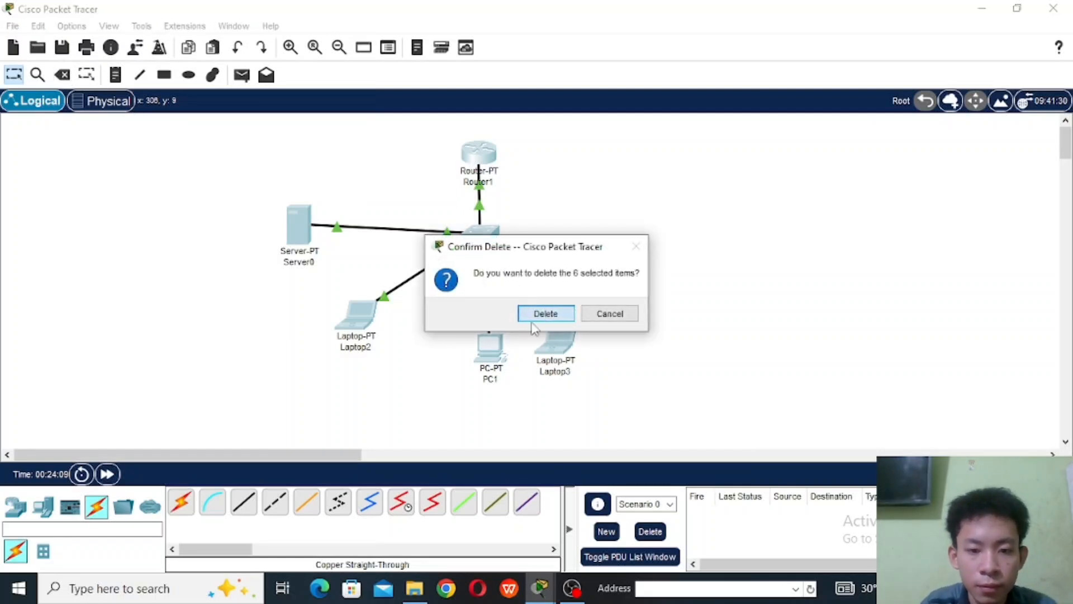
key("Escape")
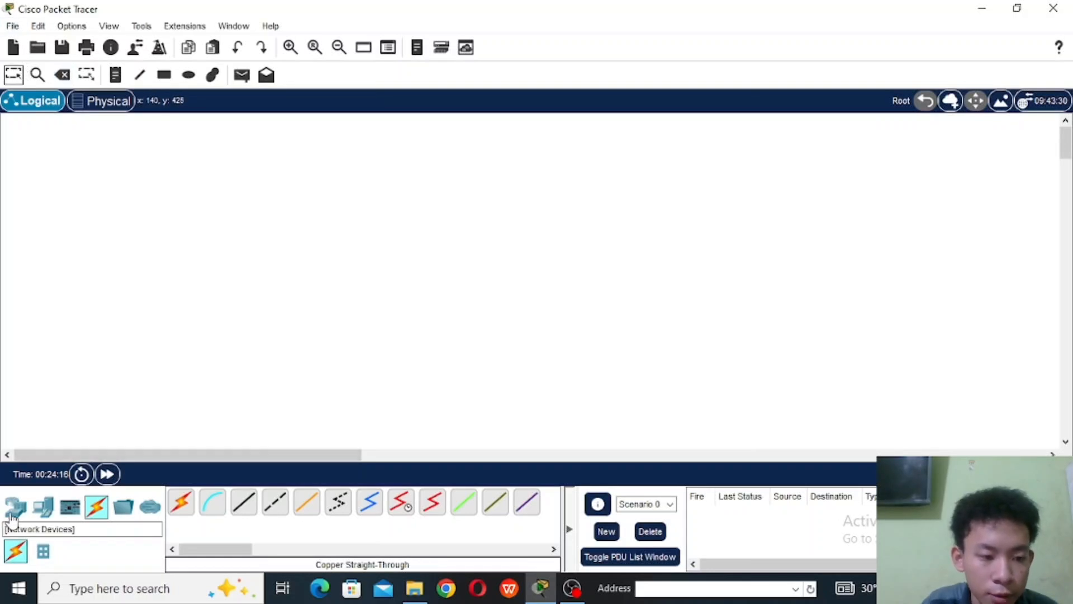
Step: Add a 1941 router and move it to the upper middle of the workspace
left_click_drag(11, 513, 288, 335)
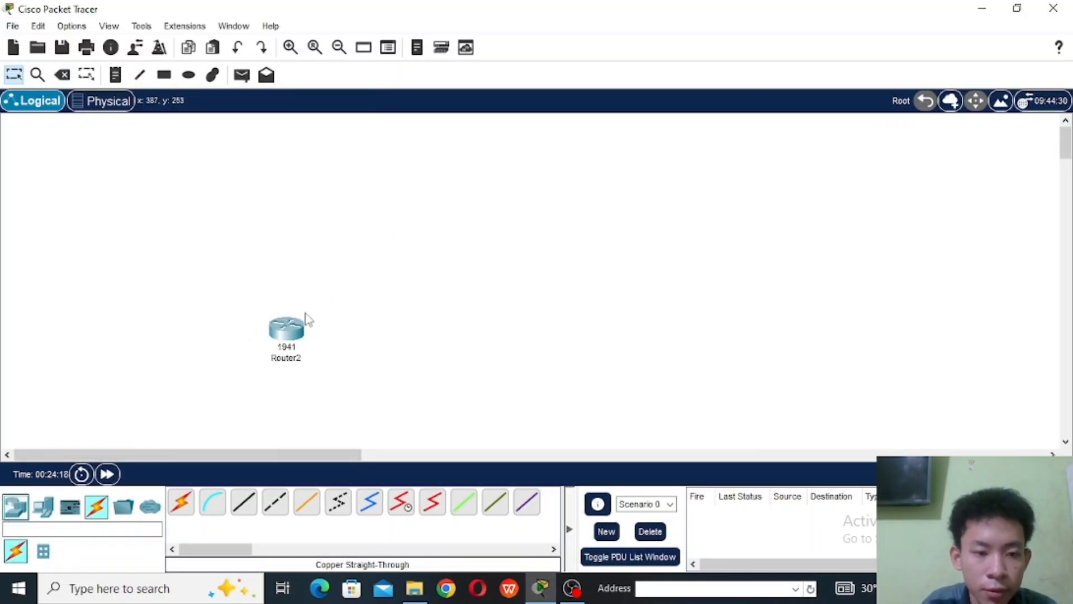
left_click(286, 334)
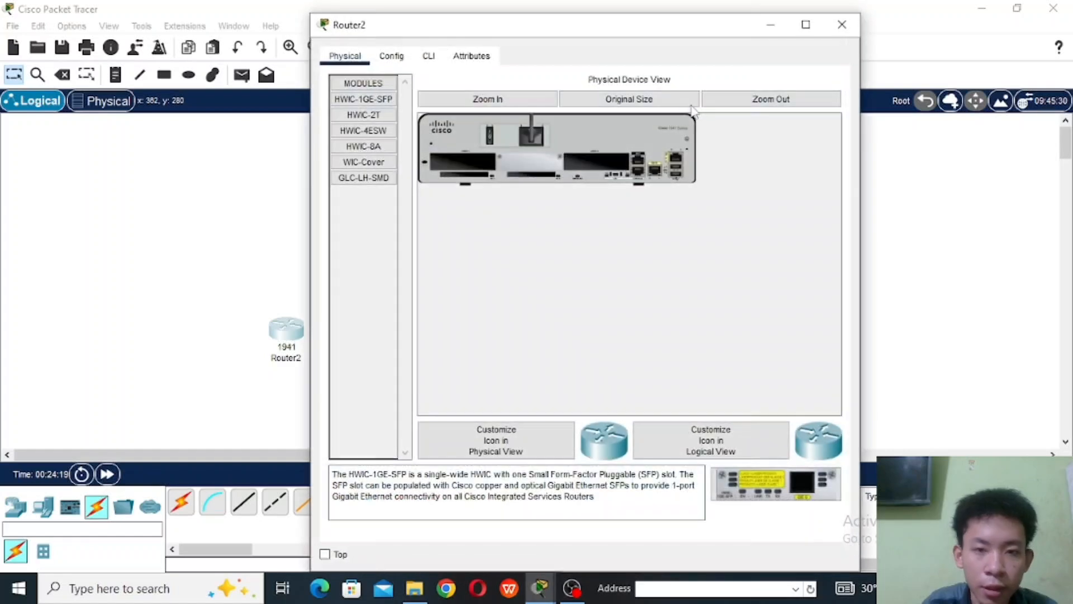
left_click(843, 25)
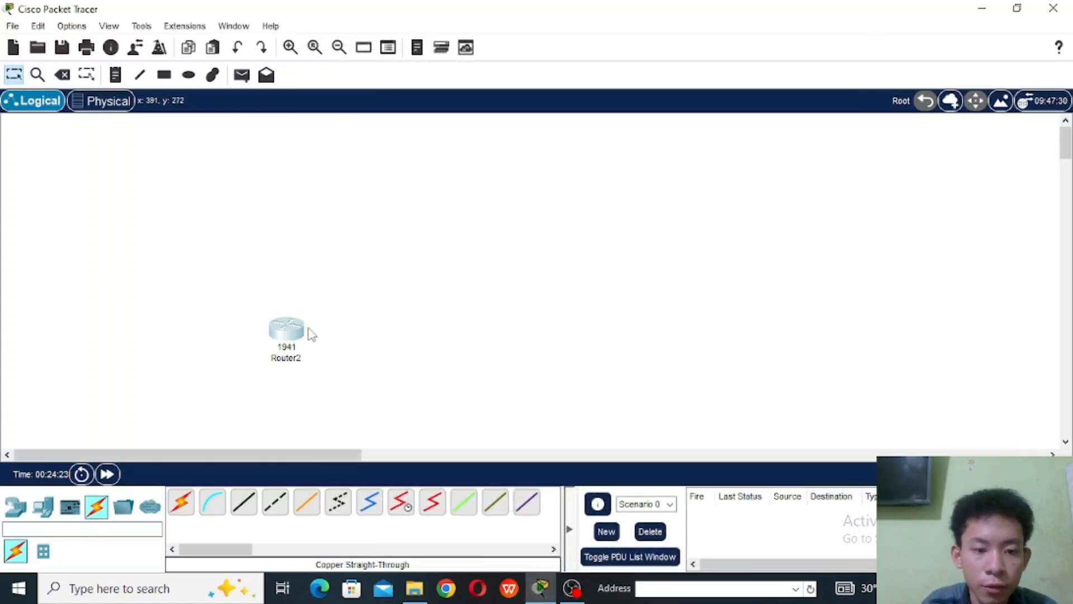
left_click_drag(307, 333, 435, 192)
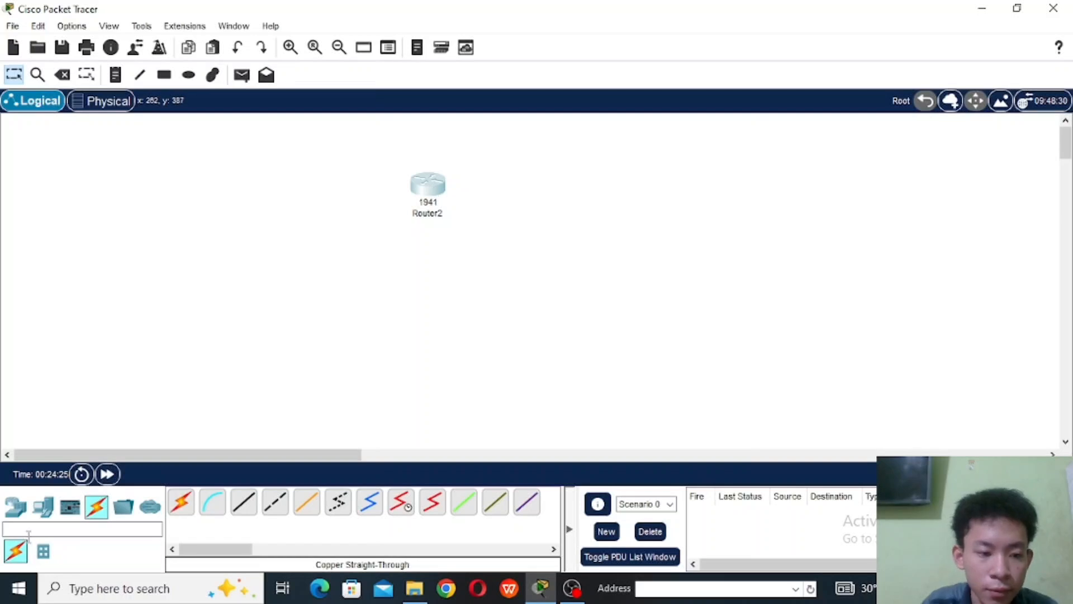
Step: Add a 2950-24 switch to the workspace below the 1941 router
left_click(20, 514)
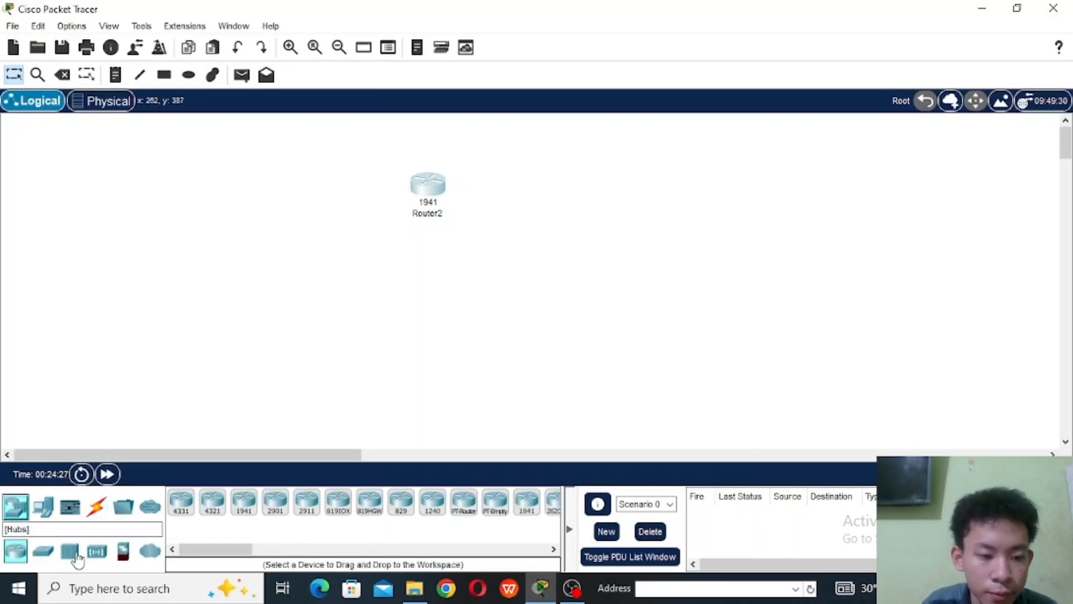
left_click(43, 551)
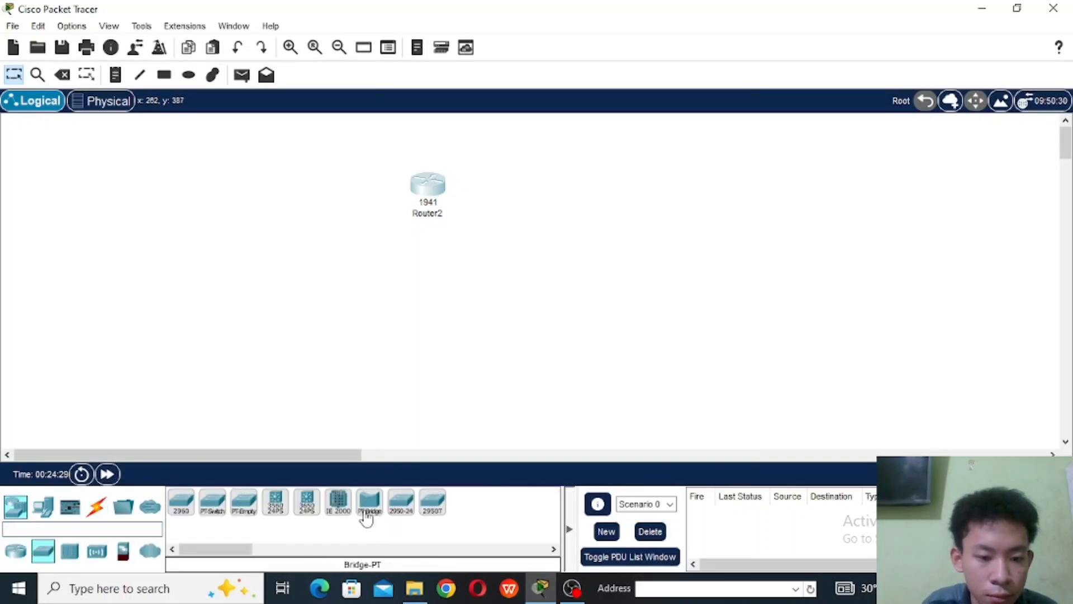
left_click(401, 504)
left_click(448, 284)
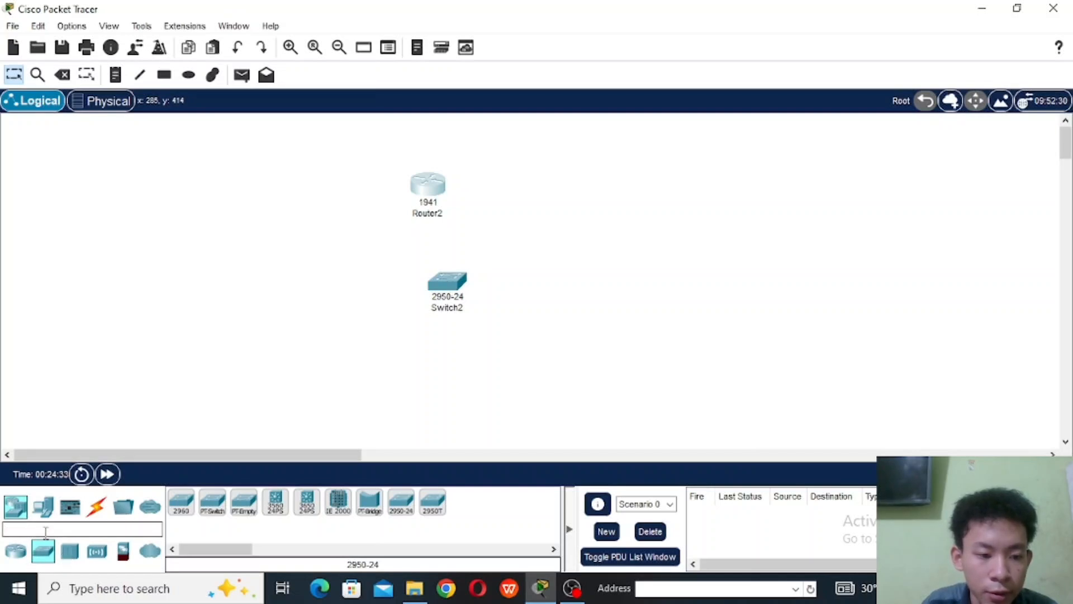
Step: Add a PC, a laptop and a server in a row below the 2950-24 switch
left_click(43, 507)
left_click(180, 502)
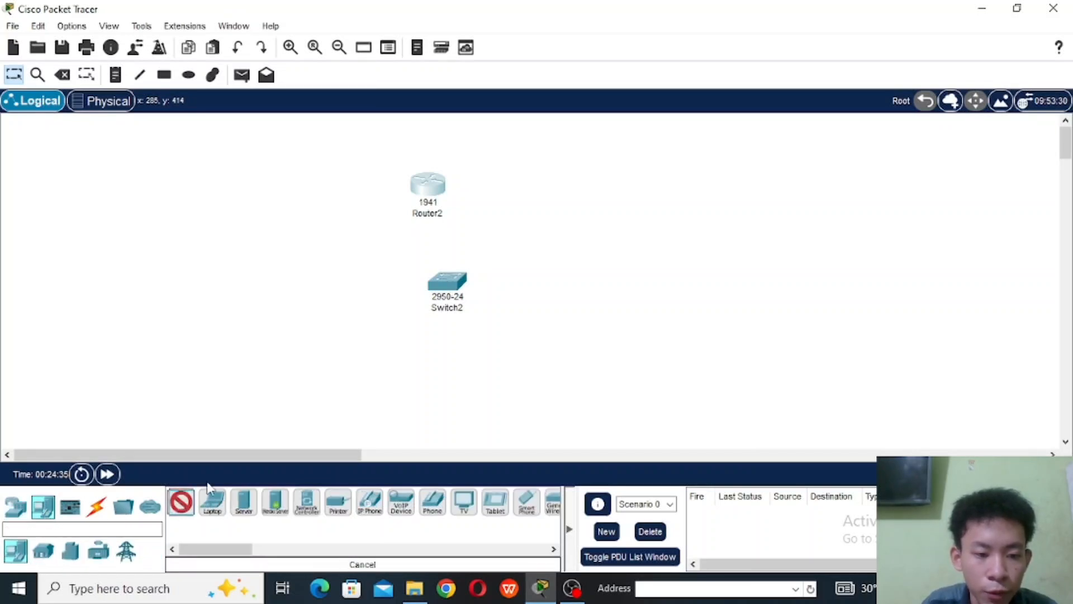
left_click(338, 359)
left_click(213, 503)
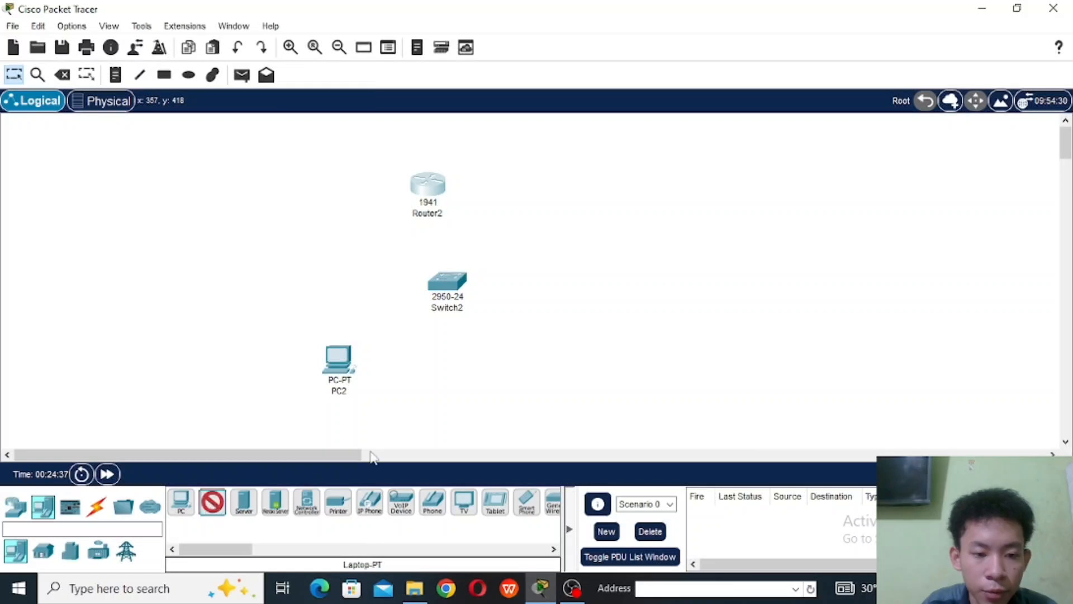
left_click(428, 400)
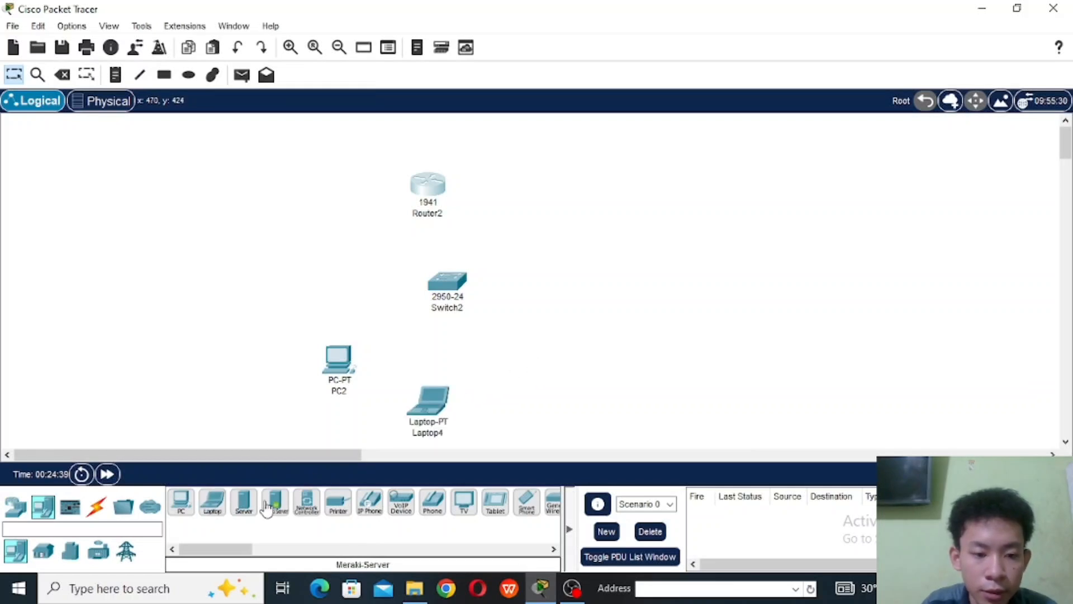
left_click(244, 502)
left_click(544, 390)
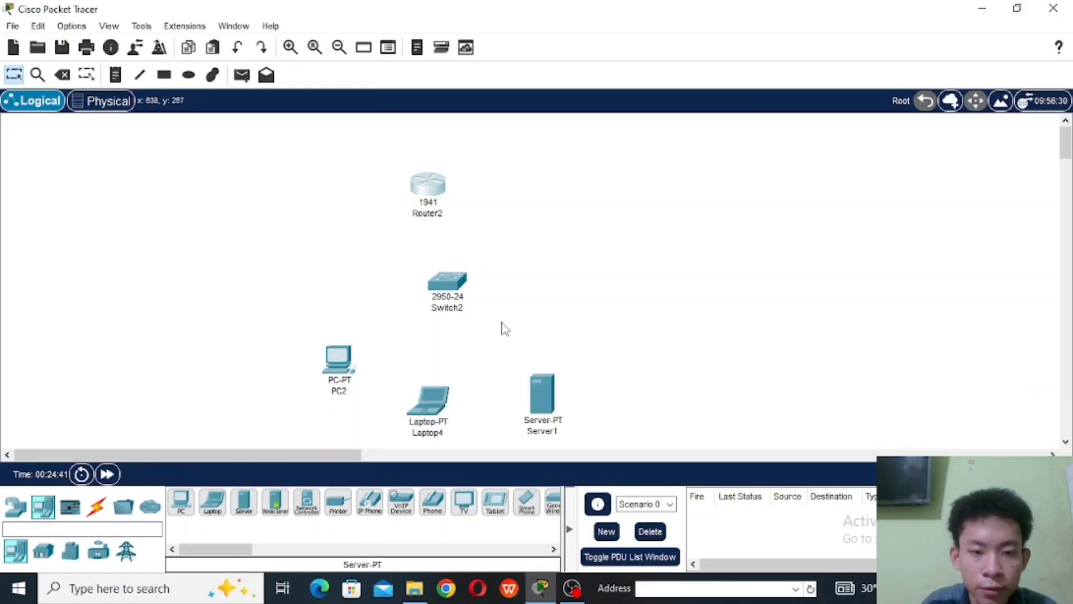
Step: Rearrange the topology by shifting the switch slightly up, the router up and far right, and the server closer to the laptop
left_click_drag(467, 301, 456, 285)
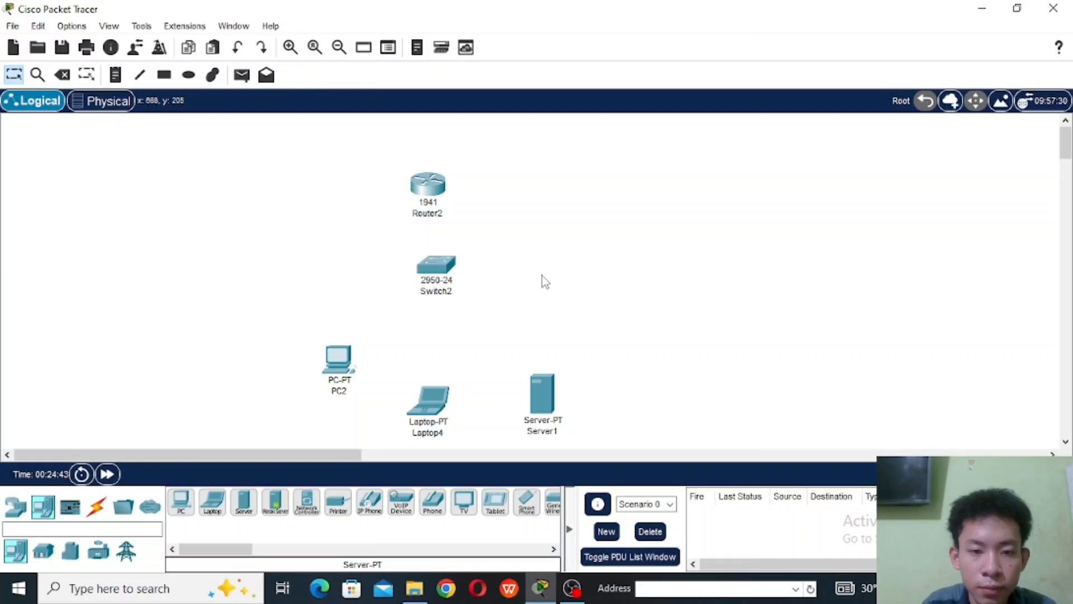
left_click_drag(435, 180, 614, 156)
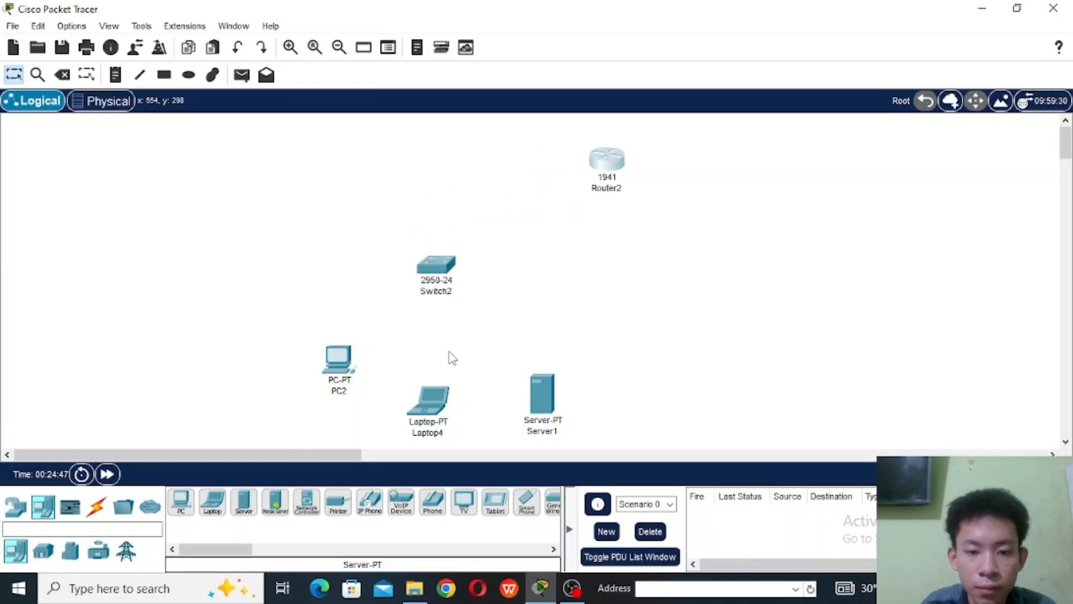
left_click_drag(561, 398, 532, 379)
Step: Connect PC2 to port FastEthernet0/1 of Switch2 with a copper straight-through cable
left_click(96, 505)
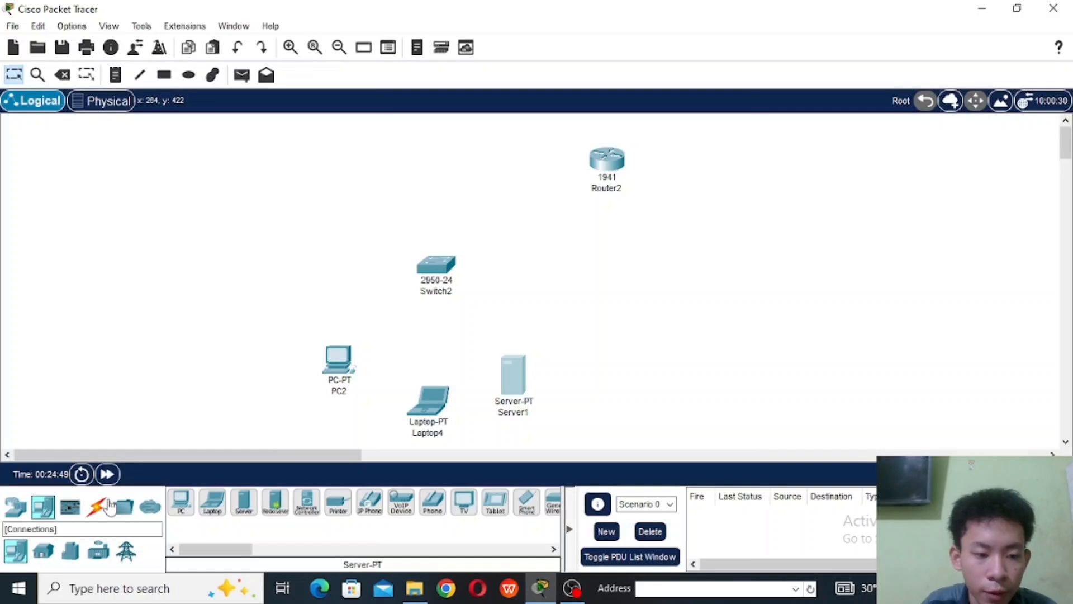
left_click(243, 501)
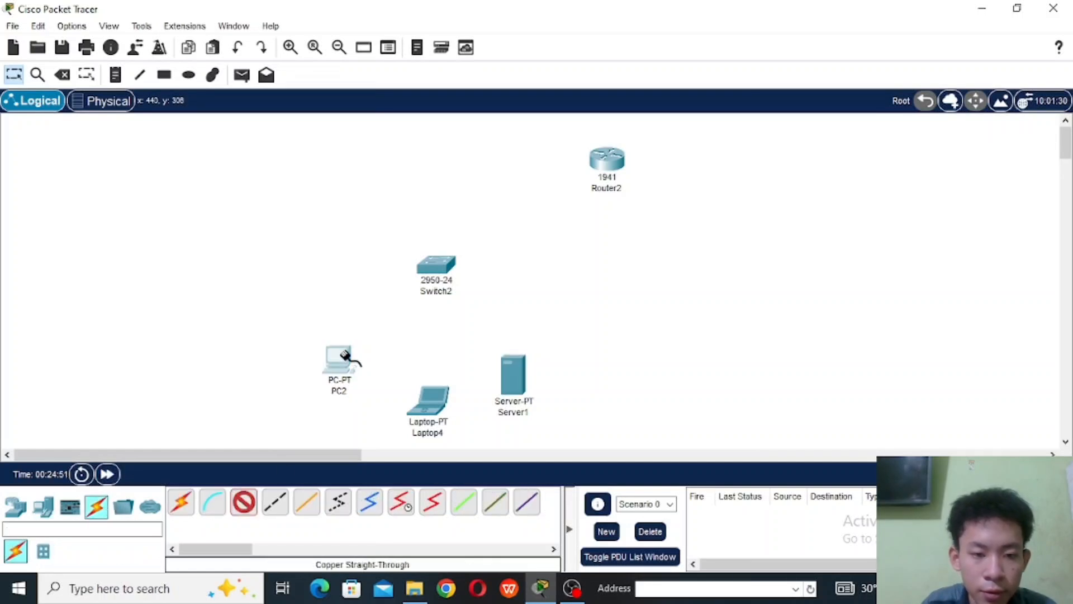
left_click(345, 355)
left_click(400, 417)
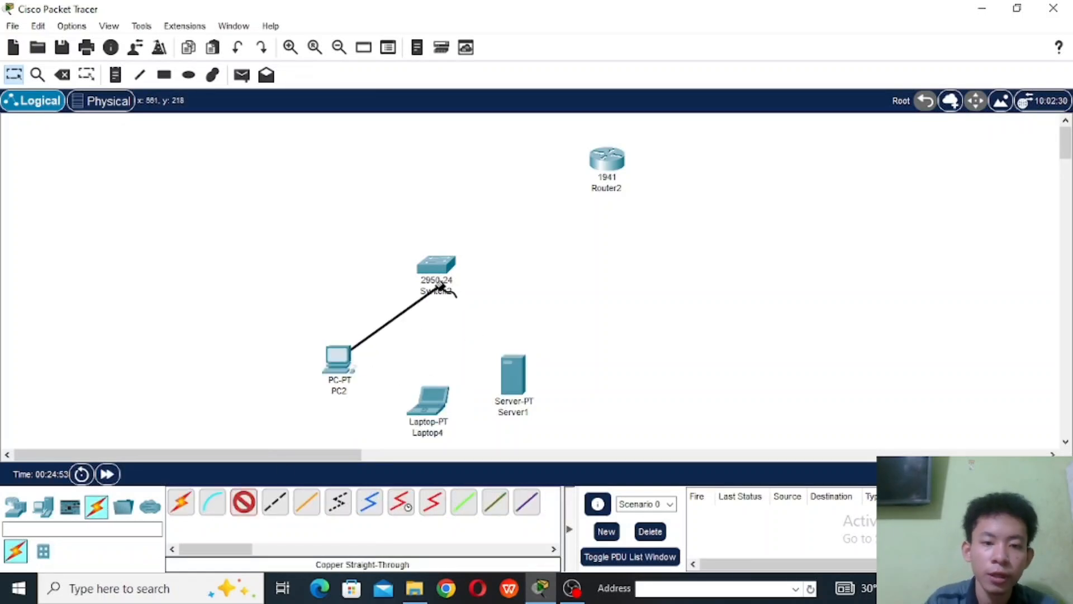
left_click(442, 262)
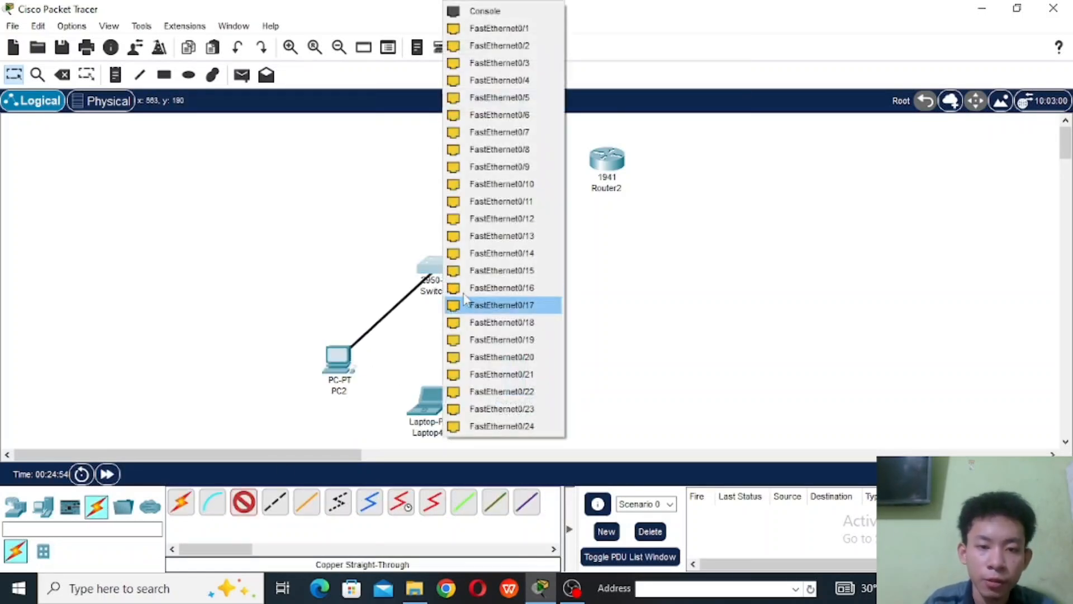
left_click(521, 29)
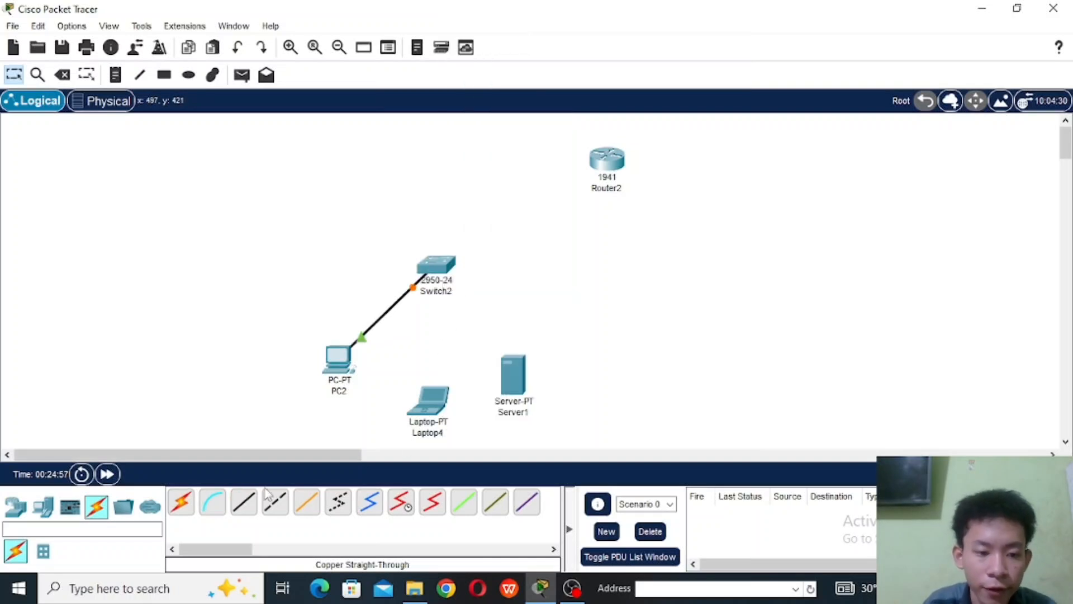
Step: Connect Laptop4 to port FastEthernet0/2 of Switch2 with a copper straight-through cable
left_click(244, 501)
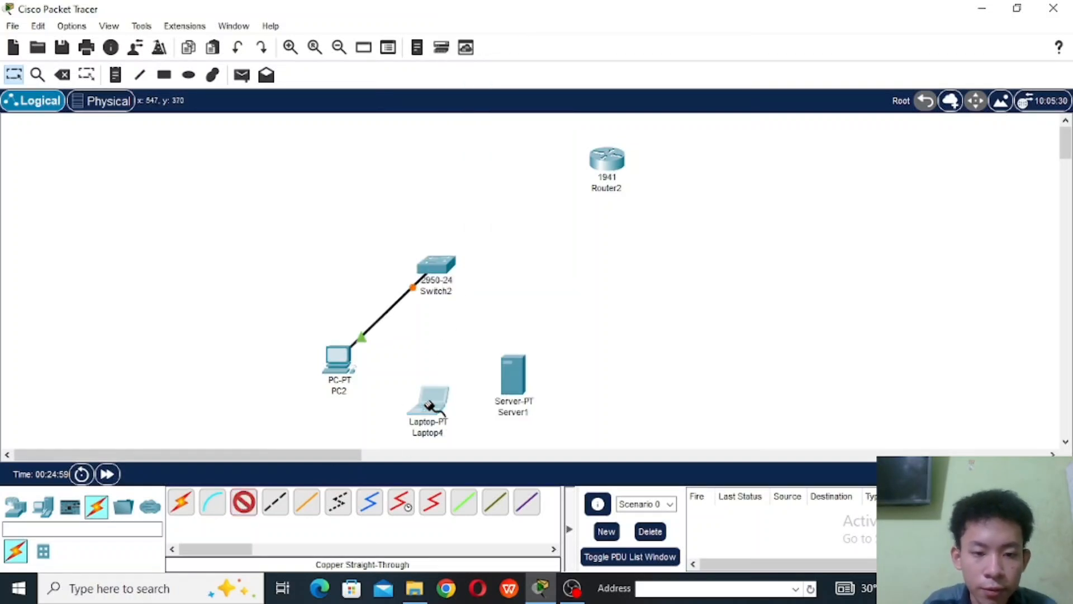
left_click(430, 406)
left_click(480, 469)
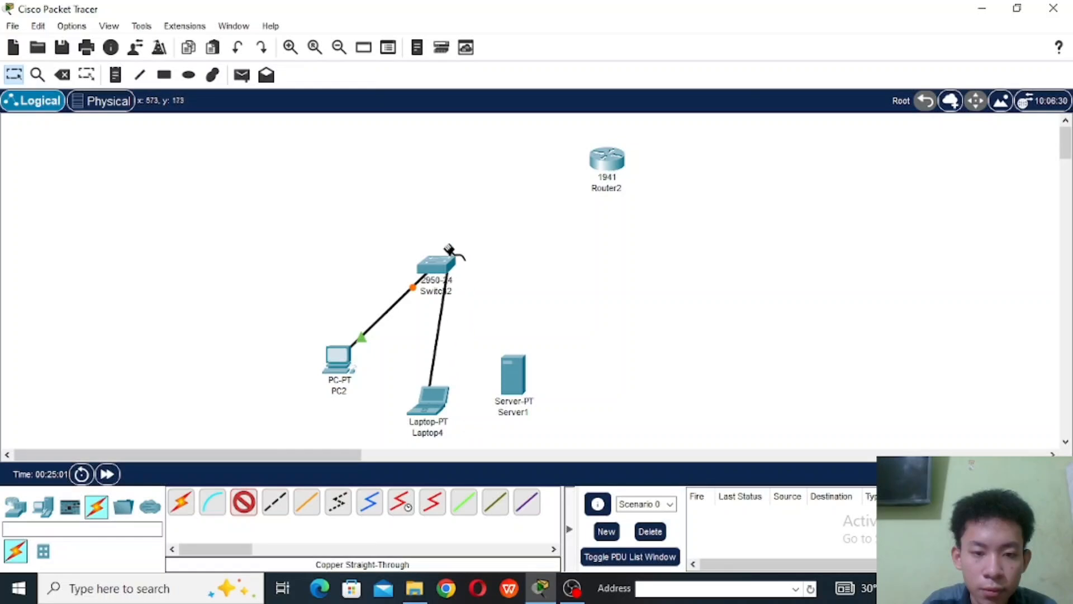
left_click(435, 262)
left_click(511, 29)
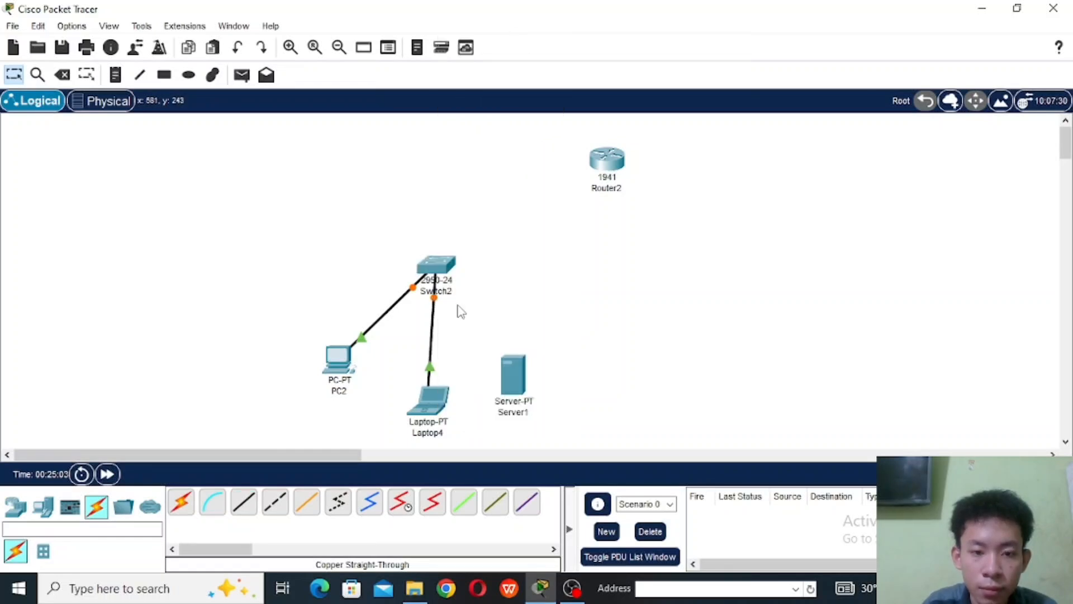
Step: Connect Server1's FastEthernet0 port to FastEthernet0/3 of Switch2 with a copper straight-through cable
left_click(244, 501)
left_click(513, 392)
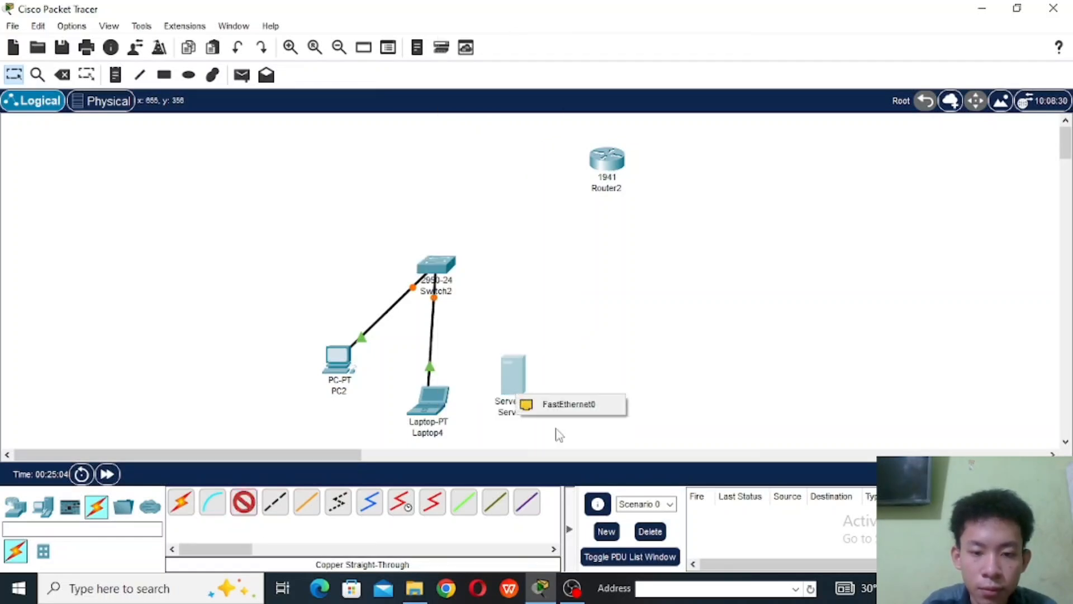
left_click(564, 404)
left_click(435, 264)
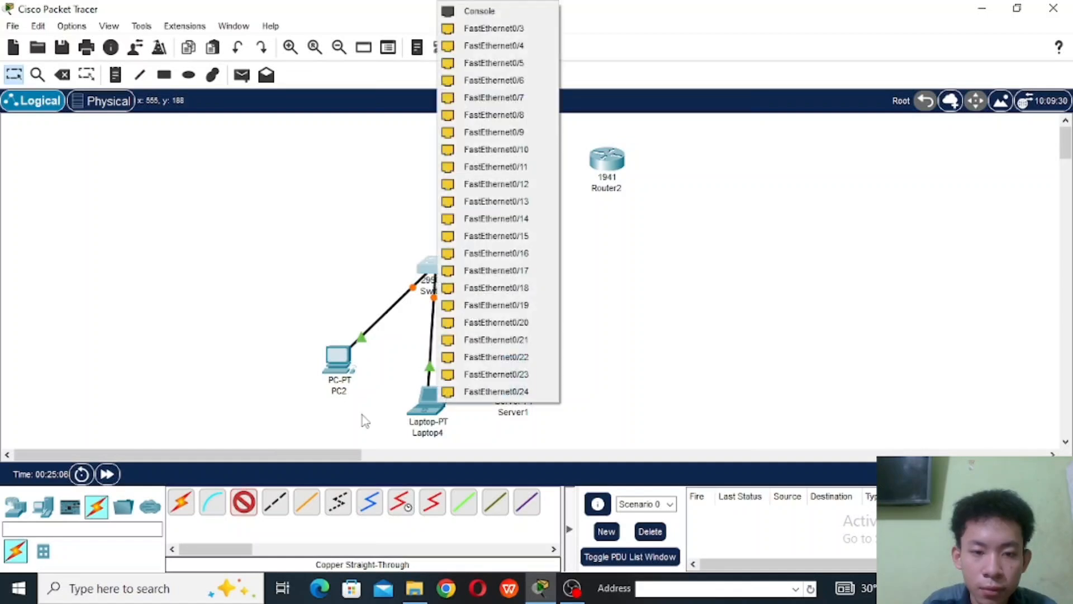
left_click(526, 29)
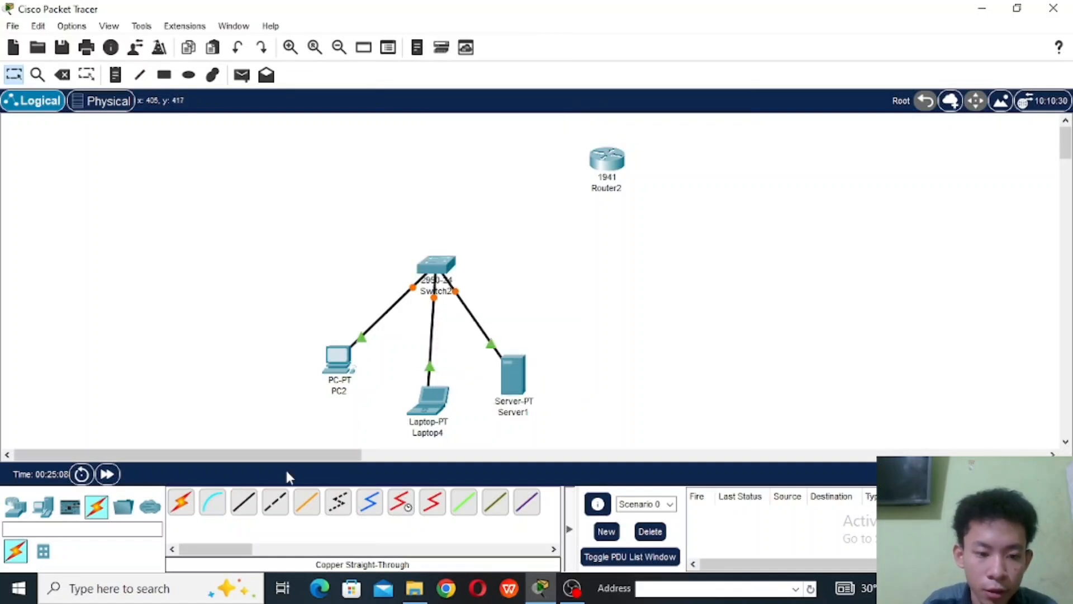
Step: Connect port FastEthernet0/4 of Switch2 to the 1941 router with a copper straight-through cable
left_click(246, 506)
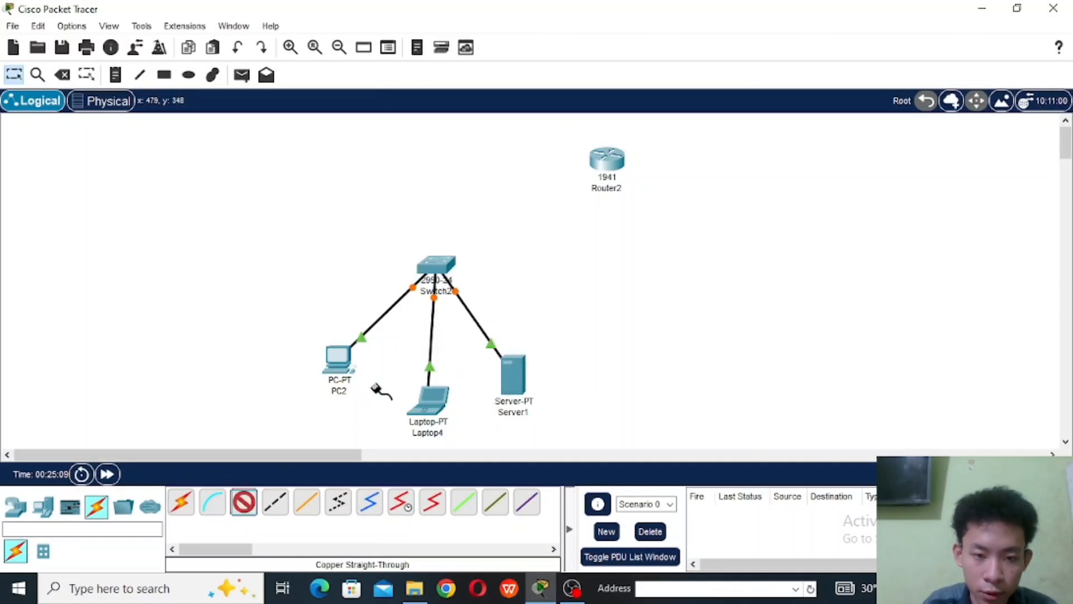
left_click(435, 265)
left_click(541, 32)
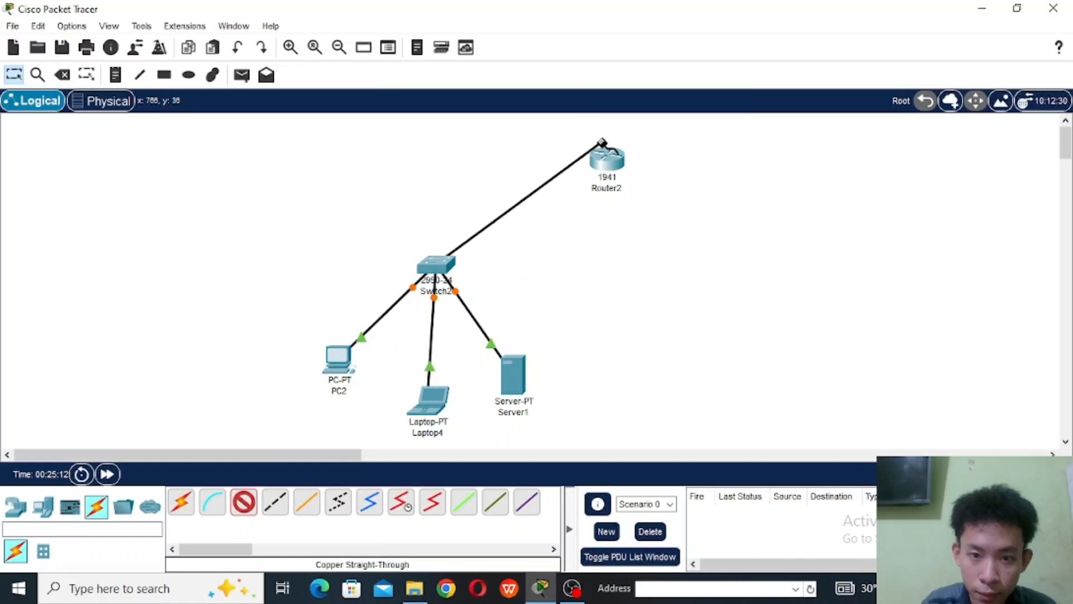
left_click(607, 158)
left_click(652, 203)
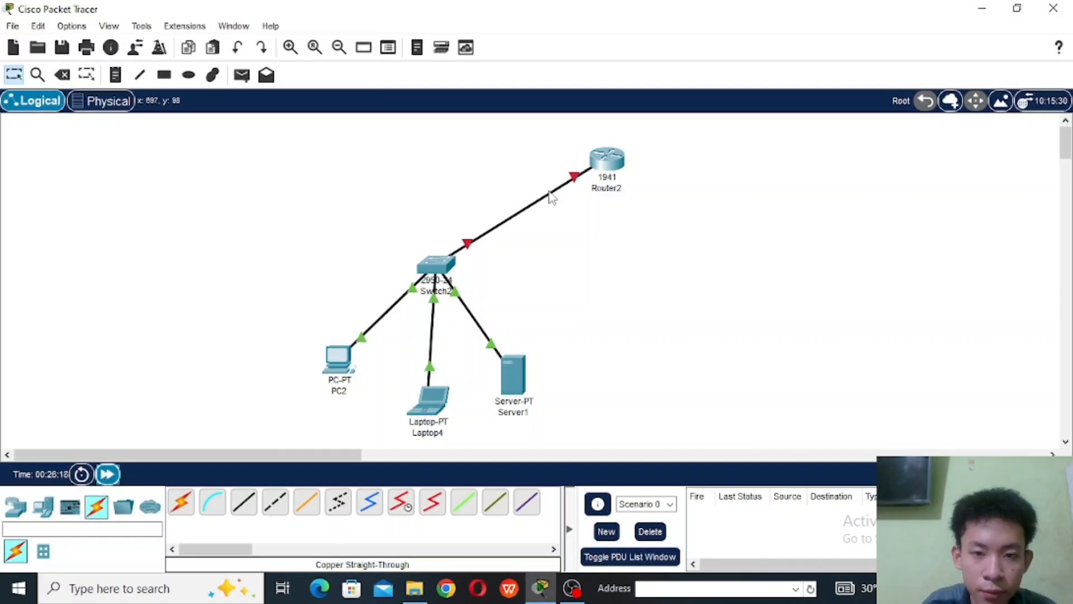
Step: Examine Router2's physical modules, command line and configuration settings, including its GigabitEthernet0/0 interface
left_click(605, 161)
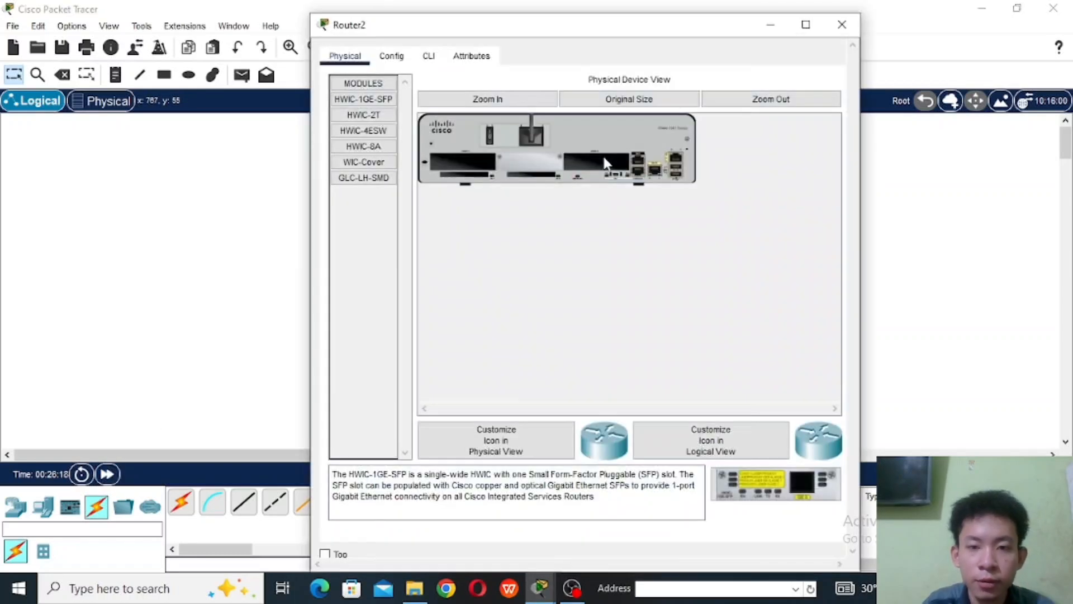
left_click(399, 56)
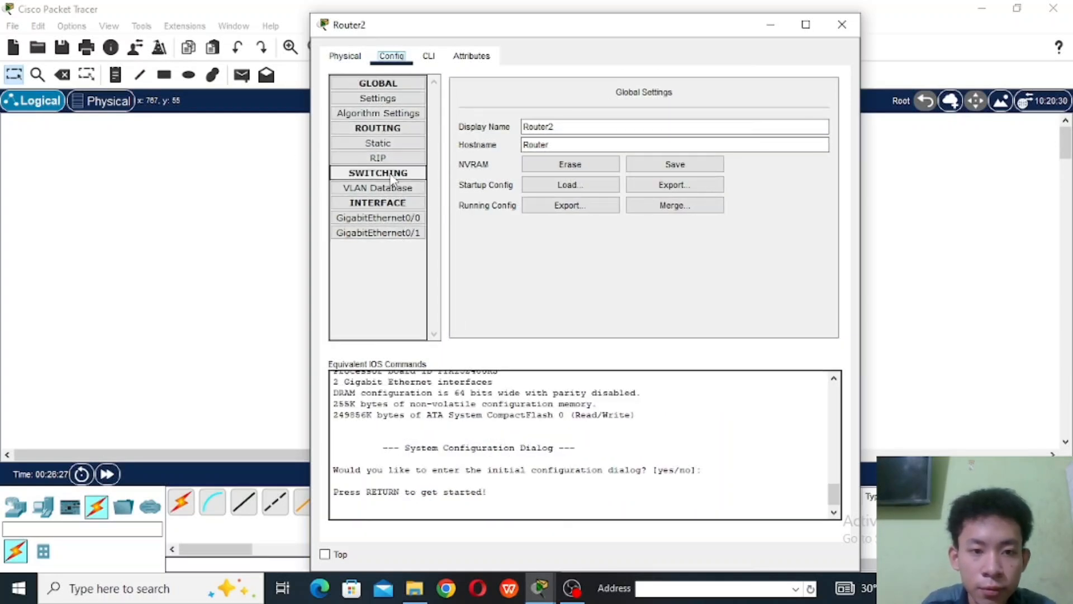
left_click(344, 56)
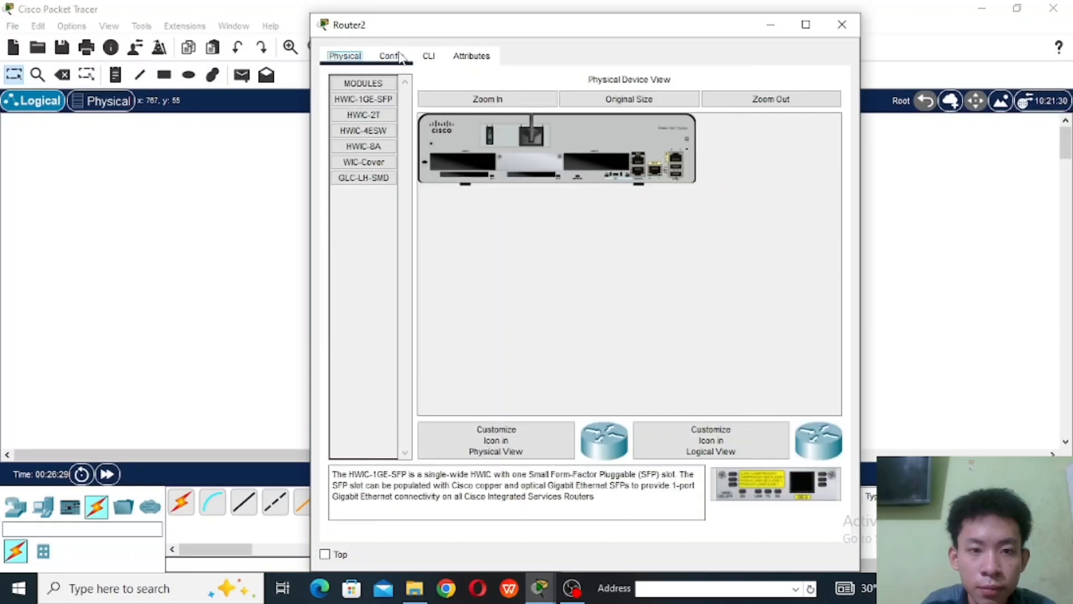
left_click(429, 56)
left_click(390, 57)
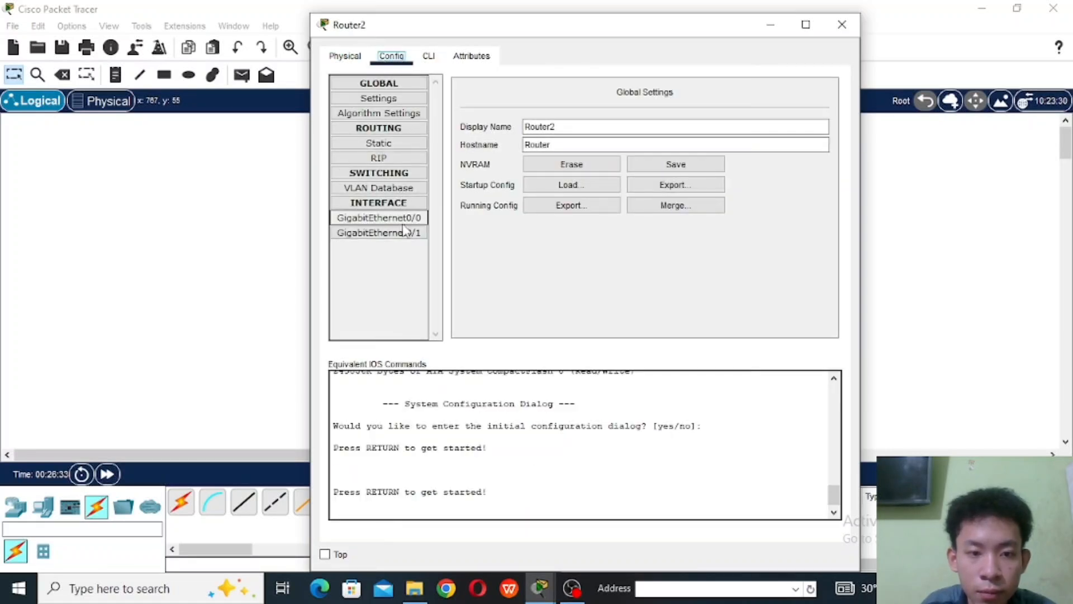
left_click(402, 223)
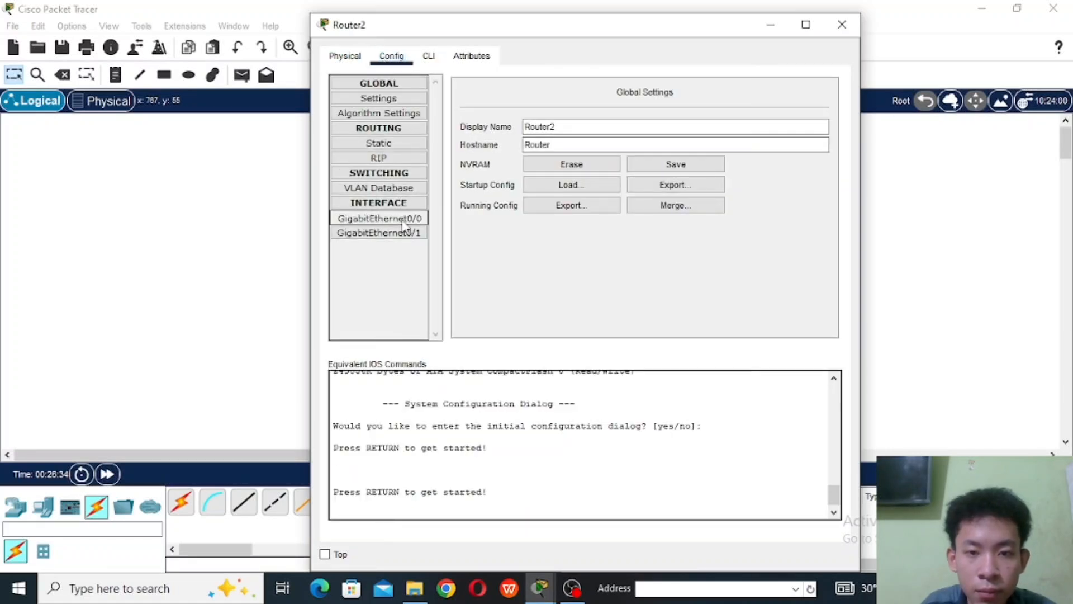
left_click(841, 24)
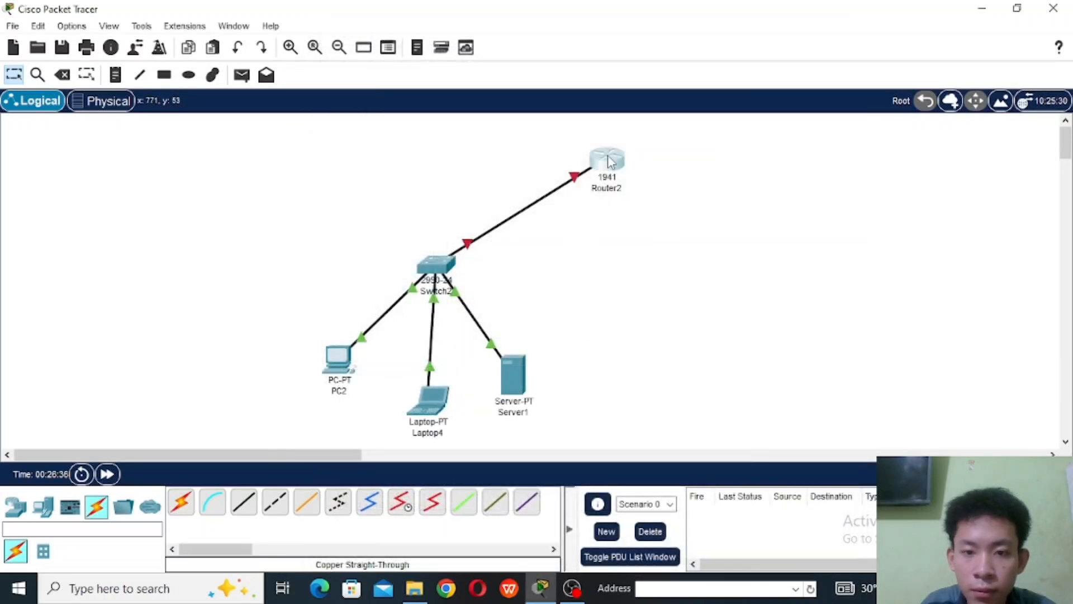
Step: Replace the 1941 router by deleting it and adding a generic Router-PT above and to the right of Switch2
left_click(60, 77)
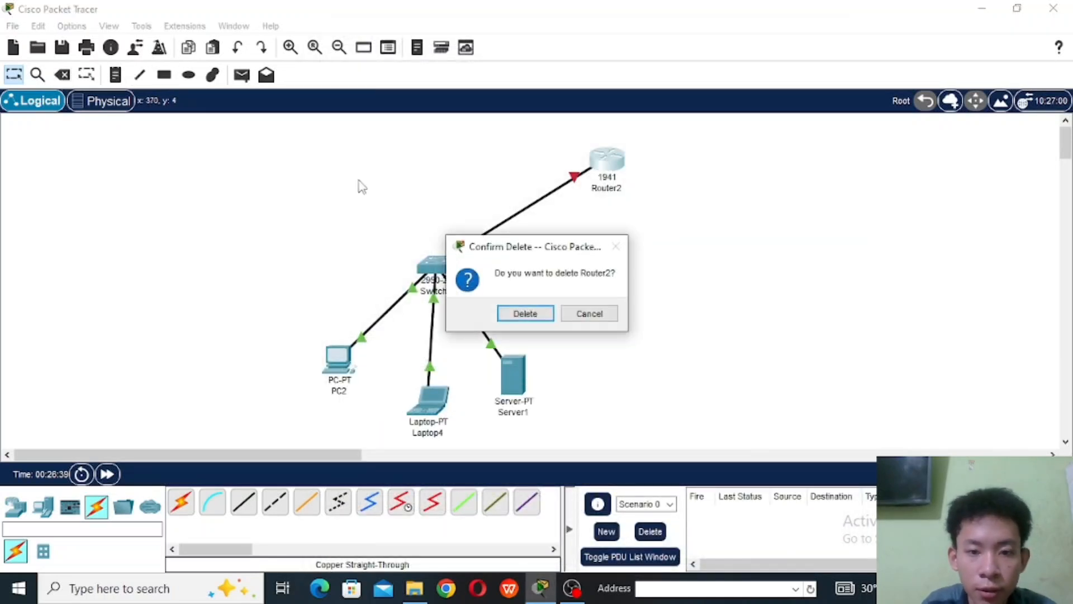
left_click(529, 314)
left_click(15, 506)
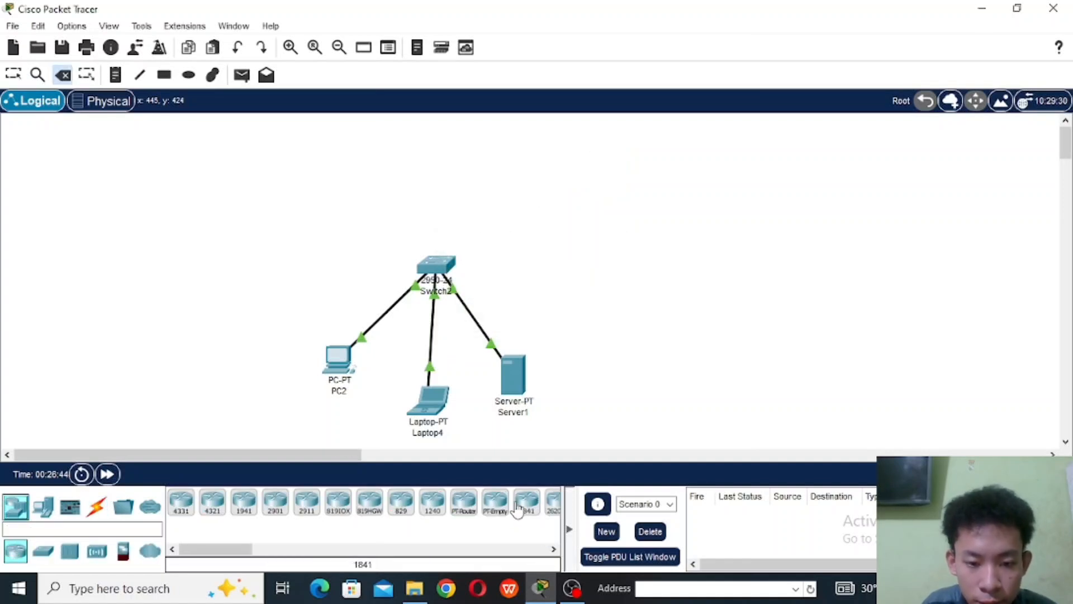
left_click(463, 503)
left_click(557, 173)
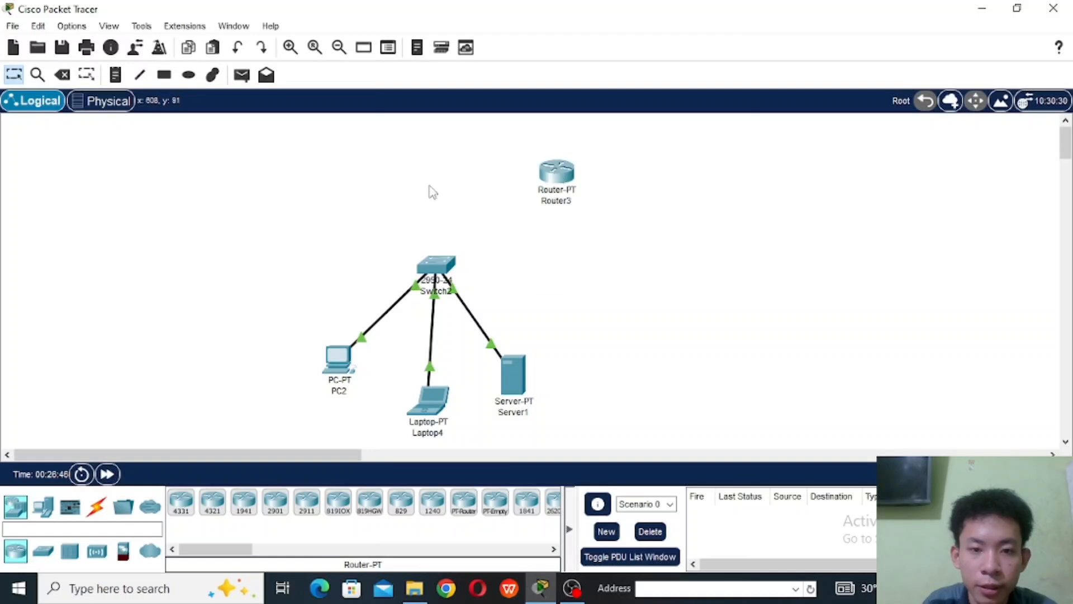
Step: Connect port FastEthernet0/4 of Switch2 to FastEthernet0/0 of the Router-PT with a copper straight-through cable
left_click(97, 506)
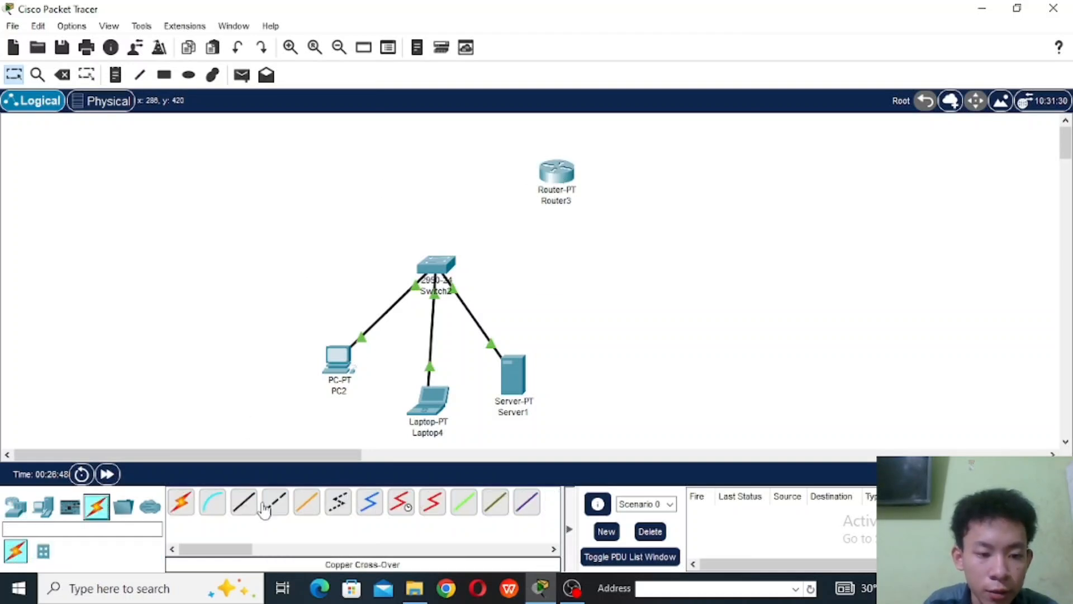
left_click(244, 501)
left_click(438, 264)
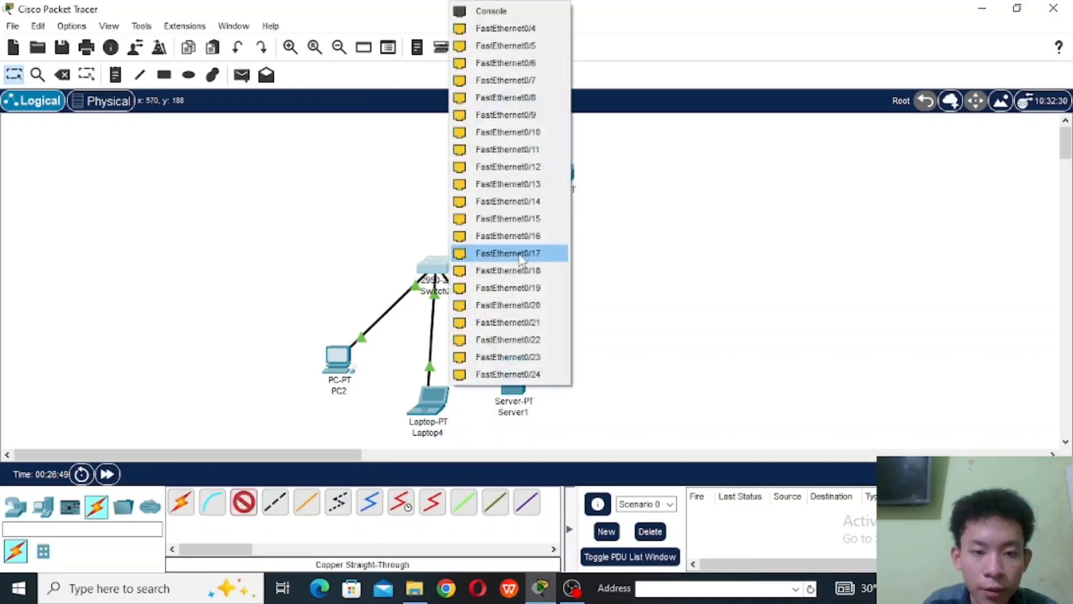
left_click(551, 35)
left_click(556, 173)
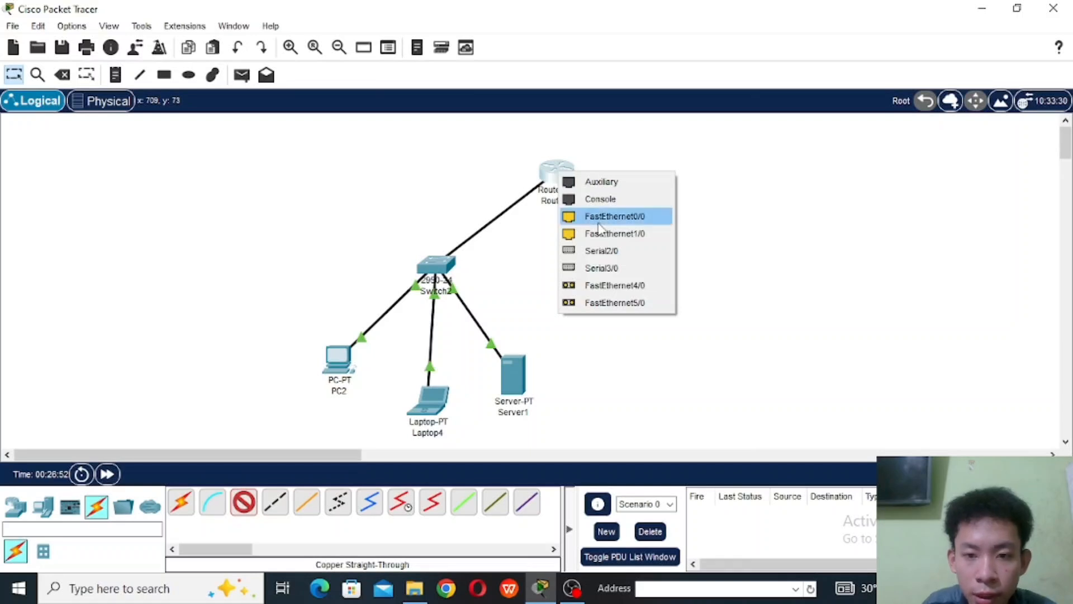
left_click(619, 223)
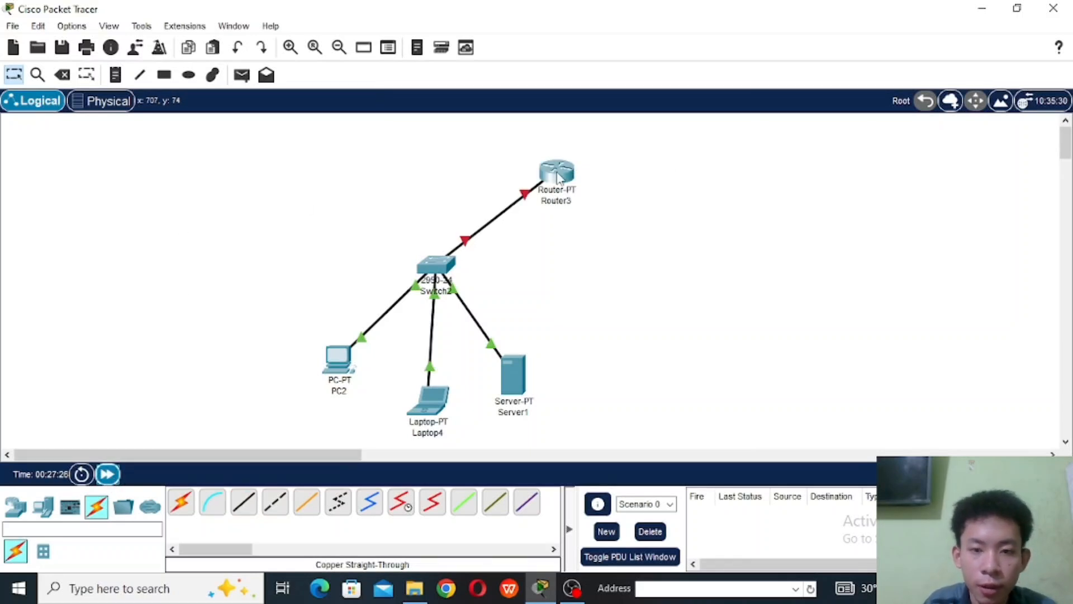
Step: Turn on Router3's FastEthernet0/0 port with IPv4 address 192.168.70.1 and the default subnet mask, and fast-forward the simulation time
left_click(555, 178)
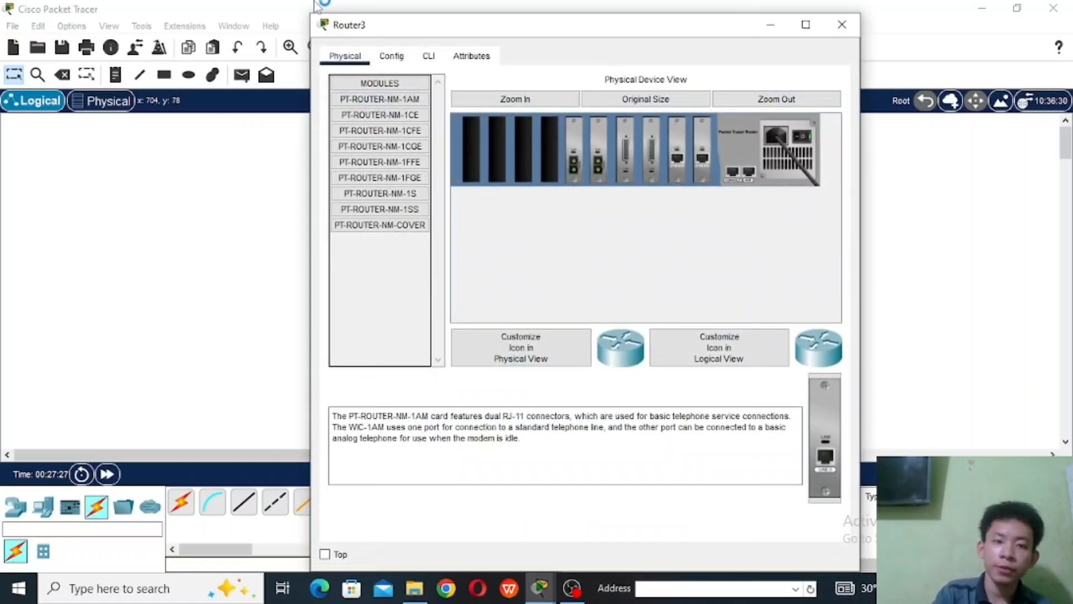
left_click(405, 56)
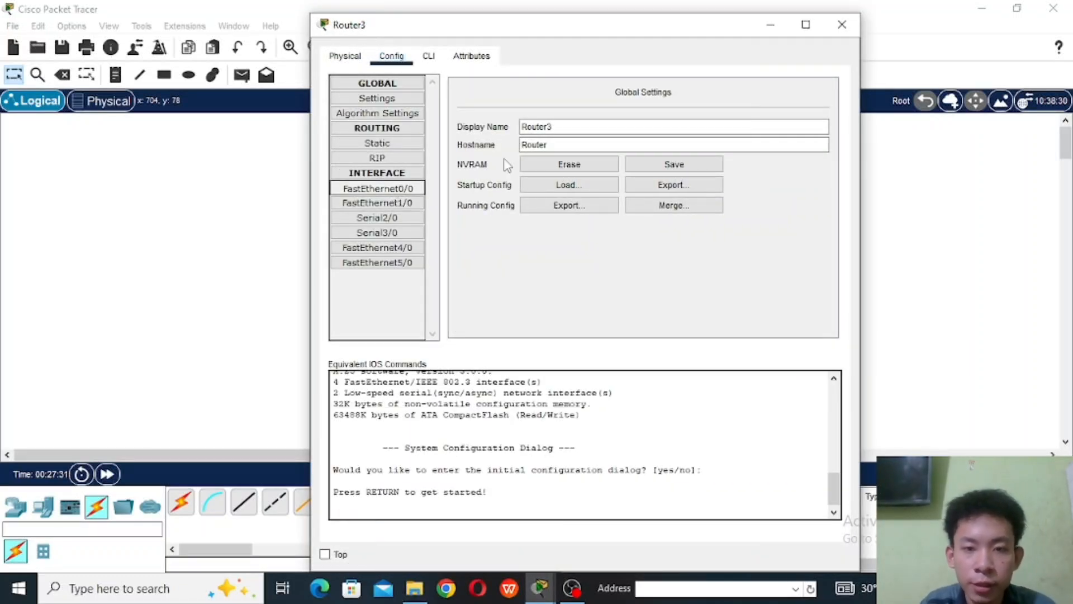
left_click(390, 189)
left_click(694, 193)
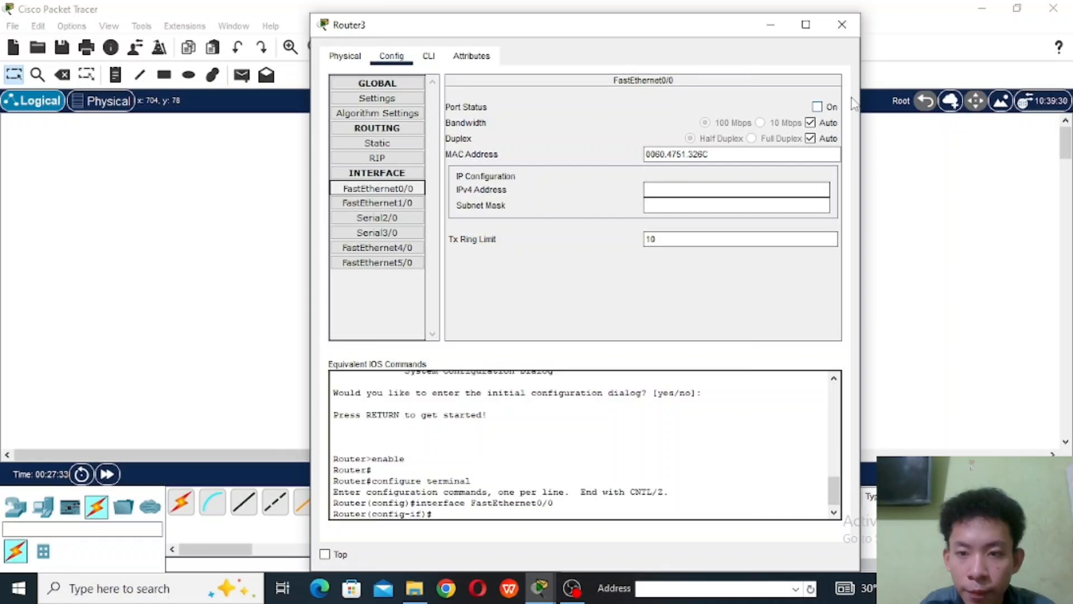
left_click(817, 107)
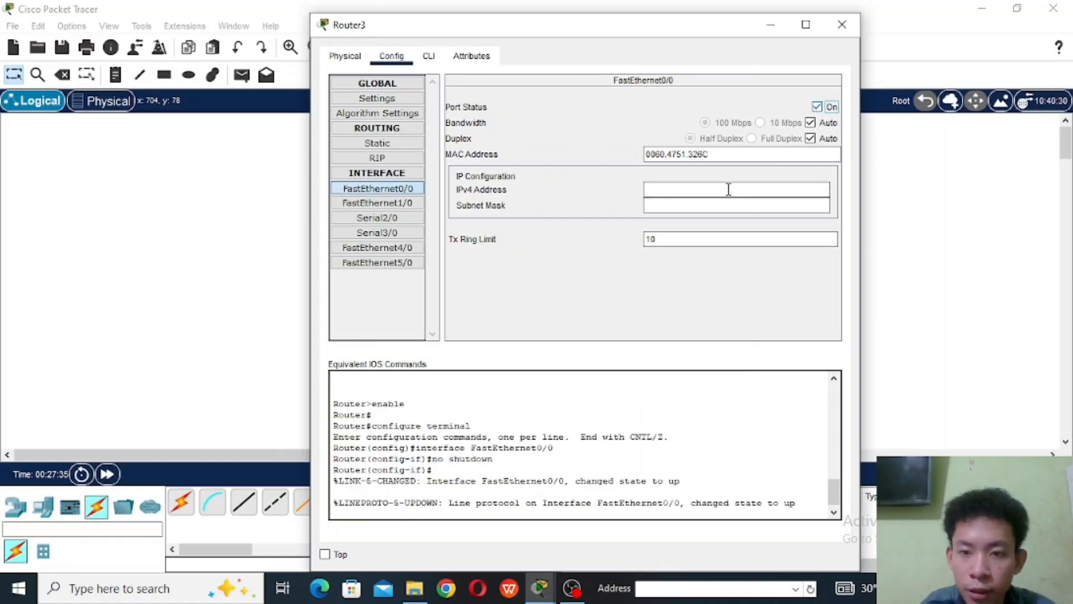
left_click(701, 205)
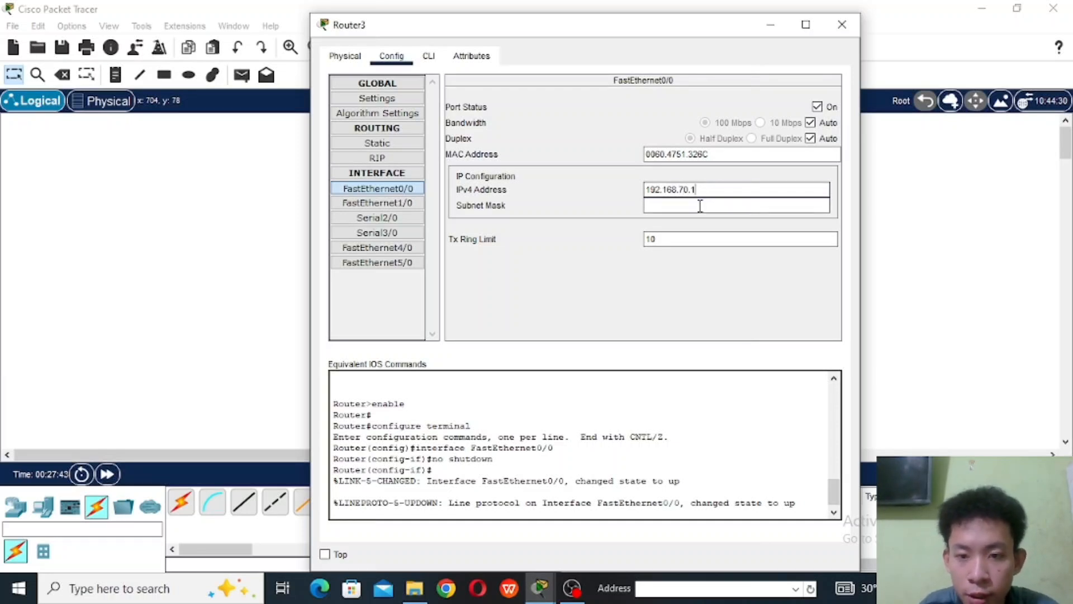
left_click(841, 28)
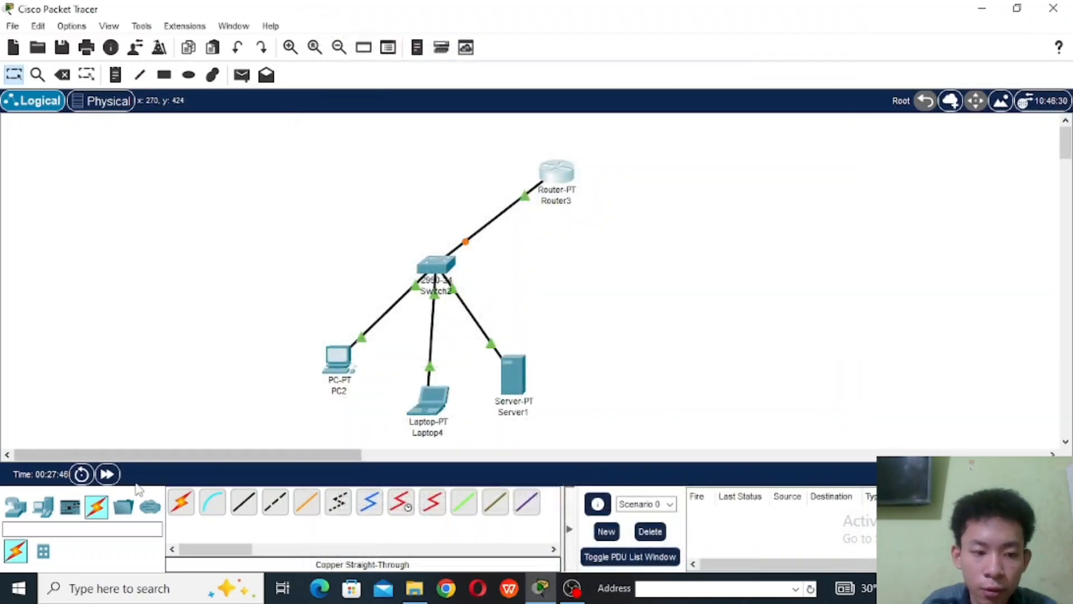
left_click(102, 481)
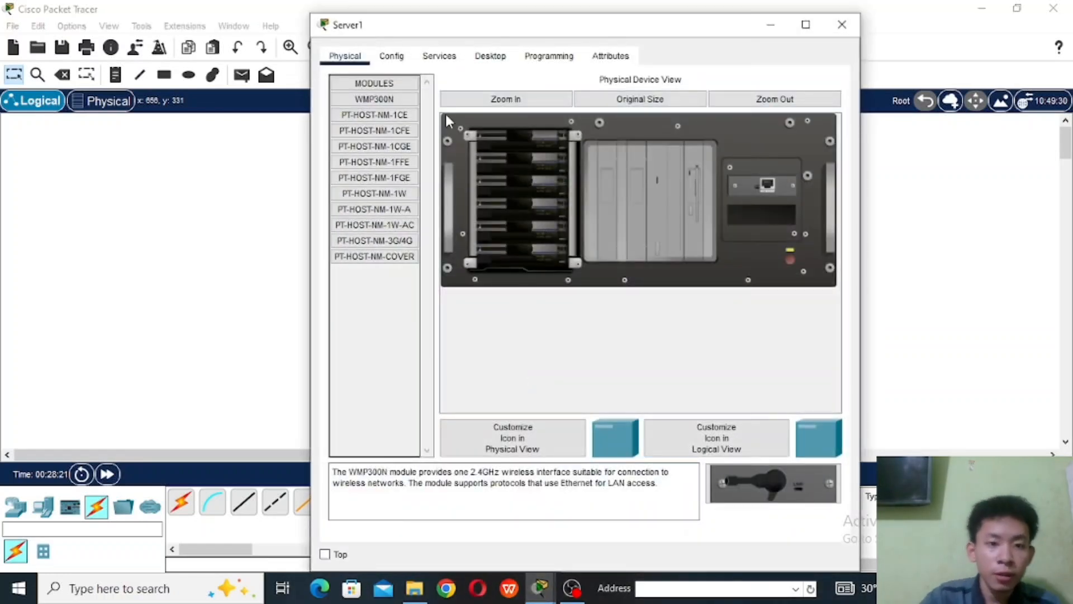
Step: Give Server1 the static IPv4 address 192.168.70.2 with subnet mask 255.255.255.0
left_click(389, 57)
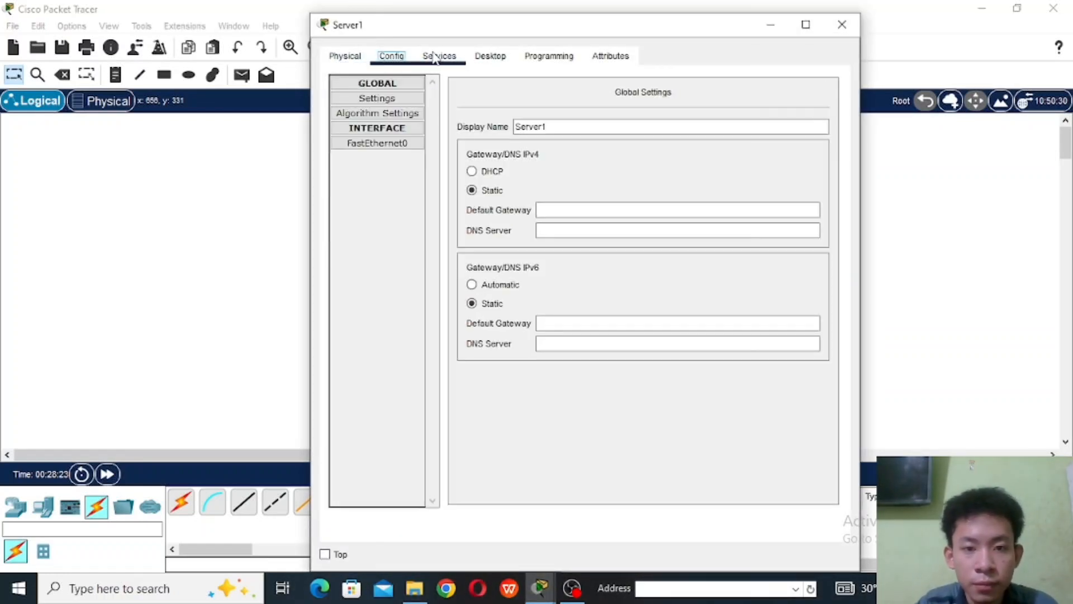
left_click(427, 58)
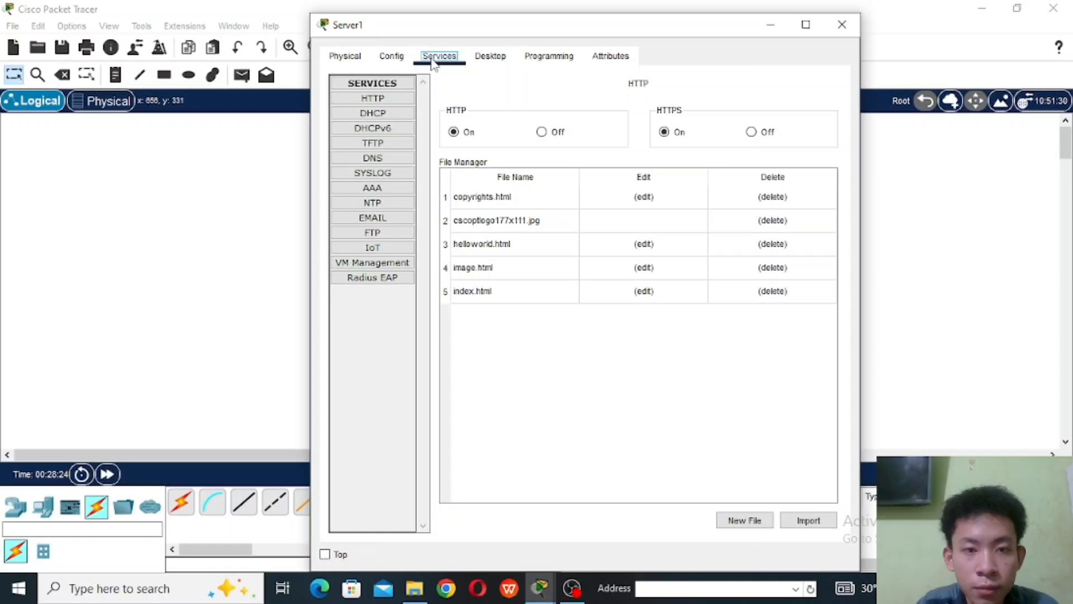
left_click(481, 58)
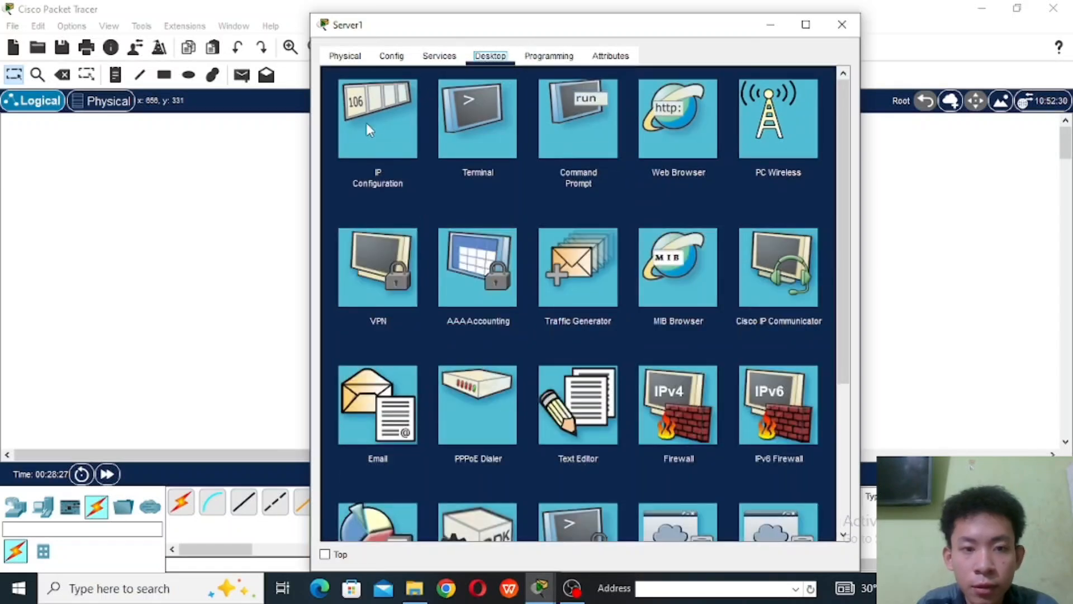
left_click(368, 115)
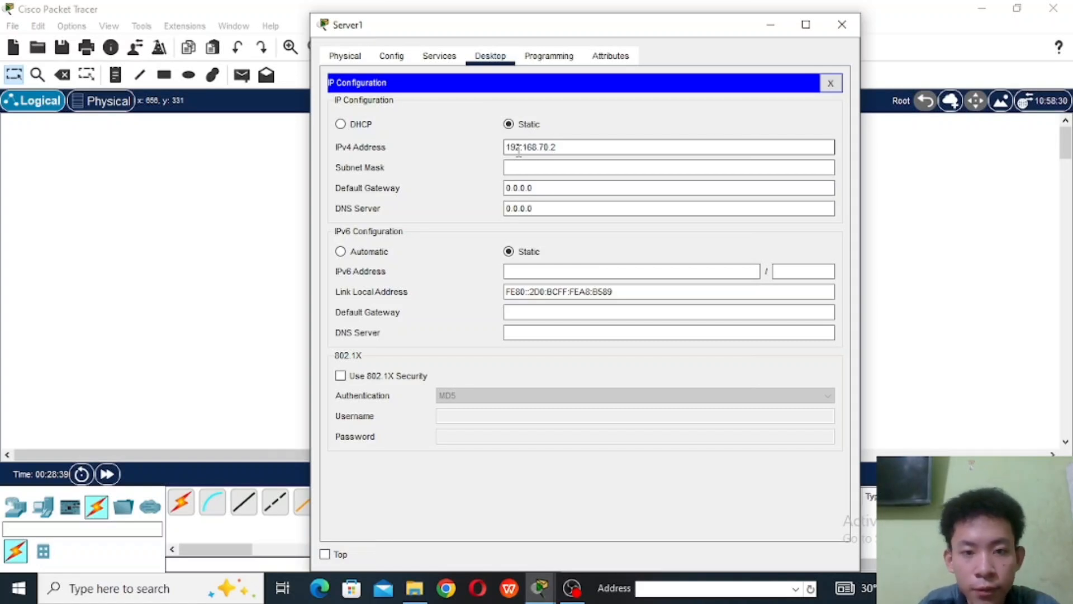
left_click(538, 167)
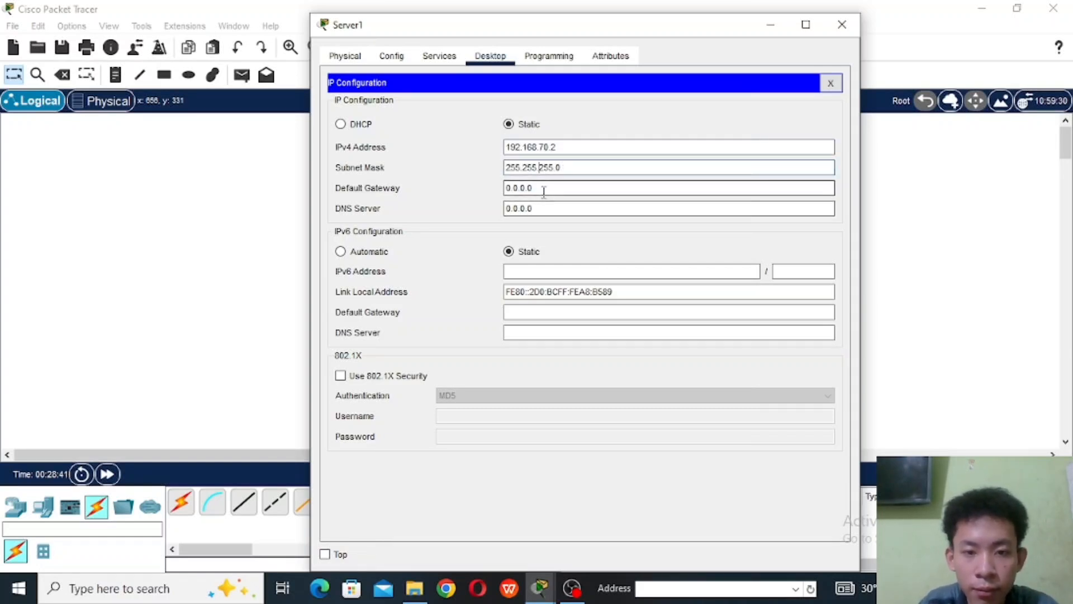
Step: Set Server1's IPv4 default gateway to 192.168.70.1 and its DNS server to 1.1.1.1
double_click(544, 192)
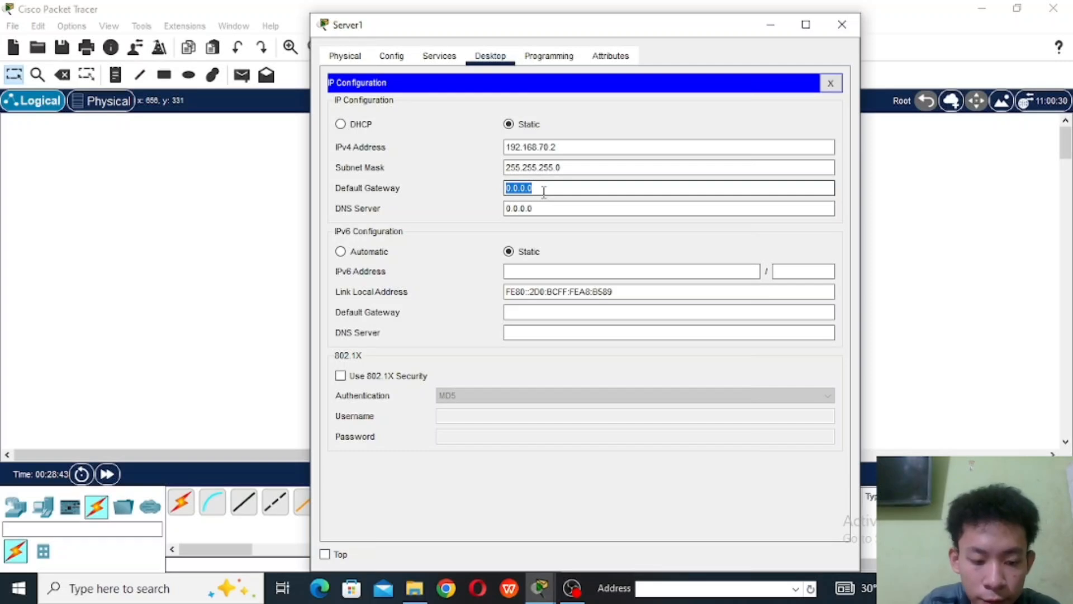
type("192.168.70.1")
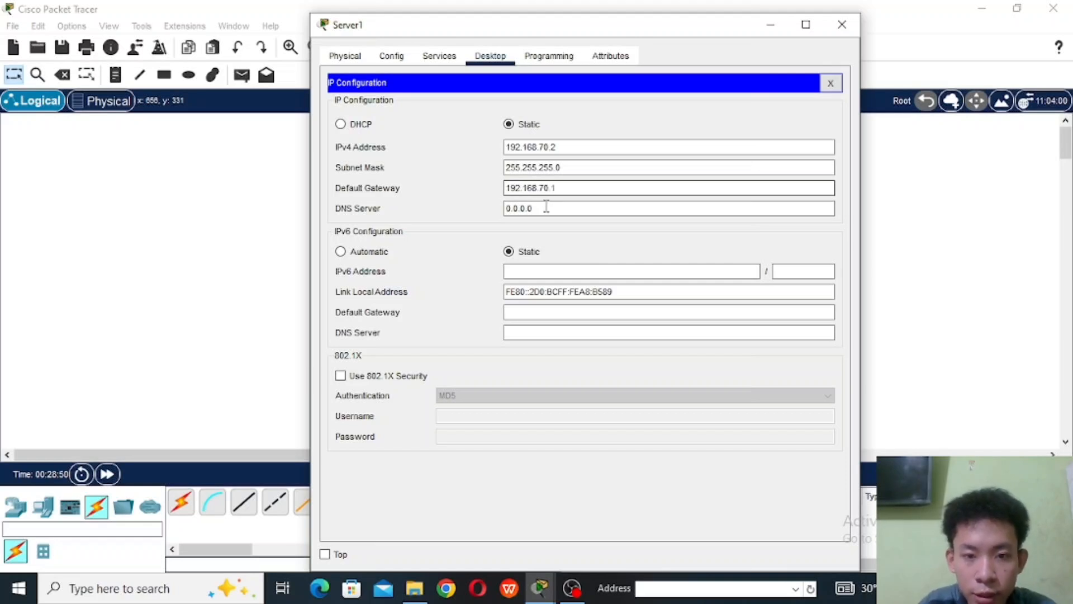
left_click(546, 206)
double_click(546, 207)
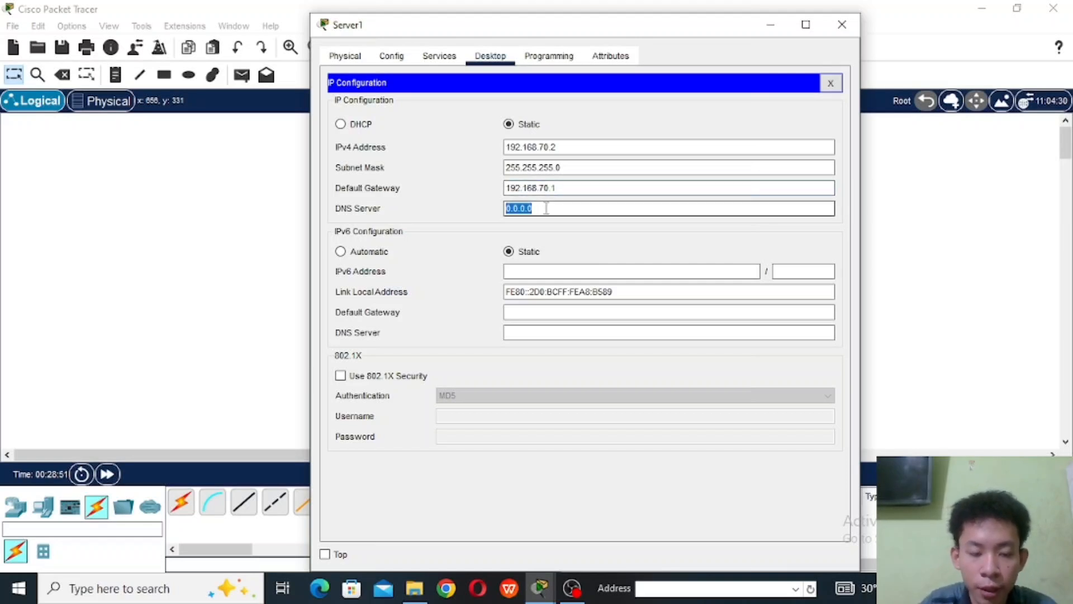
type("1")
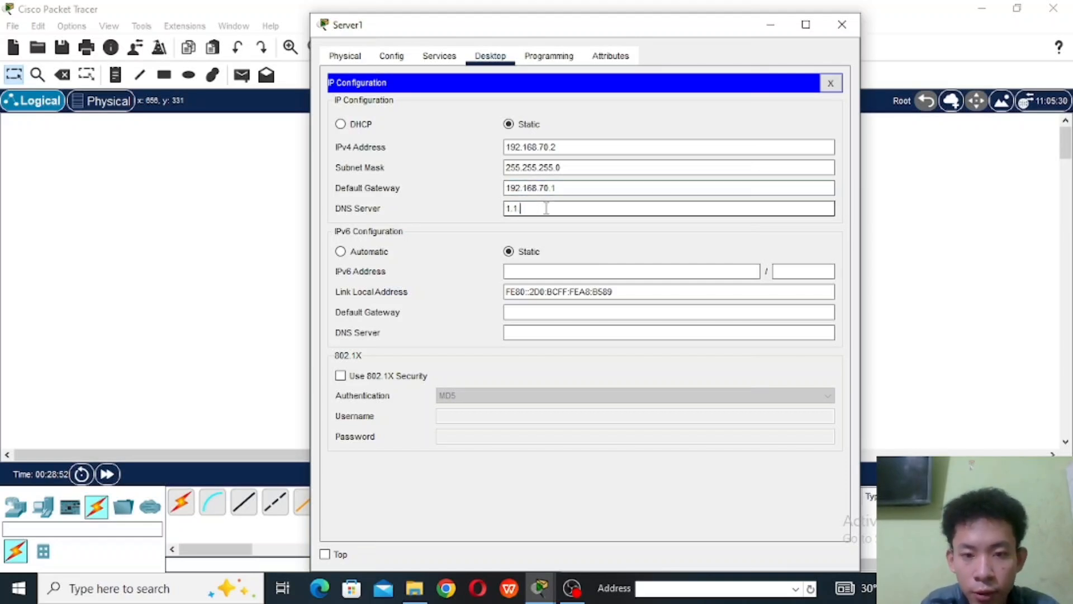
type(".1.1.1")
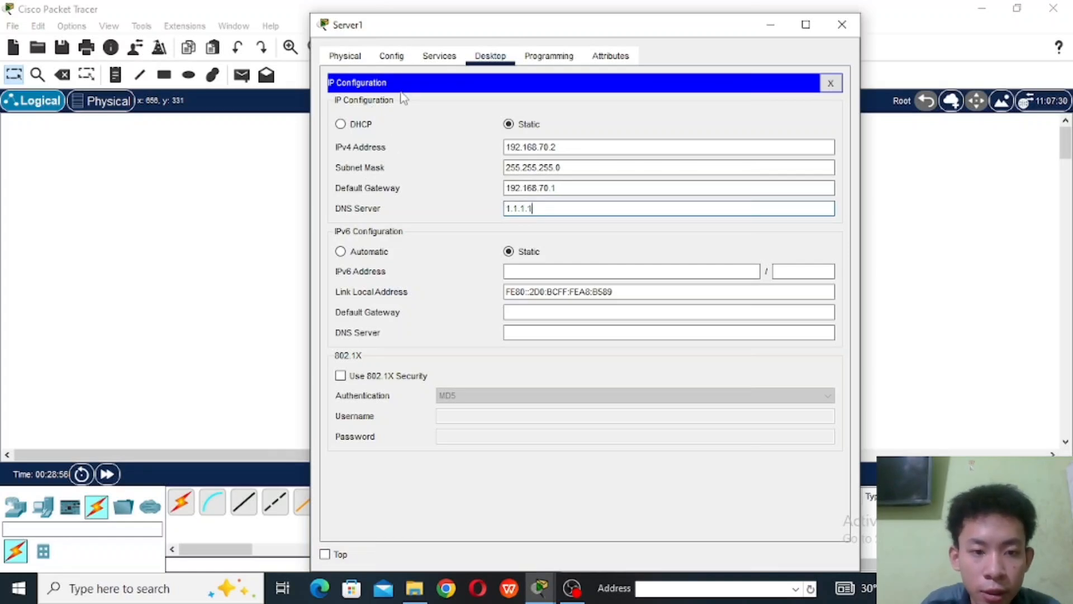
Step: Turn on Server1's DHCP service on FastEthernet0 and enter dhcp1 as the pool name
left_click(442, 56)
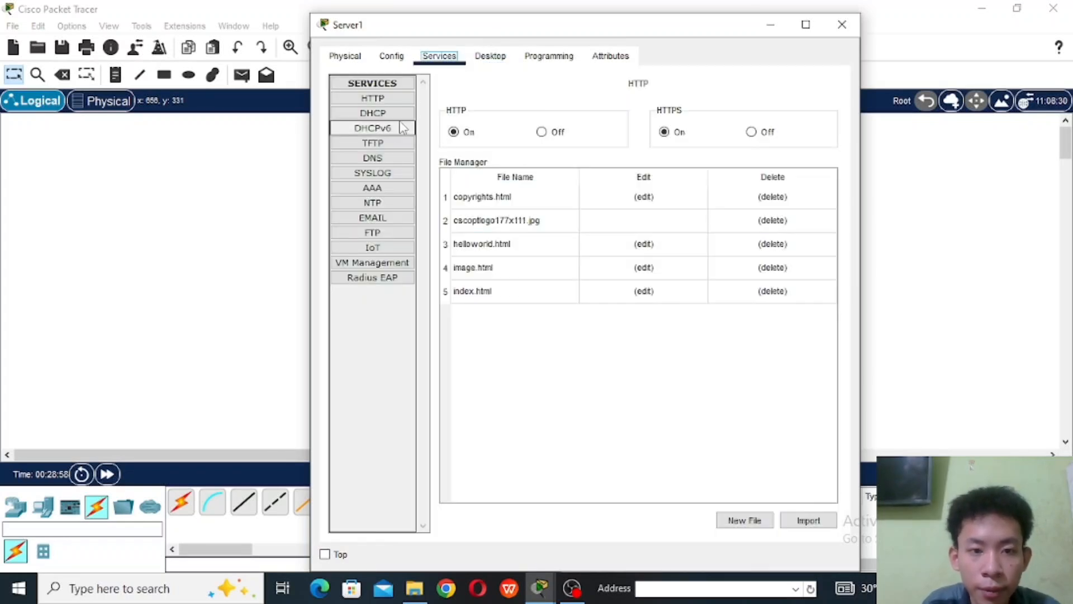
left_click(383, 115)
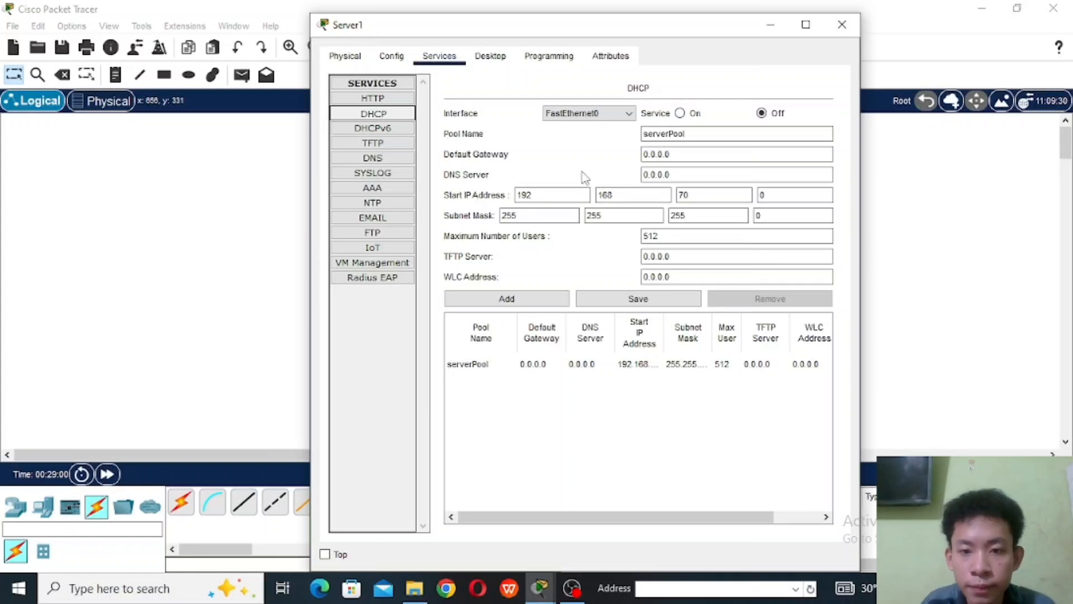
left_click(680, 114)
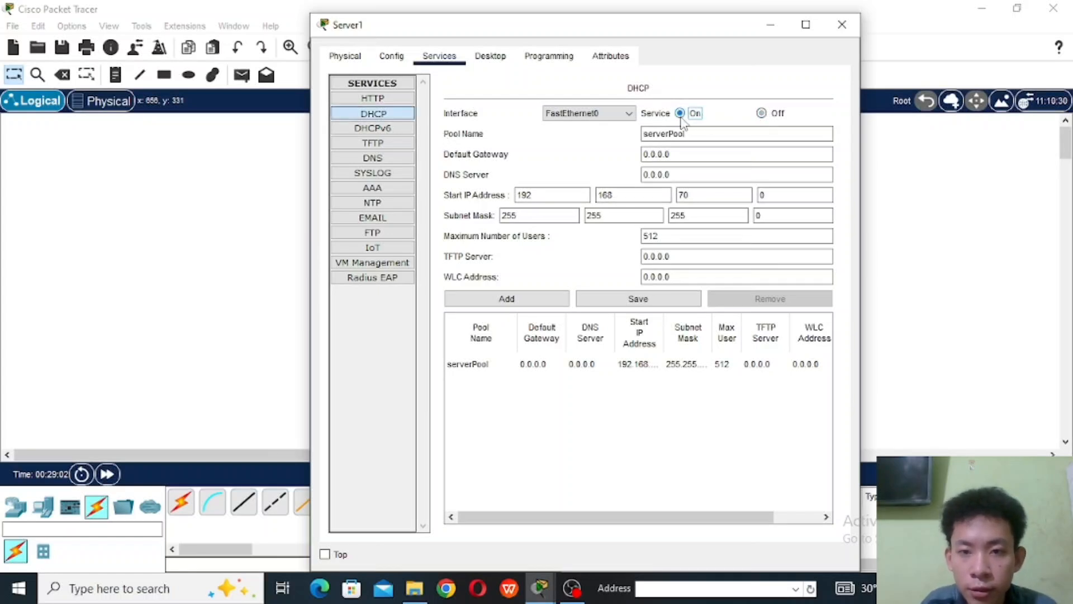
left_click_drag(696, 134, 614, 138)
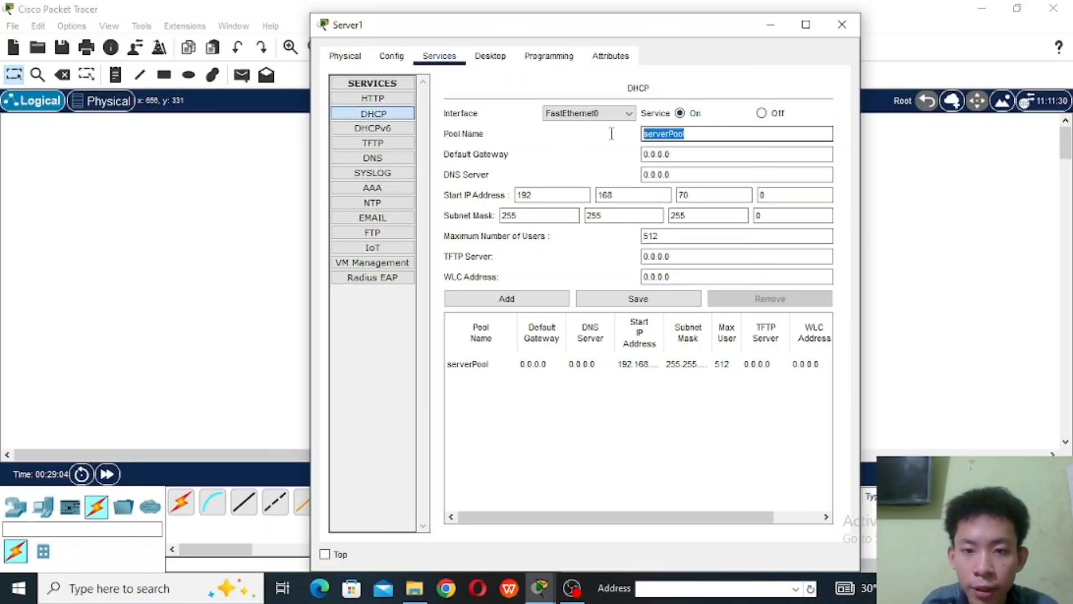
type("dhcp1")
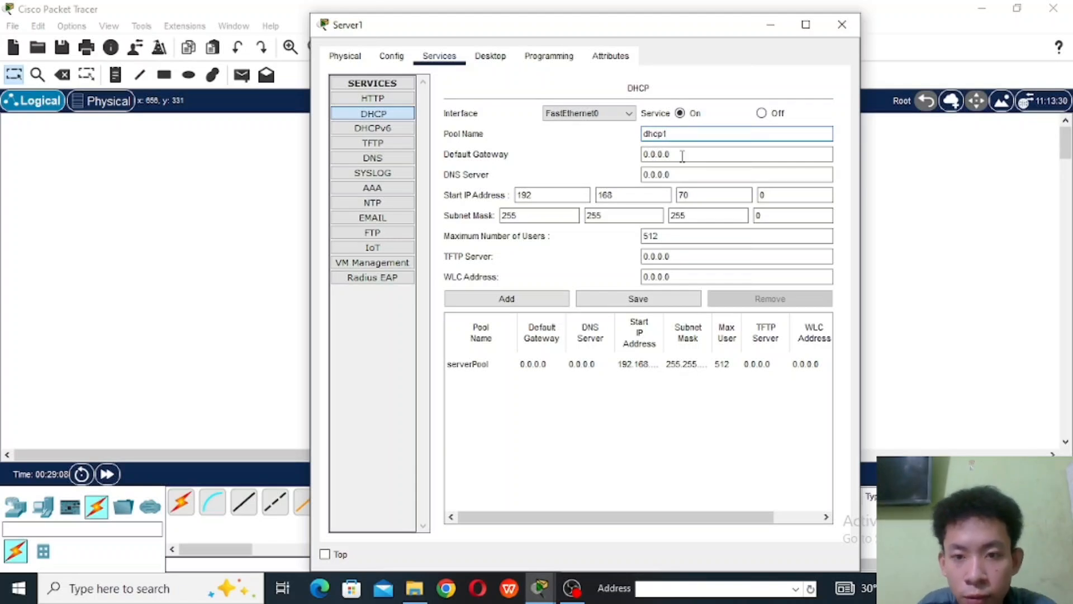
Step: Add the dhcp1 pool with default gateway 192.168.70.1 and start IP address 192.168.70.3, and close Server1's settings after checking its IP configuration
double_click(682, 156)
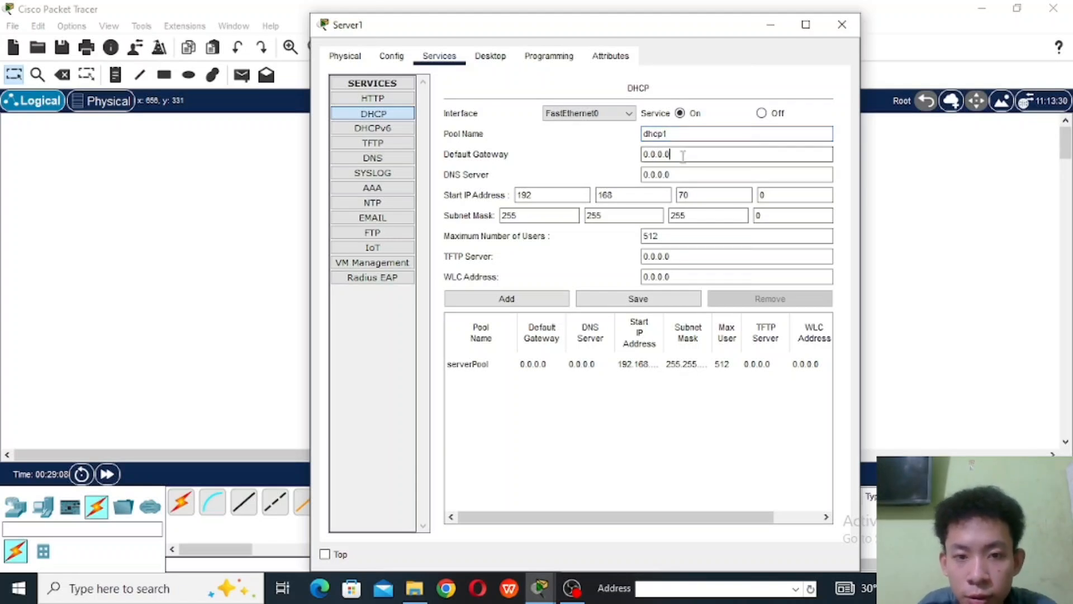
type("19")
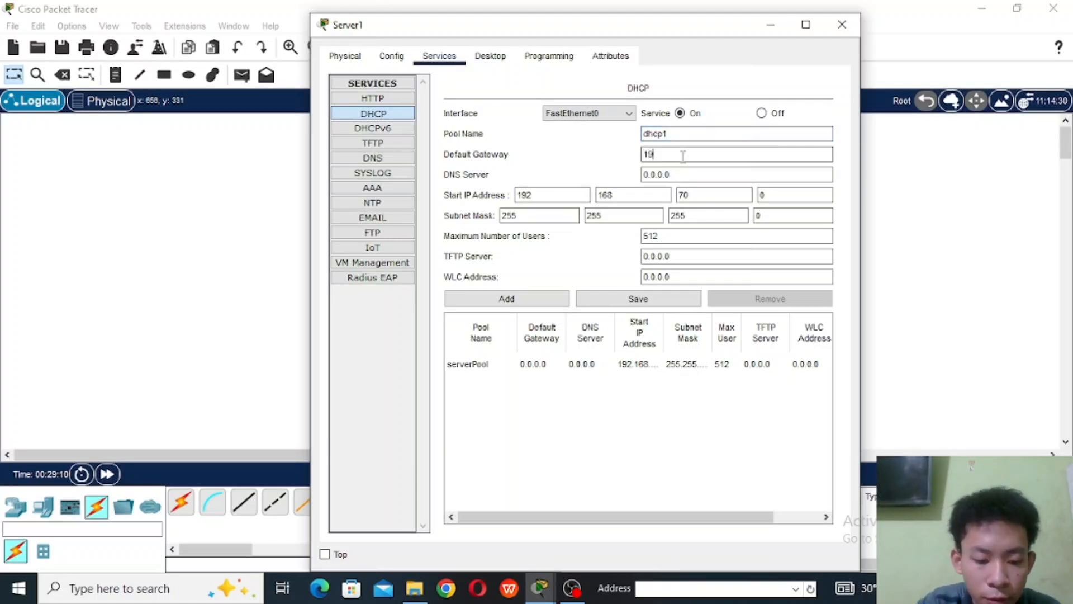
type("2.168.70.1")
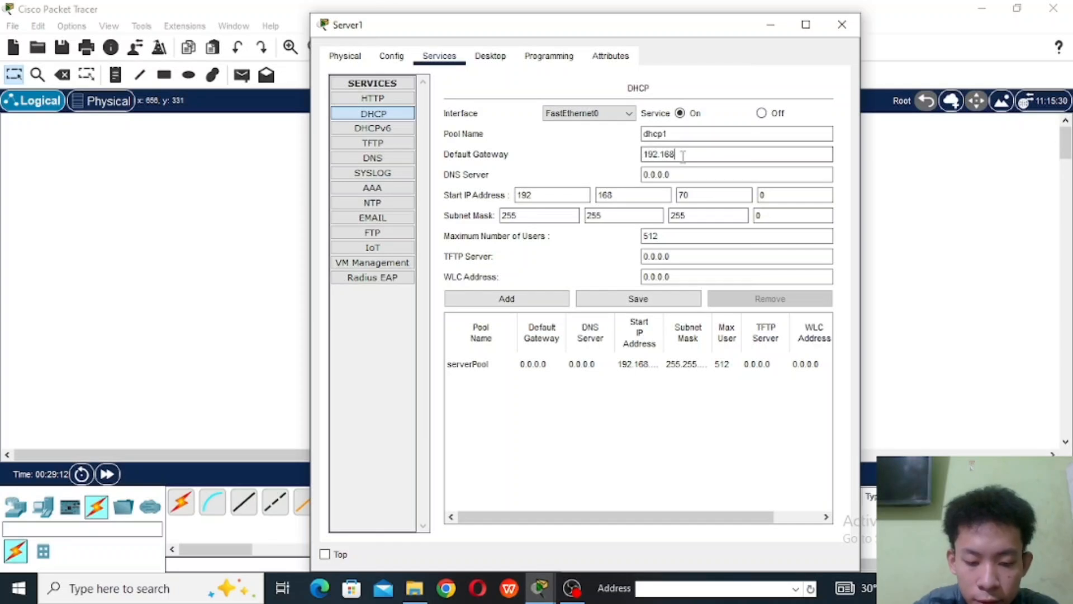
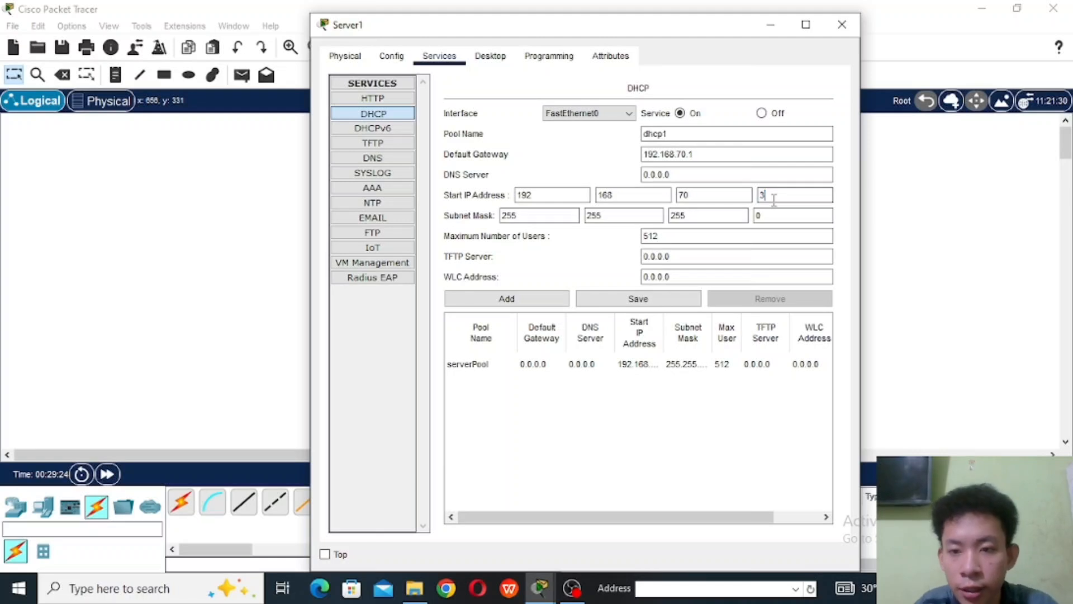
left_click(540, 304)
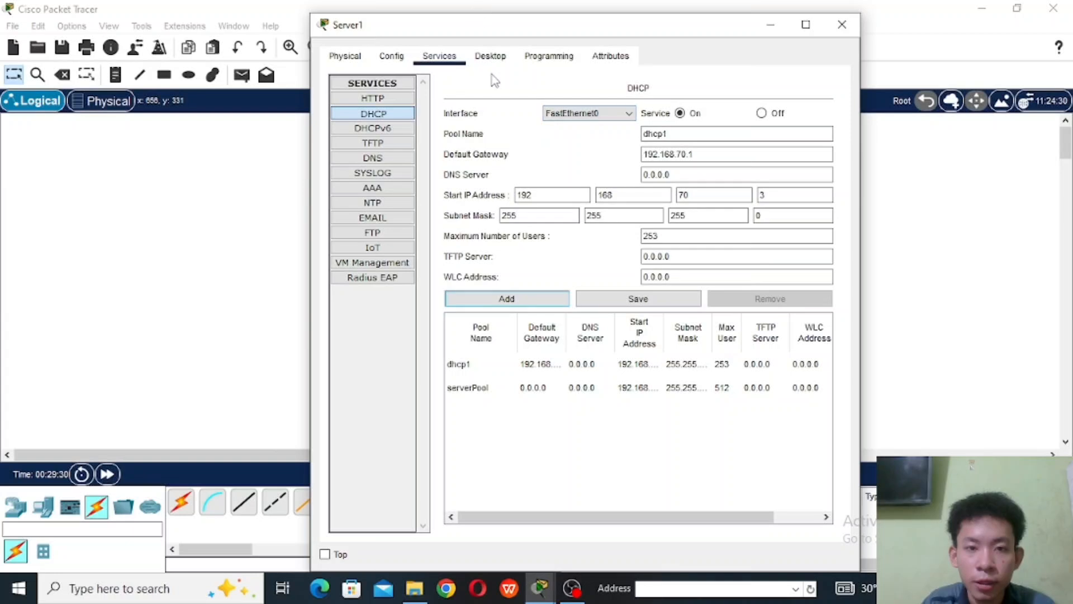
left_click(490, 57)
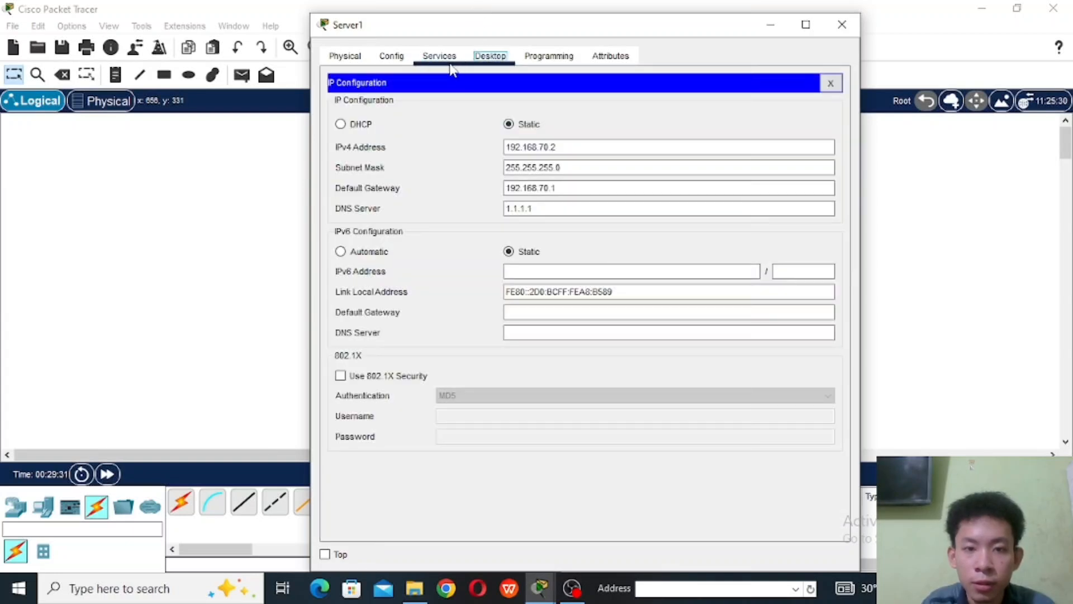
left_click(453, 65)
left_click(503, 66)
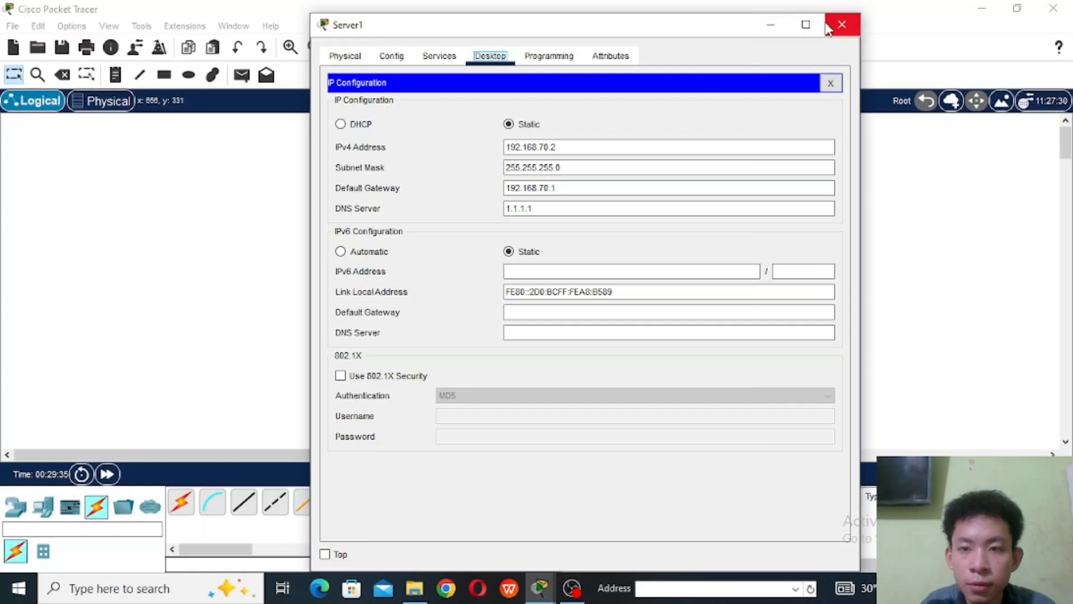
left_click(842, 25)
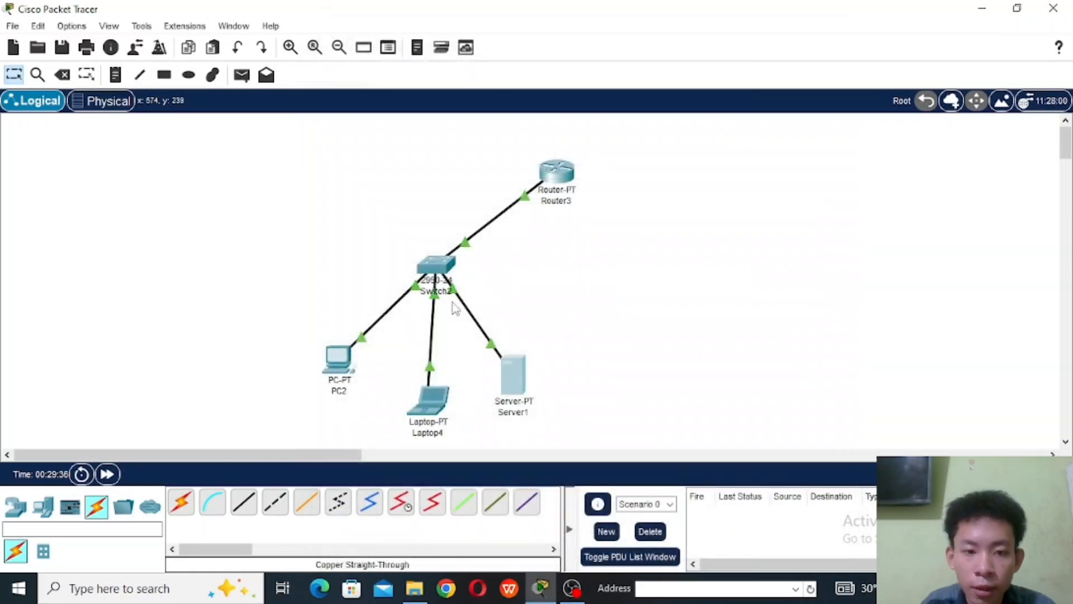
Step: Switch PC2's FastEthernet0 IPv4 configuration to DHCP and close its settings
left_click(333, 370)
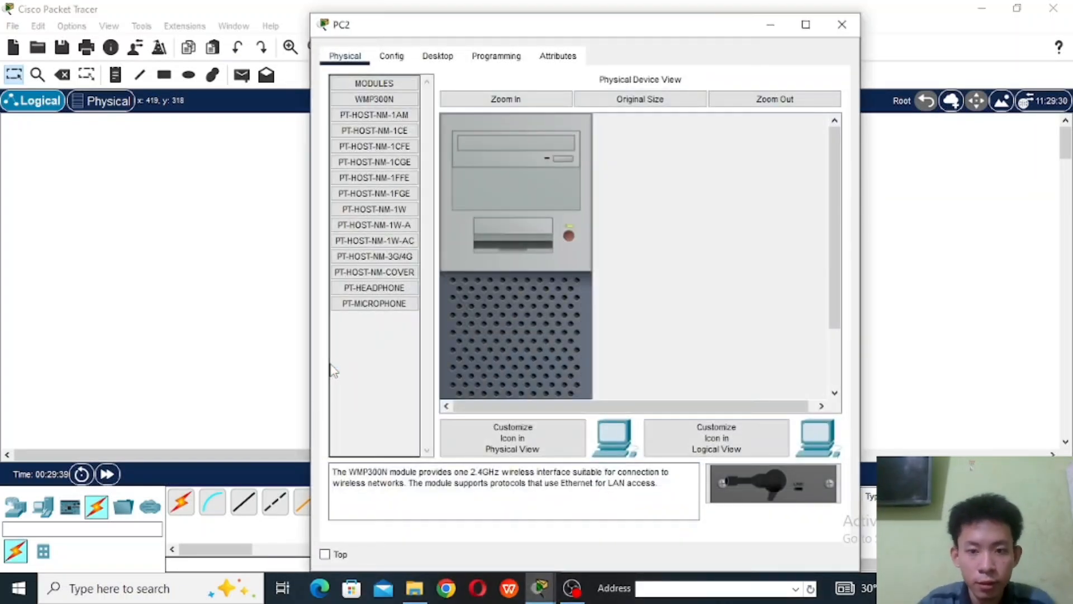
left_click(406, 61)
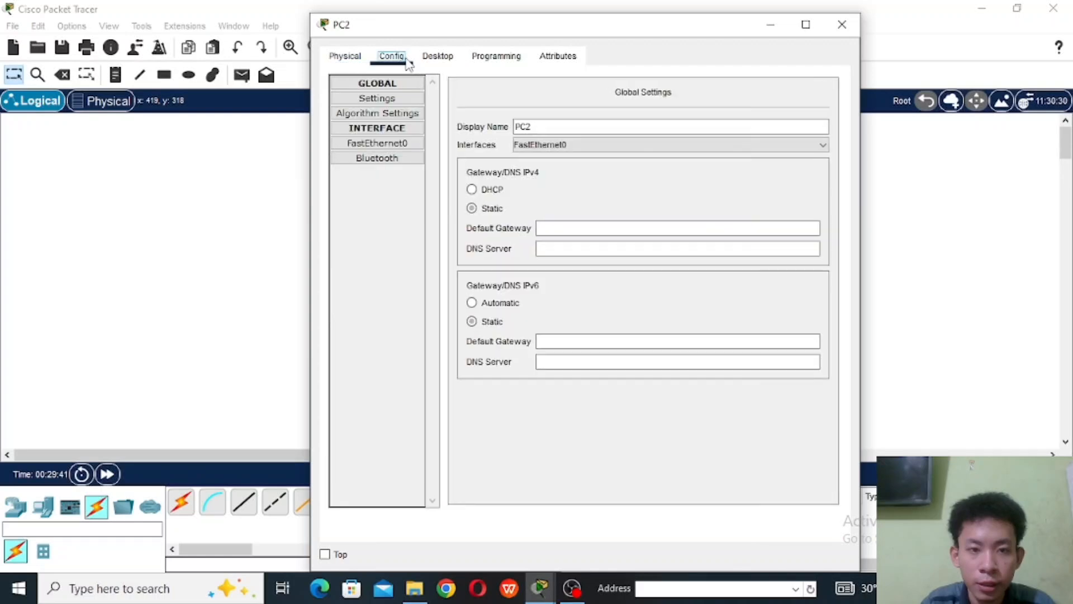
left_click(438, 56)
left_click(391, 139)
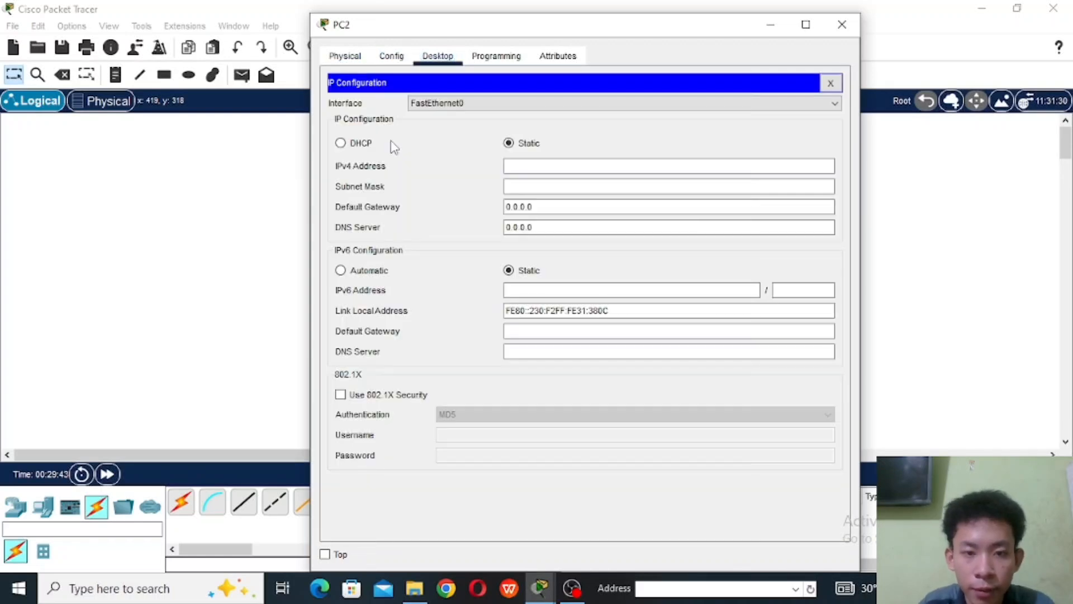
left_click(340, 144)
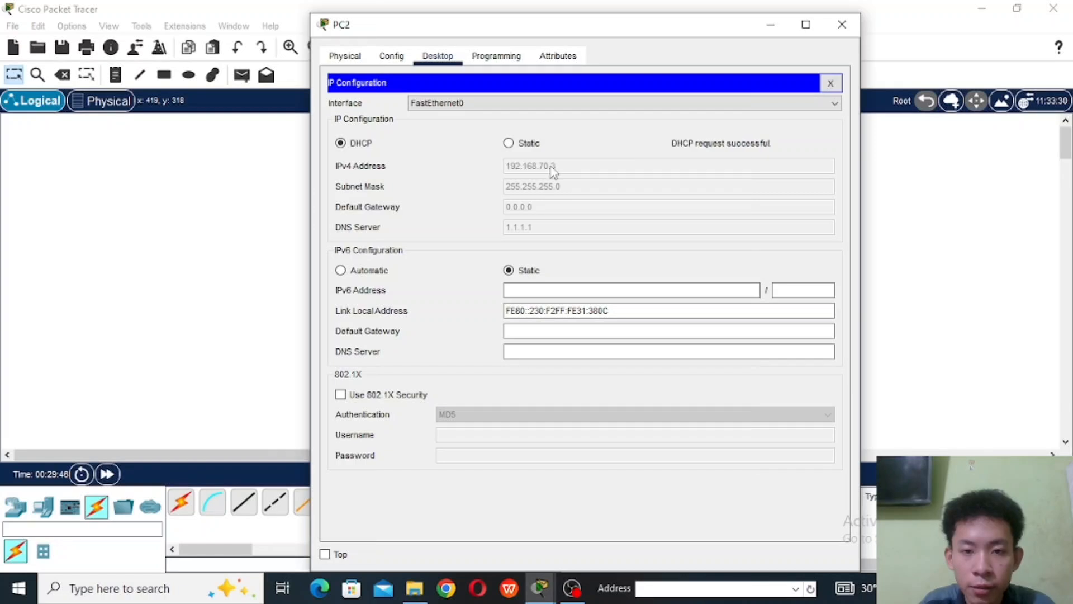
left_click(842, 24)
Step: Switch Laptop4's FastEthernet0 IPv4 configuration to DHCP and close its settings
left_click(433, 402)
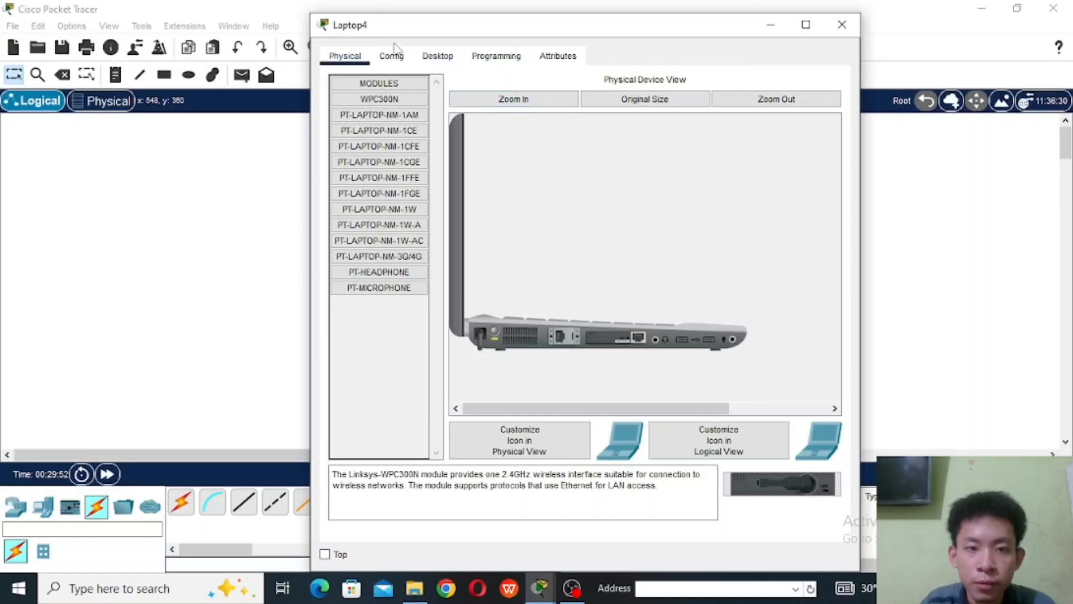
left_click(430, 58)
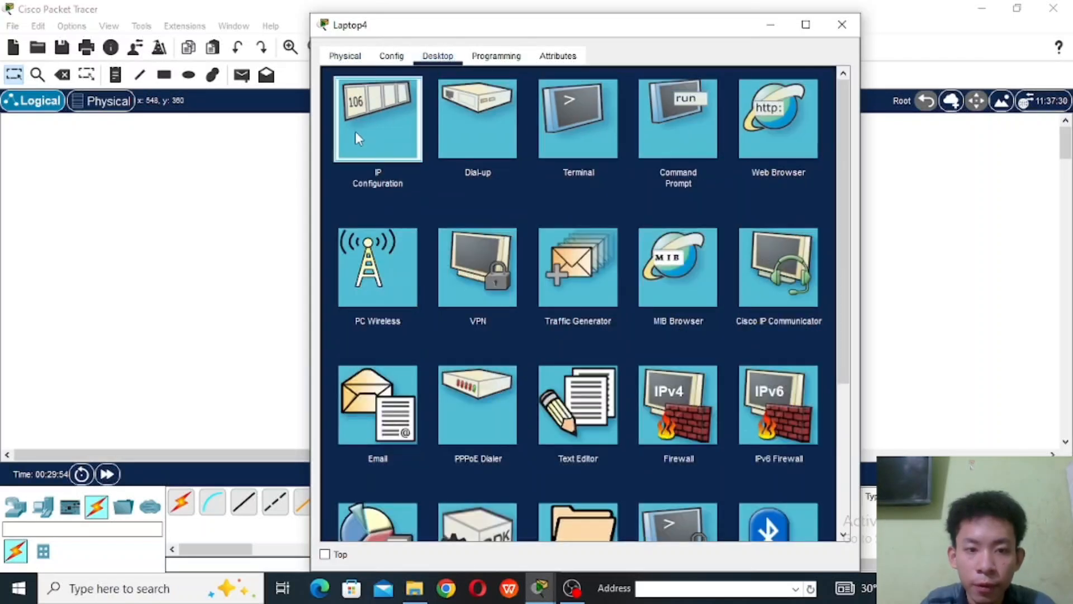
left_click(355, 132)
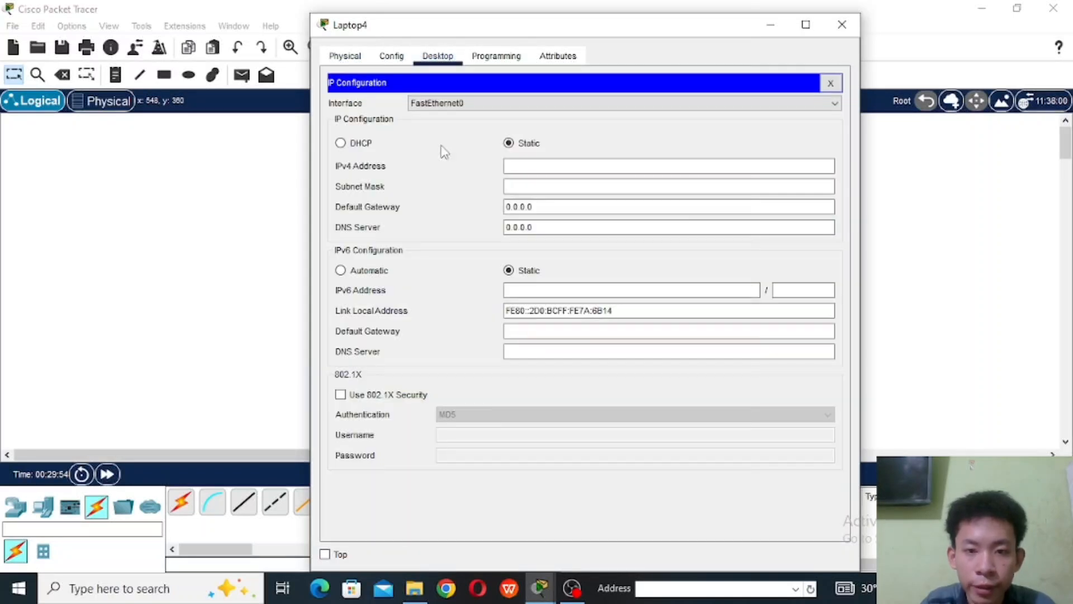
left_click(341, 143)
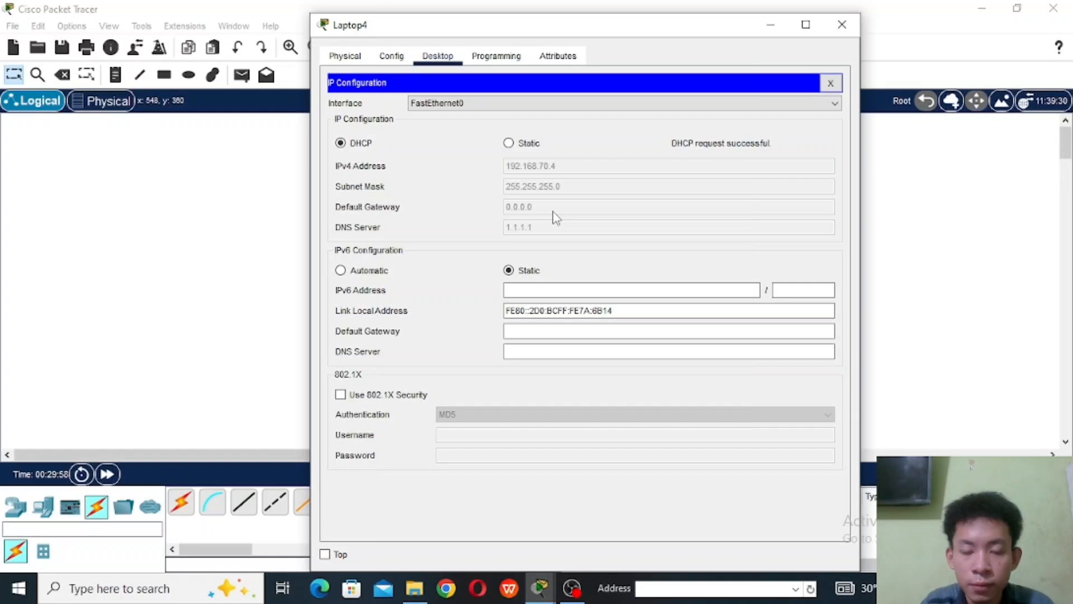
left_click(841, 26)
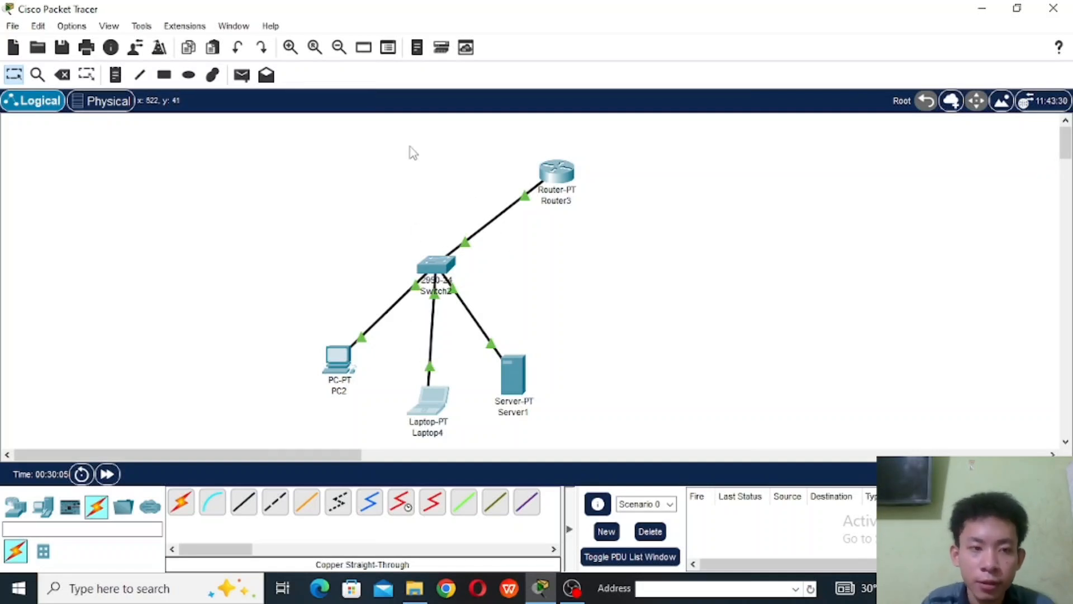
Step: Add a second 2950-24 switch to the right of and slightly below Router3
left_click(16, 506)
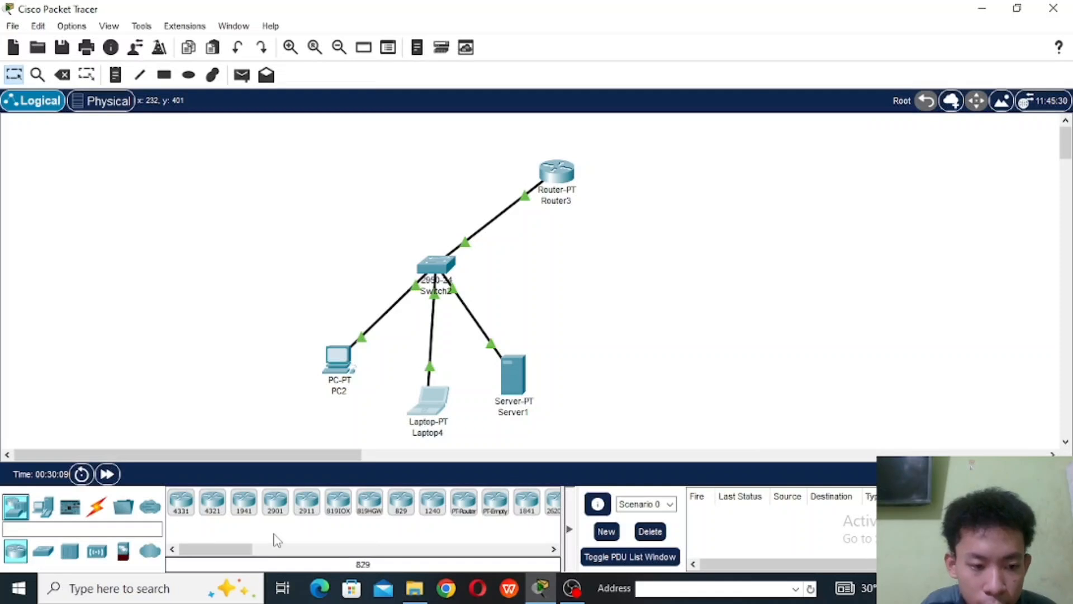
left_click(43, 551)
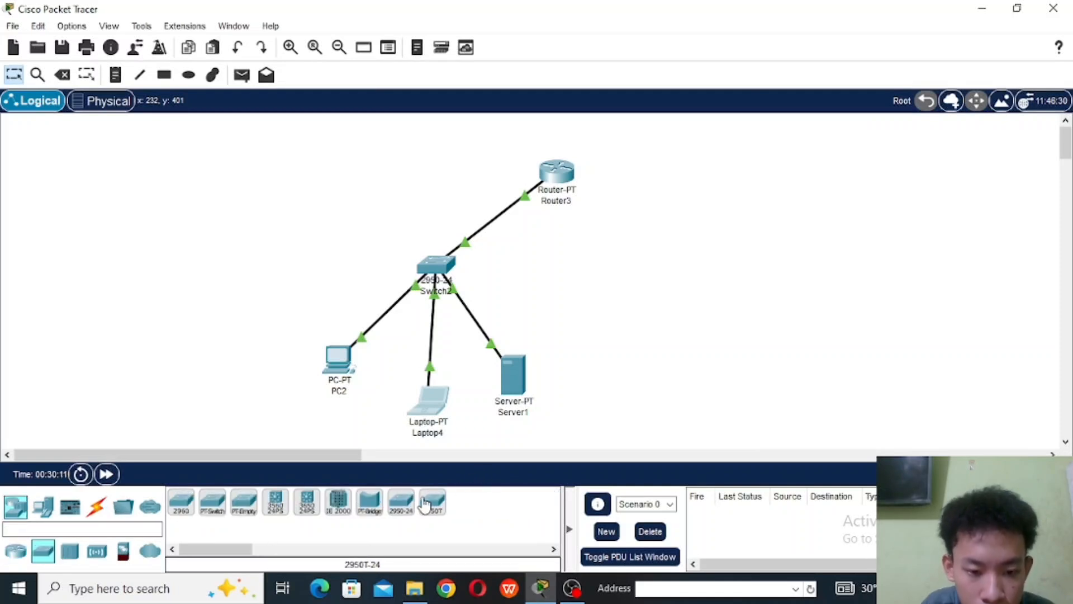
left_click(401, 502)
left_click(722, 230)
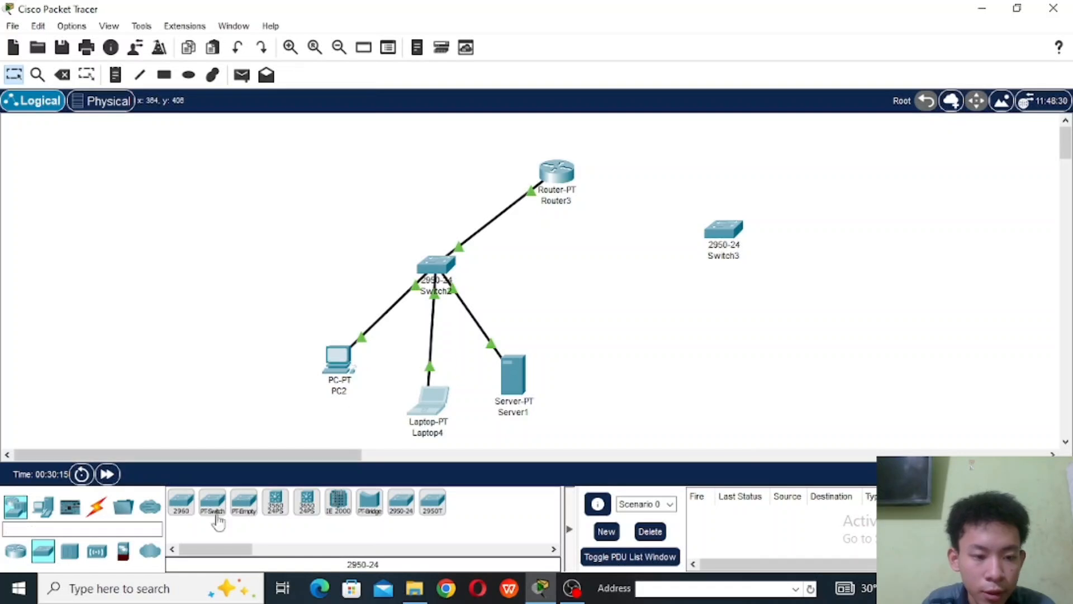
Step: Add a PC, a laptop and a server around the lower area of Switch3, with the server on its right
left_click(44, 507)
left_click(181, 501)
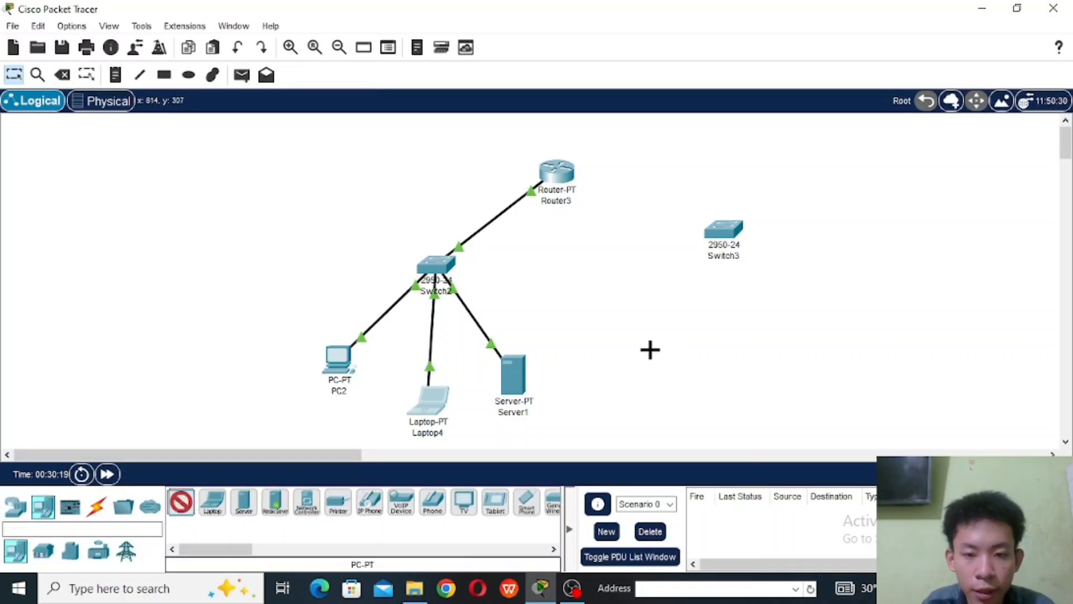
left_click(700, 340)
left_click(212, 502)
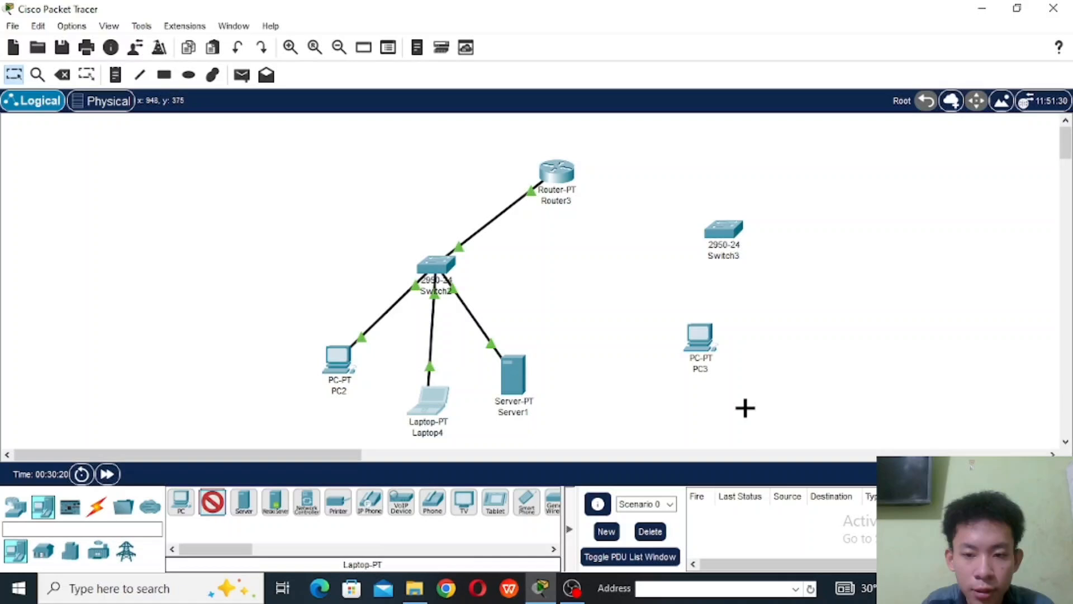
left_click(788, 337)
left_click(243, 502)
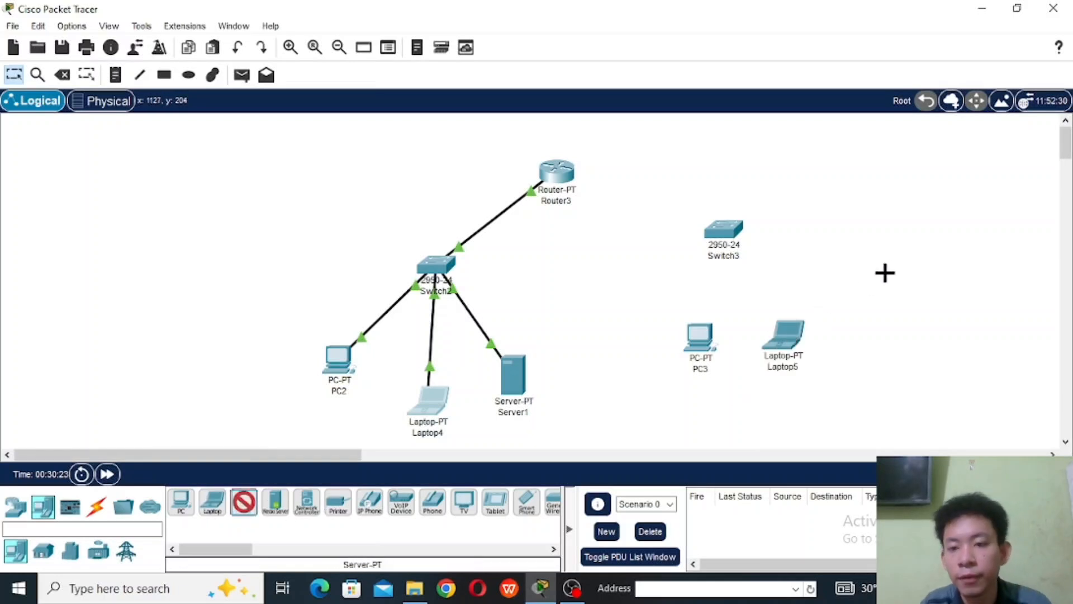
left_click(855, 284)
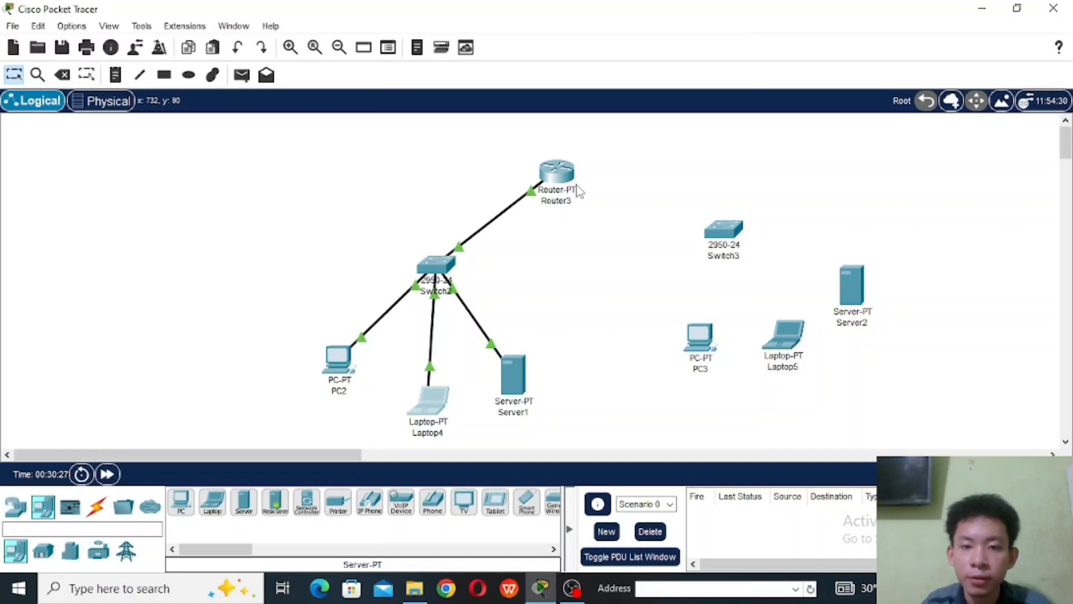
Step: Connect Switch3's FastEthernet0/1 port to Router3's FastEthernet1/0 port with a copper straight-through cable
left_click(98, 514)
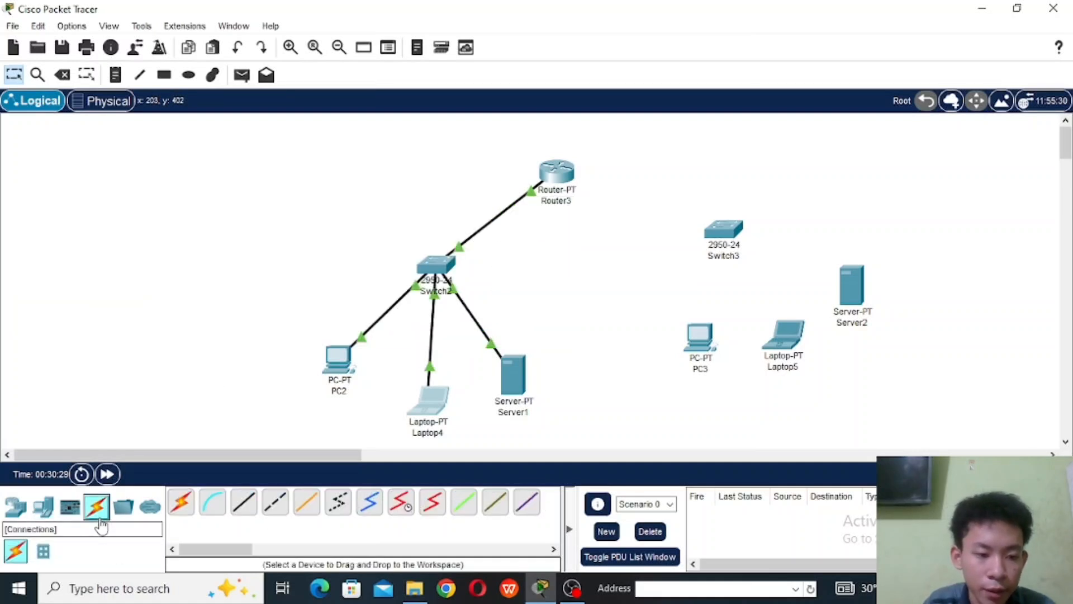
left_click(244, 502)
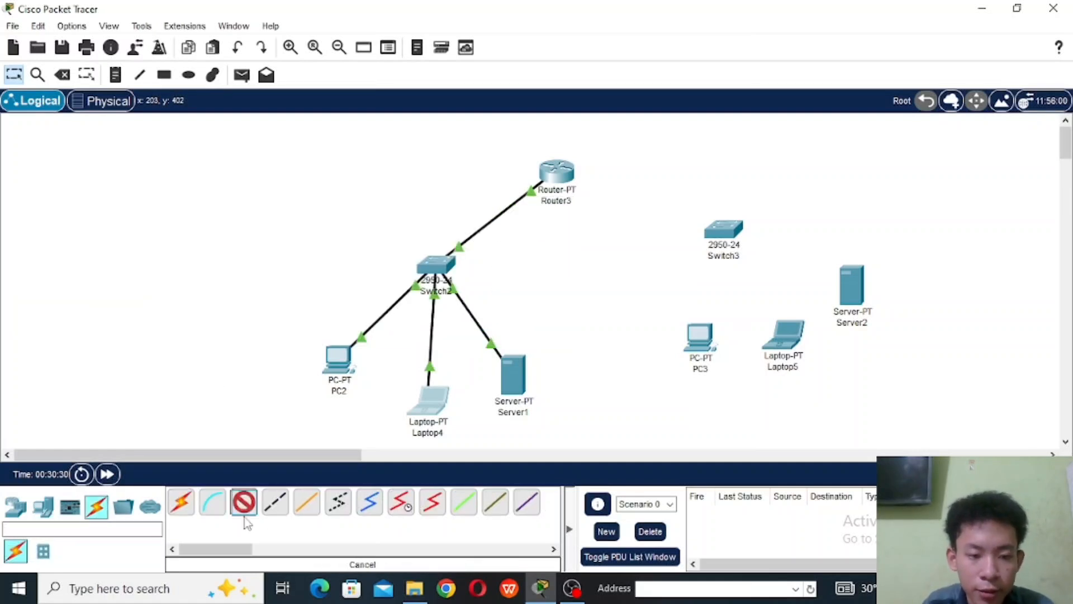
left_click(716, 237)
left_click(839, 29)
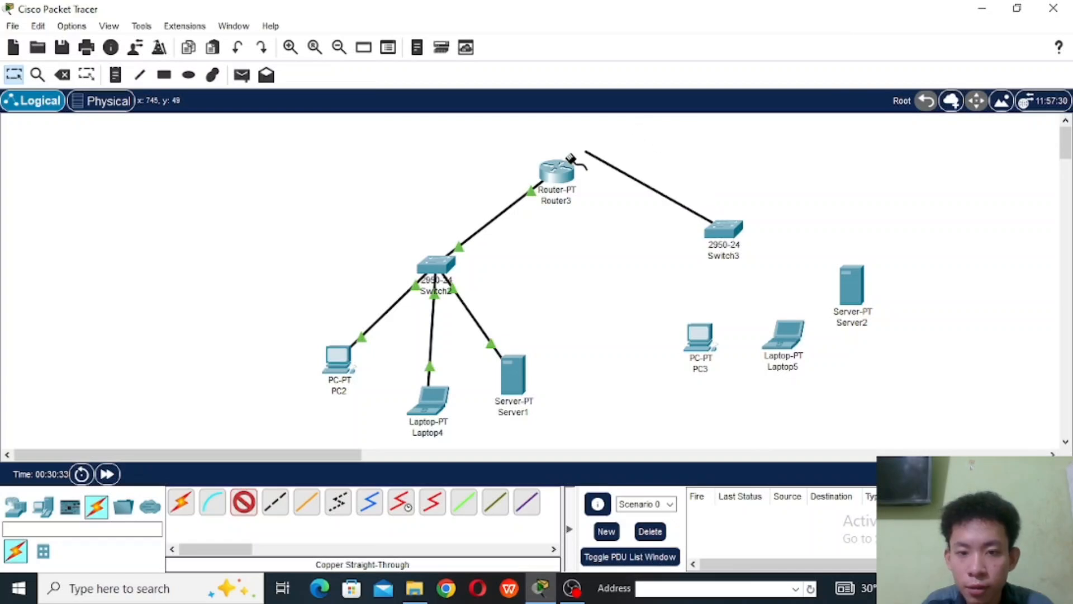
left_click(557, 167)
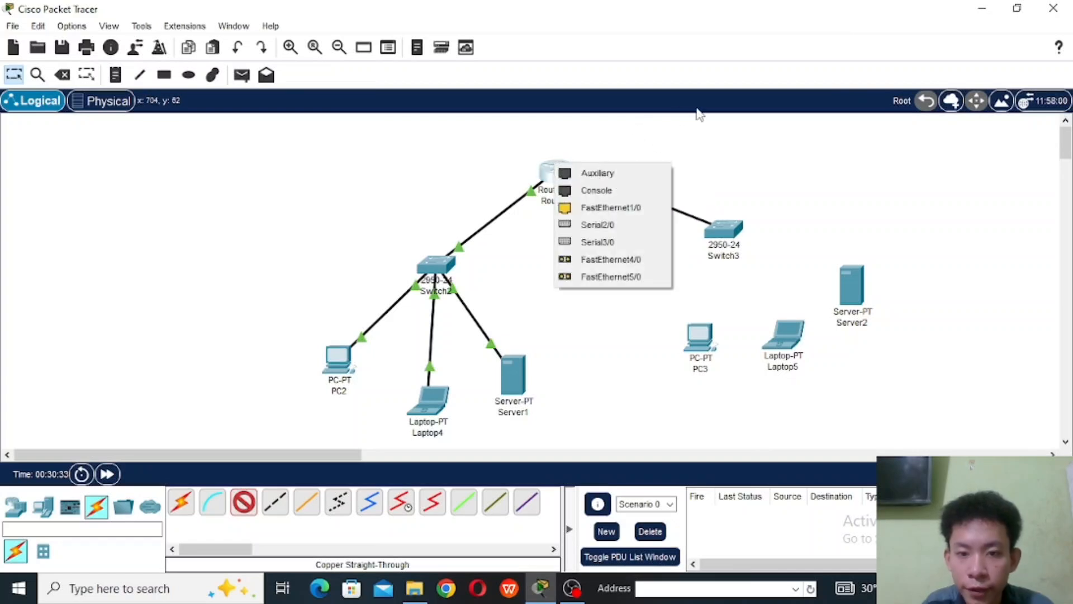
left_click(654, 211)
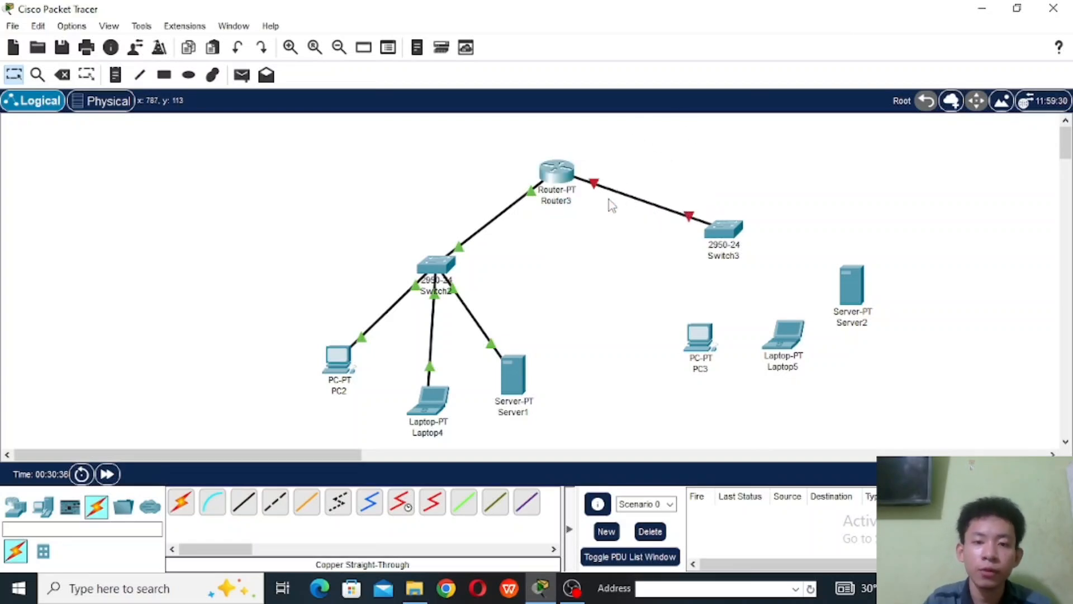
Step: Turn on Router3's FastEthernet1/0 port, give it the IPv4 address 192.168.50.1 with its subnet mask, and close the router's settings
left_click(541, 177)
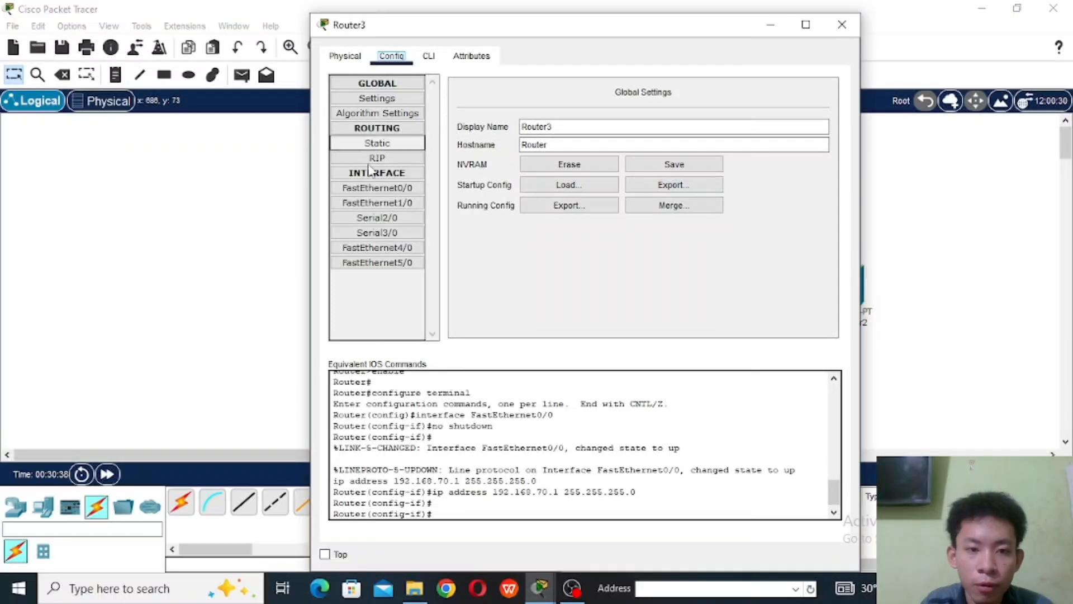
left_click(371, 205)
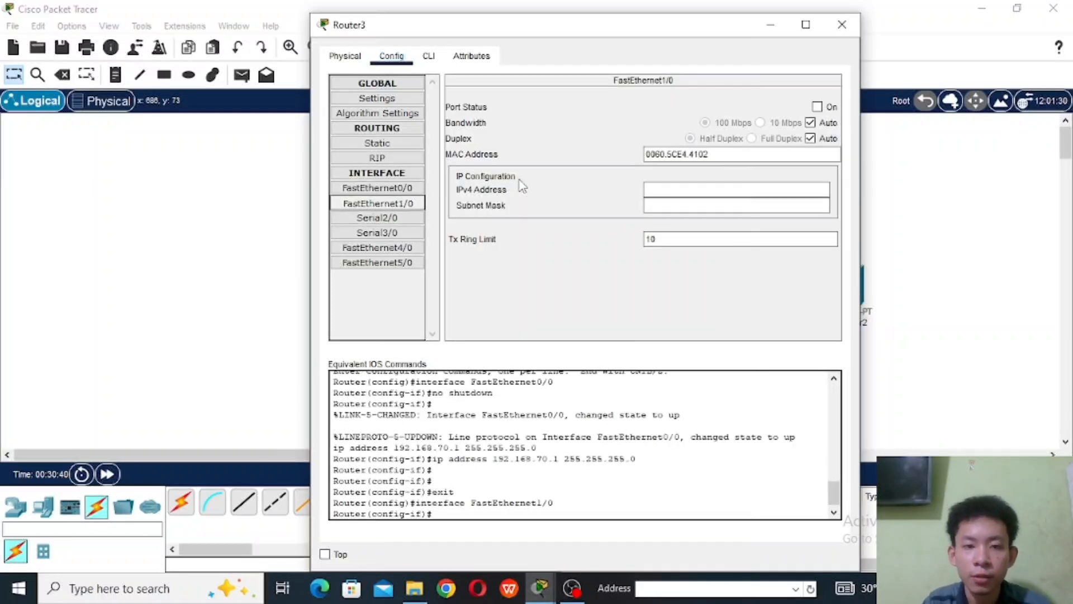
left_click(818, 107)
left_click(689, 190)
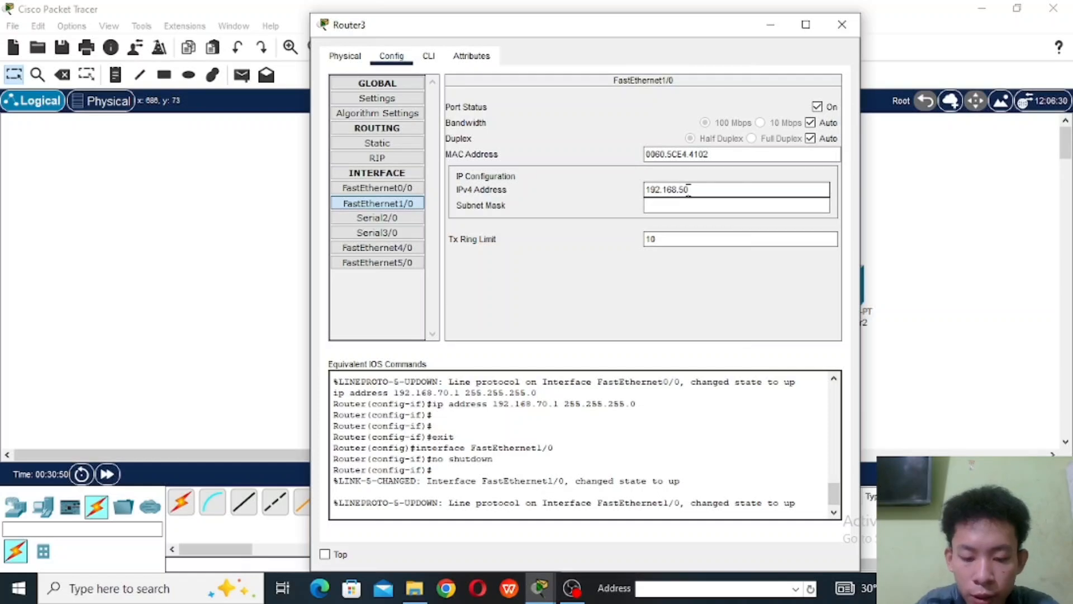
left_click(686, 207)
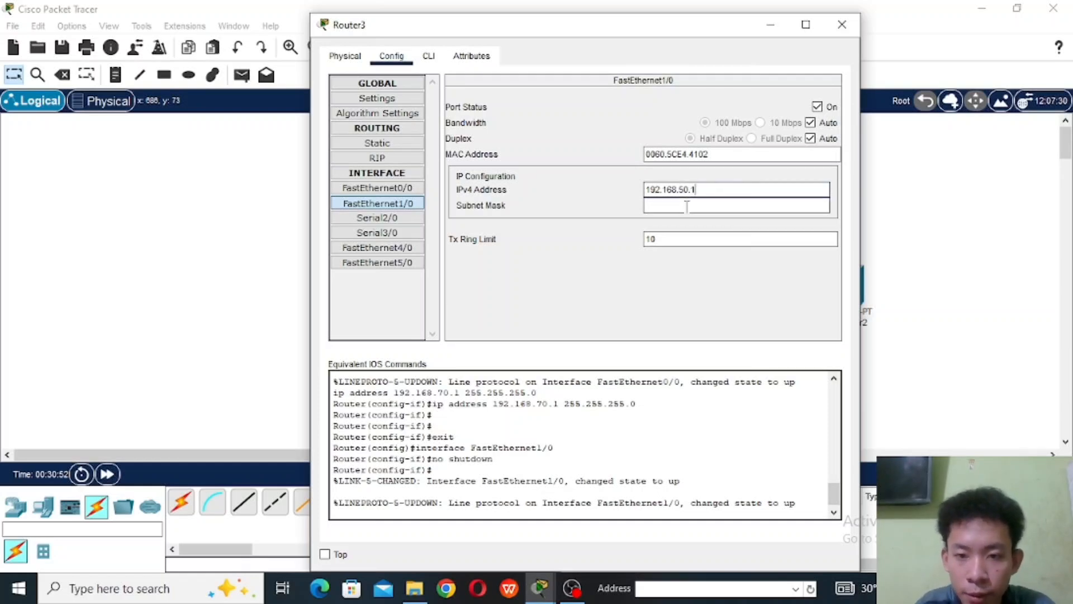
left_click(842, 25)
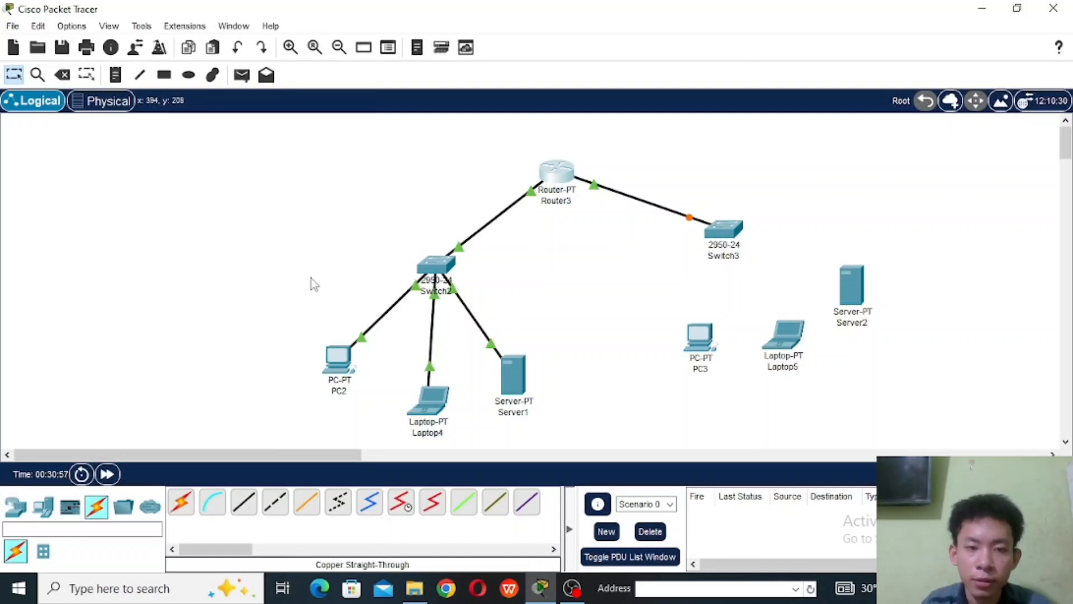
Step: Test connectivity by sending a simple PDU from PC2 to Laptop4 and another from PC2 to Router3
key("p")
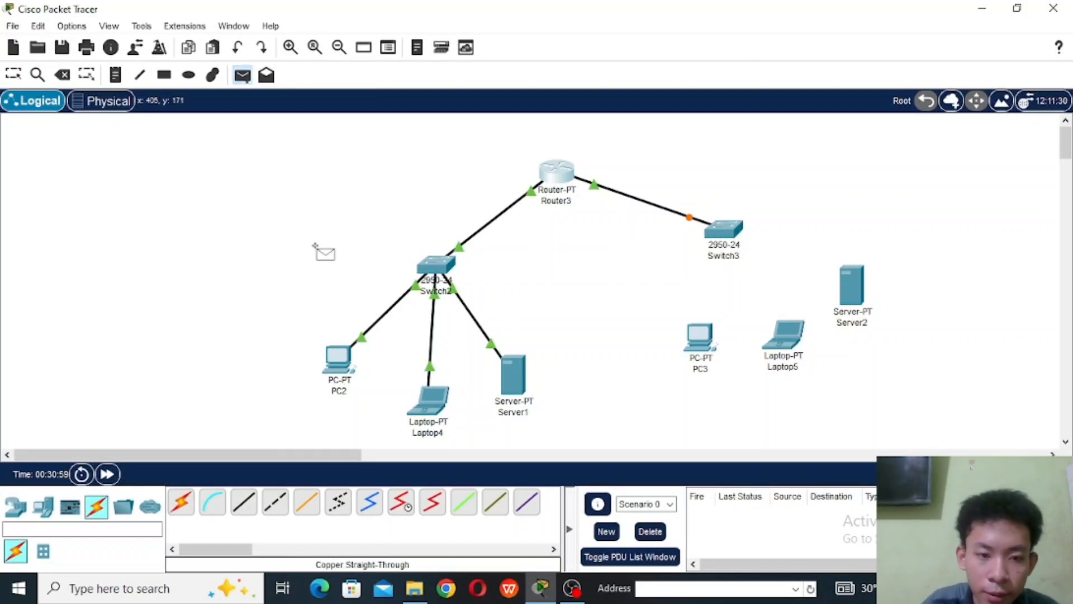
left_click(340, 370)
left_click(428, 400)
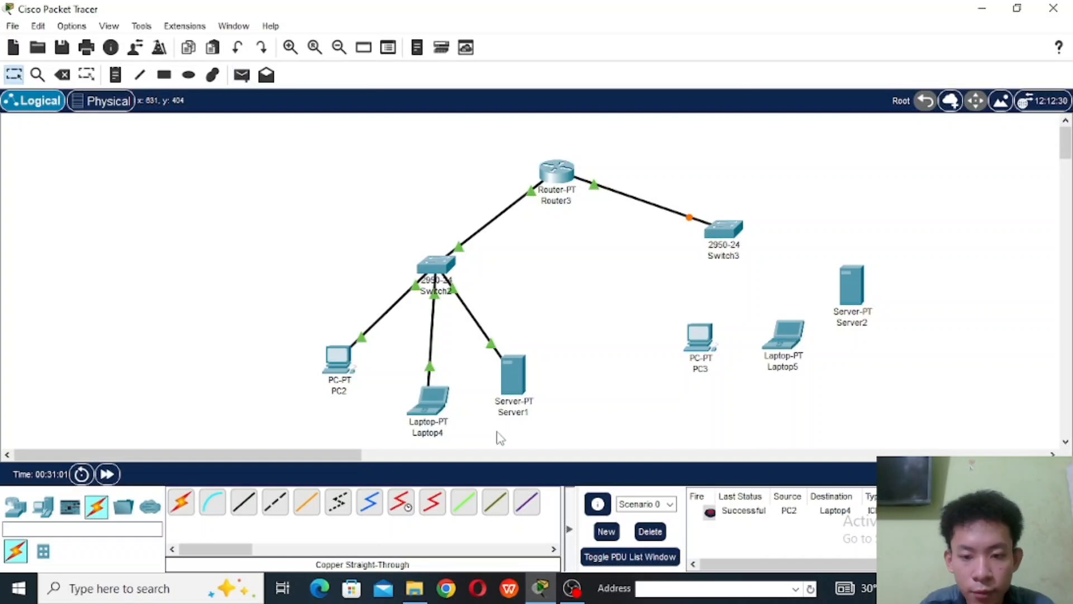
key("p")
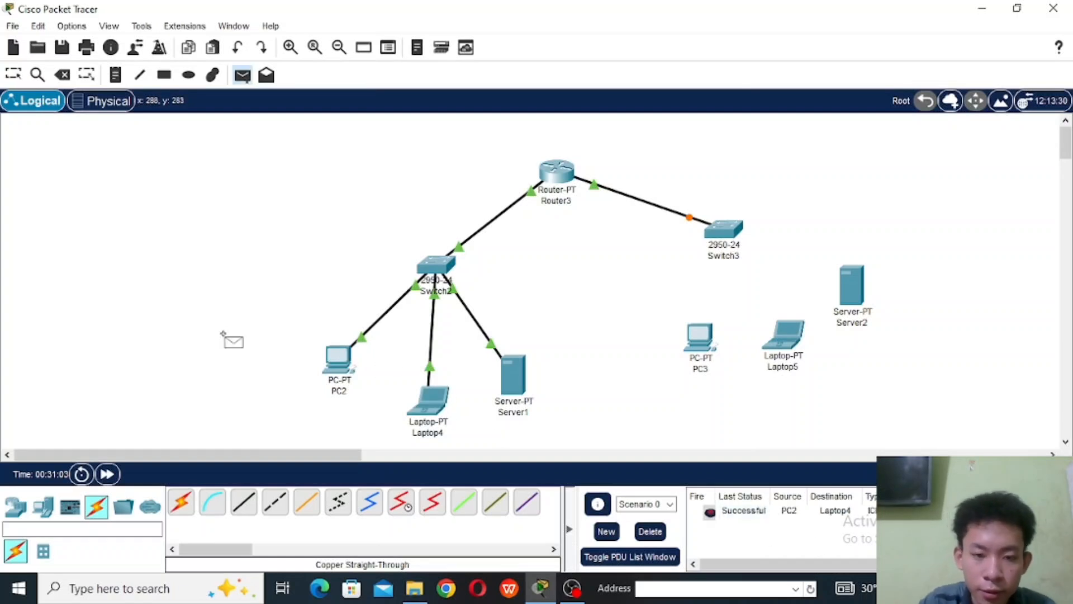
left_click(342, 369)
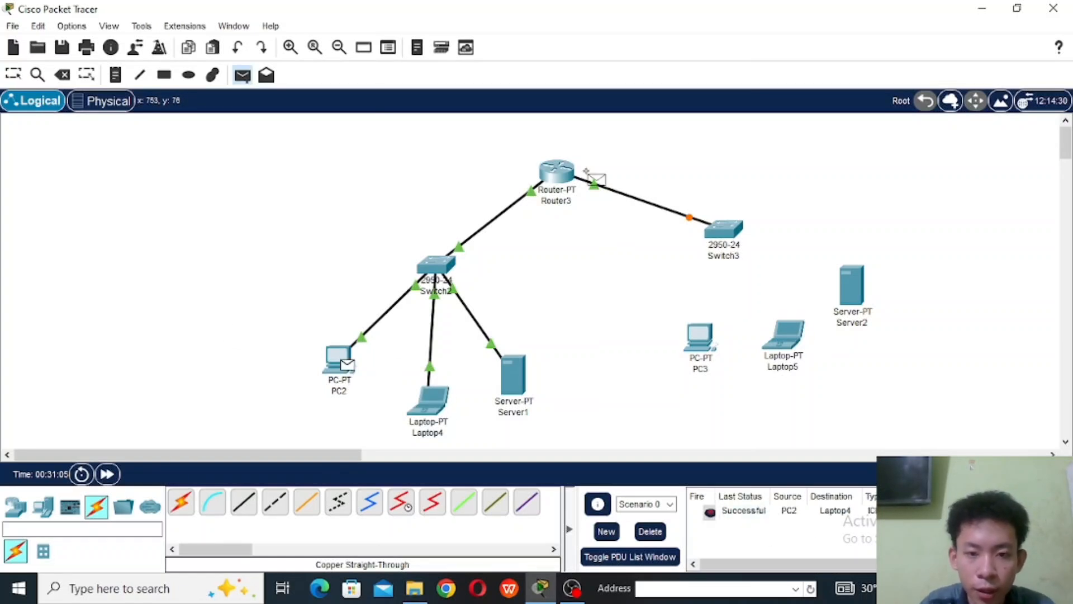
left_click(568, 180)
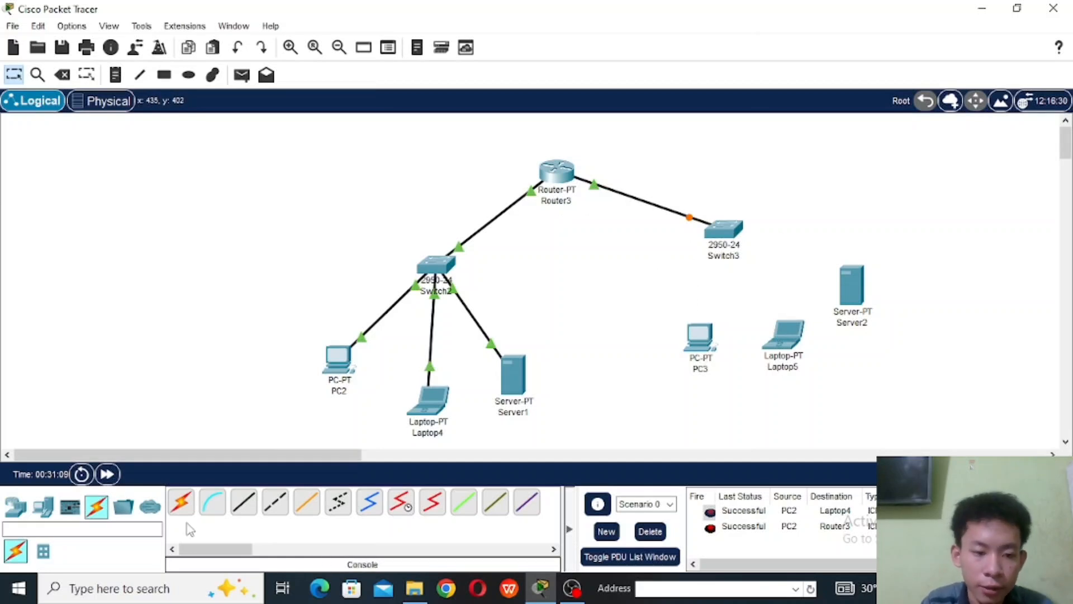
Step: Connect PC3's FastEthernet0 port to Switch3's FastEthernet0/2 port with a copper straight-through cable
left_click(245, 503)
left_click(701, 342)
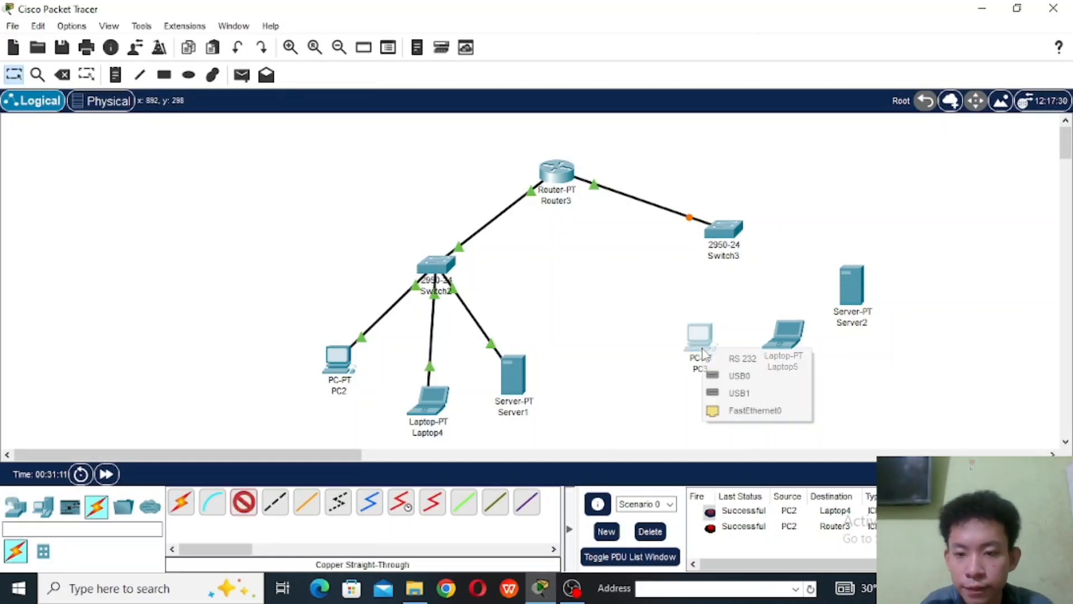
left_click(748, 409)
left_click(733, 239)
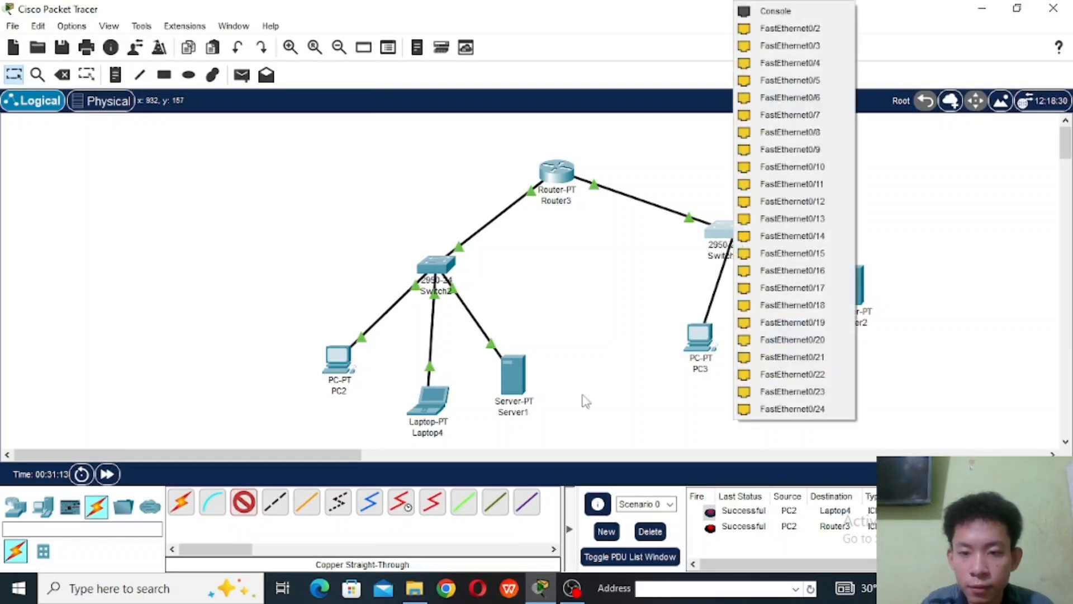
left_click(822, 28)
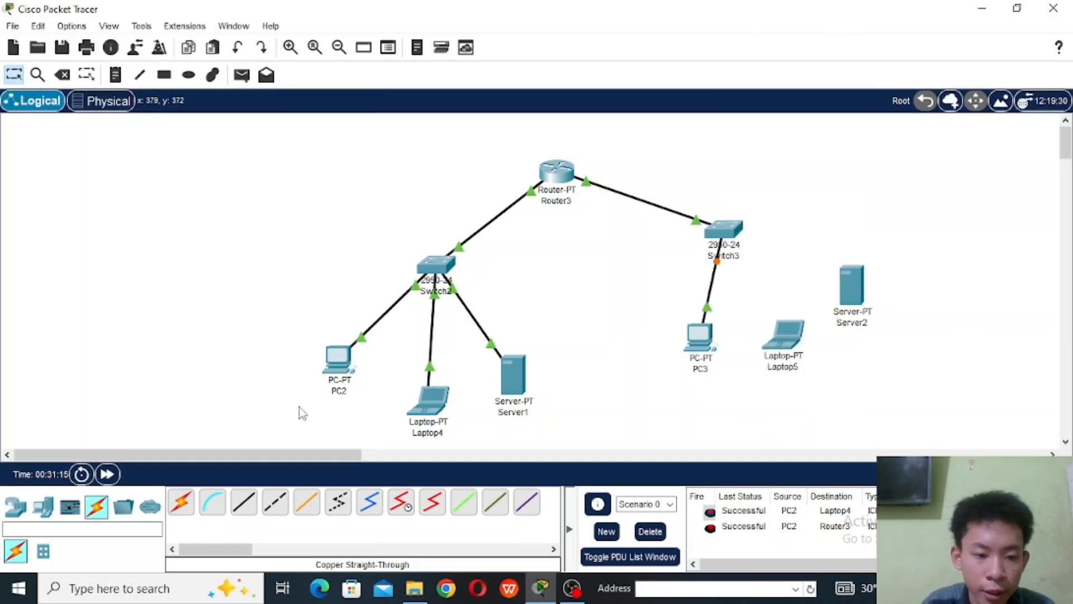
Step: Try to attach a copper straight-through cable to Laptop5
left_click(243, 502)
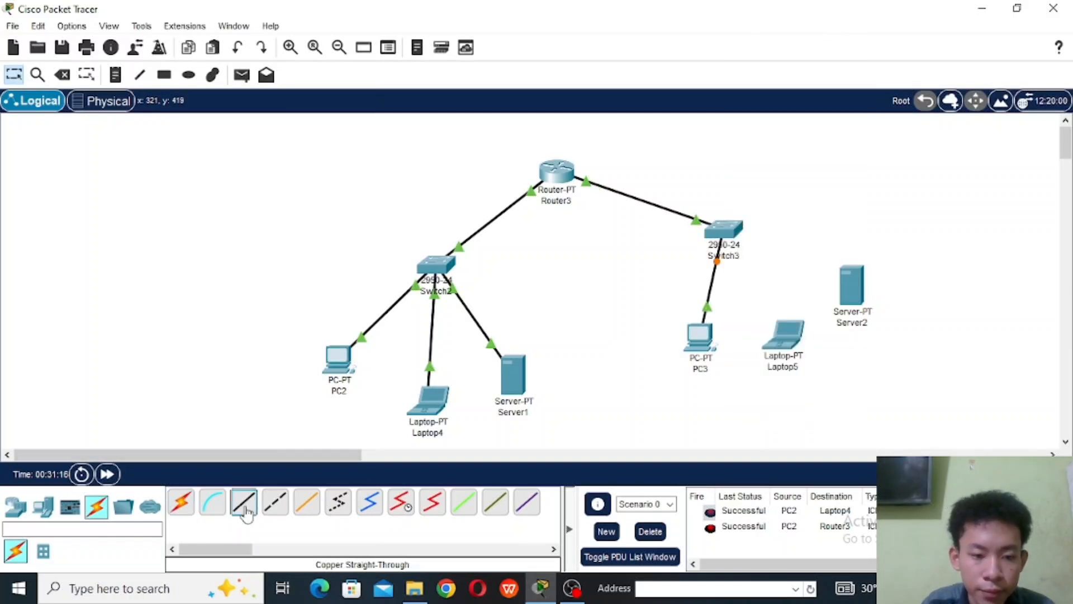
left_click(786, 335)
left_click(836, 404)
left_click(444, 437)
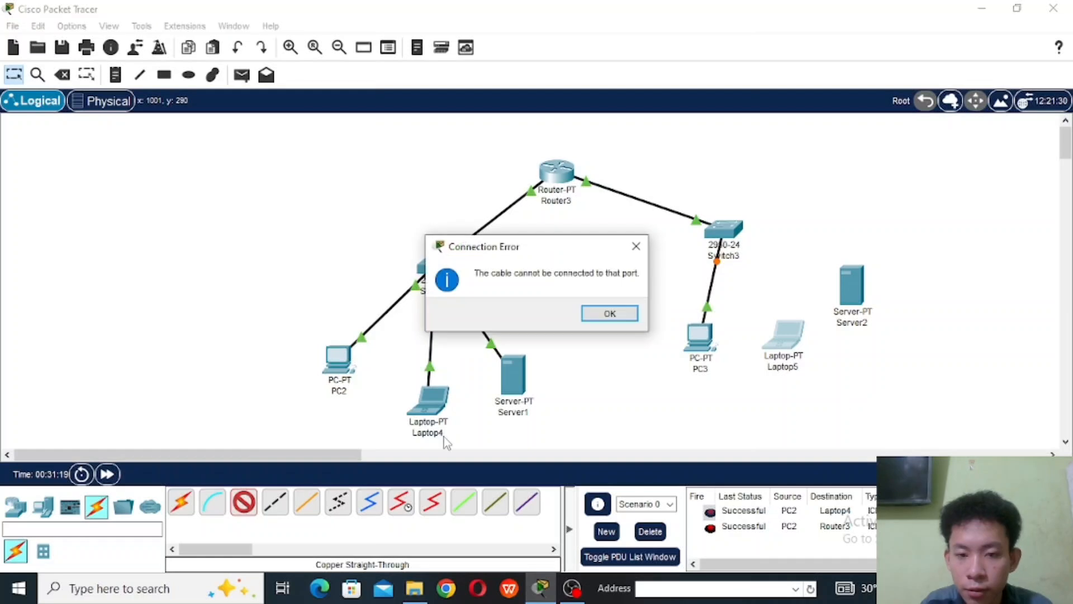
left_click(636, 246)
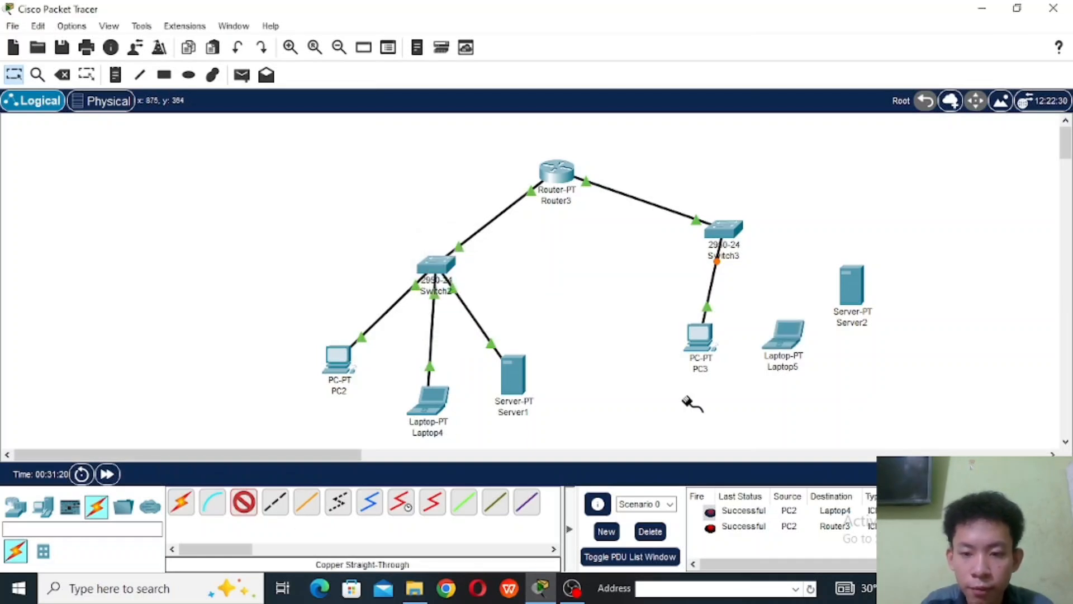
Step: Connect Laptop5's FastEthernet0 port to Switch3's FastEthernet0/3 port with the copper straight-through cable
left_click(796, 331)
left_click(844, 392)
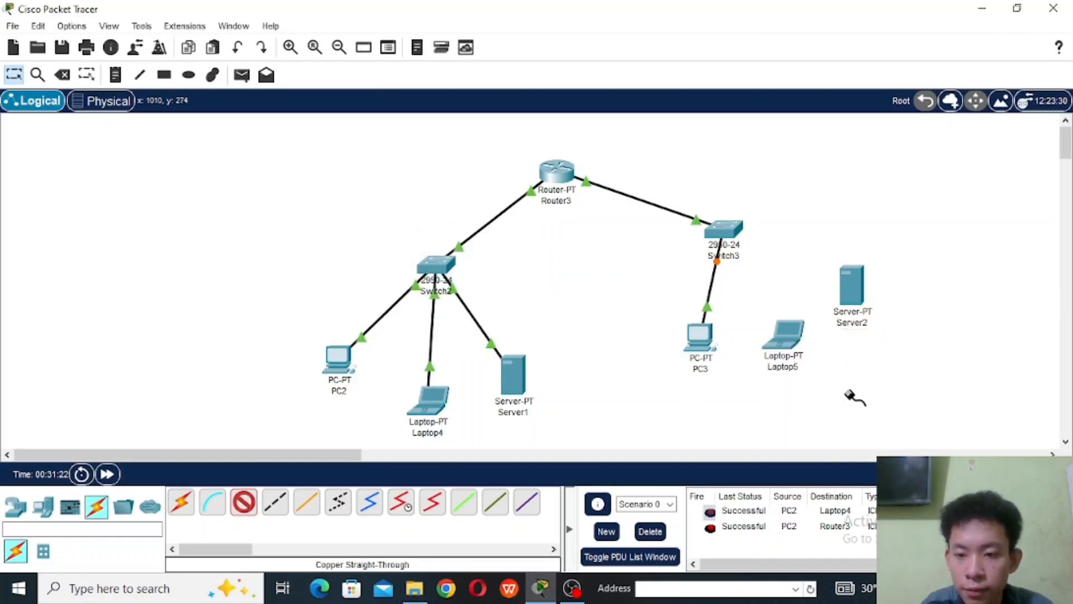
left_click(722, 229)
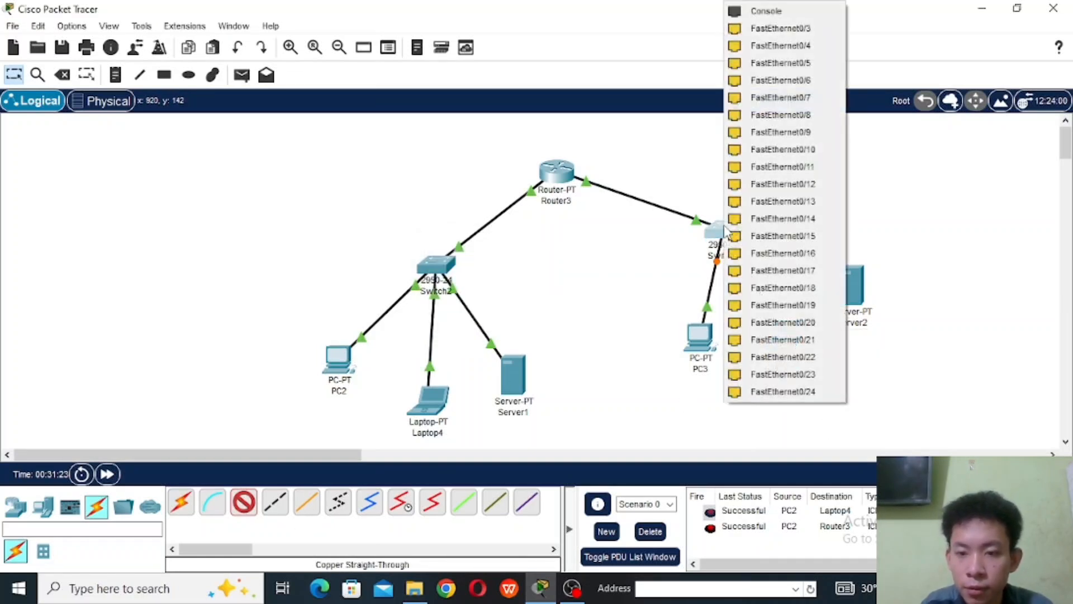
left_click(810, 29)
Step: Connect Server2's FastEthernet0 port to Switch3's FastEthernet0/4 port with a copper straight-through cable and fast-forward the simulation time
left_click(244, 506)
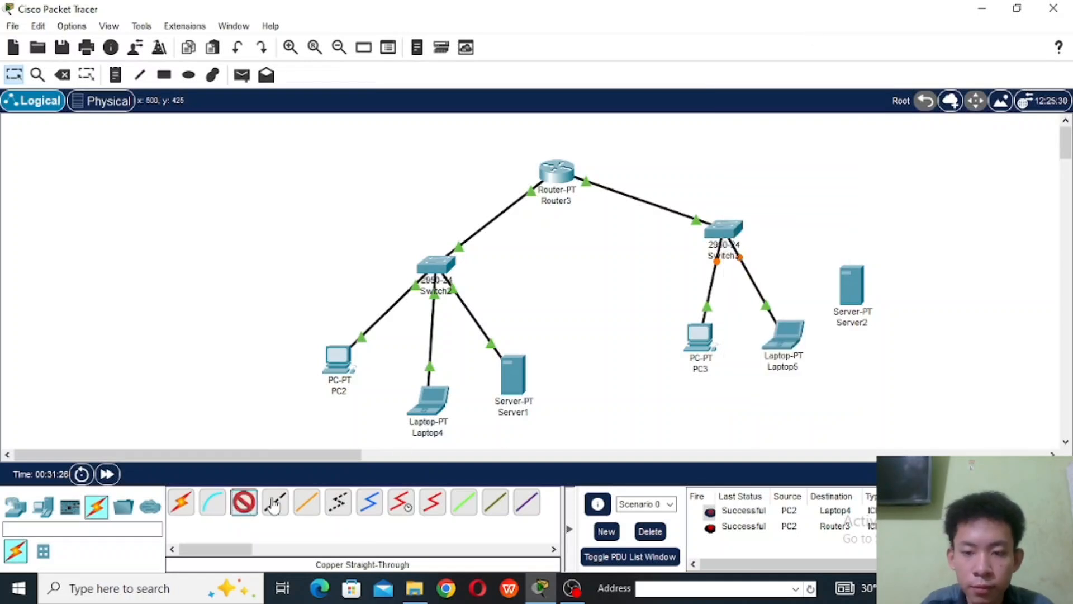
left_click(850, 288)
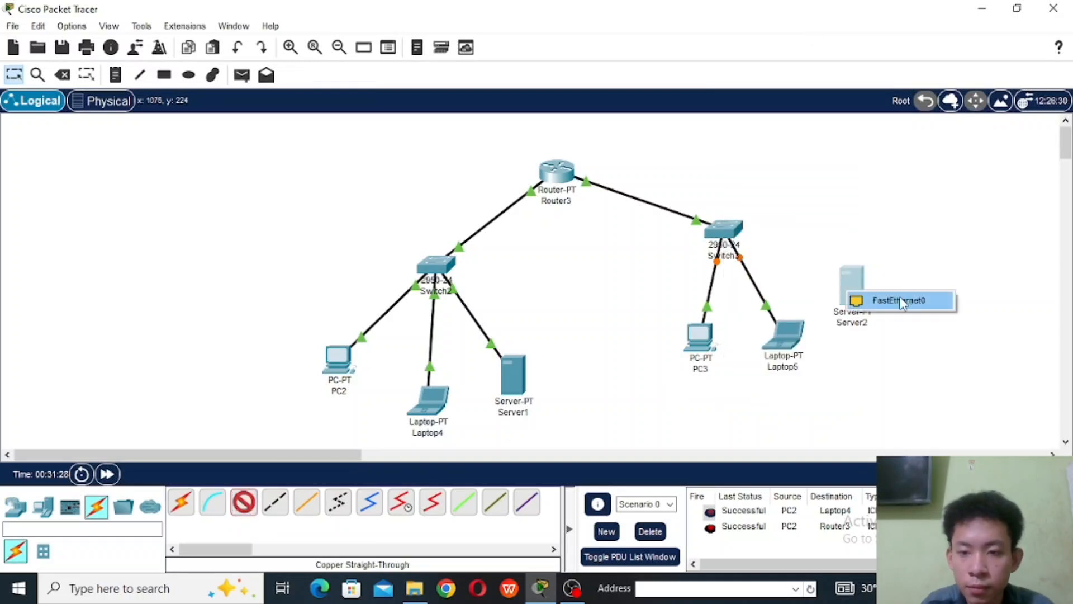
left_click(899, 301)
left_click(722, 232)
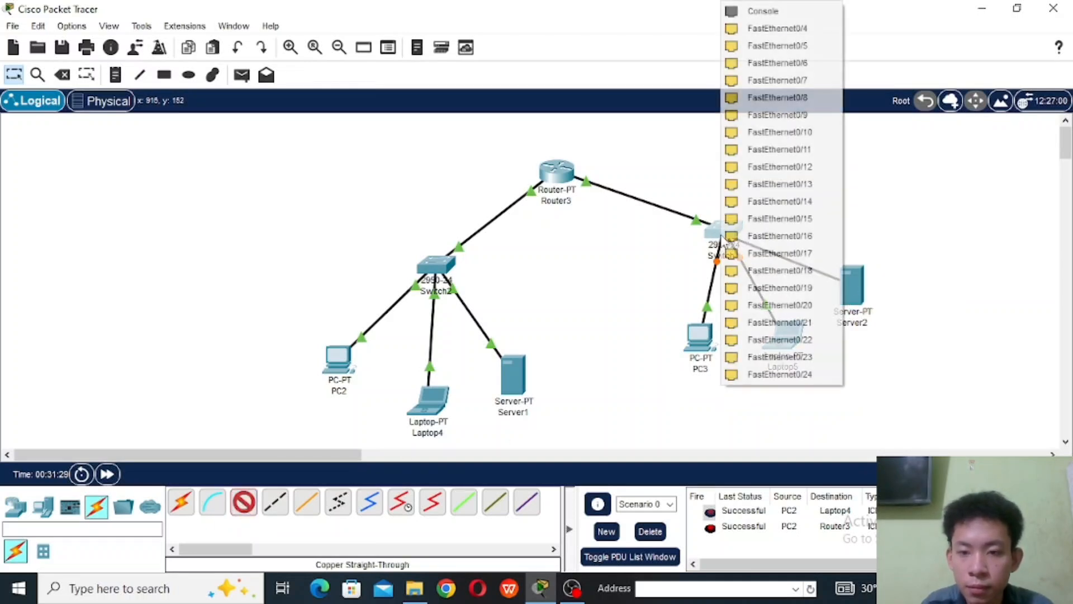
left_click(810, 34)
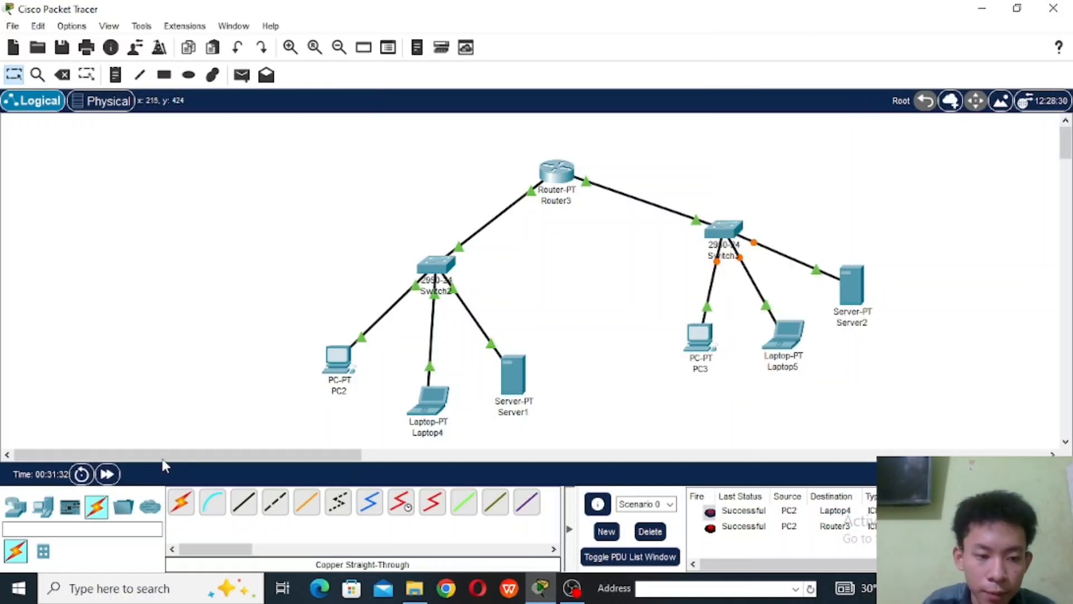
left_click(107, 474)
left_click(107, 474)
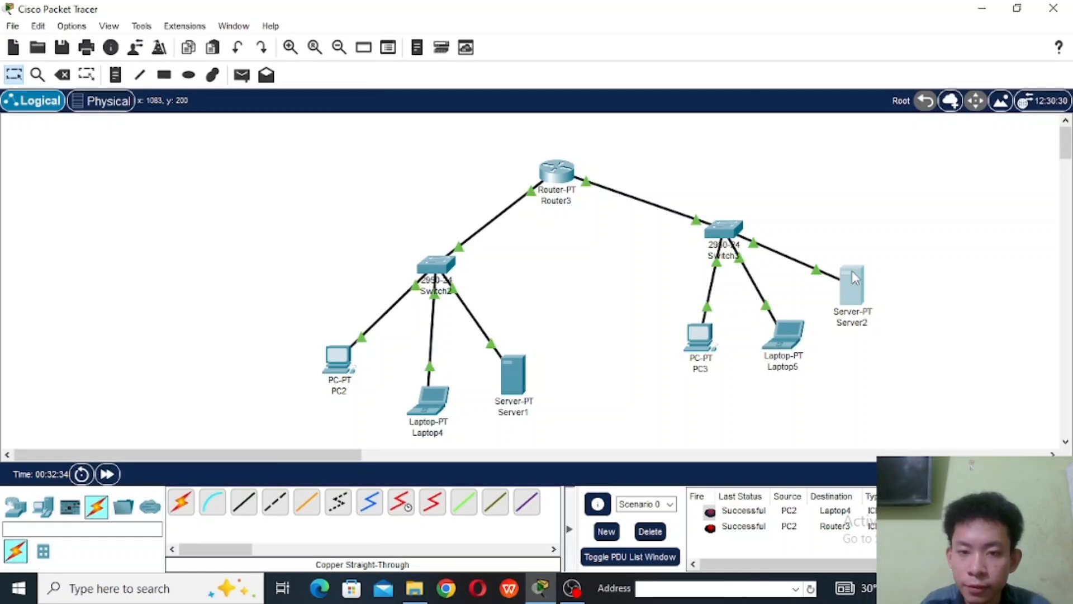
Step: Assign Server2 the static IPv4 address 192.168.50.2 with subnet mask 255.255.255.0
left_click(854, 278)
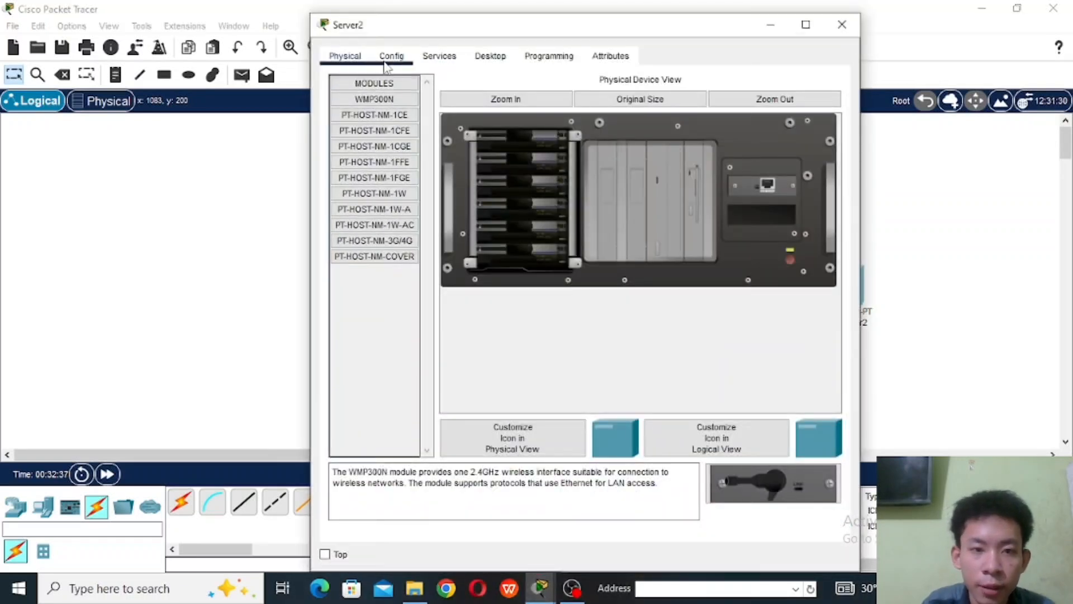
left_click(454, 56)
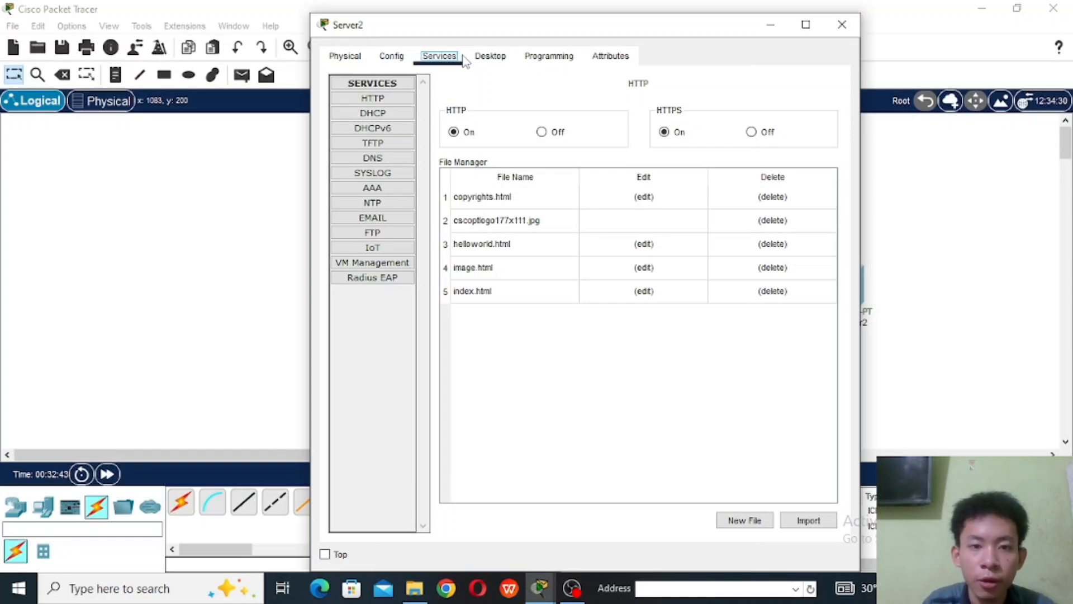
left_click(491, 56)
left_click(375, 122)
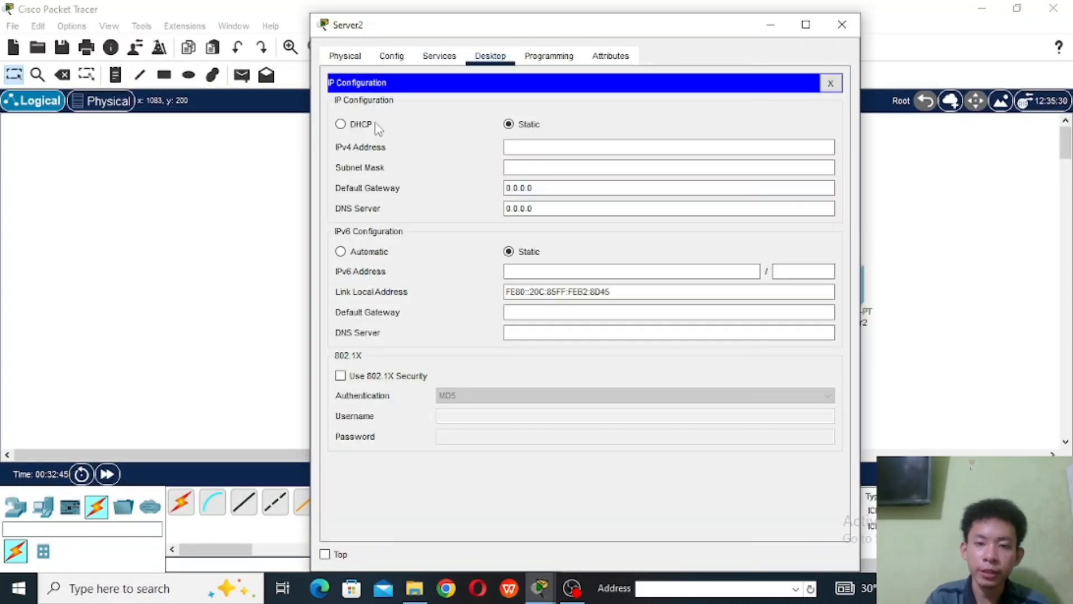
type("192.168.30")
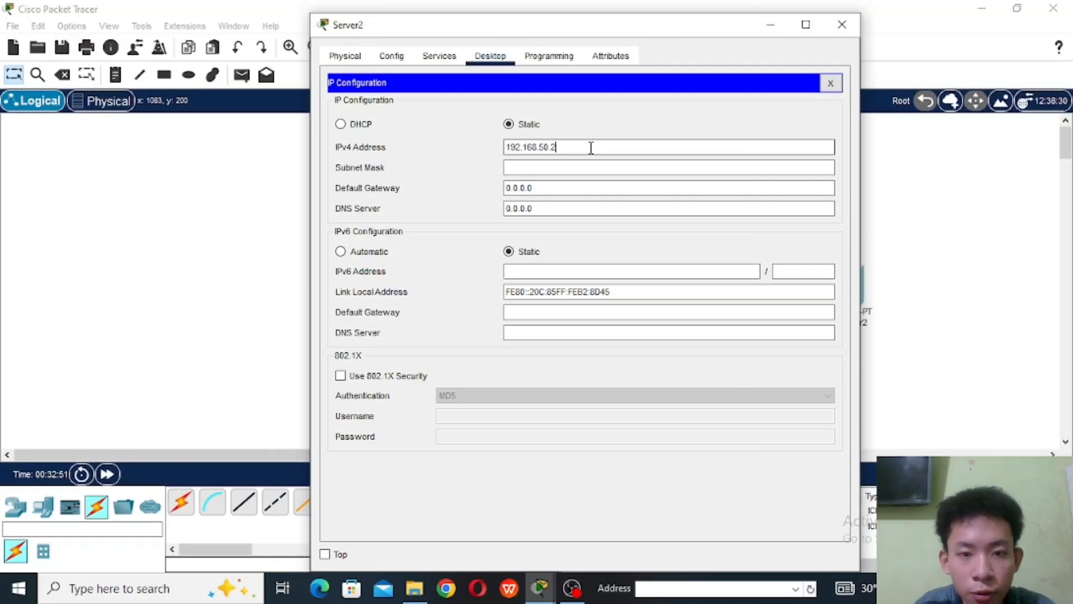
left_click(558, 168)
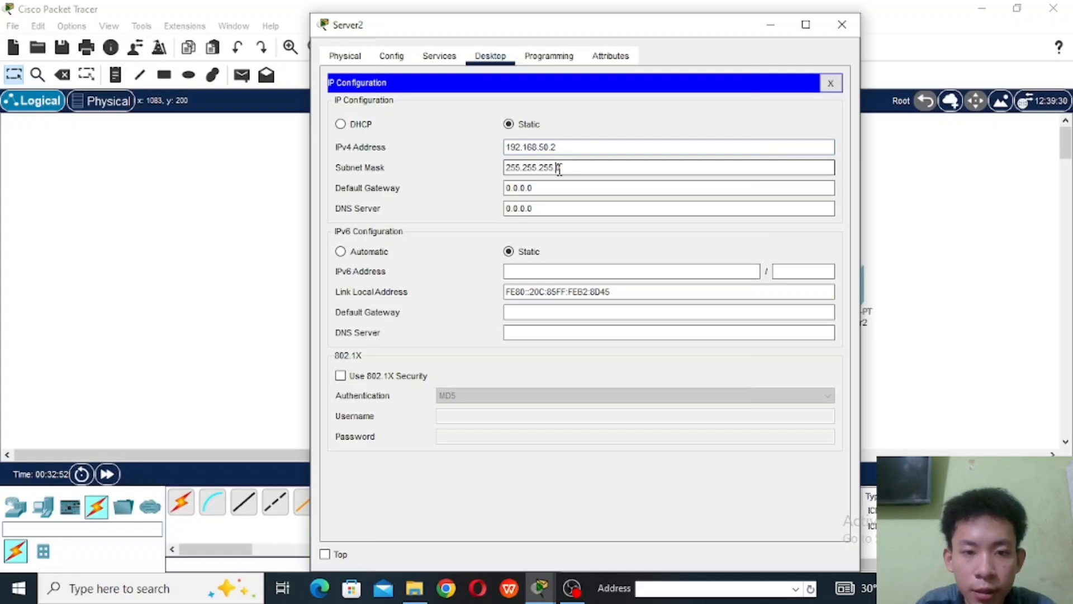
Step: Set Server2's default gateway to 192.168.50.1 and its DNS server to 3.3.3.3
left_click(546, 190)
double_click(546, 190)
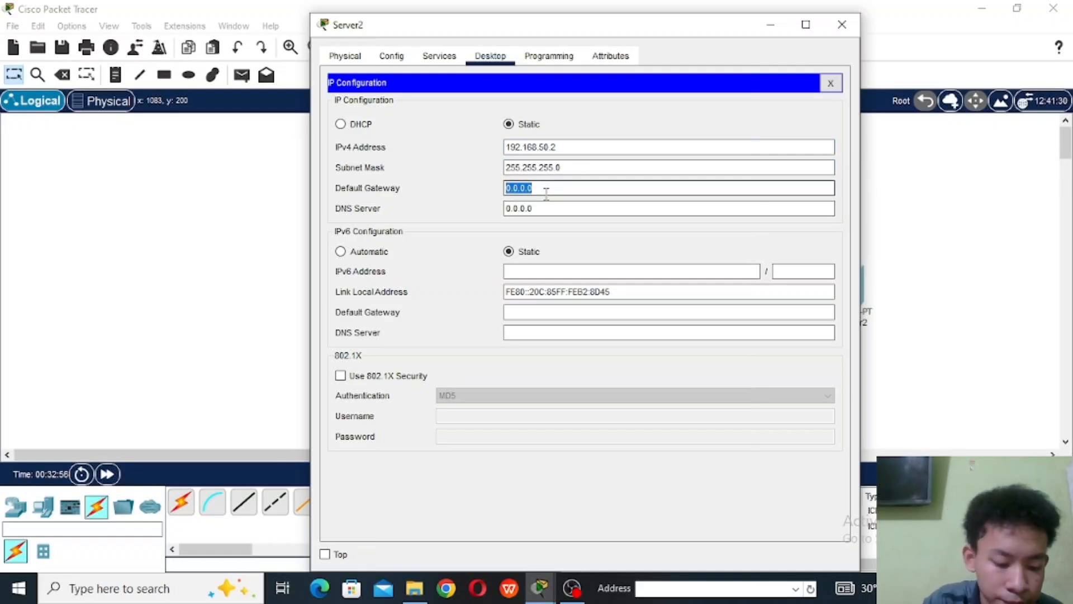
type("192.168.30")
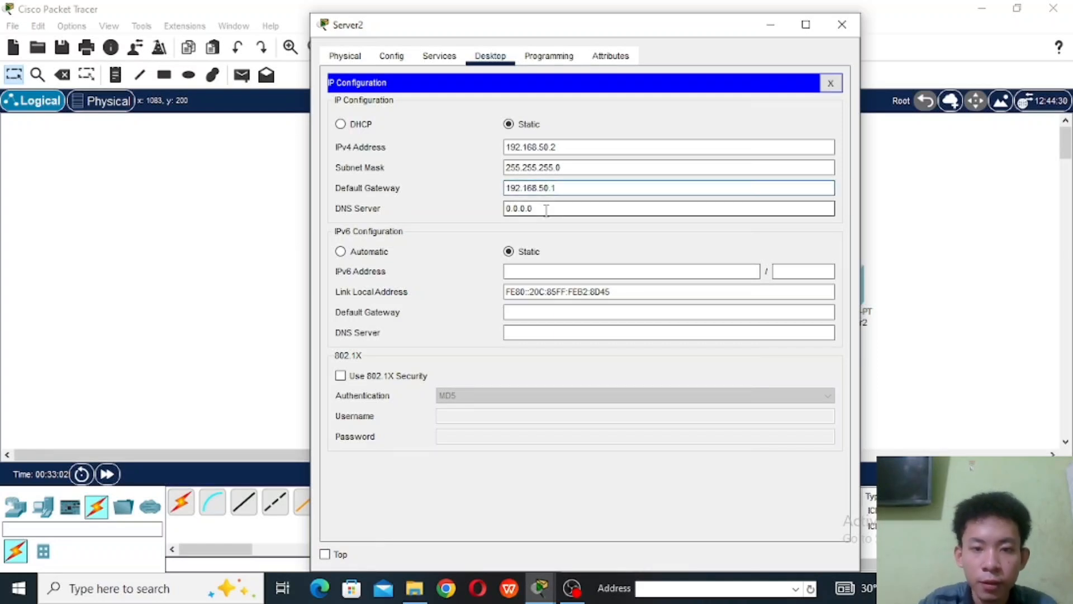
triple_click(546, 210)
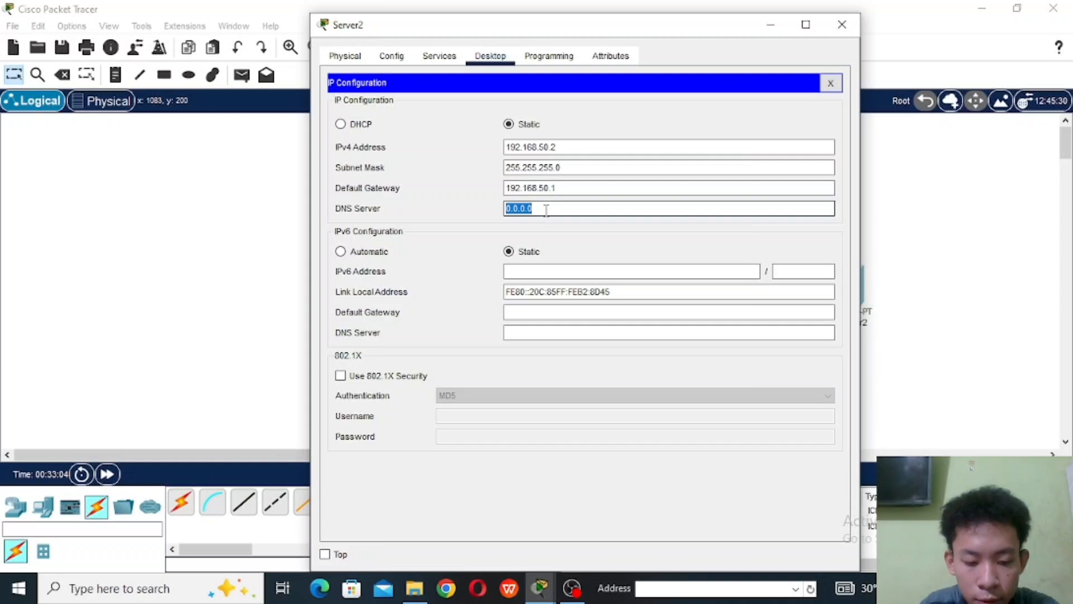
type("3.3.3.3")
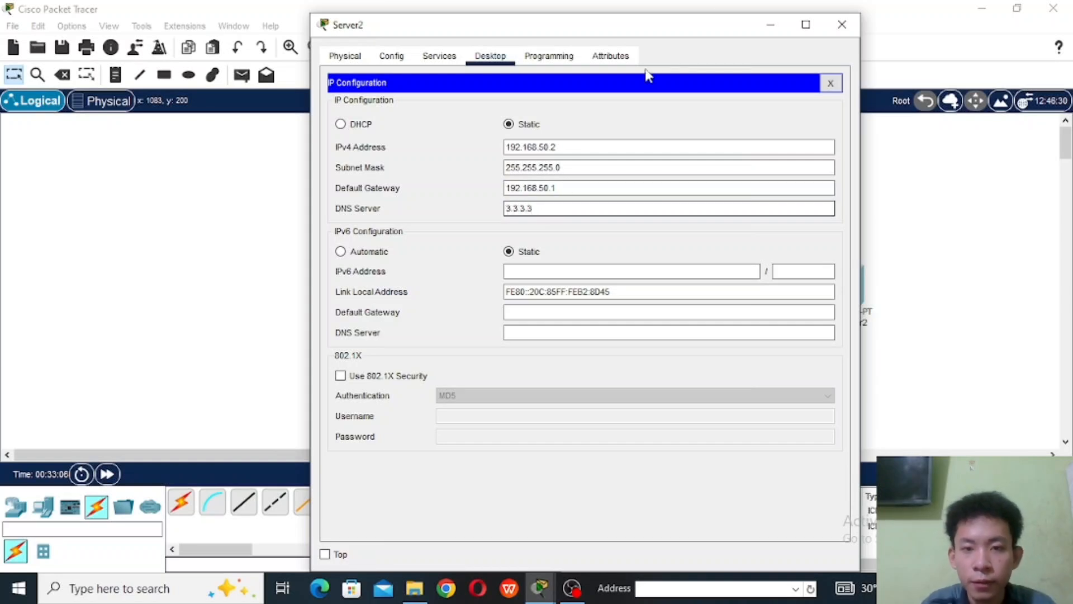
Step: Turn on Server2's DHCP service and enter dhcp2 as the pool name
left_click(424, 58)
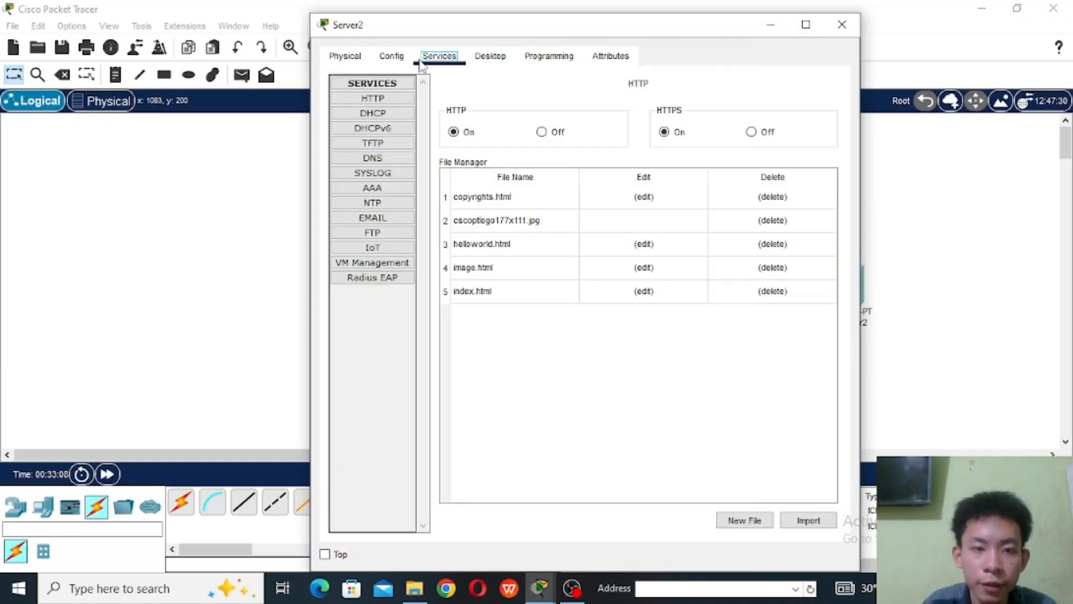
left_click(373, 113)
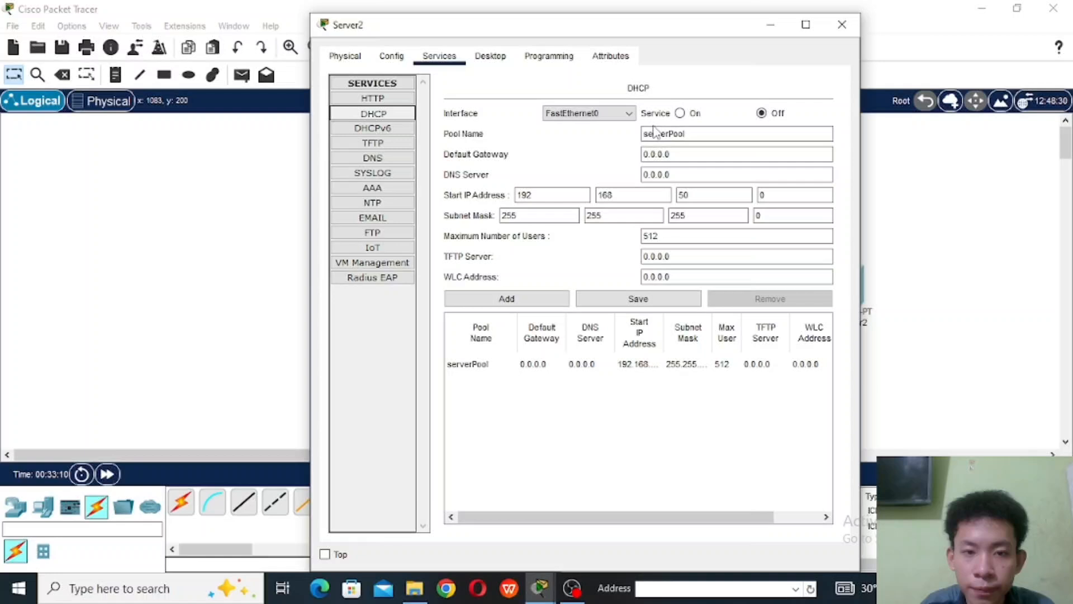
left_click(690, 113)
double_click(696, 135)
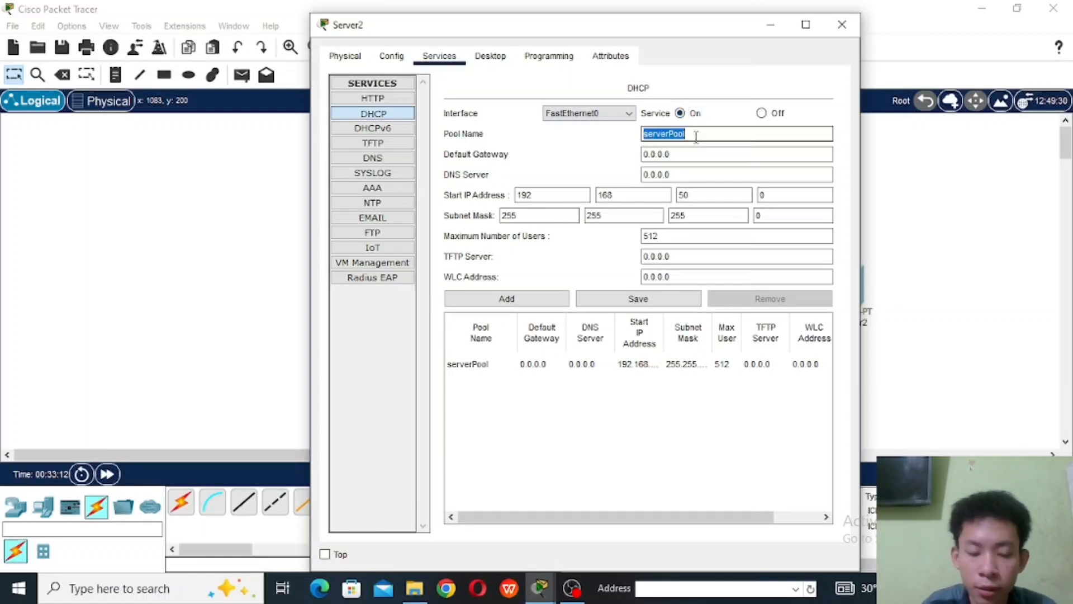
type("dhcp2")
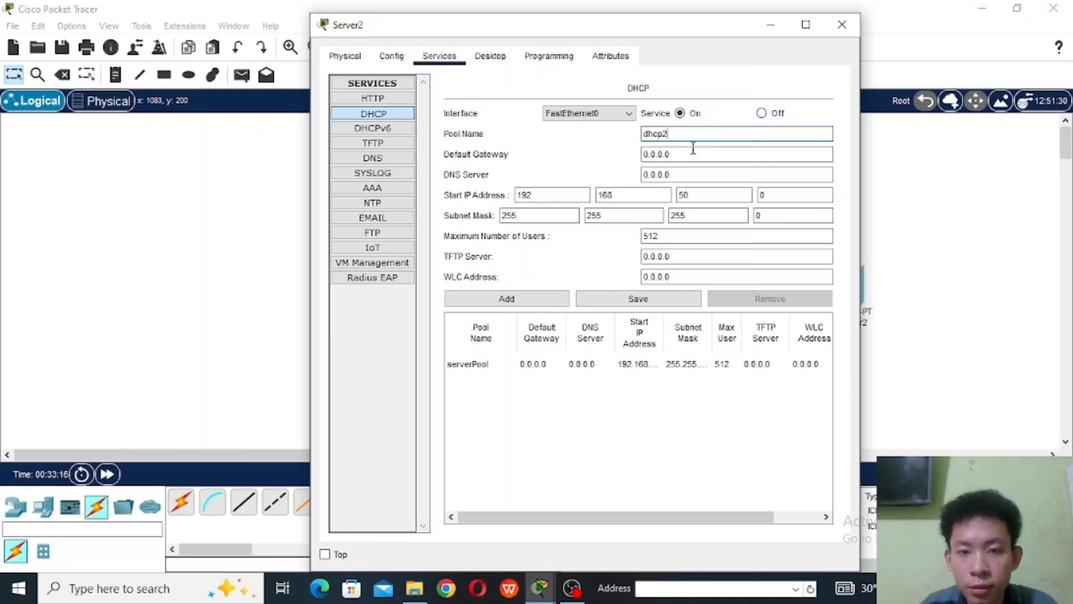
Step: Add the dhcp2 pool to Server2 with default gateway 192.168.50.1 and start IP address 192.168.50.4
left_click(691, 151)
double_click(691, 152)
type("192.168.50.1")
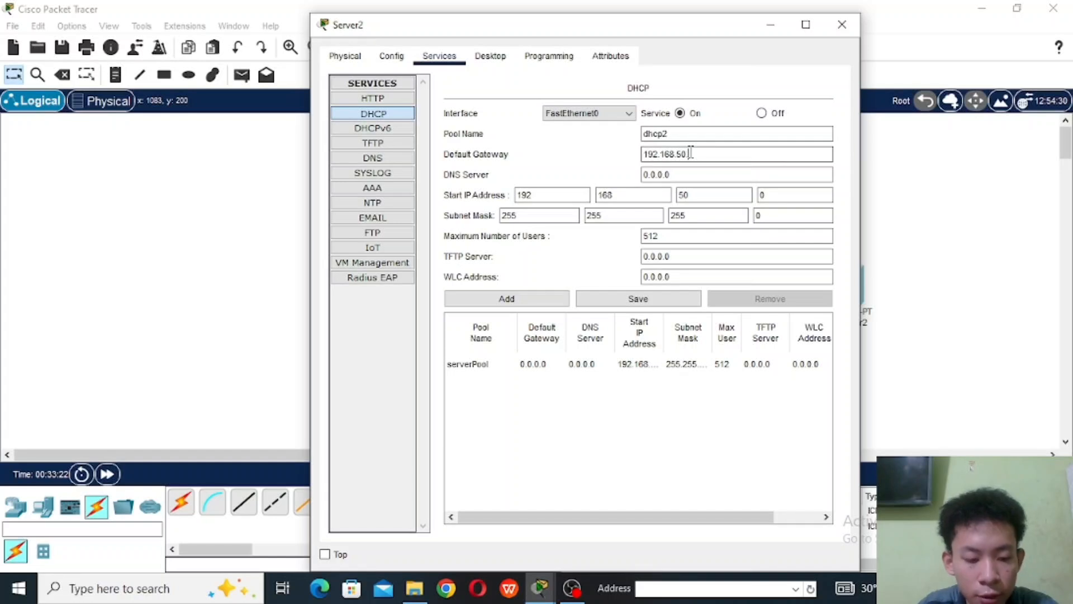
left_click(770, 193)
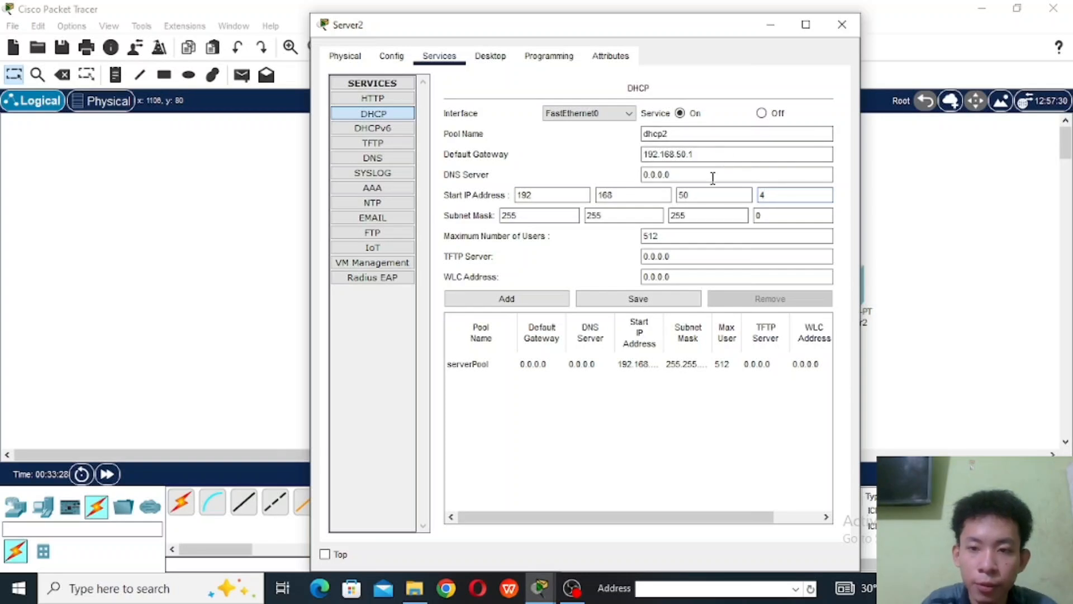
left_click(506, 298)
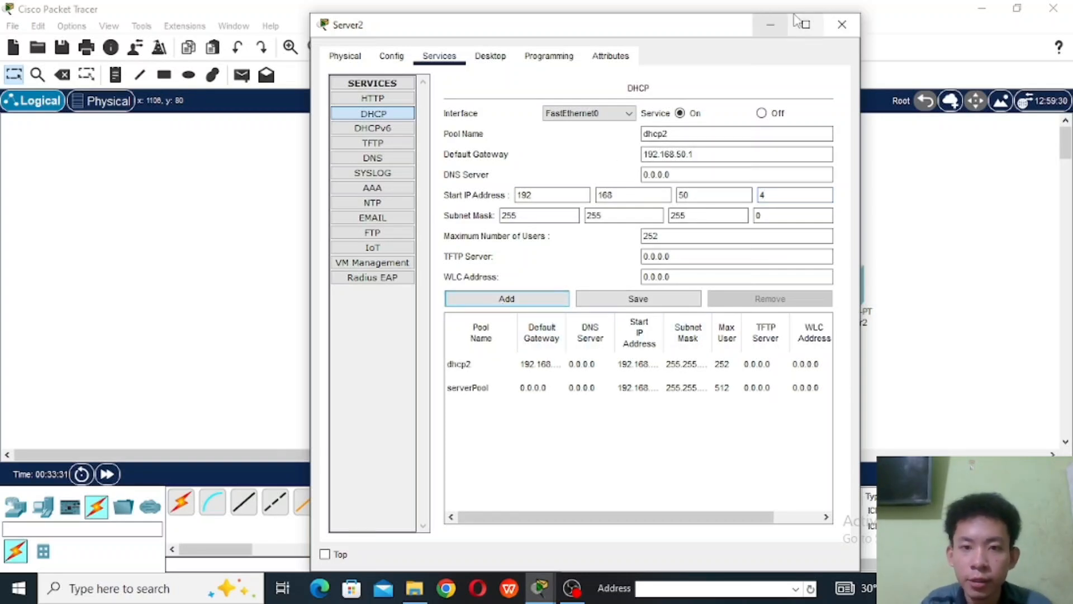
left_click(842, 25)
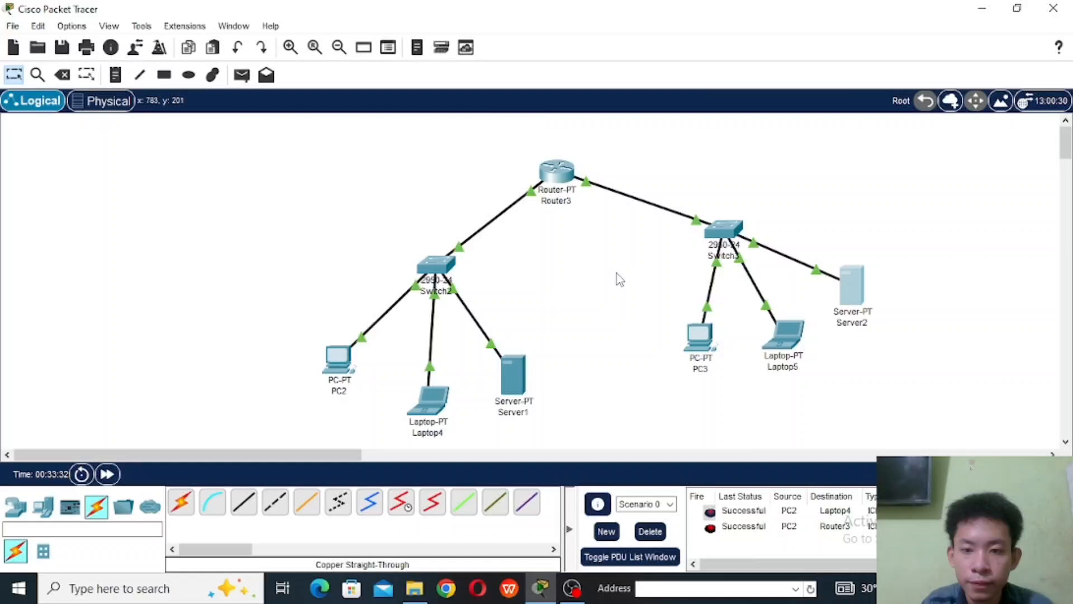
Step: Switch PC3's FastEthernet0 IP configuration to DHCP so it requests an address from the server
left_click(701, 338)
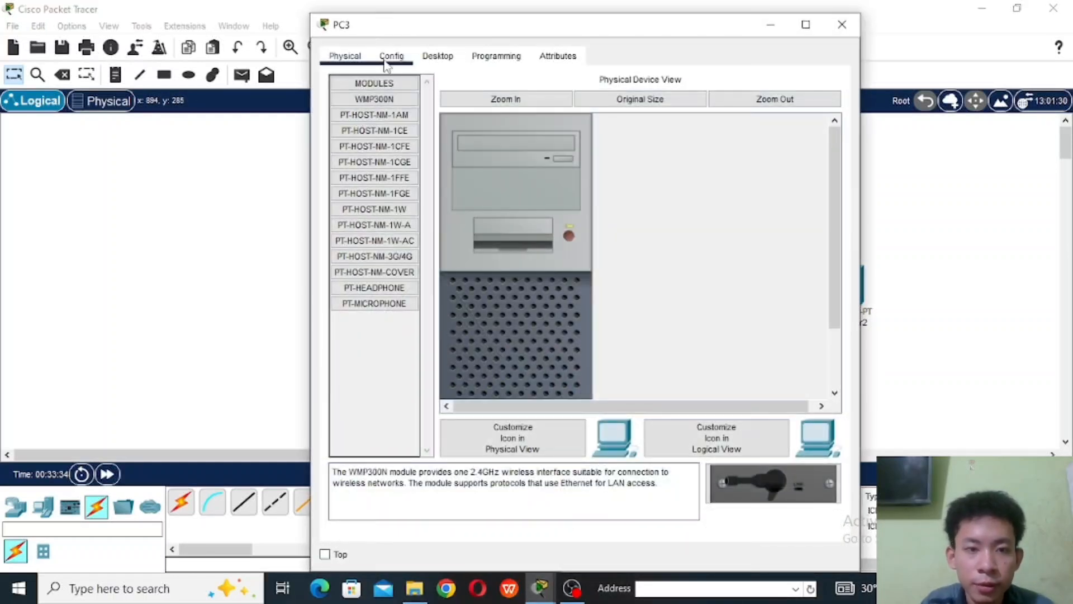
left_click(389, 58)
left_click(438, 56)
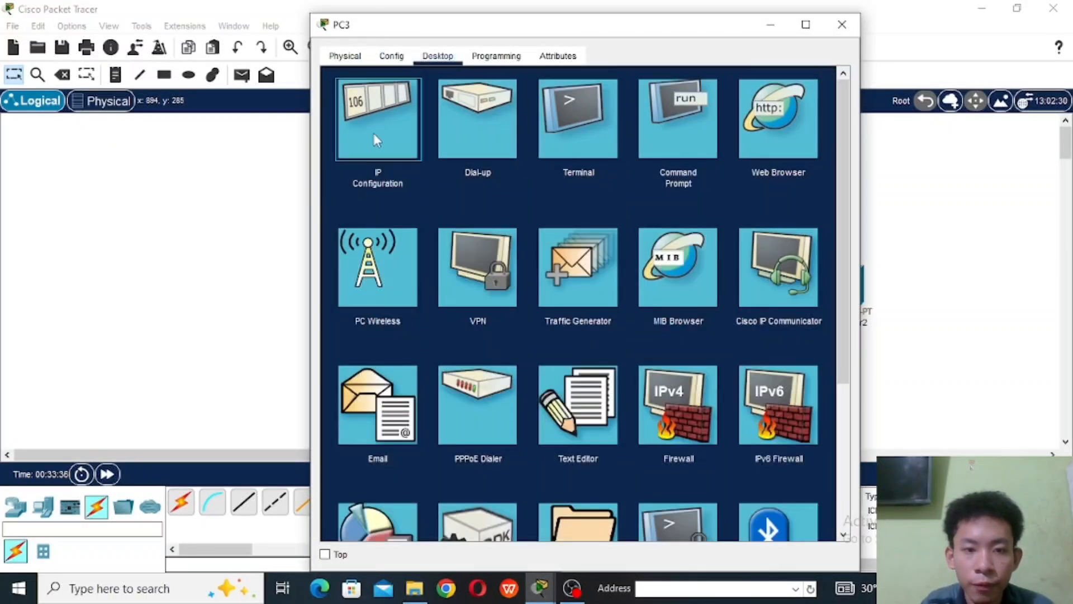
left_click(374, 134)
left_click(340, 143)
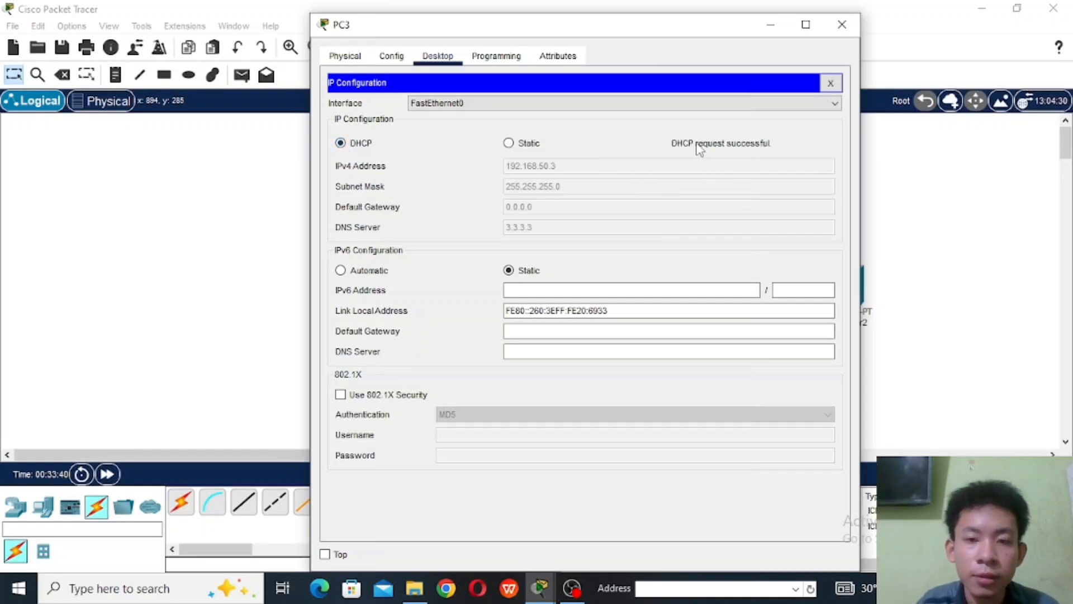
left_click(843, 25)
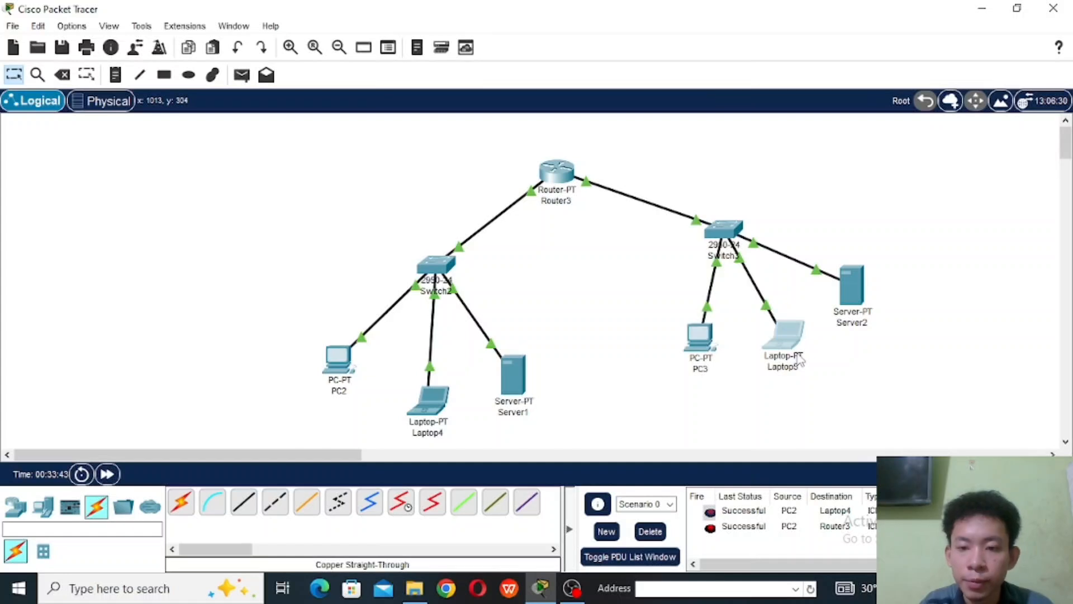
Step: Switch Laptop5's FastEthernet0 IP configuration from static to DHCP
left_click(764, 361)
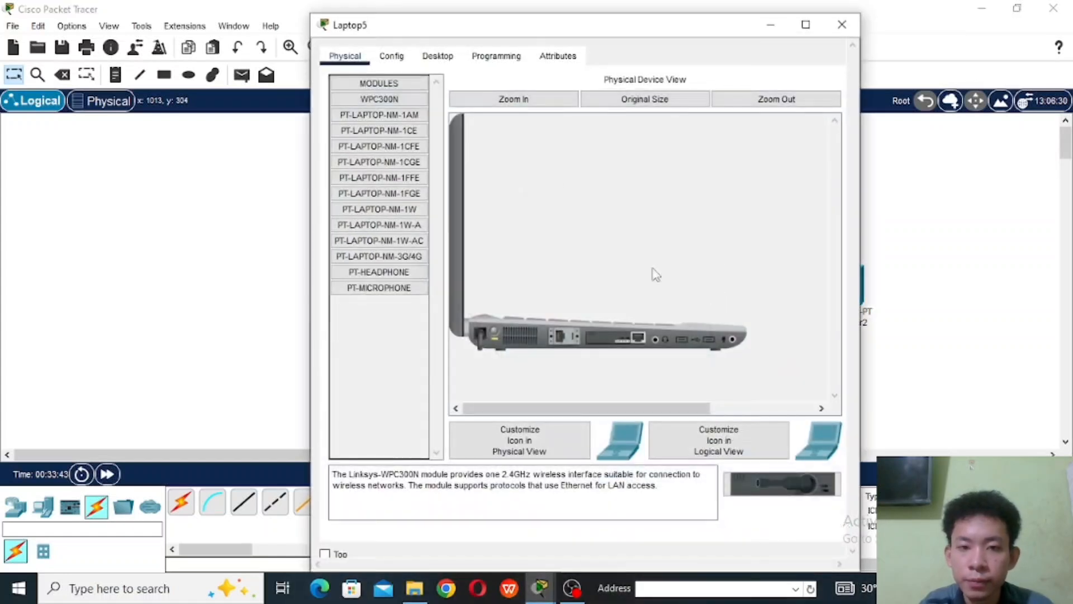
left_click(438, 57)
left_click(394, 96)
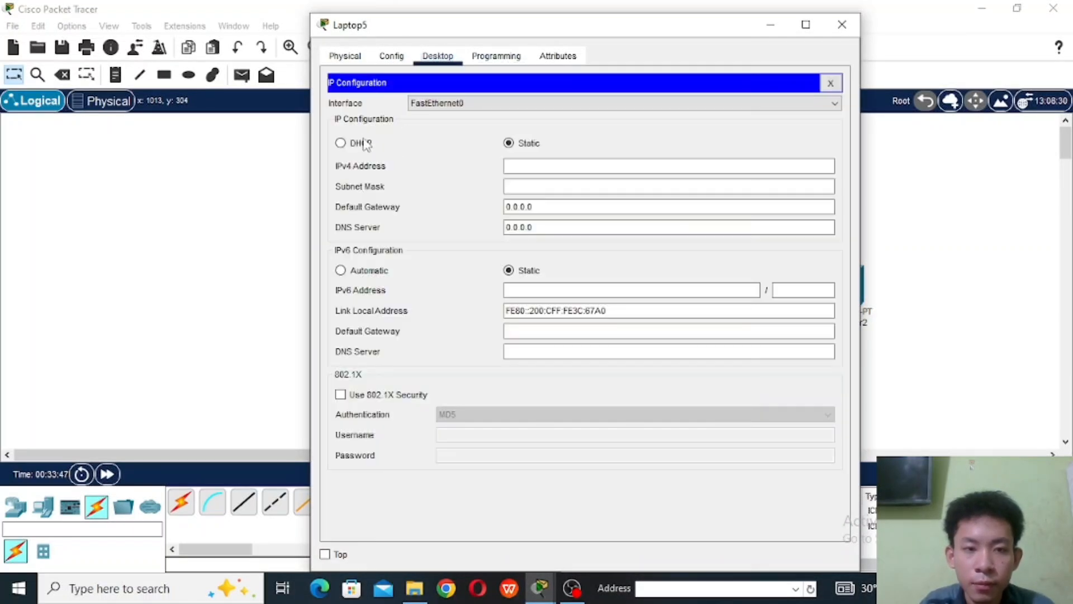
left_click(350, 146)
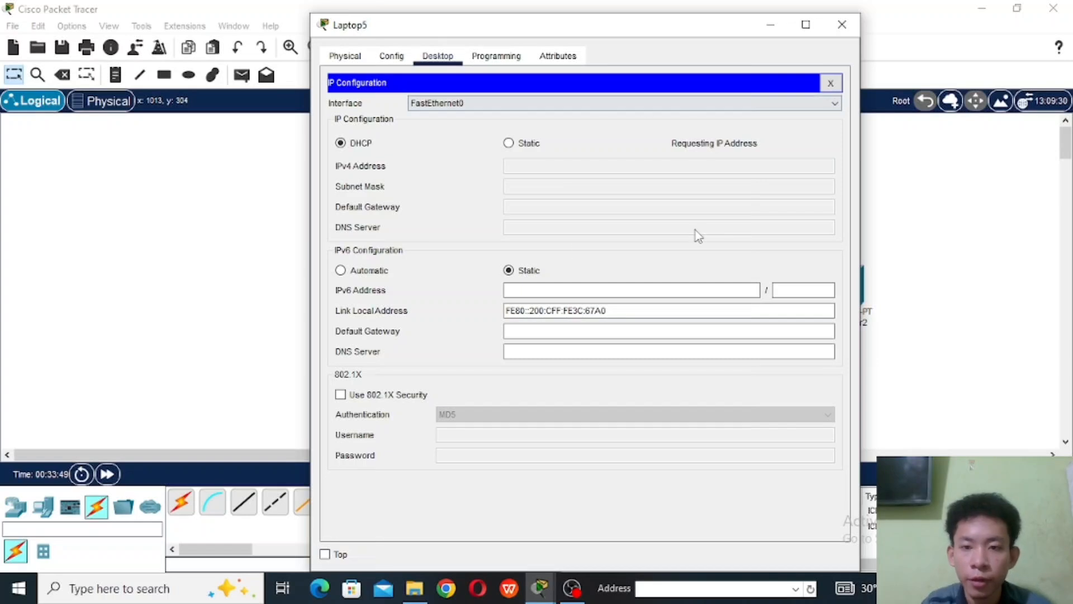
left_click(841, 25)
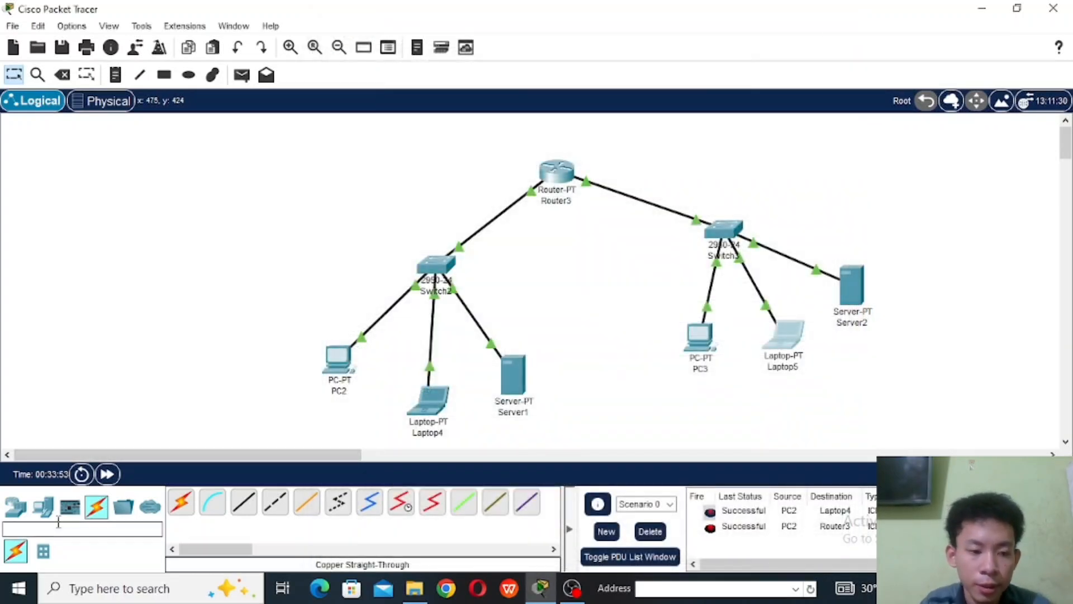
Step: Fast-forward the simulation time and send a simple PDU from PC3 to Router3 to test the connection
left_click(107, 474)
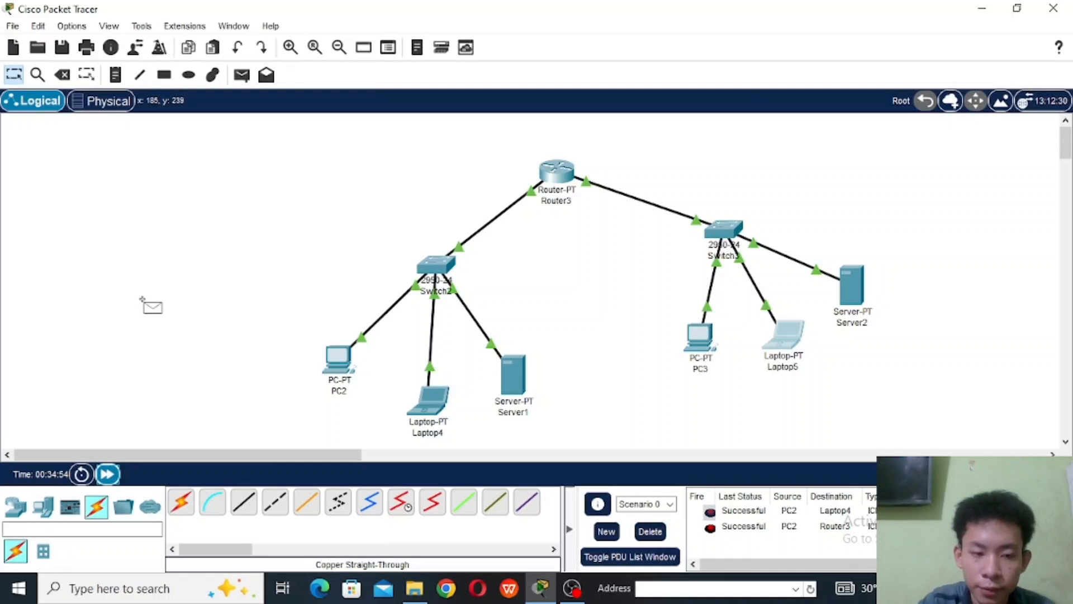
key("p")
left_click(694, 336)
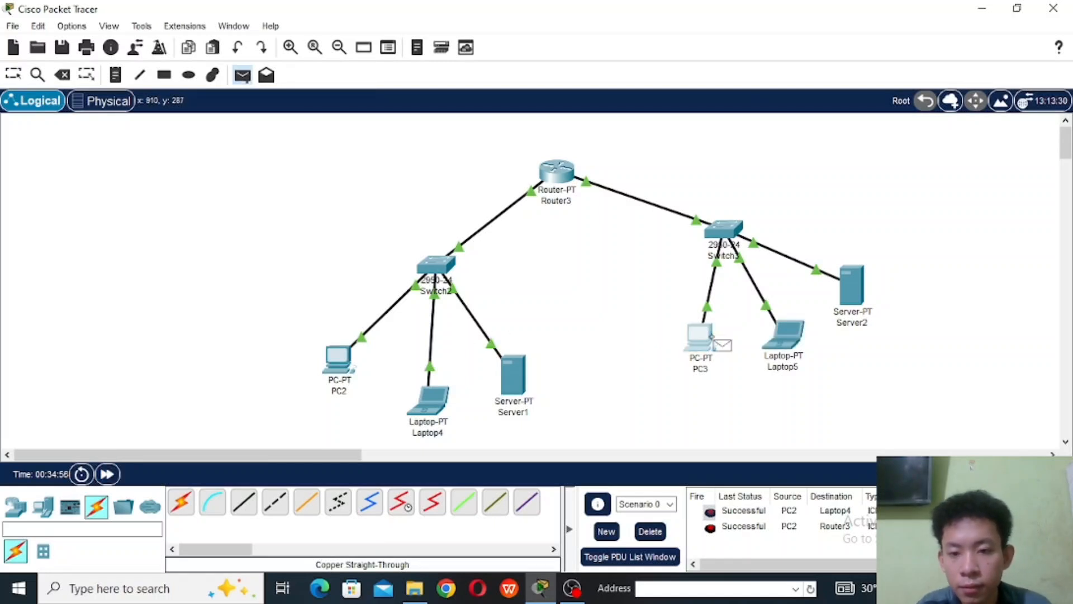
left_click(557, 168)
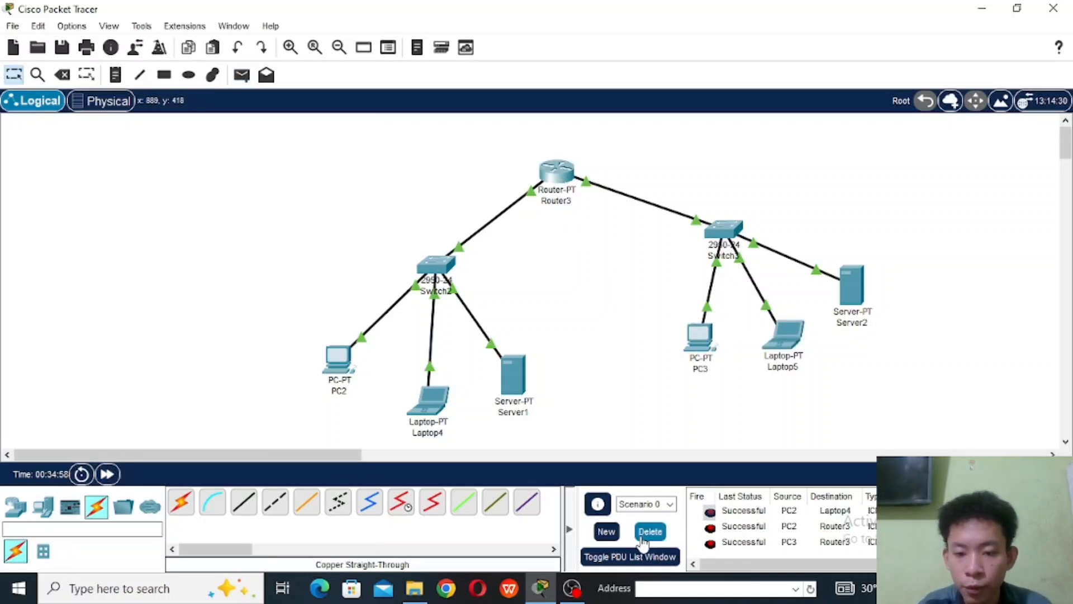
Step: Delete the current scenario's PDU list and send a simple PDU from PC3 to Server2
left_click(649, 532)
key("p")
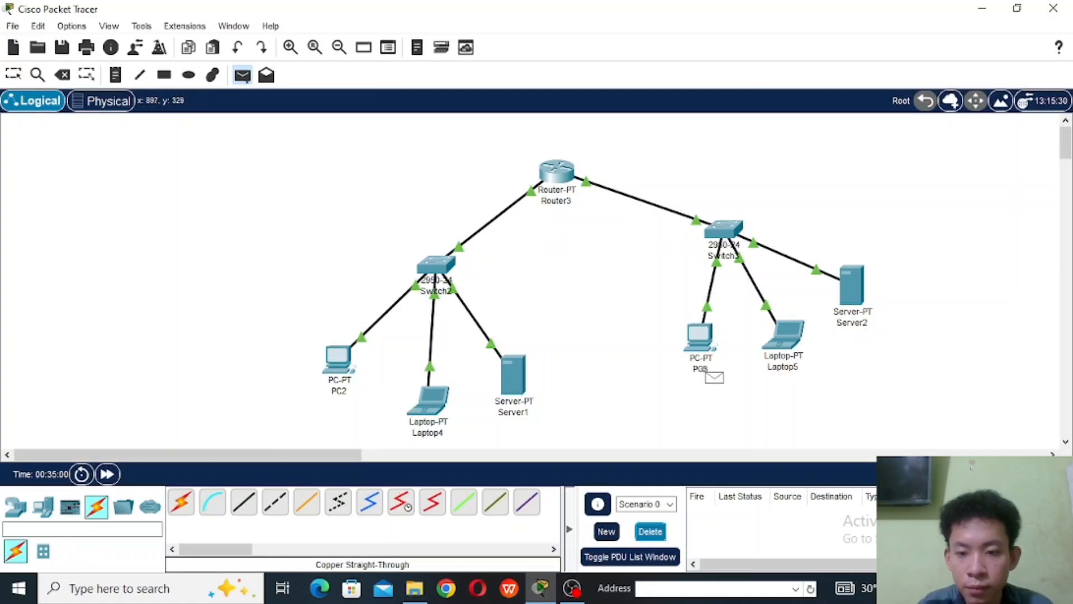
left_click(698, 341)
left_click(849, 302)
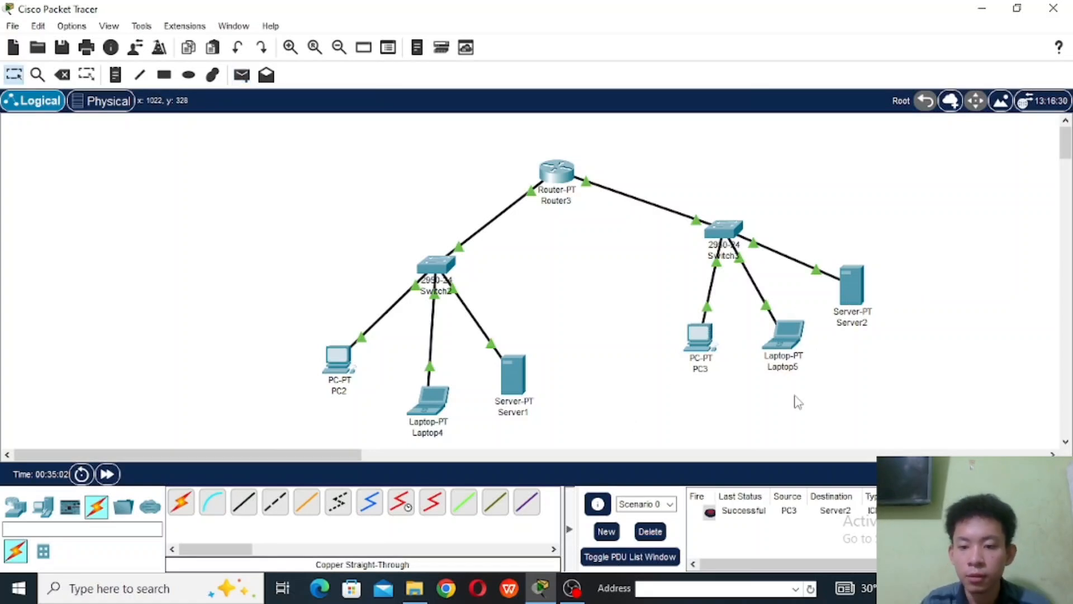